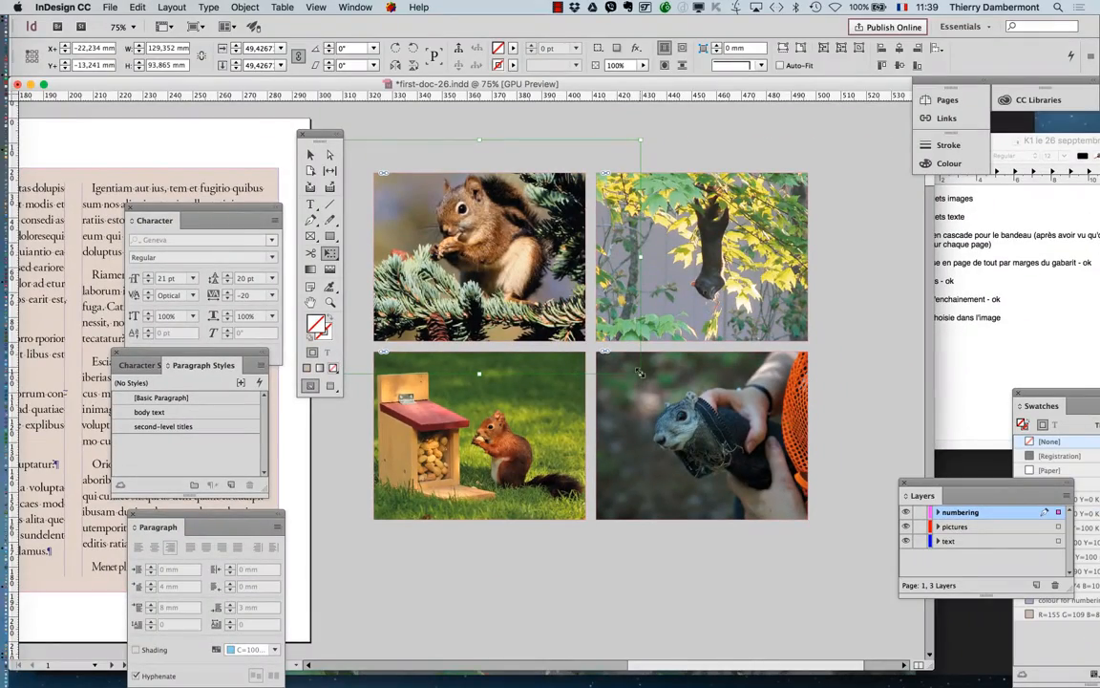
Enlarge the pine-branch squirrel image and the hanging squirrel image inside their frames with Free Transform, and deselect.
drag(640, 373, 675, 399)
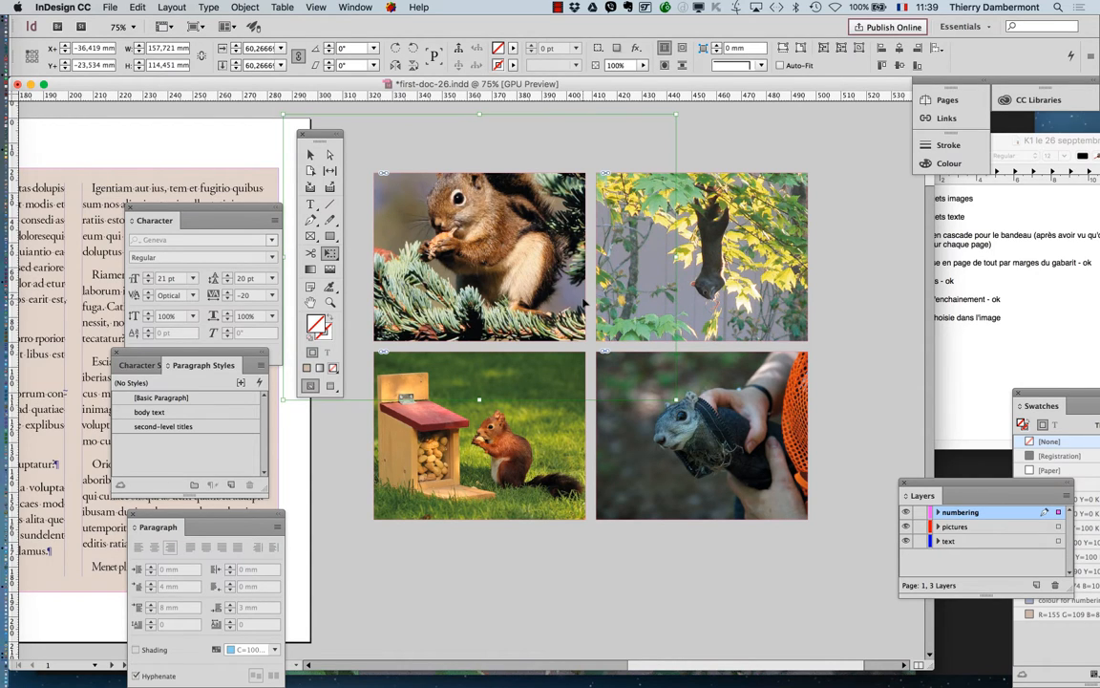
click(309, 155)
click(682, 214)
click(330, 254)
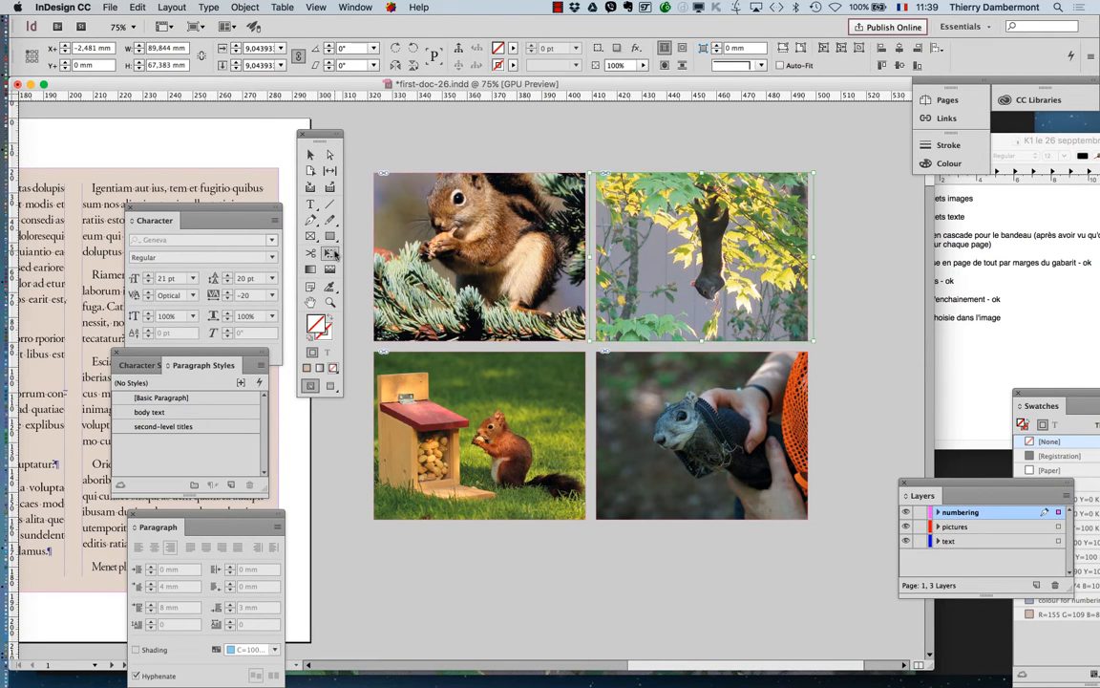
drag(814, 339, 816, 391)
click(309, 155)
click(634, 577)
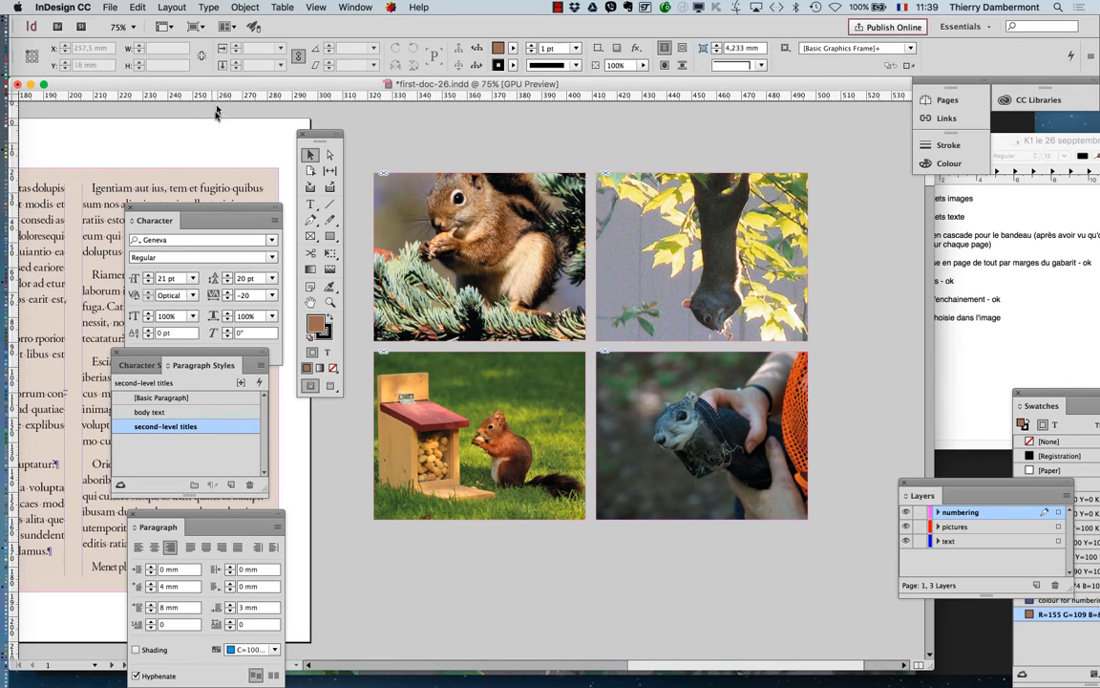
Open the Interface preferences and turn off Match Pasteboard to Theme Colour.
click(76, 6)
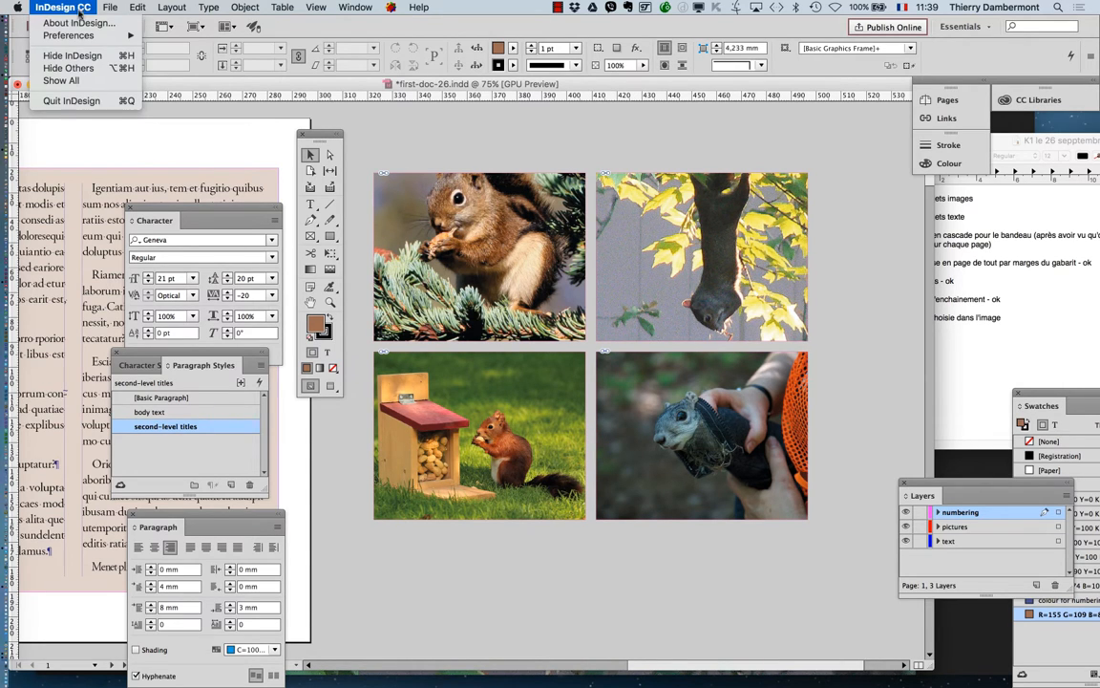
mouse_move(84, 37)
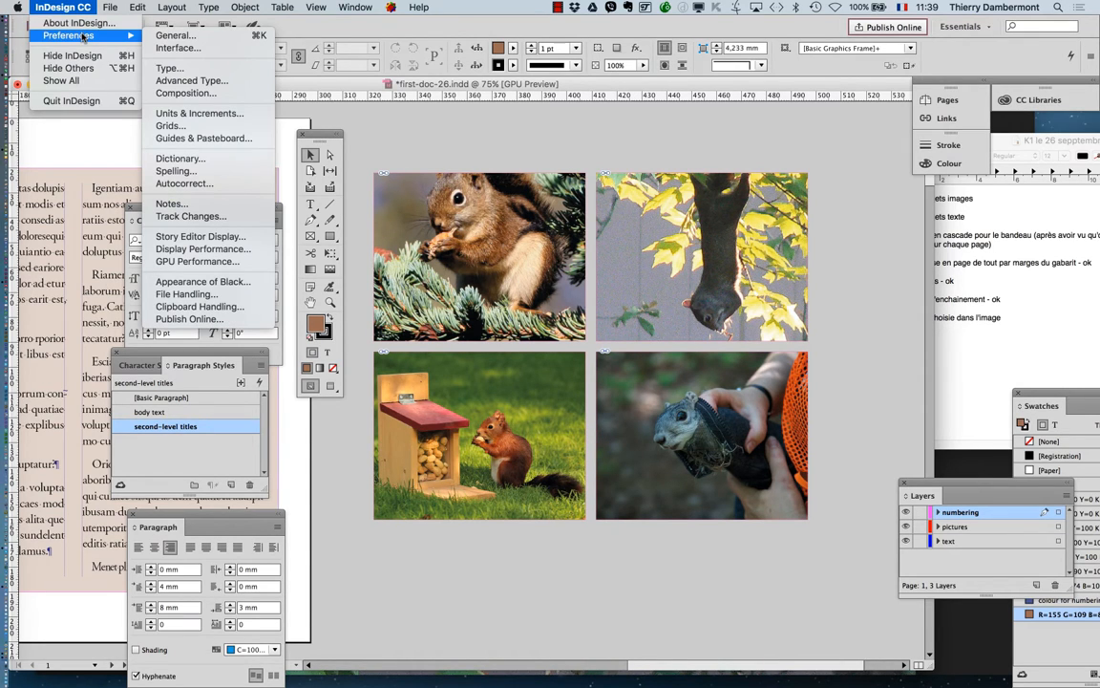
click(215, 50)
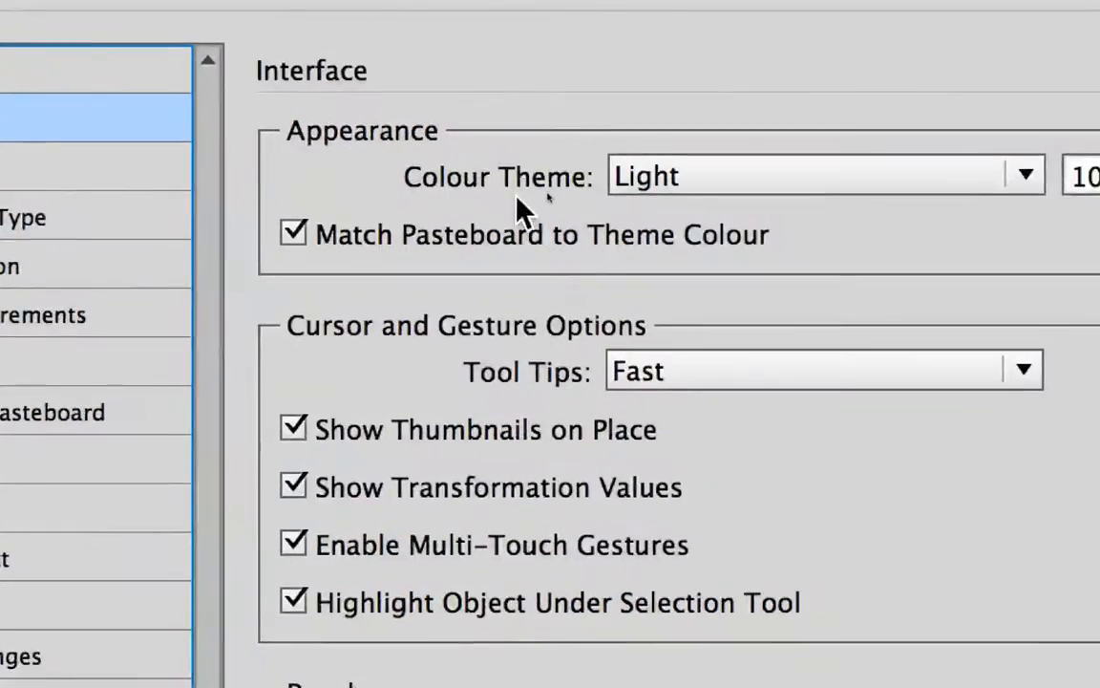
click(773, 148)
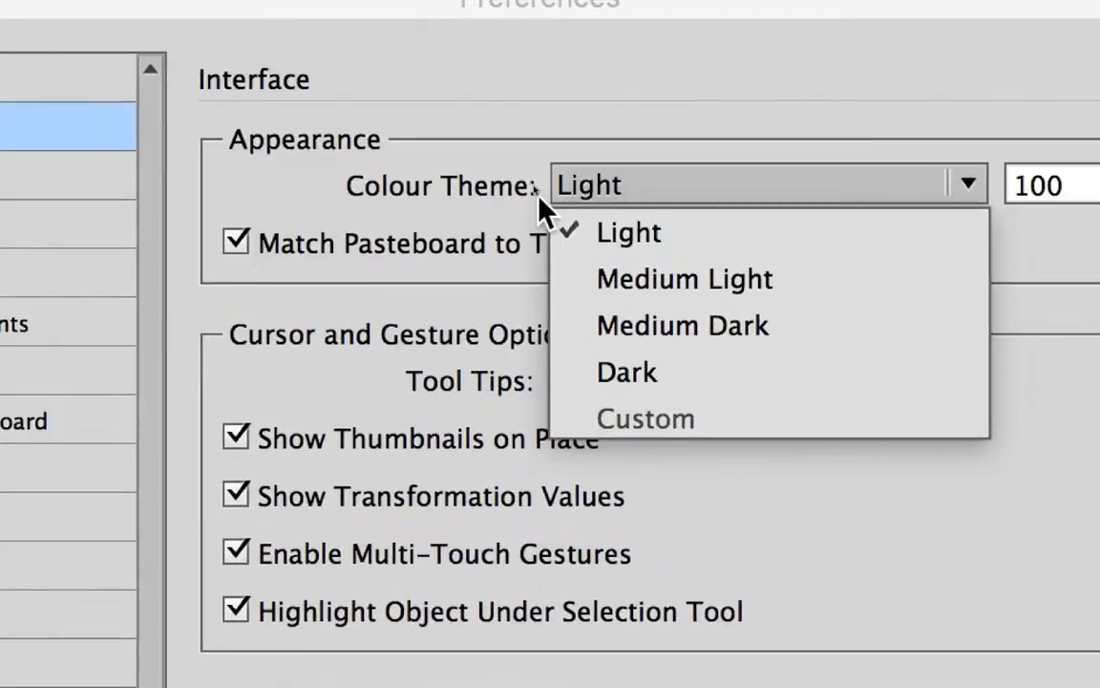
click(378, 38)
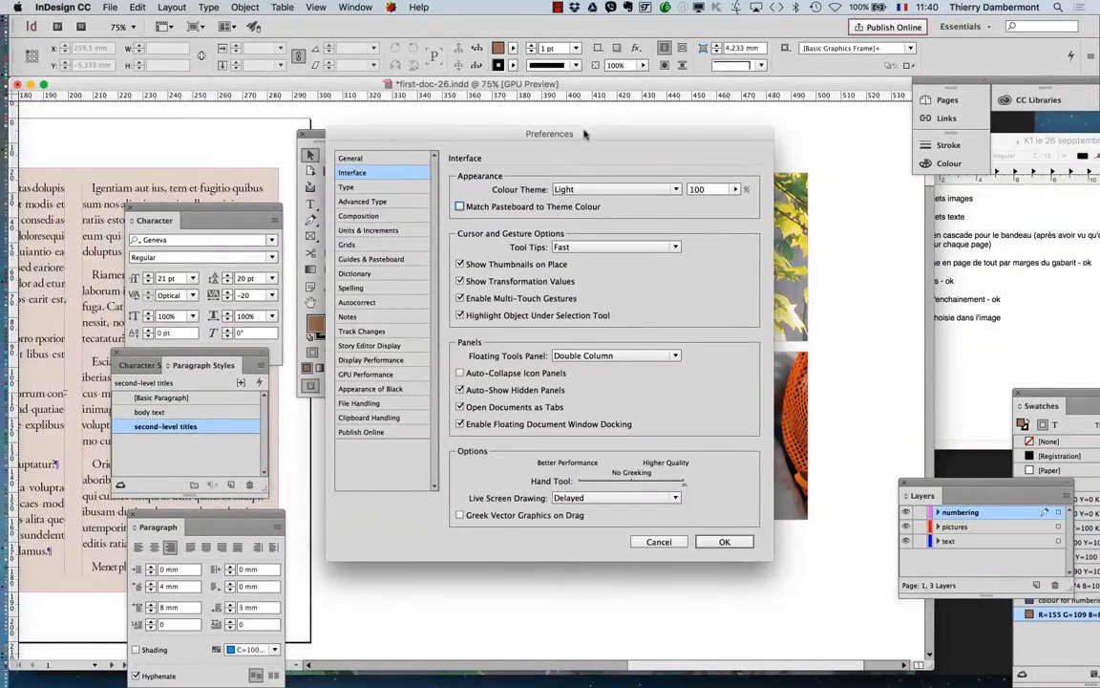
Uncover the images behind the preferences and compare the pasteboard with theme colour matching on and off.
drag(585, 134, 213, 162)
click(87, 235)
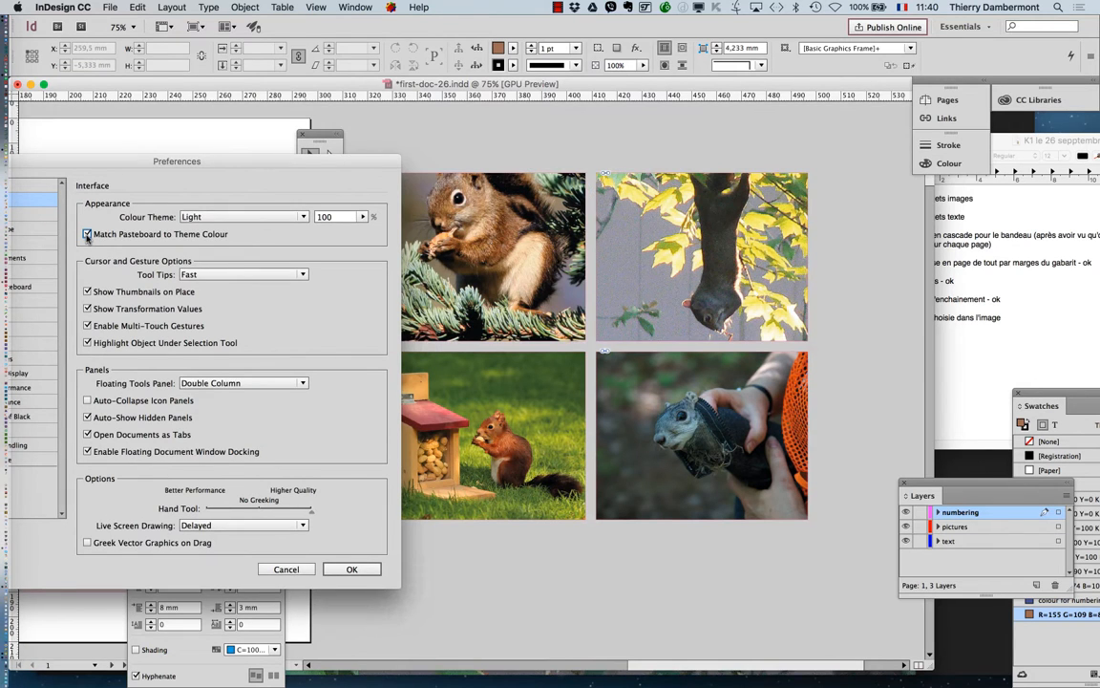
click(87, 235)
click(87, 235)
click(86, 235)
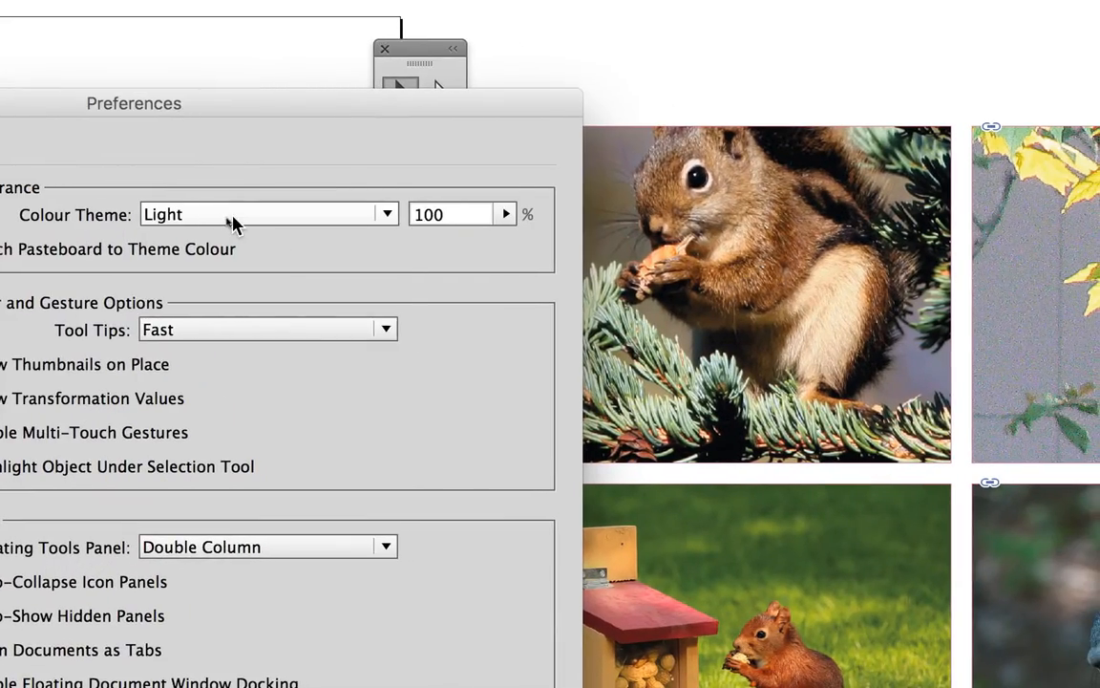
Review the colour themes, keep Light, and apply the preferences with Match Pasteboard to Theme Colour off.
click(233, 220)
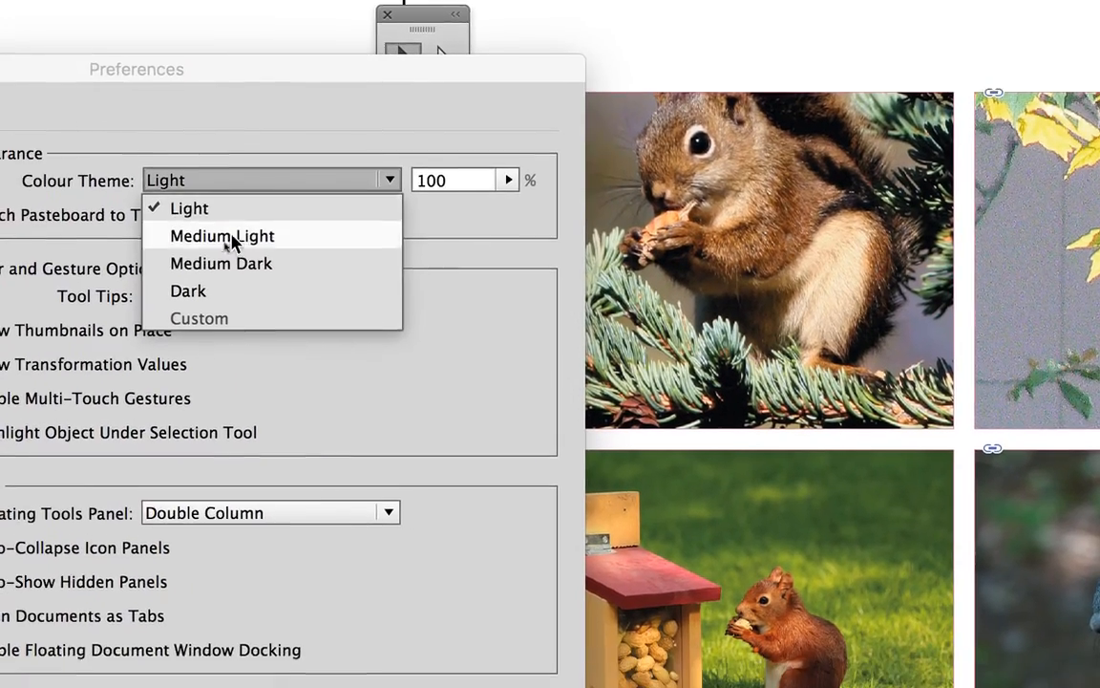
click(222, 238)
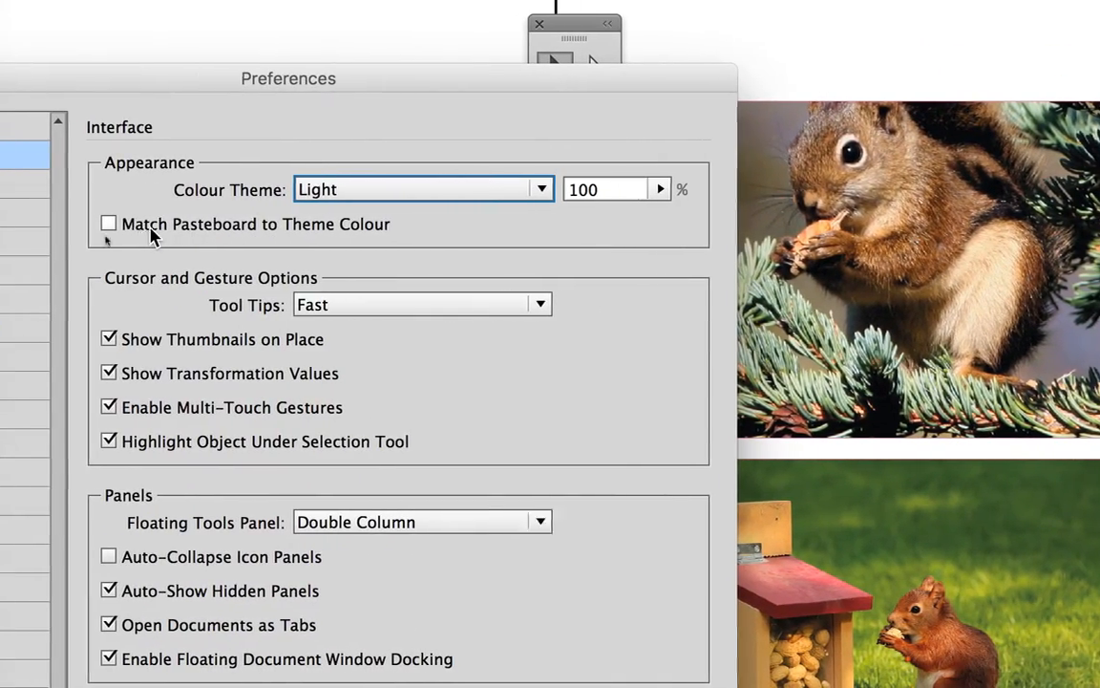
click(148, 231)
click(147, 232)
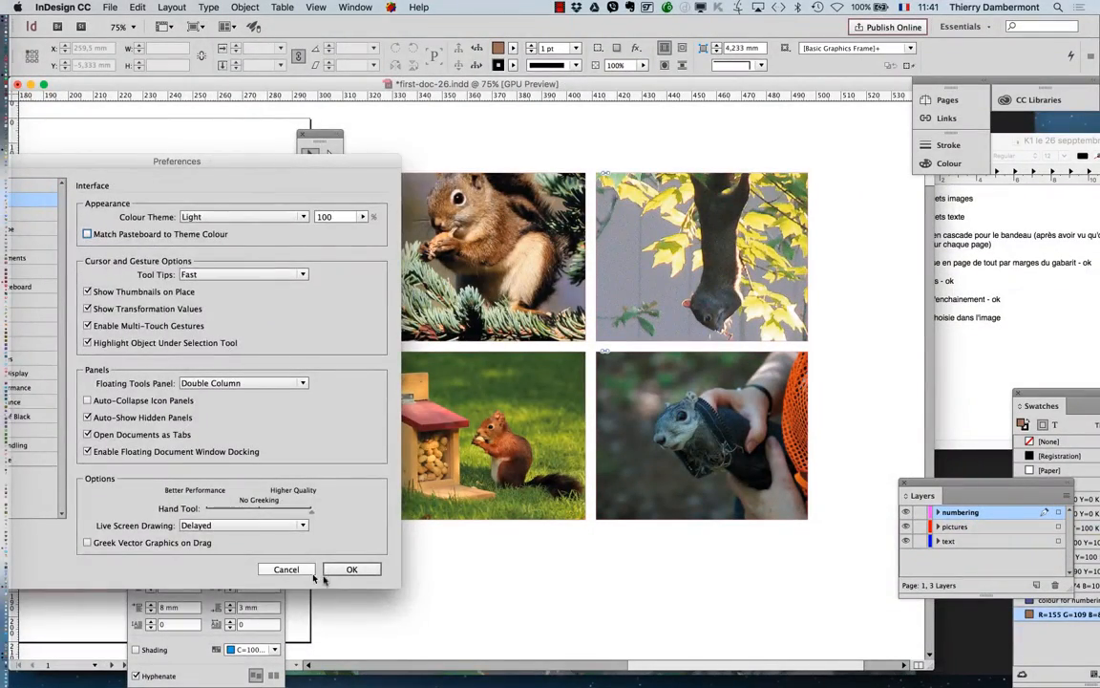
click(356, 635)
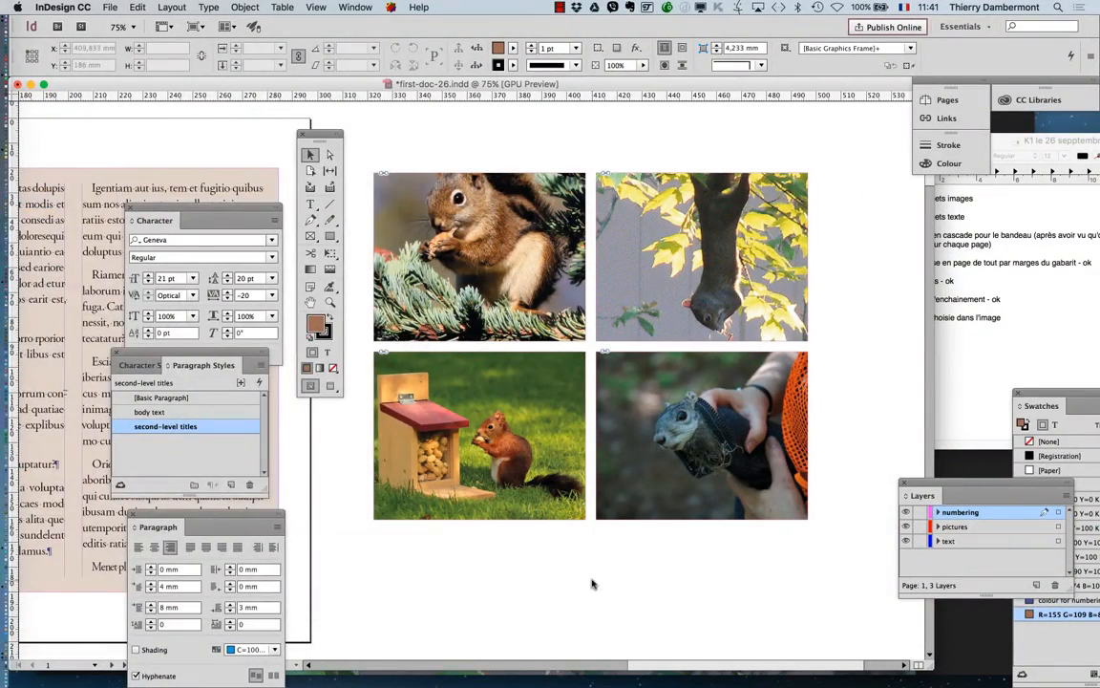
Move the floating Tools panel away from the page layout.
key(super+minus)
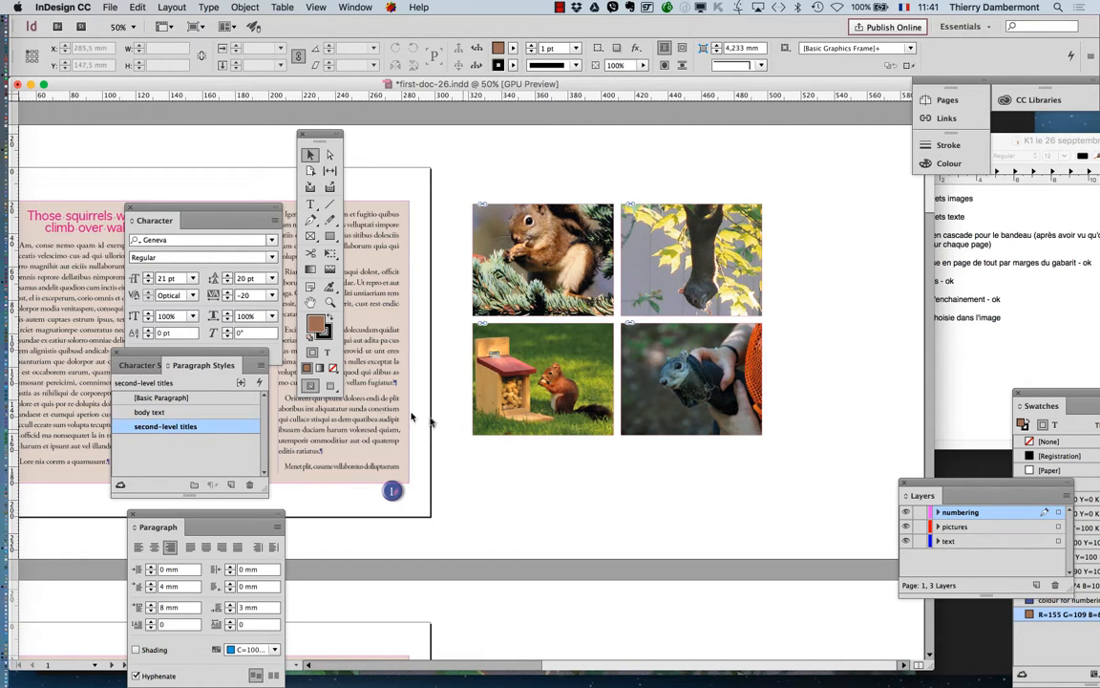
key(super+minus)
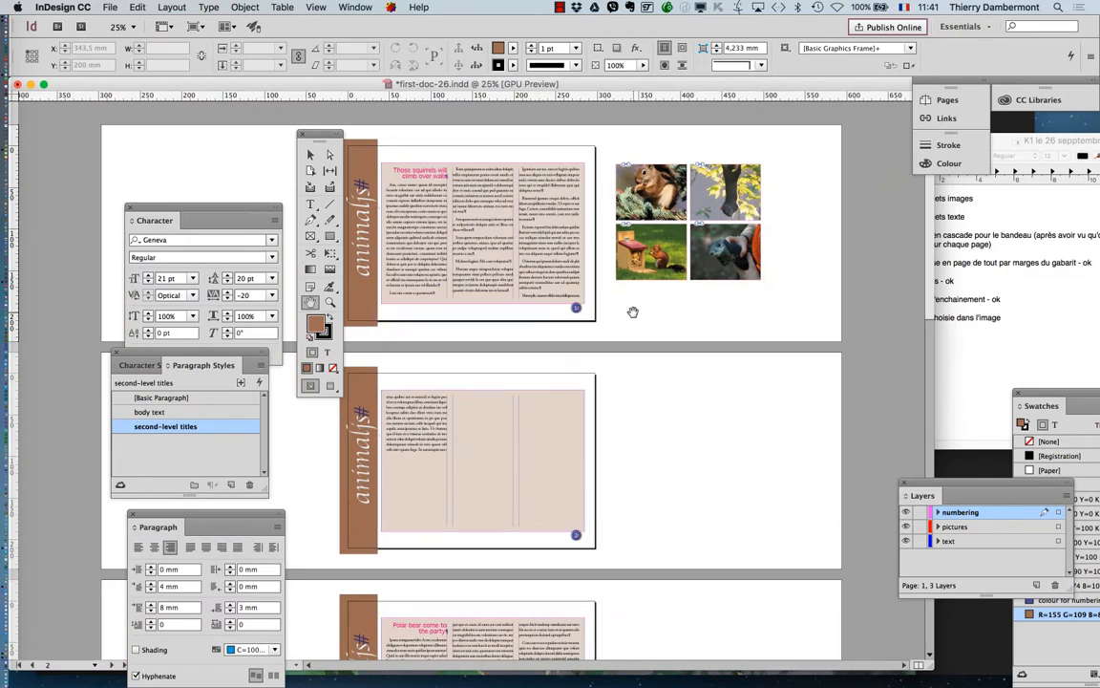
drag(318, 135, 74, 121)
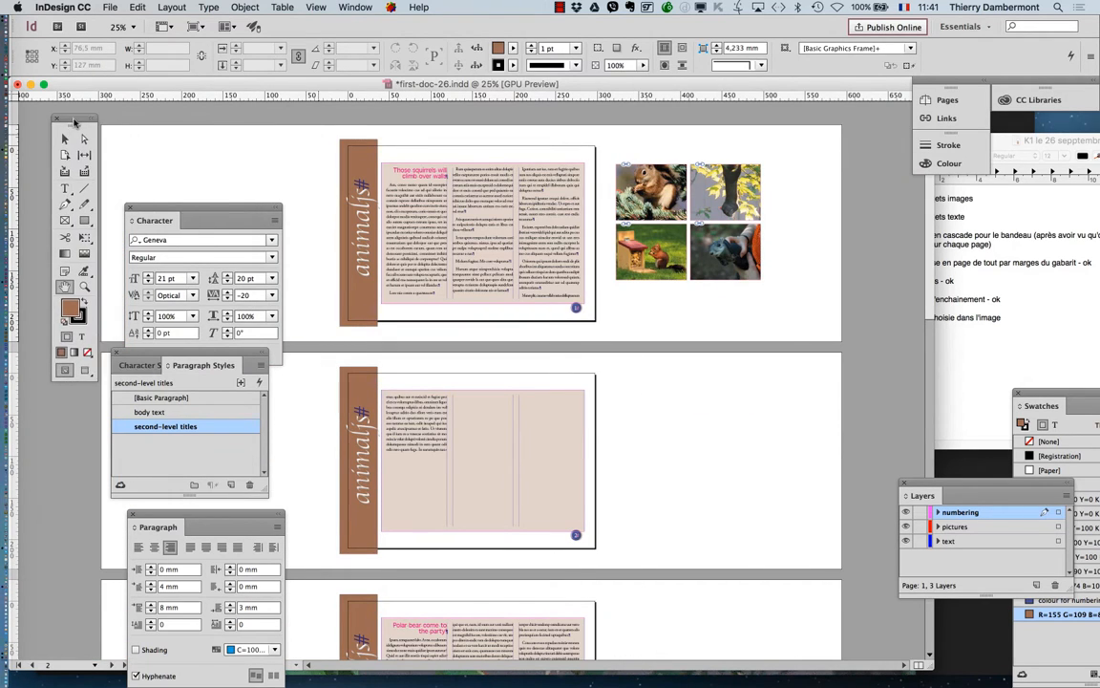
Save the document as a new version named first-doc-27.indd.
click(109, 7)
click(123, 98)
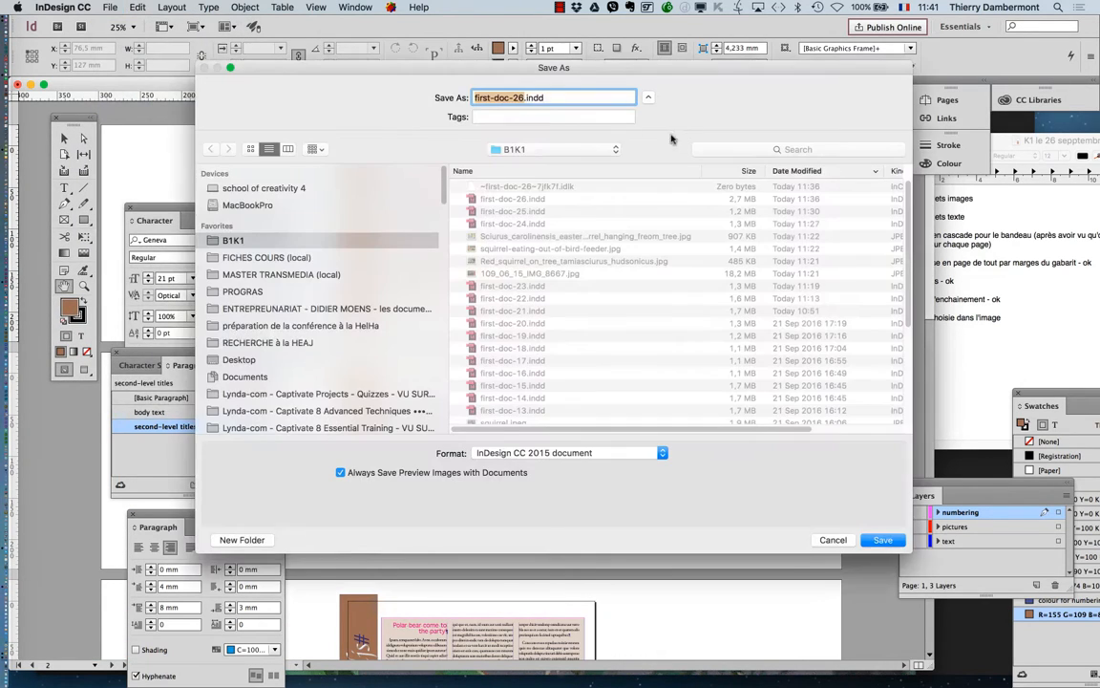
click(522, 98)
text(7)
key(Return)
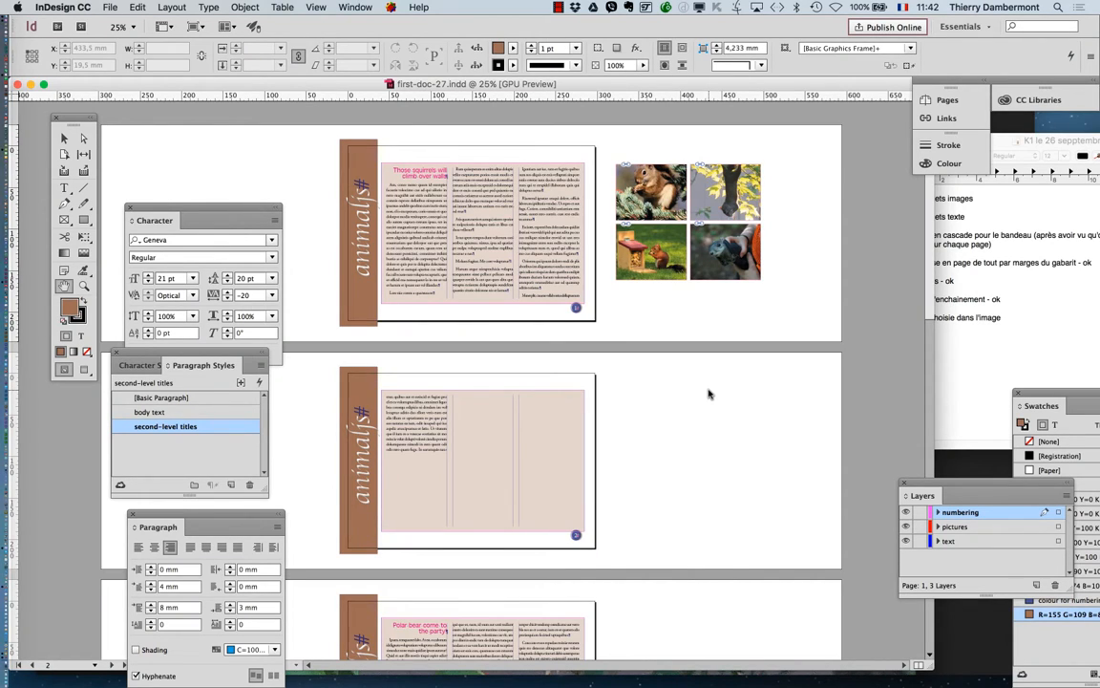
Place the pine-branch squirrel picture over page 1's middle text column, at about X 122 mm, Y 98 mm.
click(64, 138)
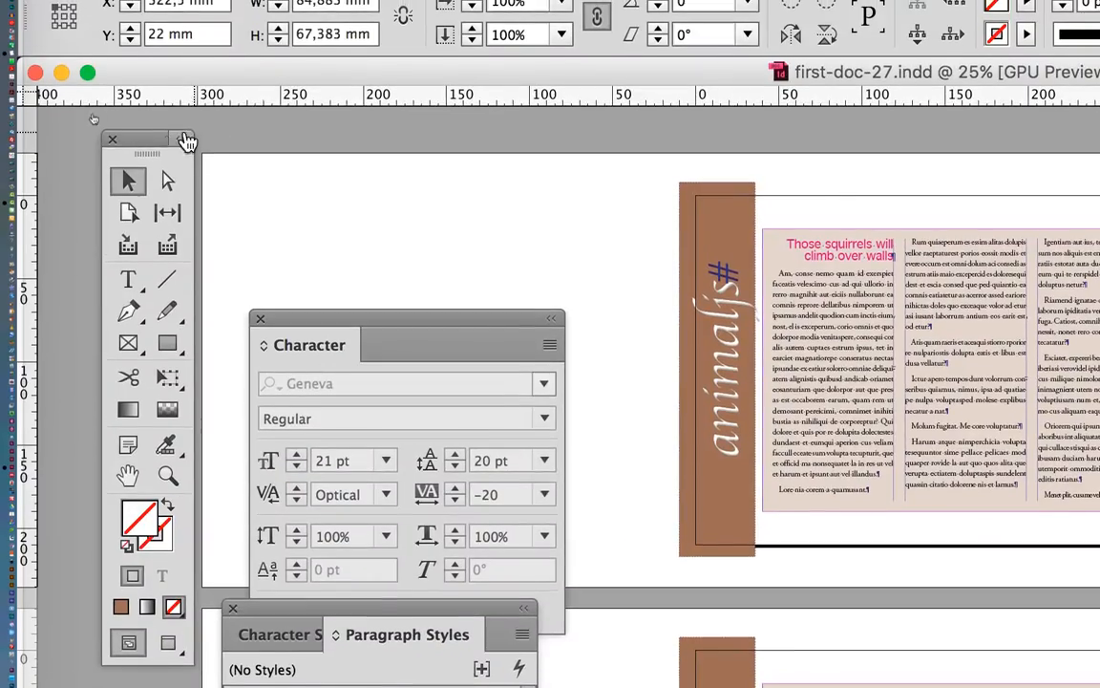
drag(161, 140, 223, 381)
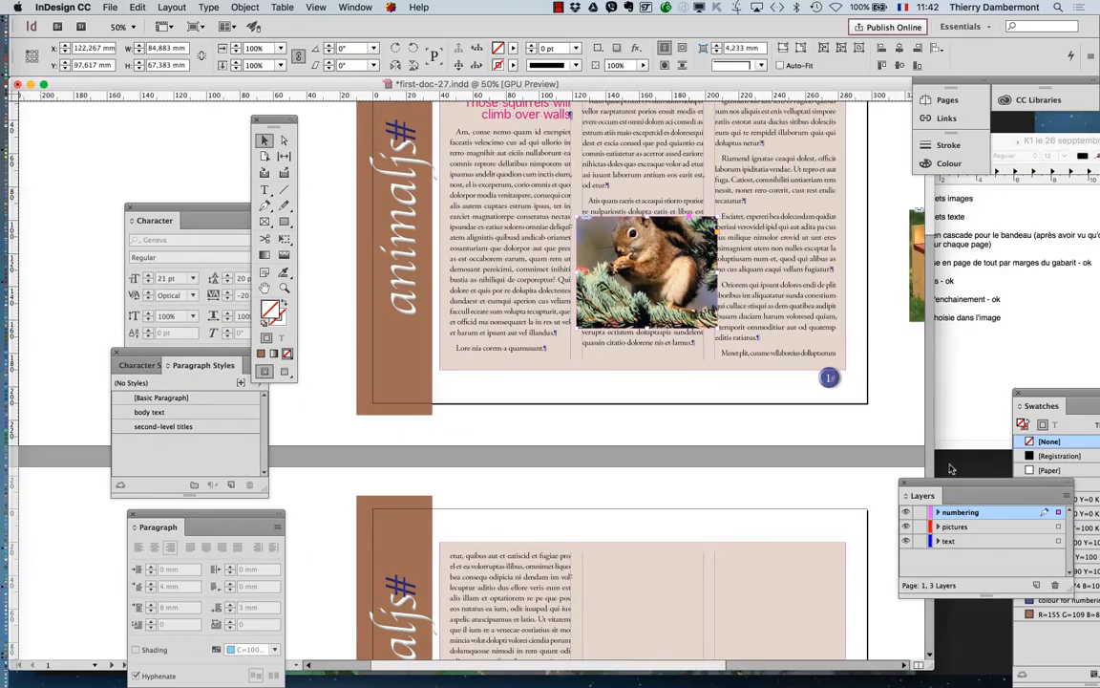
Select all four squirrel pictures and transfer them from the numbering layer to the pictures layer.
drag(996, 487, 426, 188)
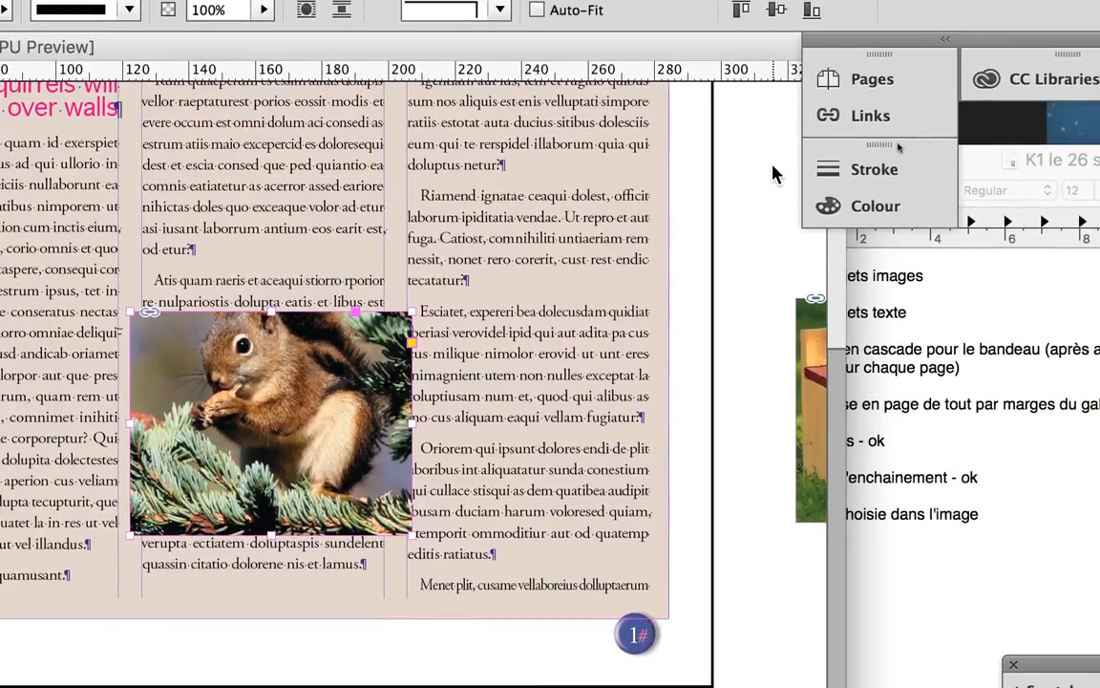
key(space)
drag(644, 285, 391, 272)
drag(474, 330, 313, 256)
drag(613, 198, 403, 161)
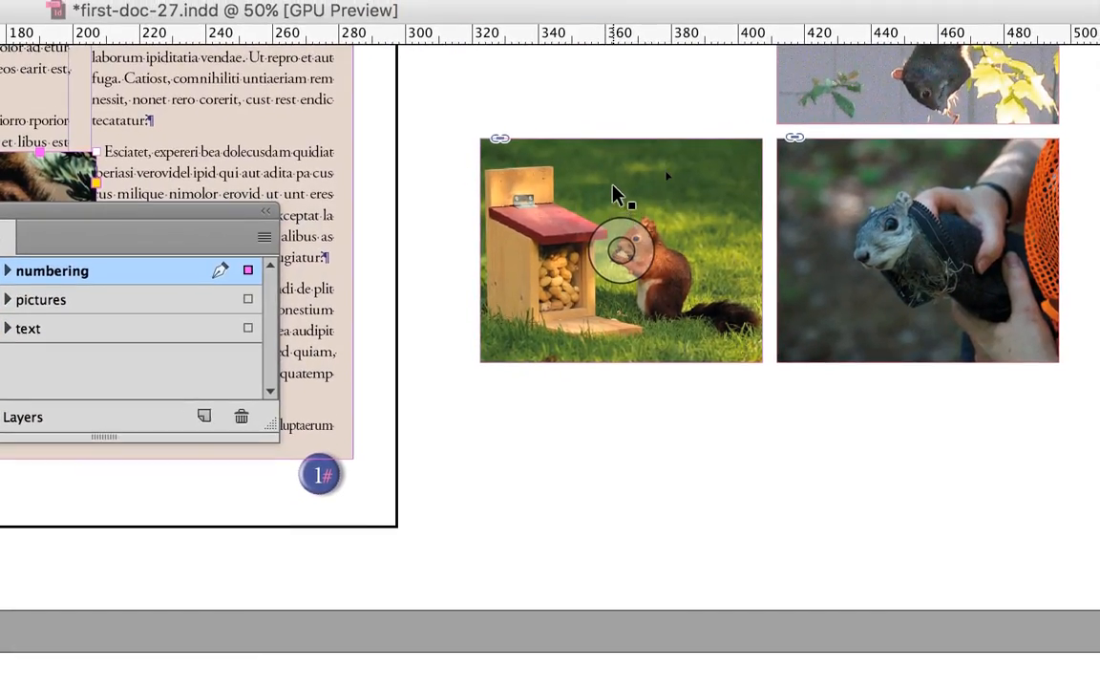
shift+click(616, 181)
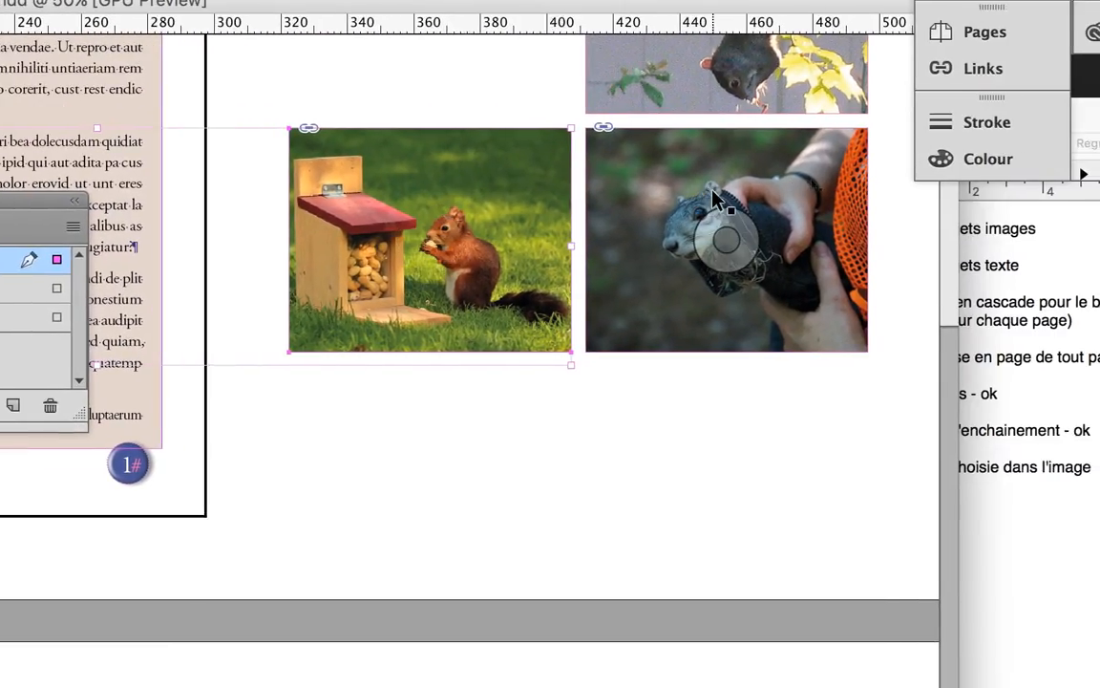
shift+click(905, 187)
shift+click(889, 91)
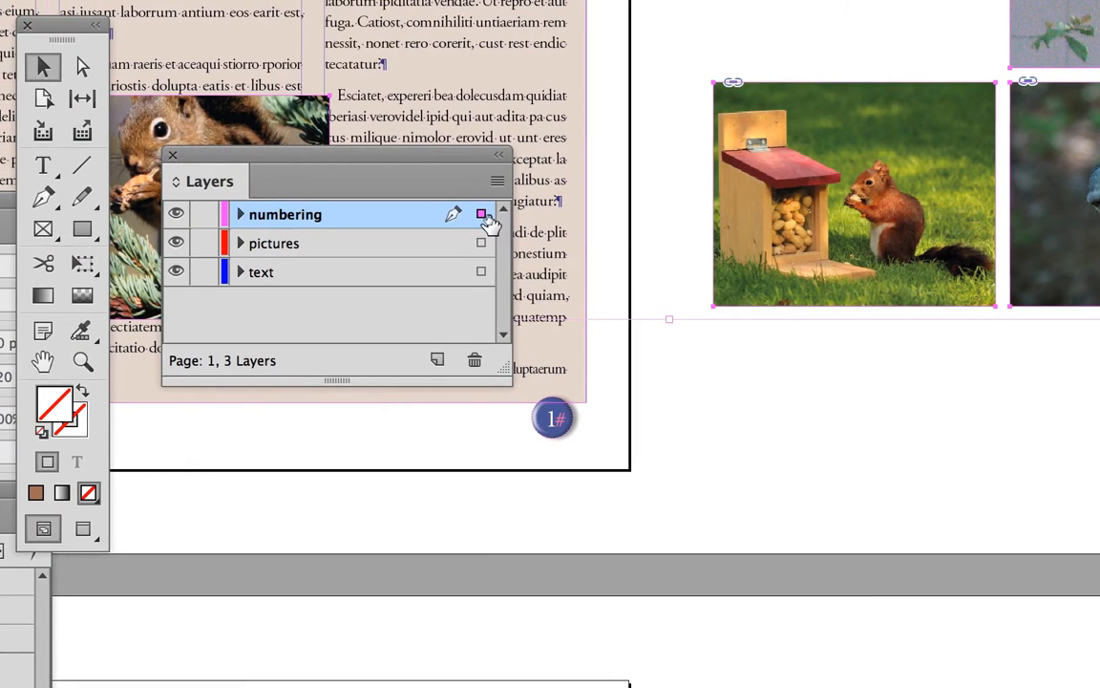
drag(484, 217, 487, 239)
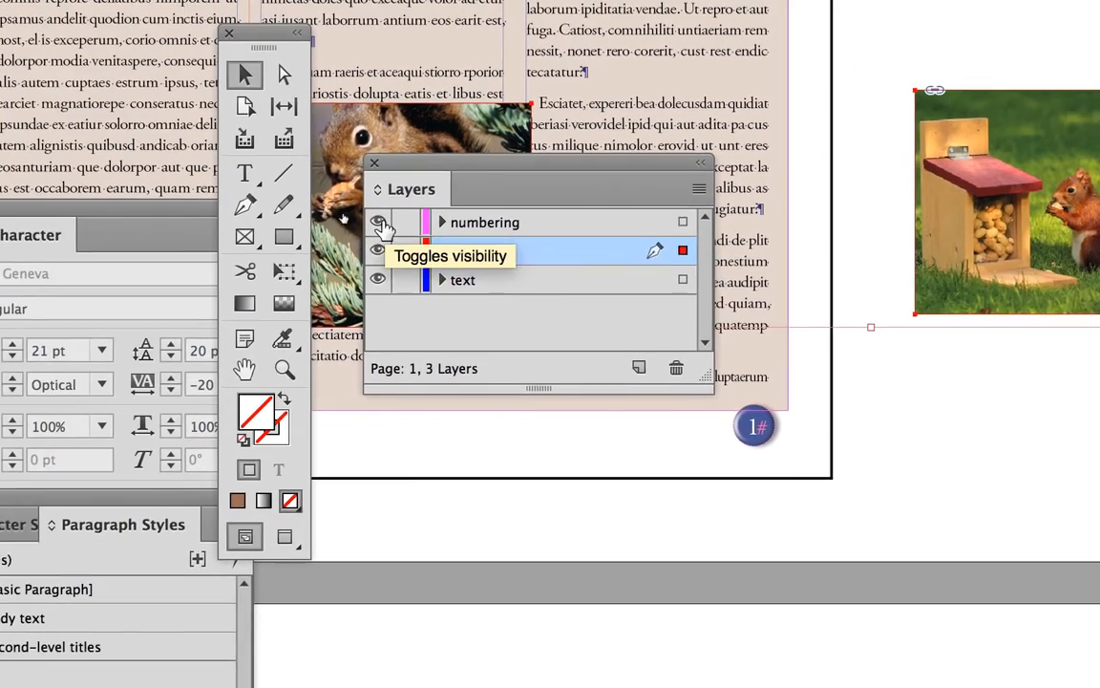
Lock the numbering and text layers, and move the Layers, Tools and Character panels clear of page 1's text.
click(212, 200)
click(212, 258)
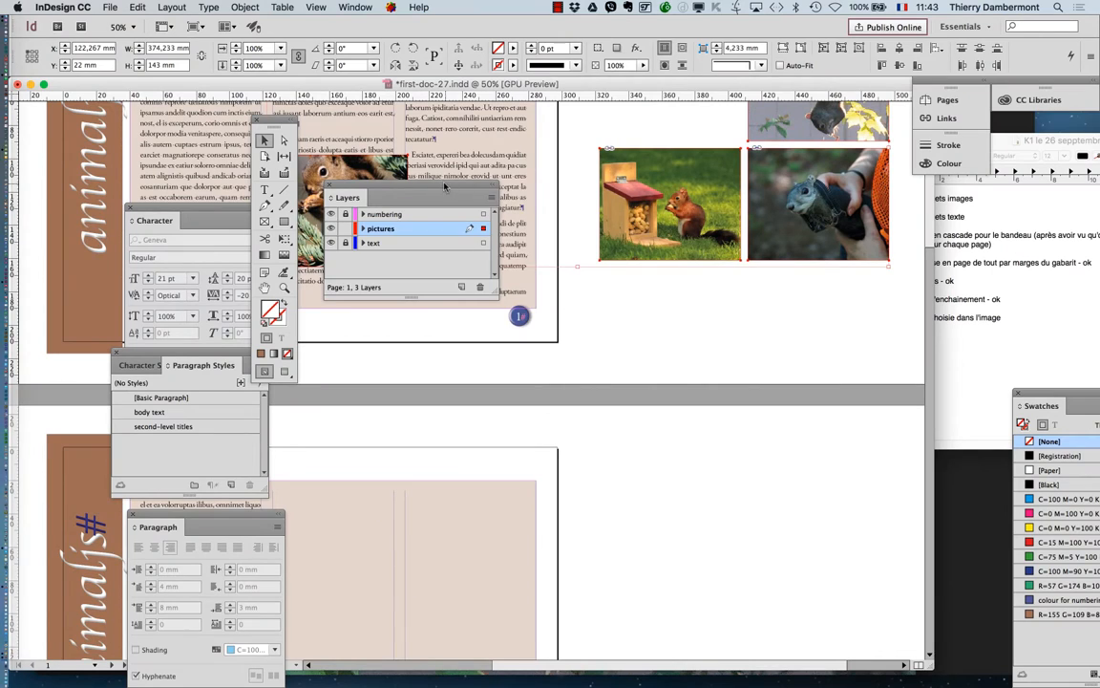
drag(444, 186, 691, 370)
drag(278, 125, 75, 127)
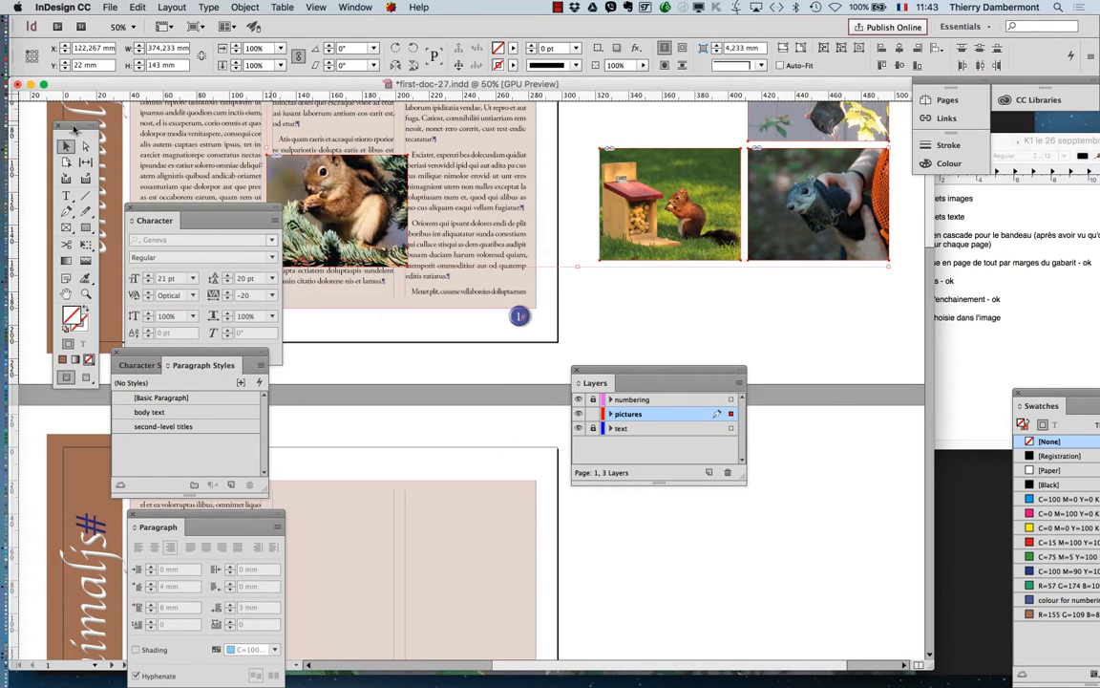
drag(200, 209, 401, 368)
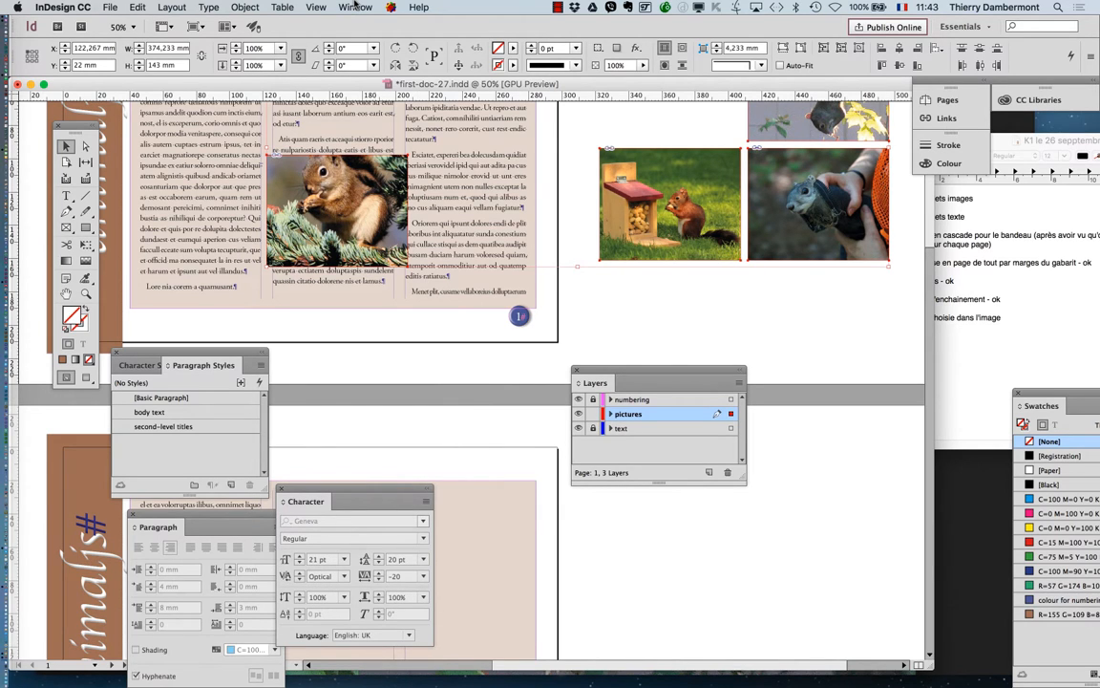
Wrap text around the bounding box of the selected pictures with a linked 4 mm offset on all sides.
click(354, 6)
click(386, 267)
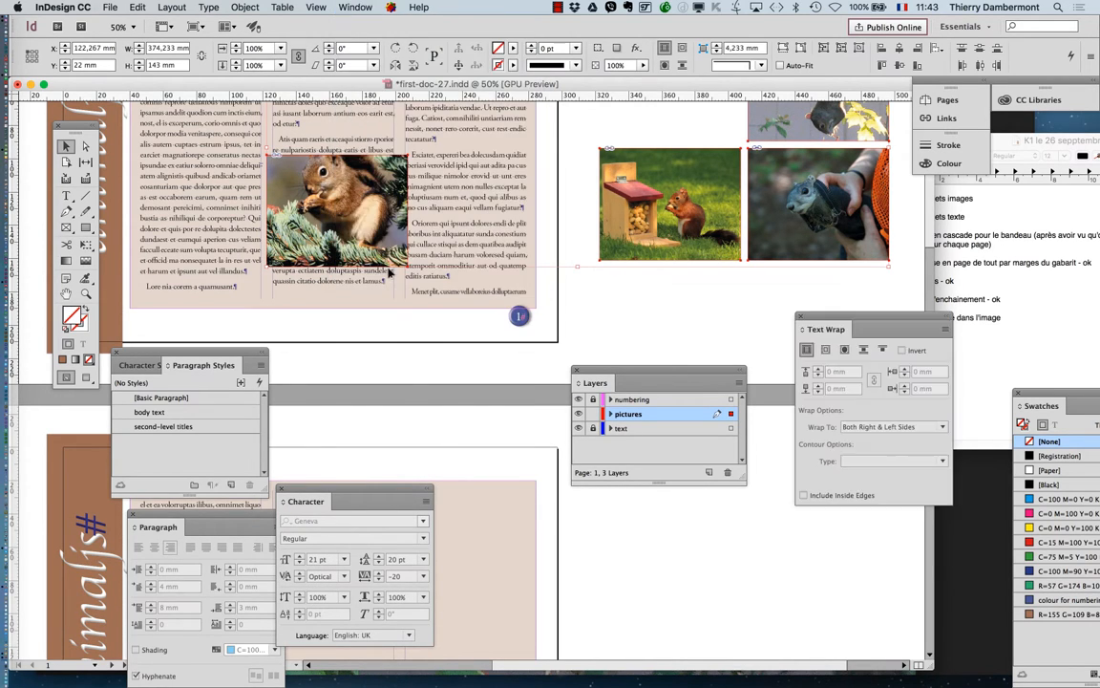
drag(850, 318, 480, 291)
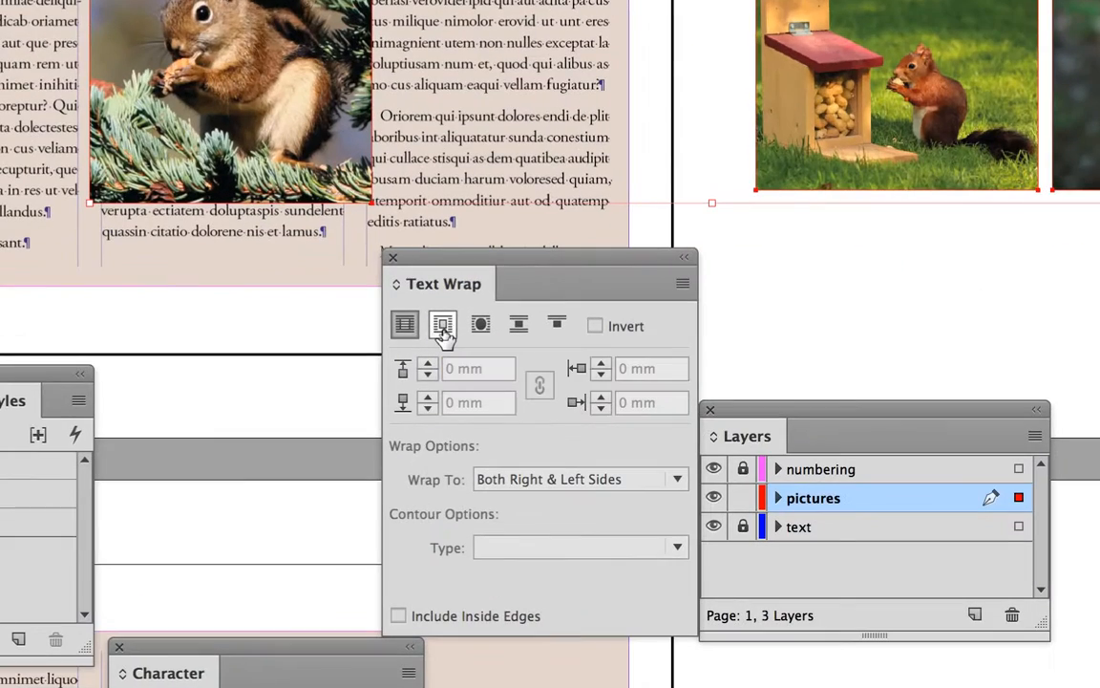
click(442, 325)
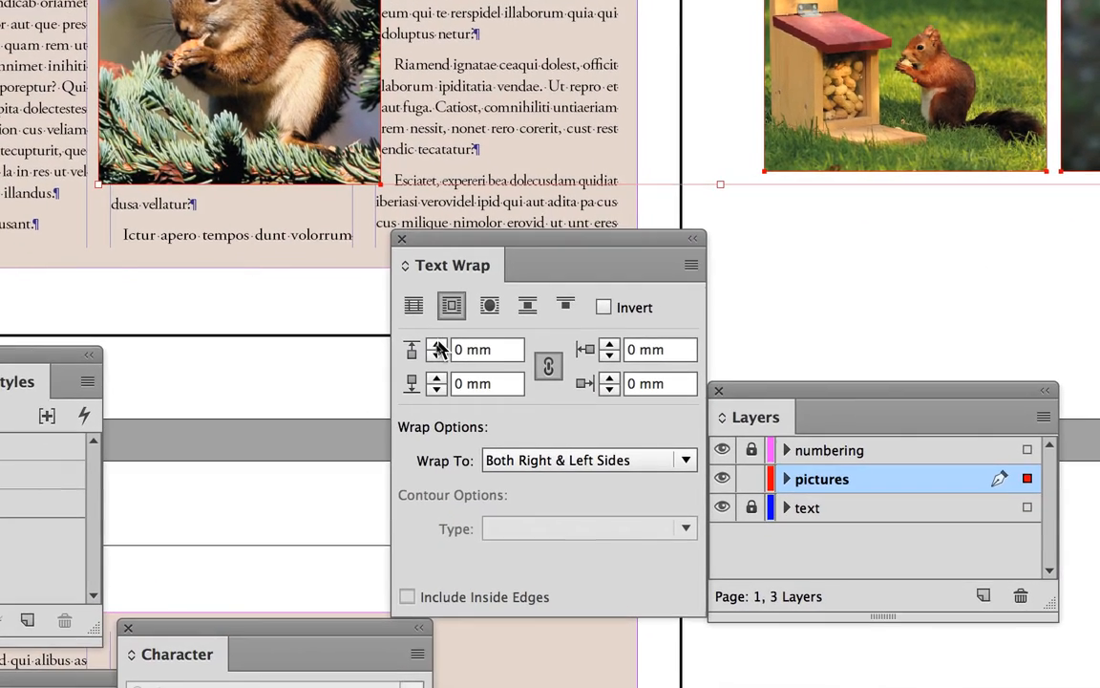
click(427, 364)
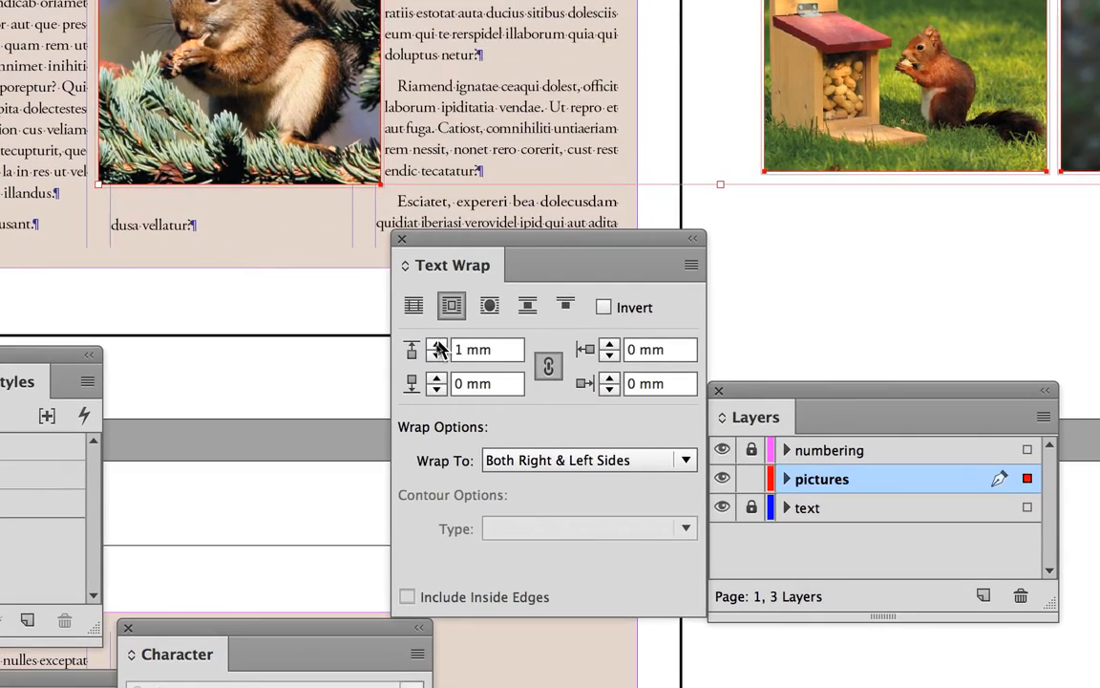
click(439, 349)
click(438, 349)
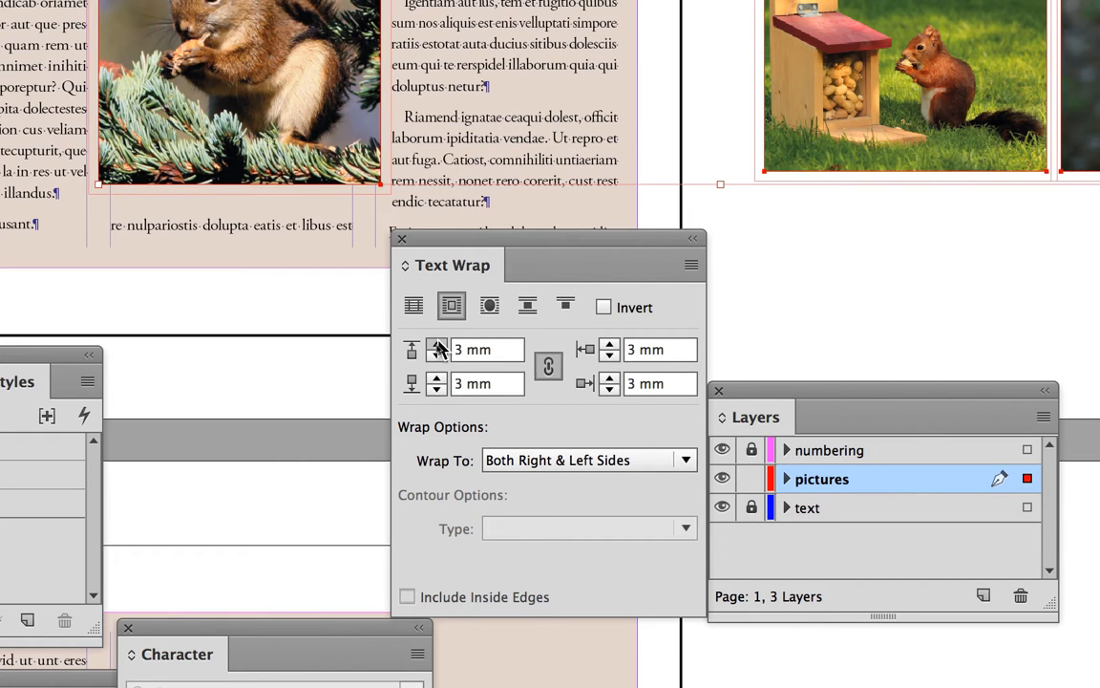
click(438, 350)
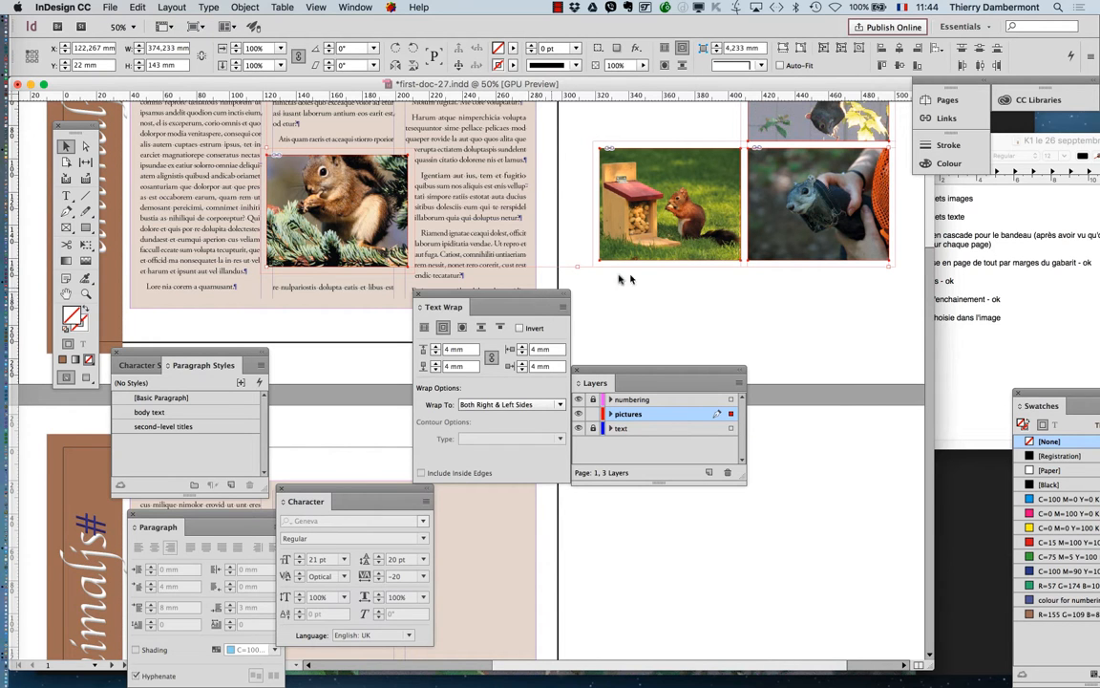
Deselect the pictures and move the Text Wrap and Layers panels clear of page 1's text.
click(651, 288)
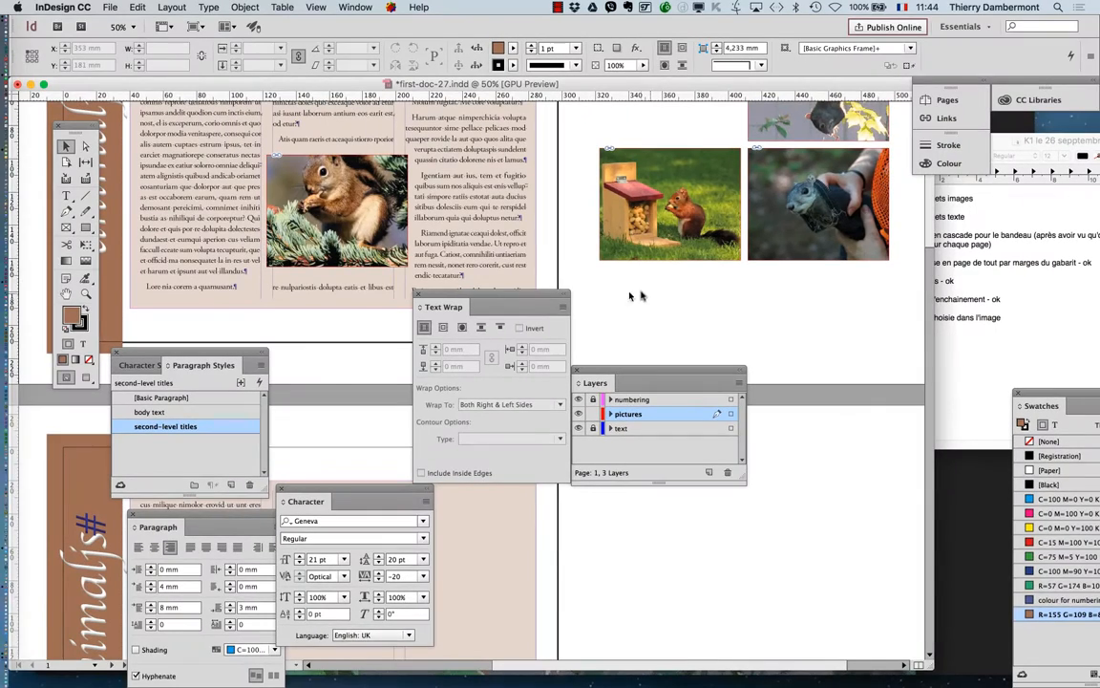
drag(508, 304, 527, 592)
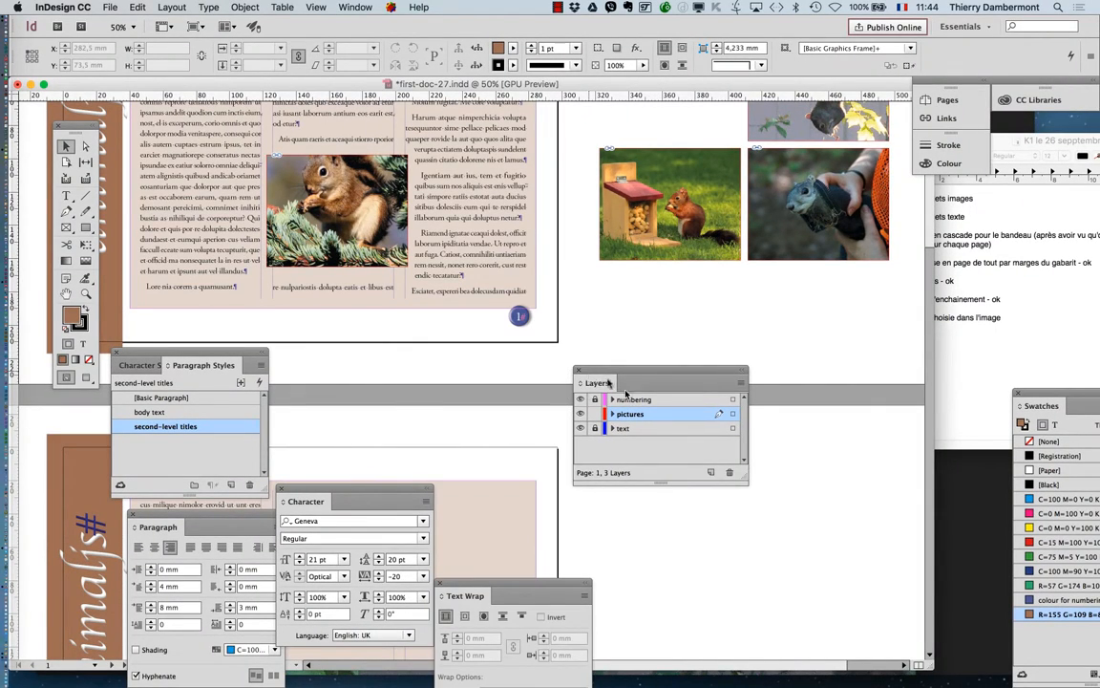
drag(611, 382, 876, 584)
drag(747, 439, 851, 507)
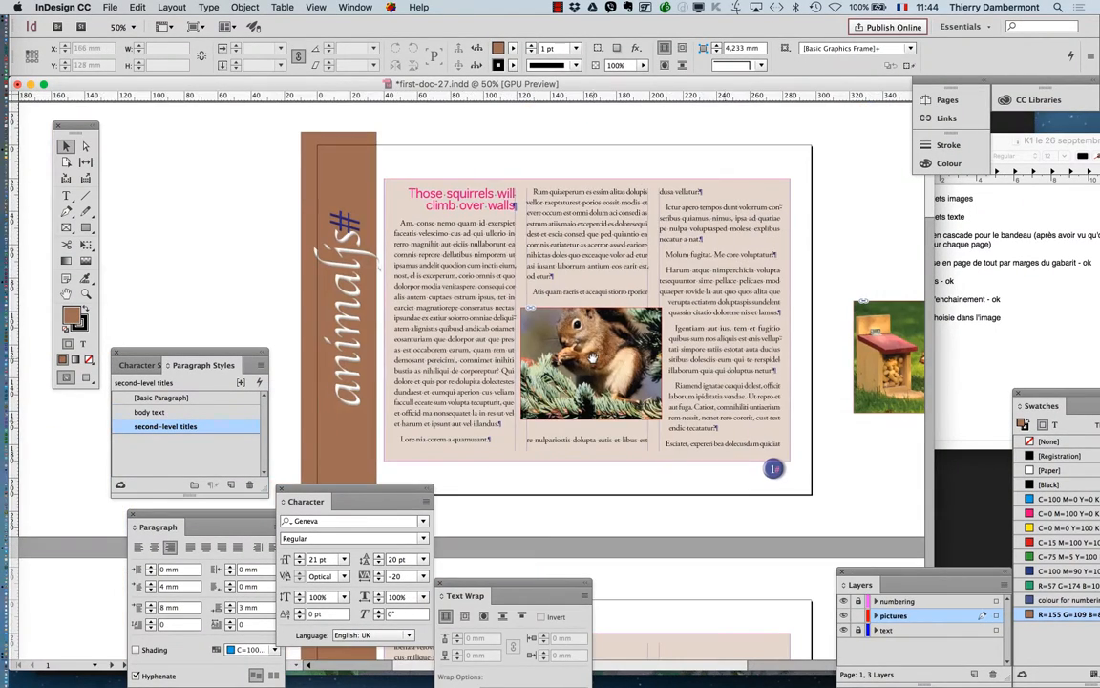
Scale the pine-branch squirrel picture to about 72 × 57 mm and move it into page 1's third column, at about X 206 mm, Y 79 mm.
super+click(589, 360)
click(557, 315)
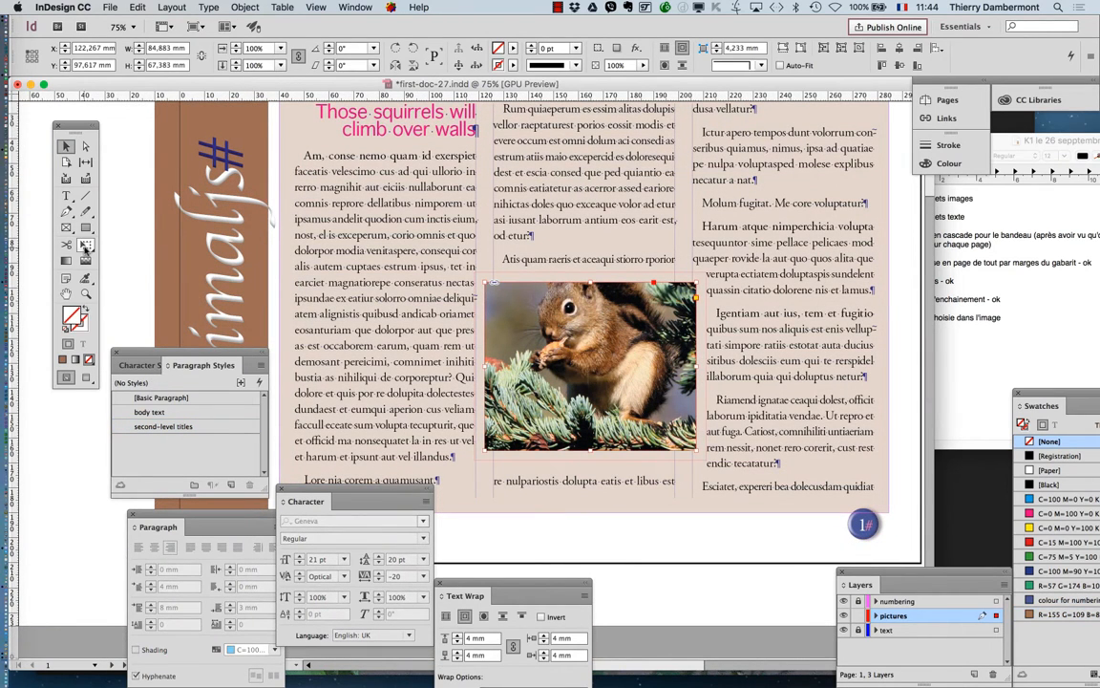
click(85, 246)
drag(487, 282, 527, 317)
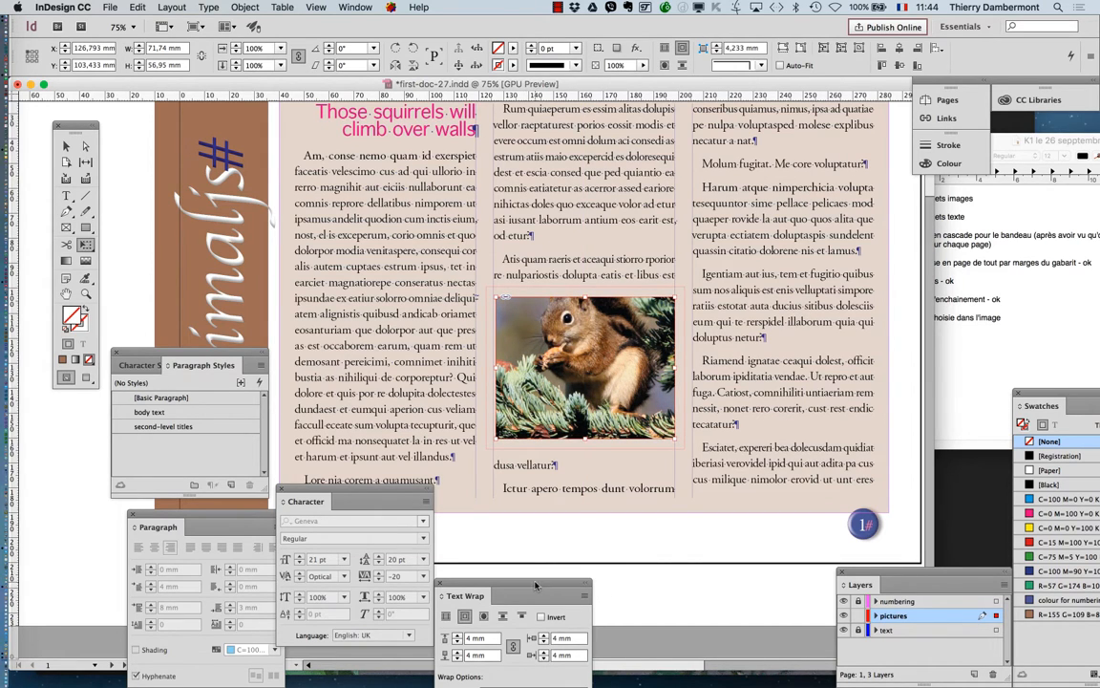
drag(536, 585, 558, 554)
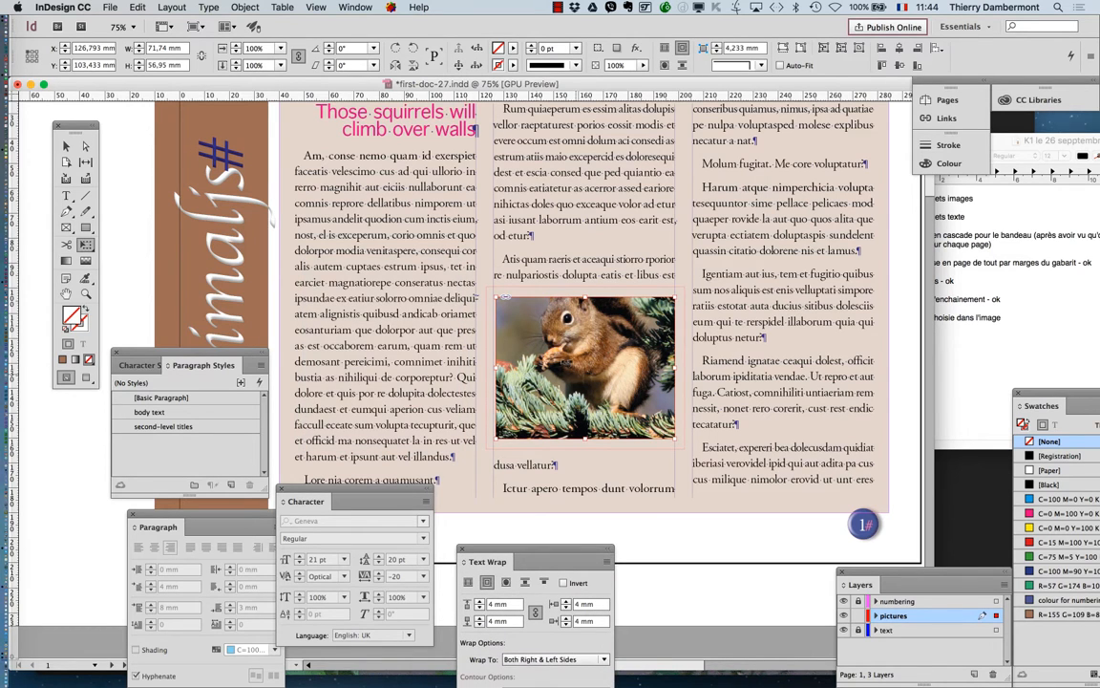
drag(542, 320, 735, 277)
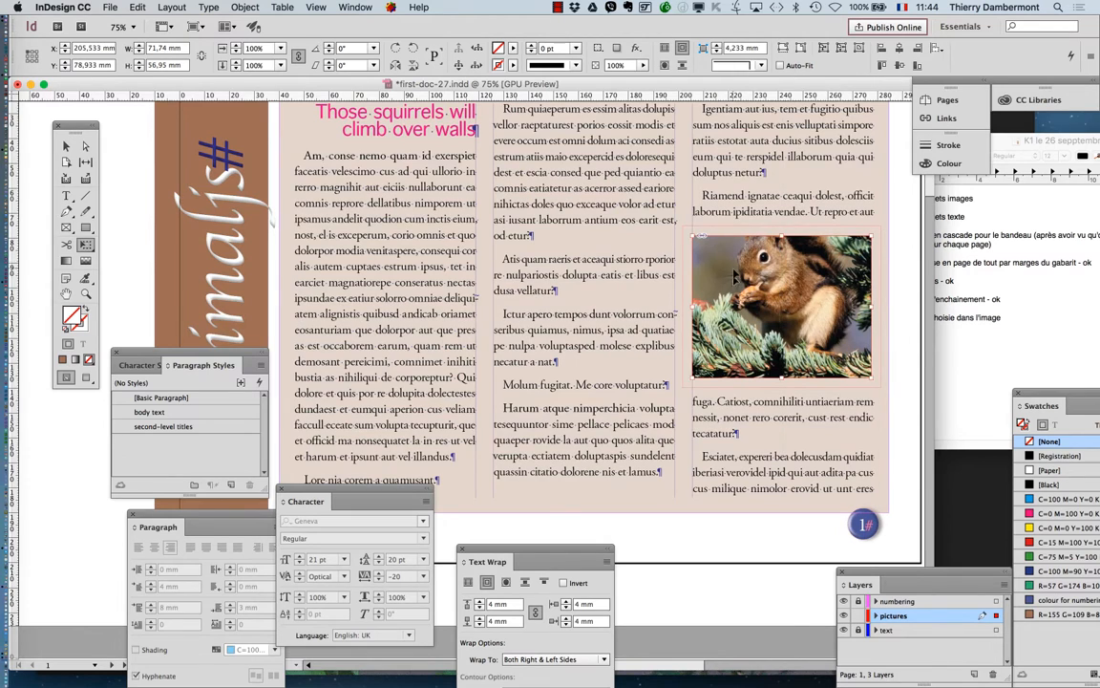
Move the feeder squirrel picture from page 1's pasteboard onto page 2, at about X 41 mm, Y -2 mm.
key(super+minus)
key(super+minus)
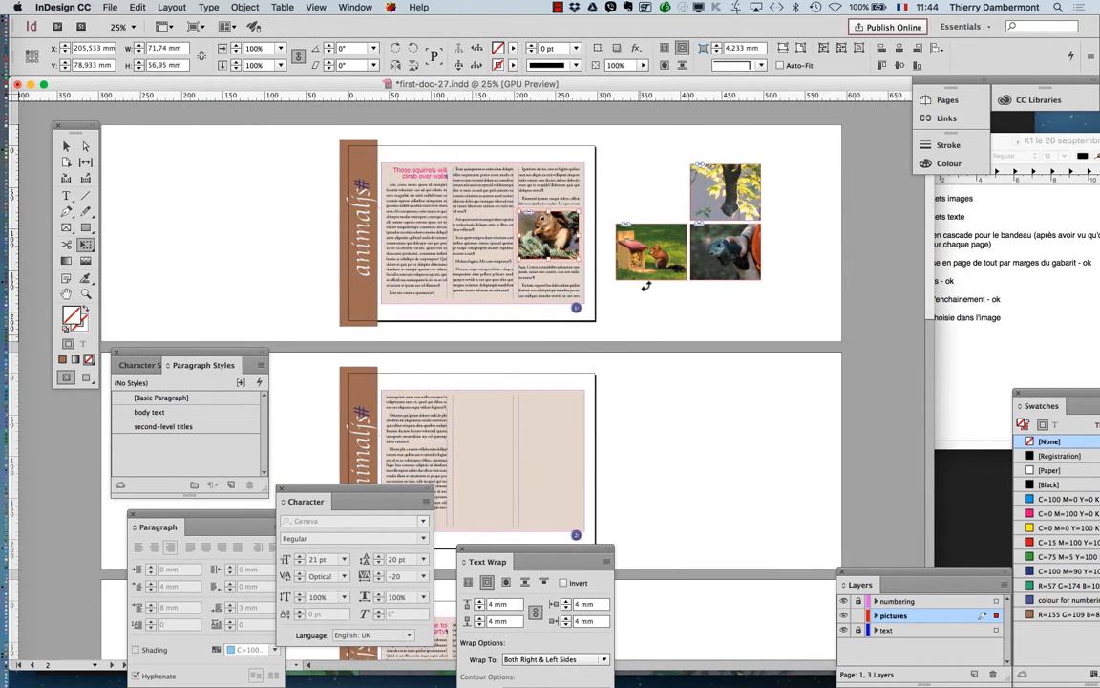
scroll(477, 404, down, 3)
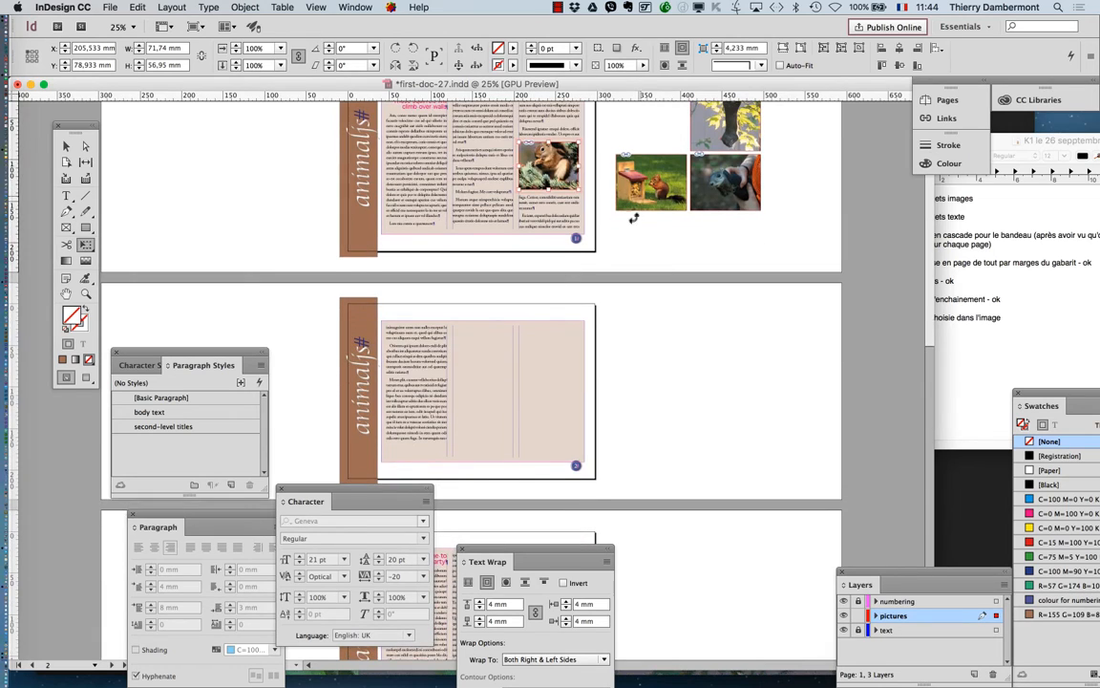
scroll(633, 218, down, 3)
click(66, 146)
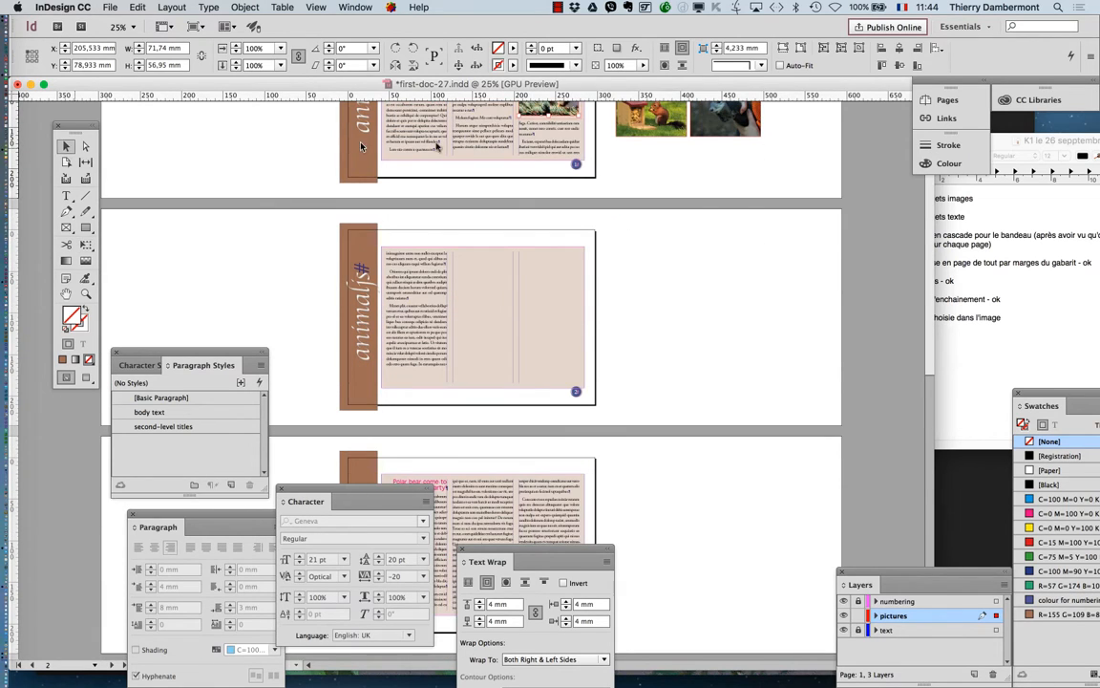
drag(649, 119, 382, 230)
Enlarge the feeder squirrel picture with Free Transform to about 286 × 227 mm, covering page 2 beside the brown band and its bleed.
click(87, 244)
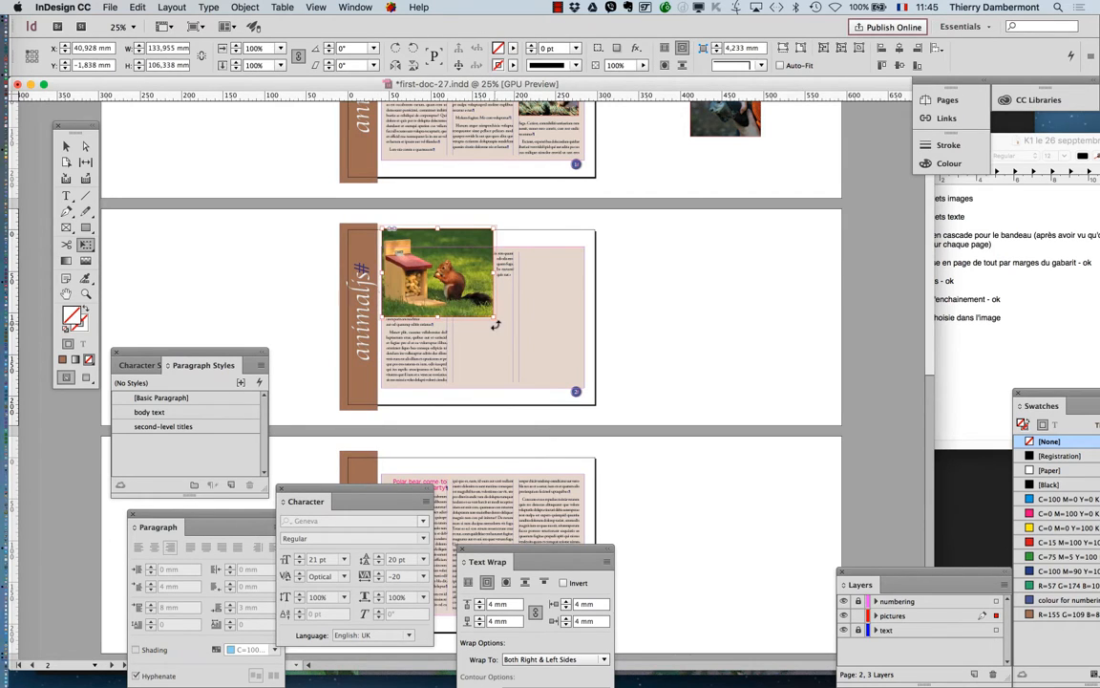
drag(567, 374, 619, 406)
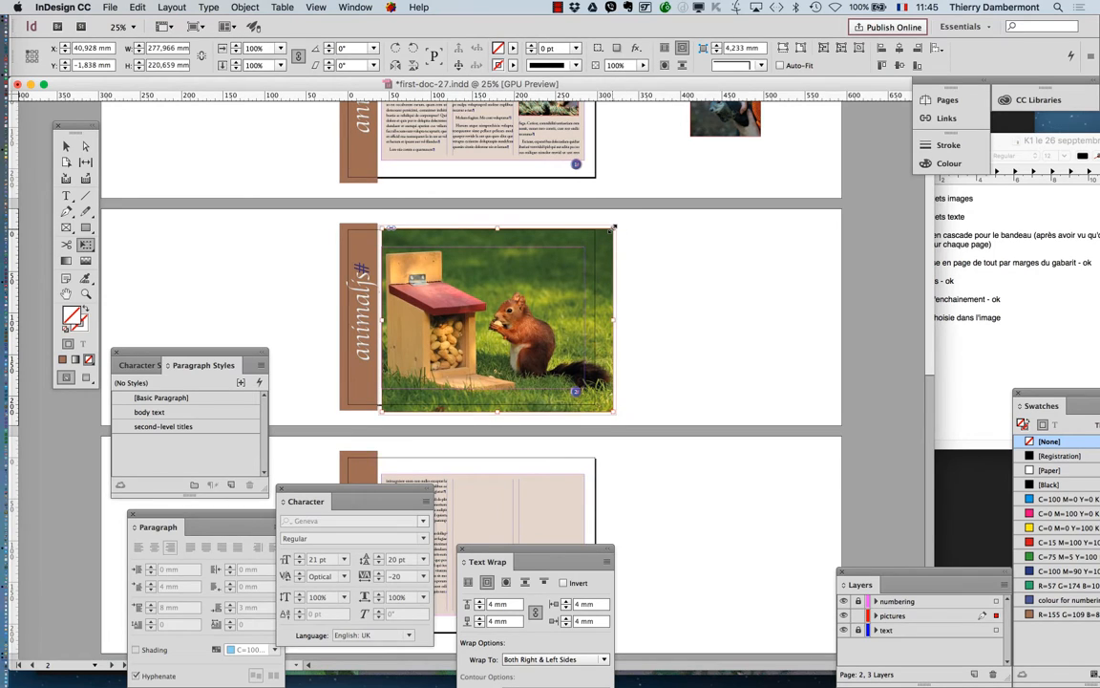
drag(614, 227, 620, 221)
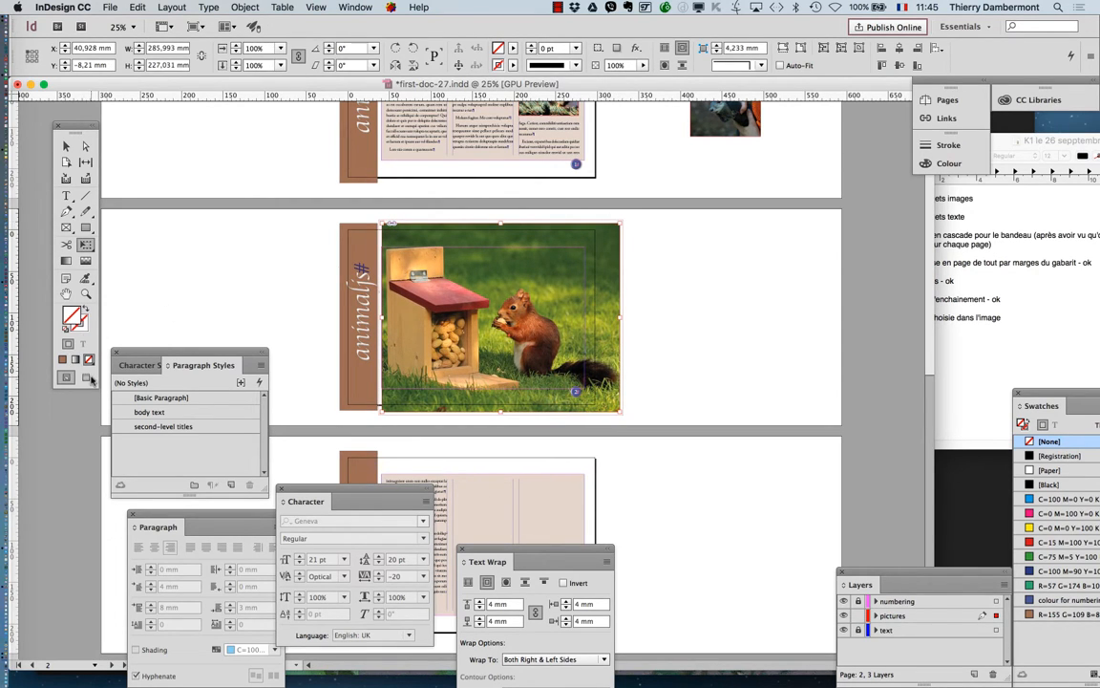
Preview the full-page feeder squirrel picture on page 2 as trimmed output, and return to the normal screen mode.
click(87, 378)
click(66, 145)
click(607, 348)
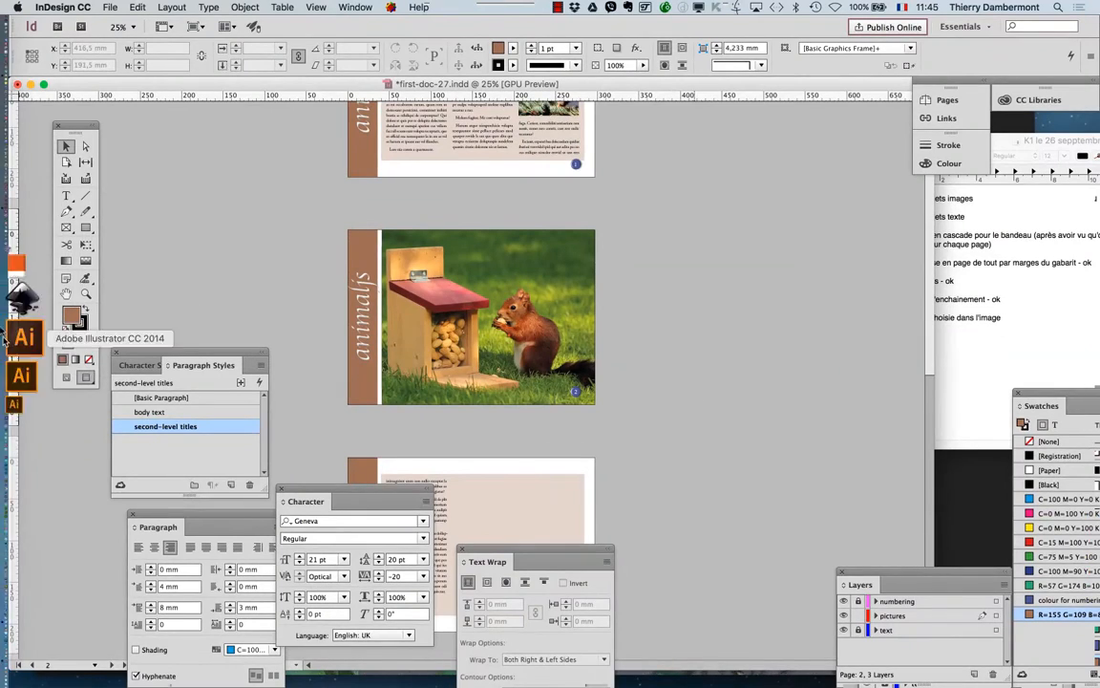
click(68, 379)
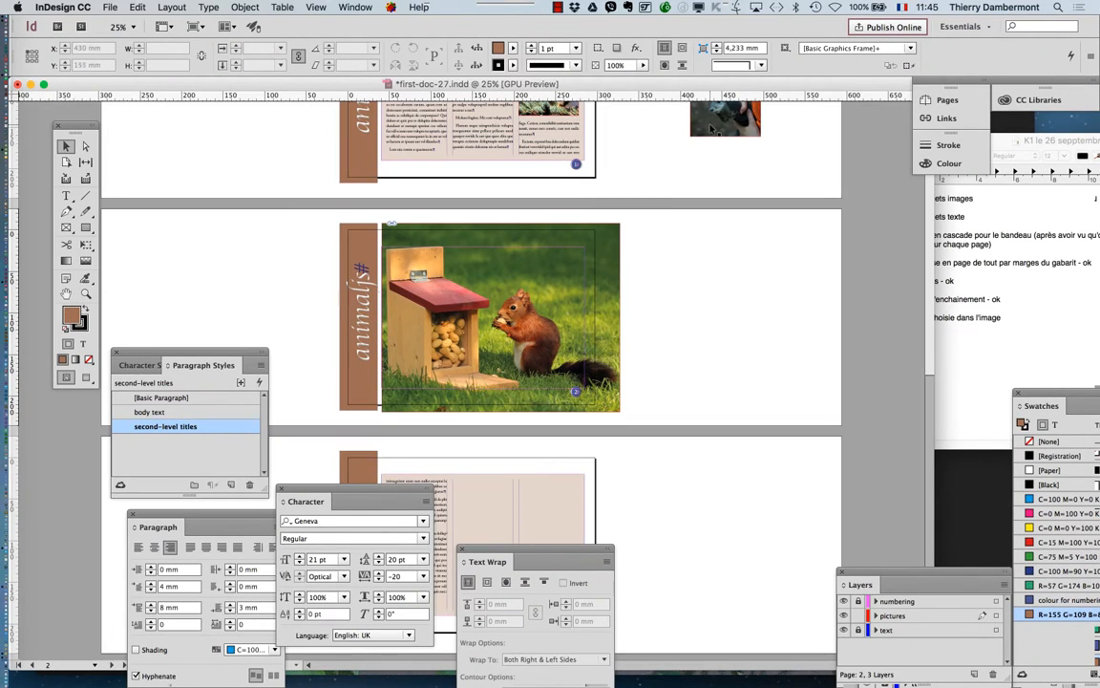
Move the hand-held turtle picture from page 1's pasteboard onto page 4's middle column, at about X 126 mm, Y 117 mm.
drag(705, 127, 664, 500)
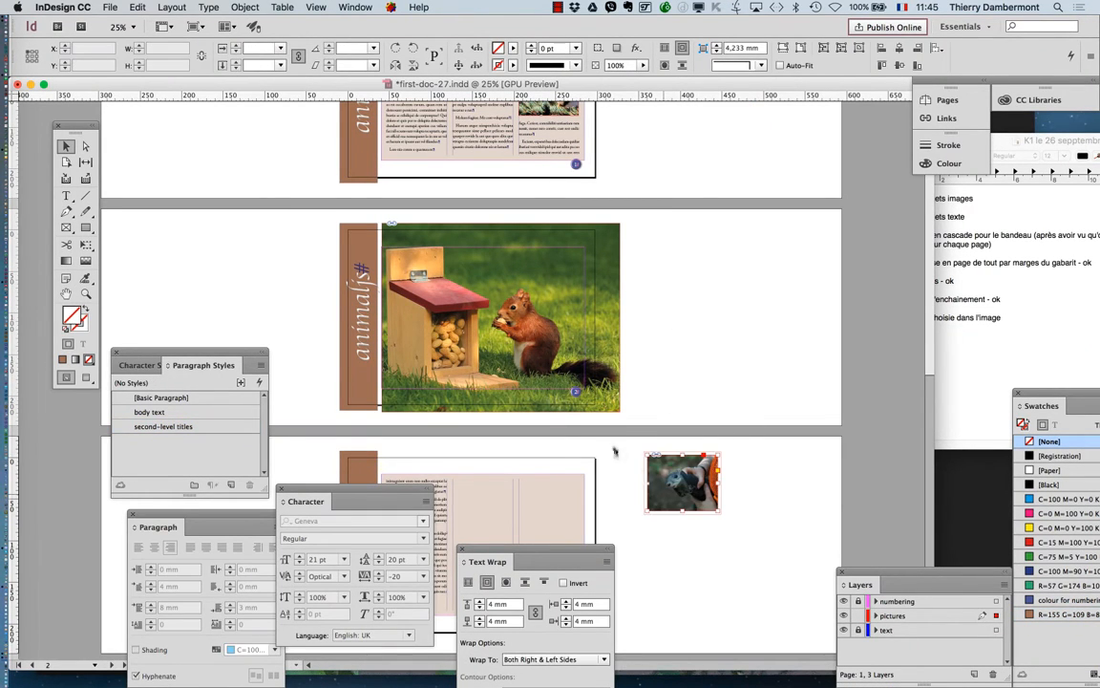
drag(583, 396, 630, 122)
scroll(553, 307, down, 6)
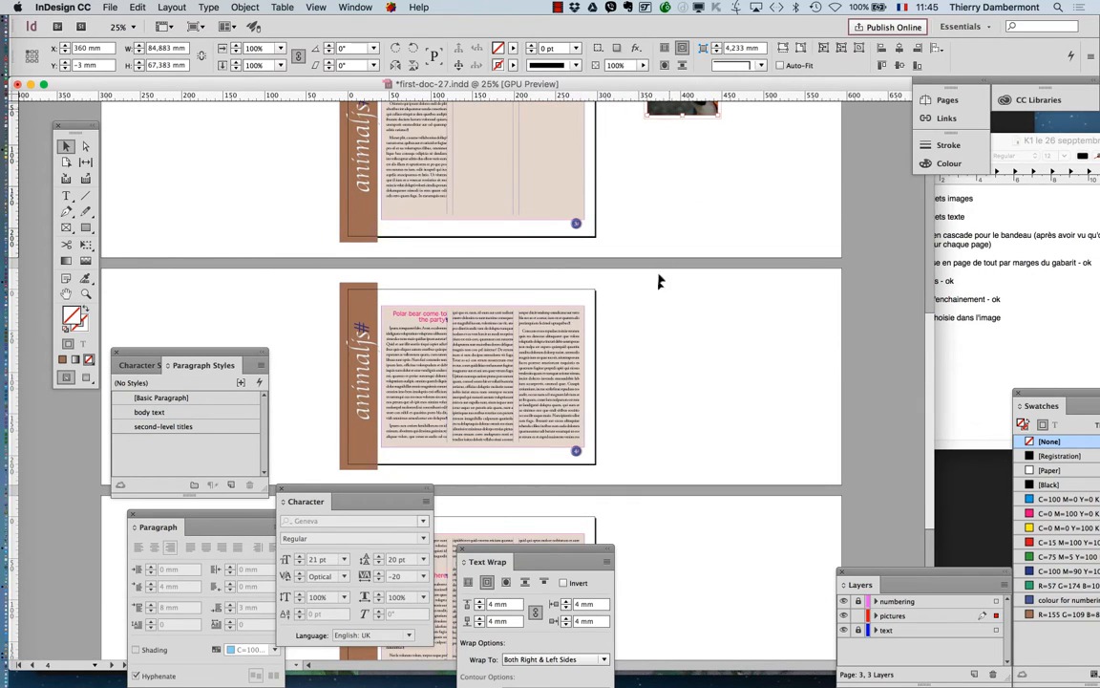
drag(669, 107, 439, 440)
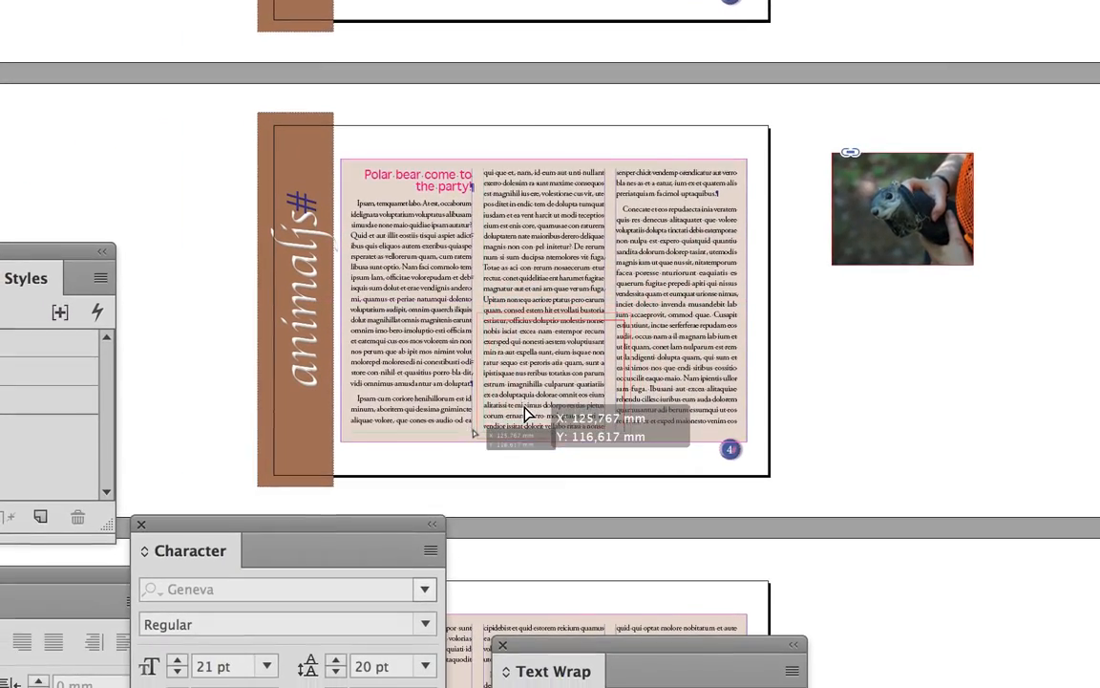
drag(524, 413, 525, 416)
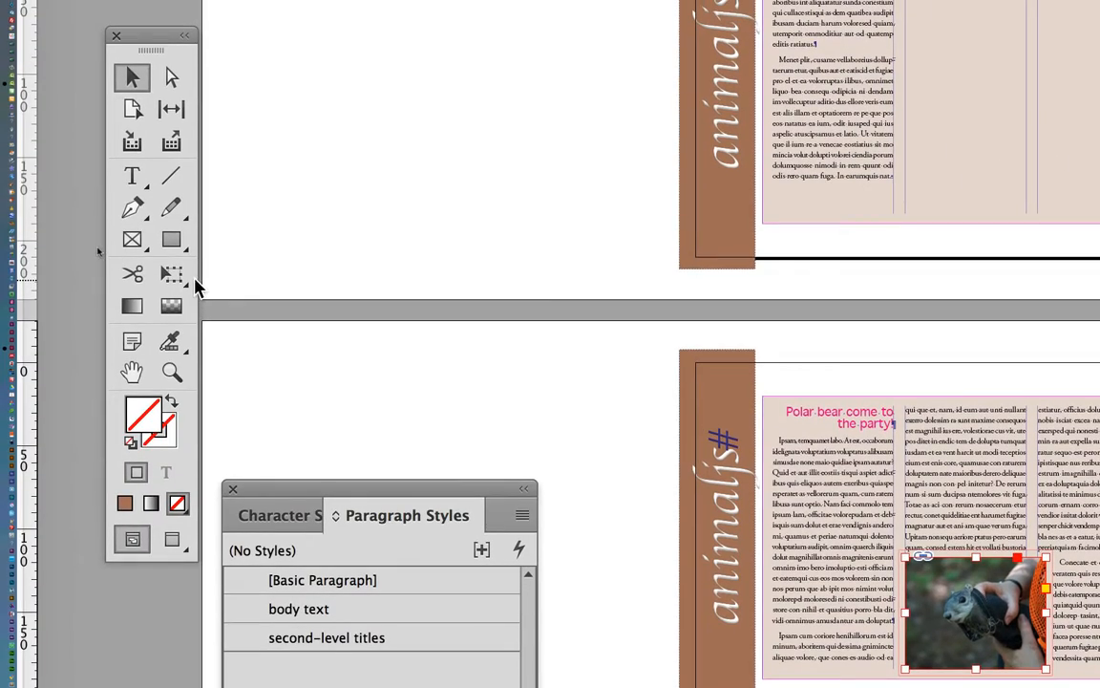
Enlarge the turtle picture with Free Transform to about 155 × 123 mm, spanning page 4's second and third columns.
click(187, 278)
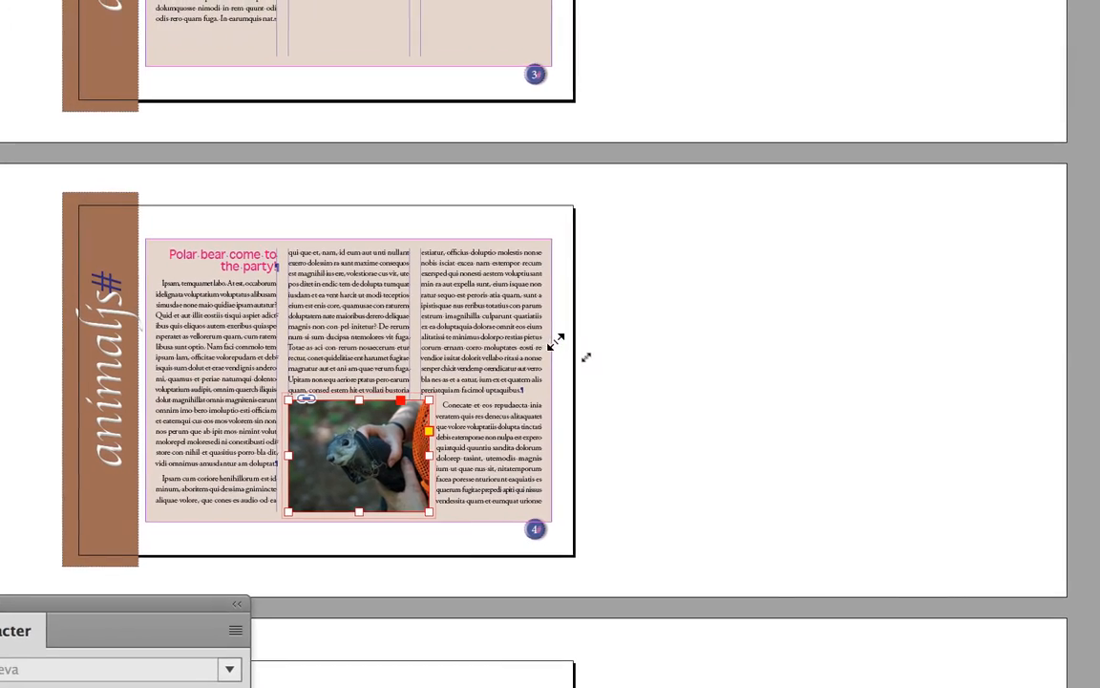
drag(556, 342, 522, 347)
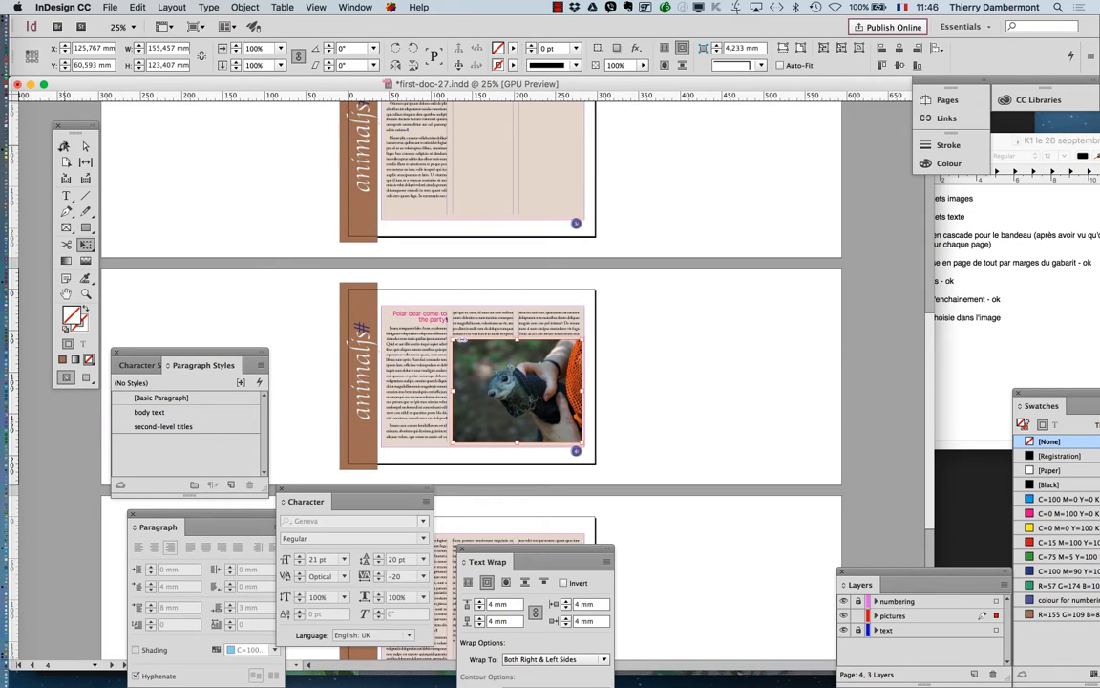
click(629, 409)
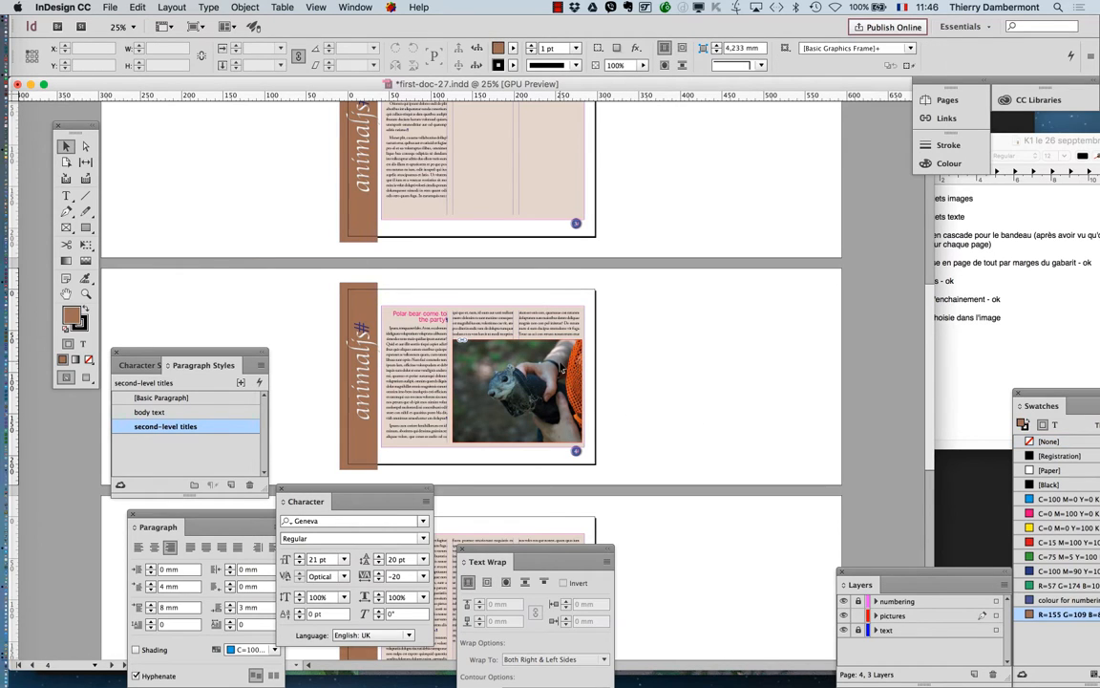
Reposition the turtle picture slightly higher across page 4's second and third columns, leaving body text above and below it.
drag(561, 363, 649, 405)
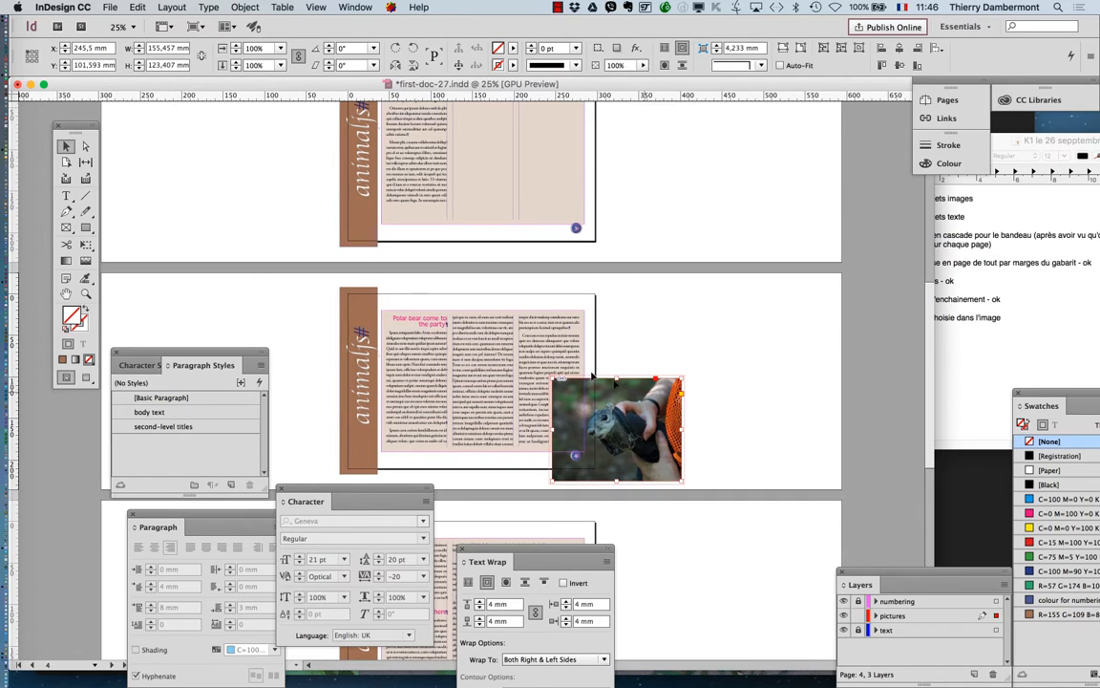
drag(544, 355, 547, 353)
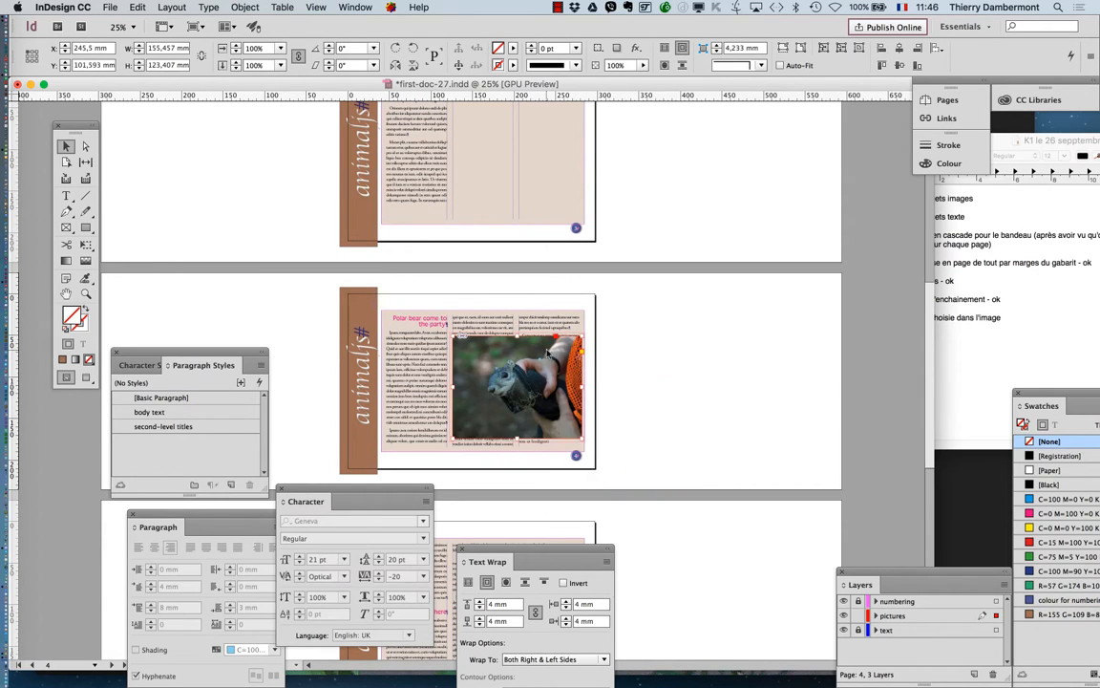
click(642, 359)
Cut the upside-down squirrel picture from the pasteboard beside page 1.
scroll(649, 340, up, 5)
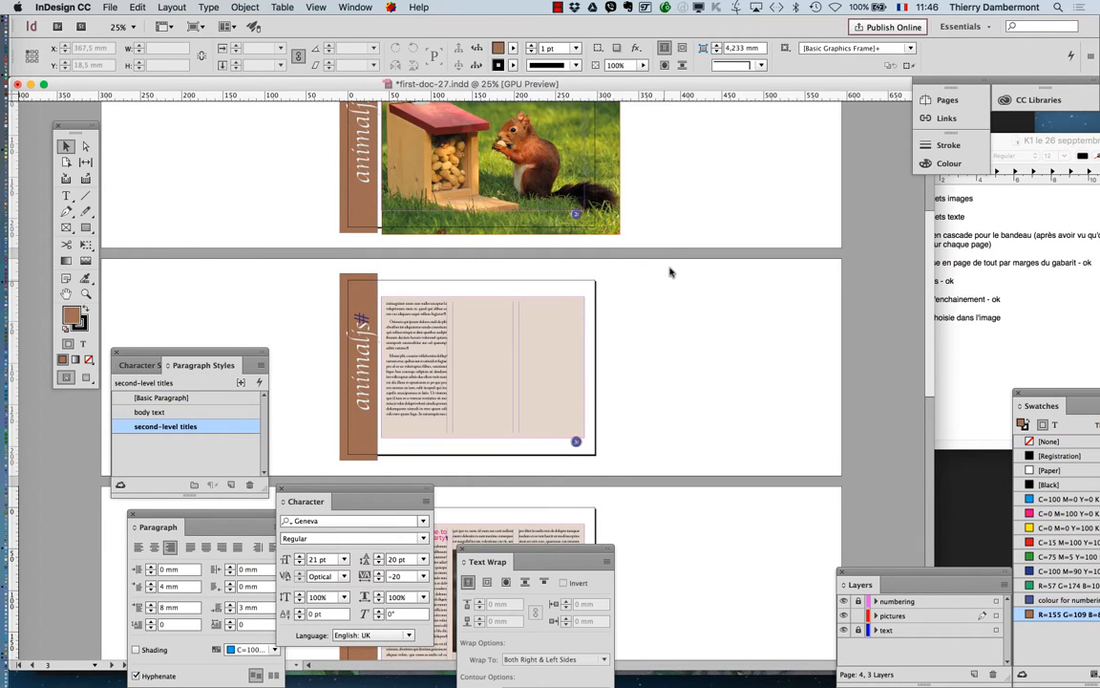
scroll(702, 261, up, 7)
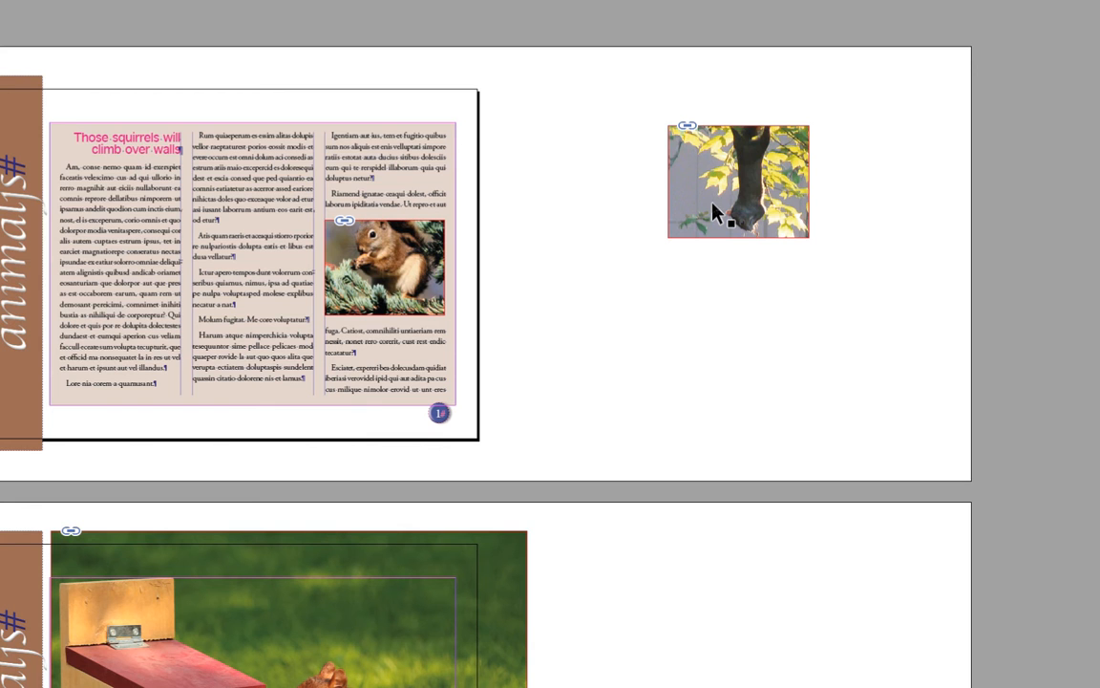
click(714, 207)
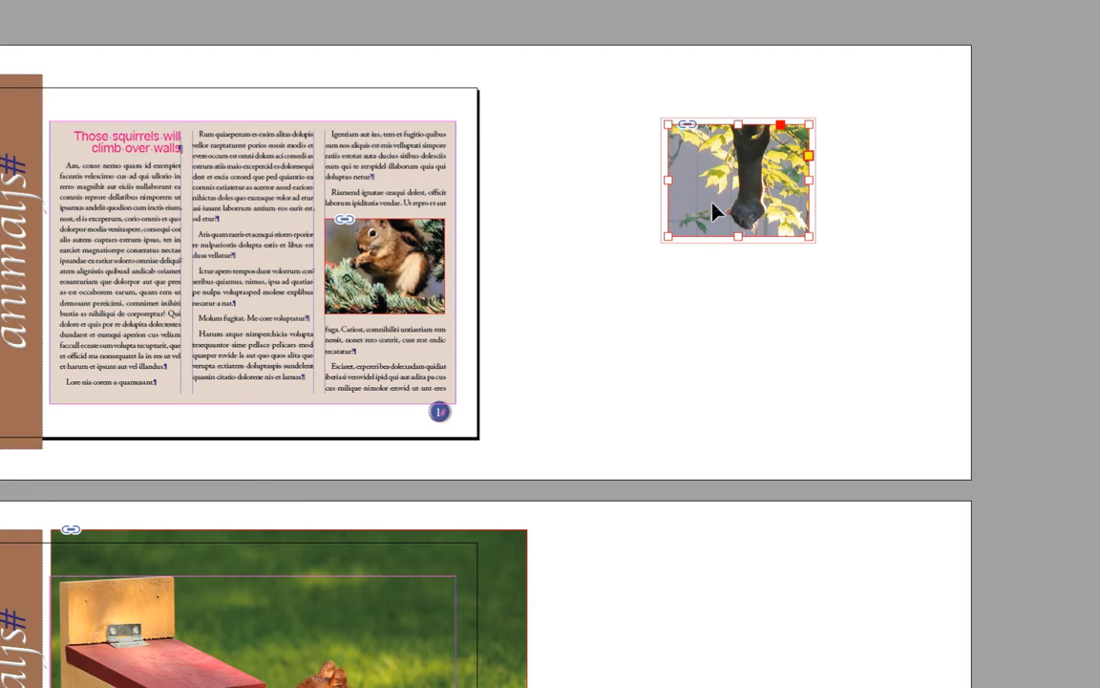
key(Delete)
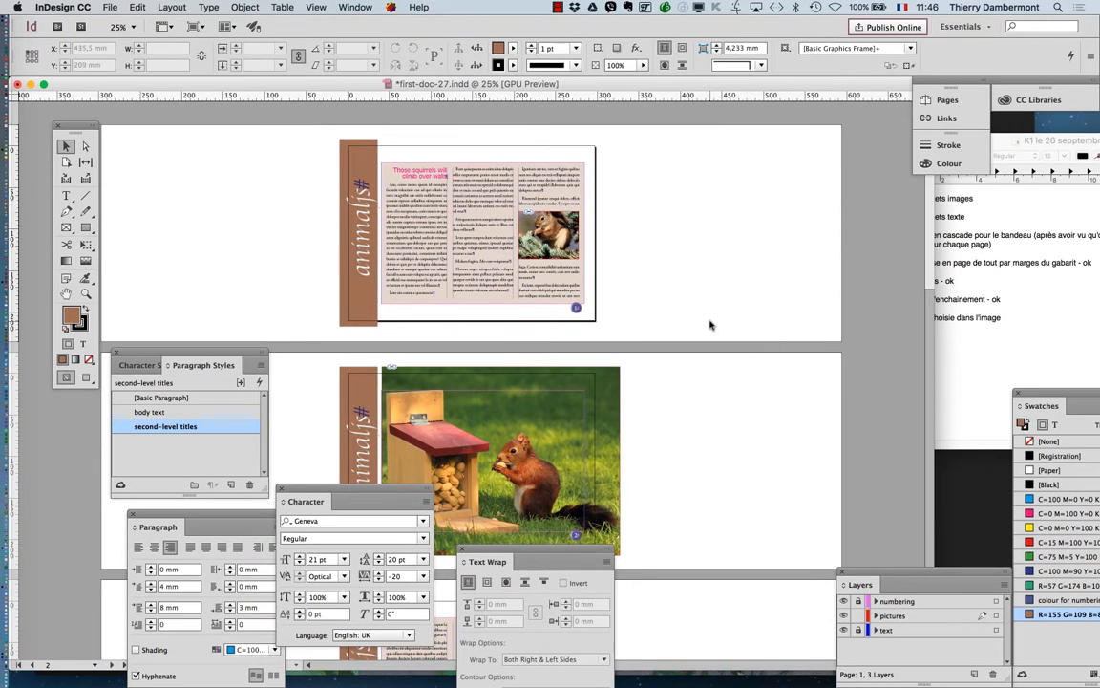
Paste the upside-down squirrel picture onto page 5's text.
scroll(708, 332, down, 10)
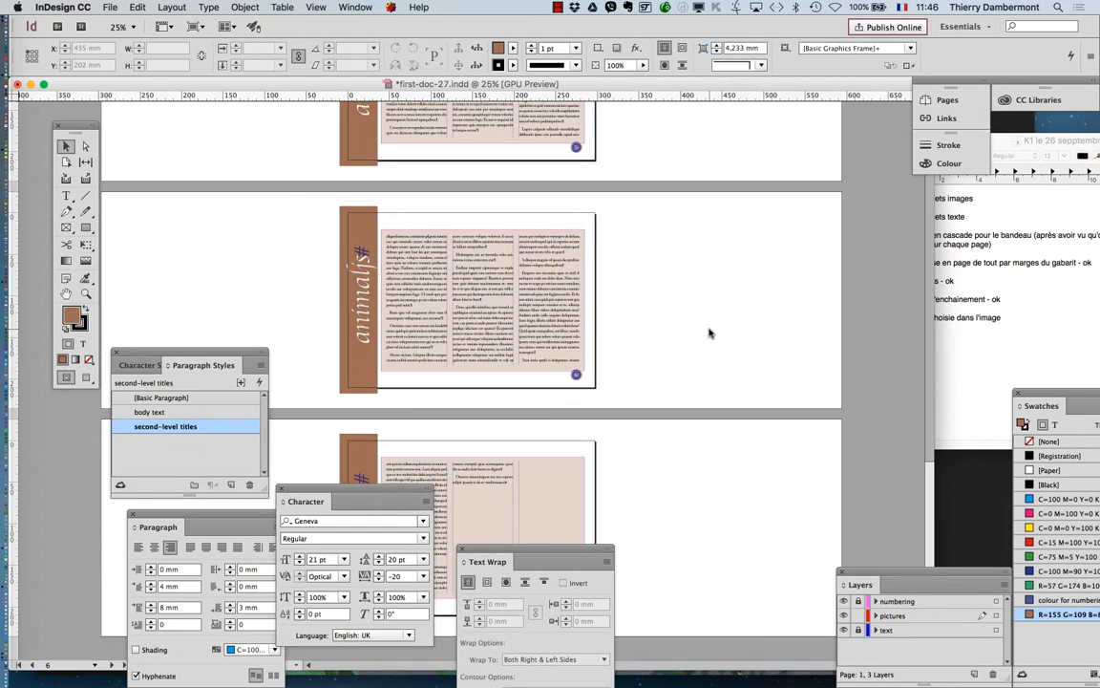
scroll(644, 277, down, 2)
key(super+equal)
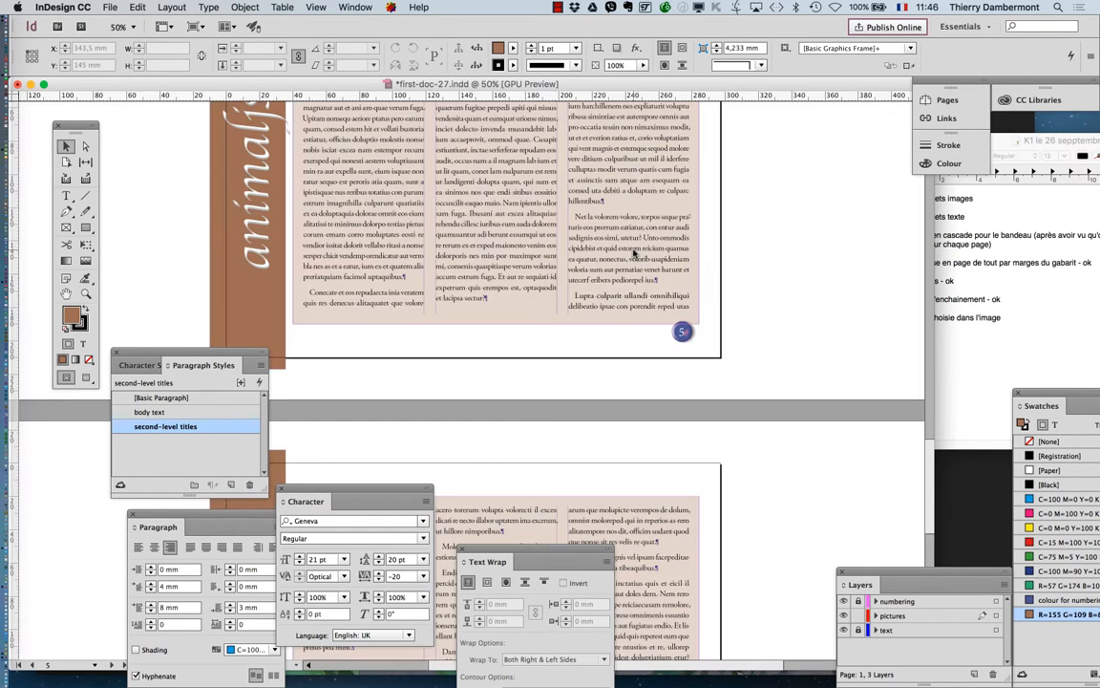
scroll(712, 246, up, 2)
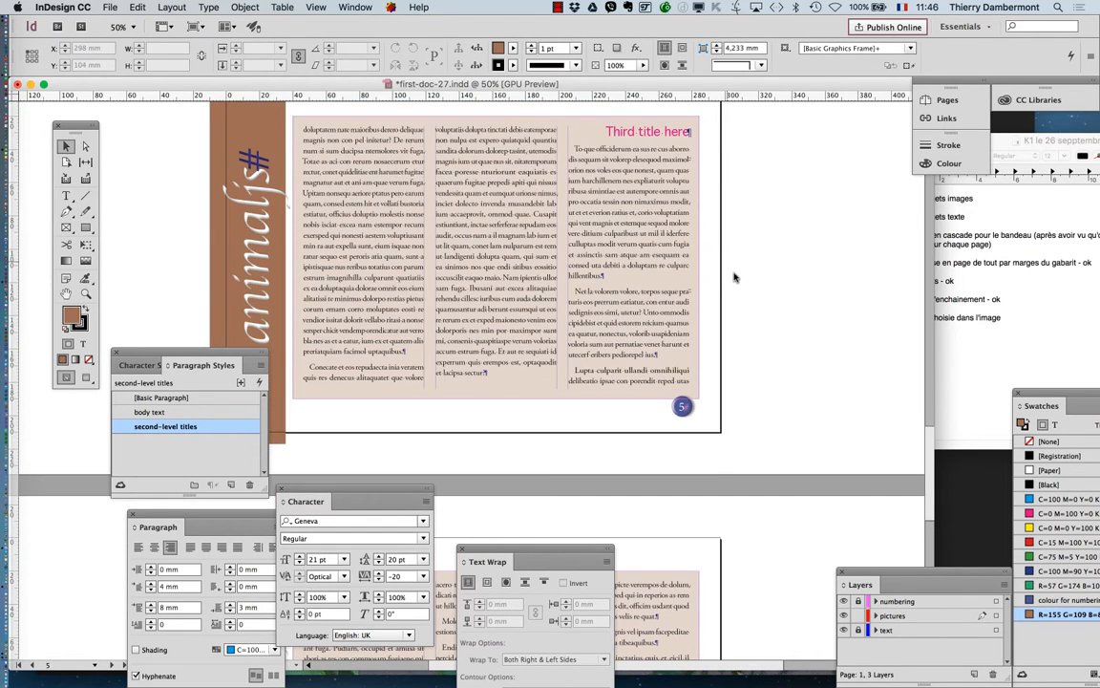
key(super+v)
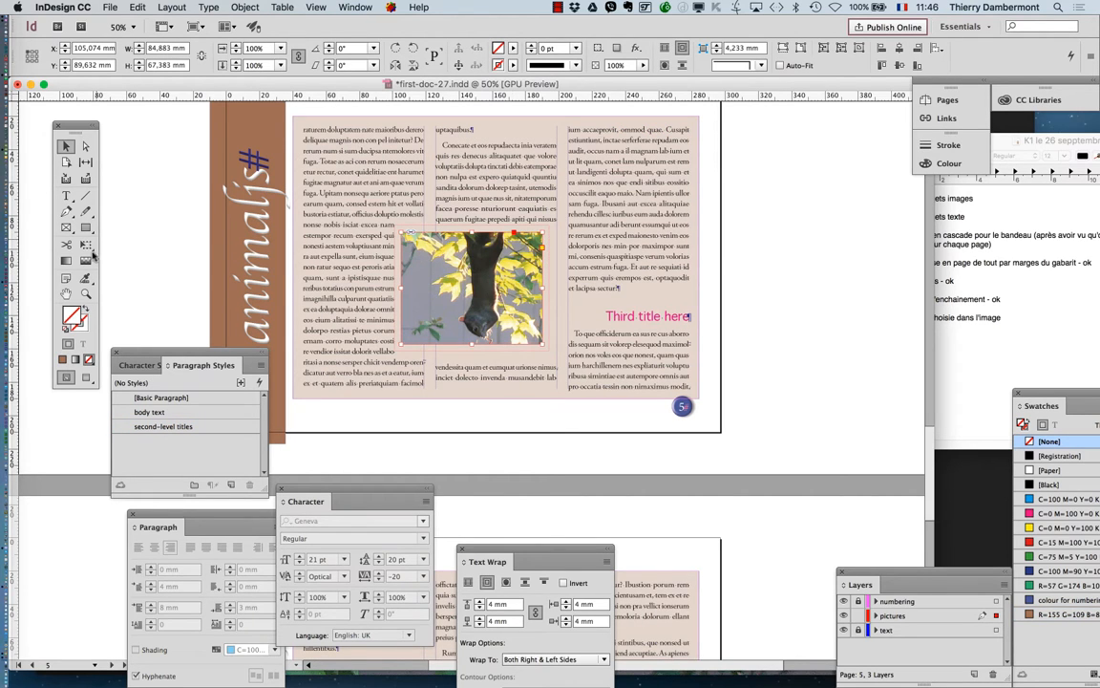
Enlarge the upside-down squirrel picture with Free Transform to about 149 × 138 mm, starting at the upper-left corner of page 5's text frame.
click(378, 213)
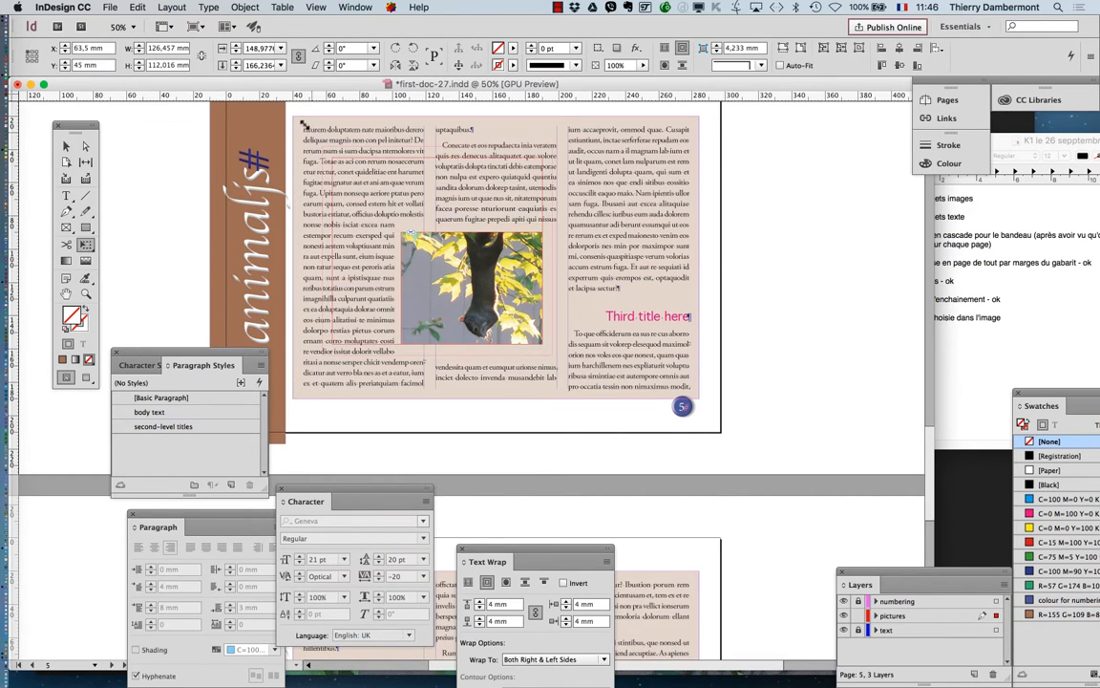
drag(295, 115, 295, 115)
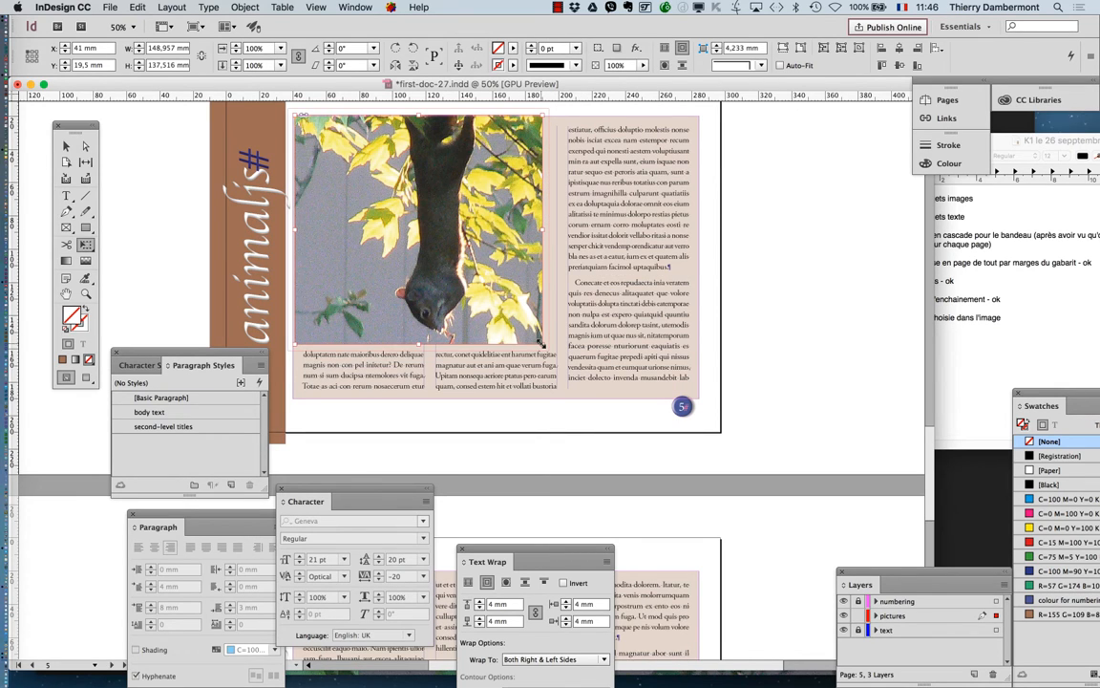
click(65, 147)
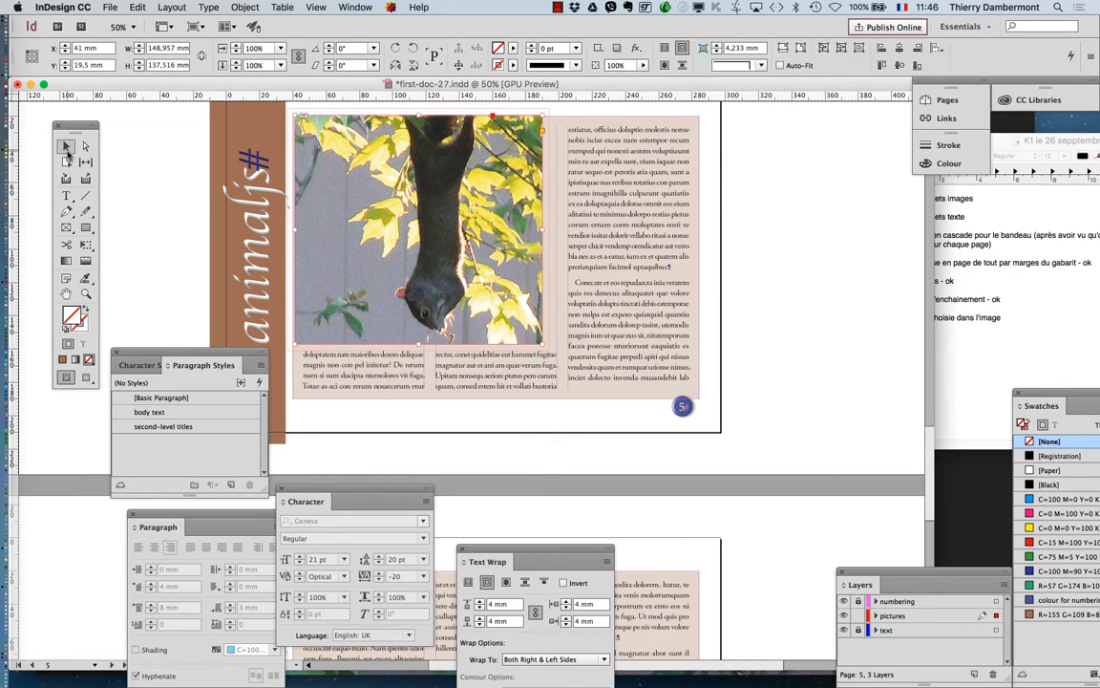
Resize the upside-down squirrel's frame to about 81 × 169 mm over page 5's first column and fill it proportionally with the picture.
drag(543, 345, 430, 396)
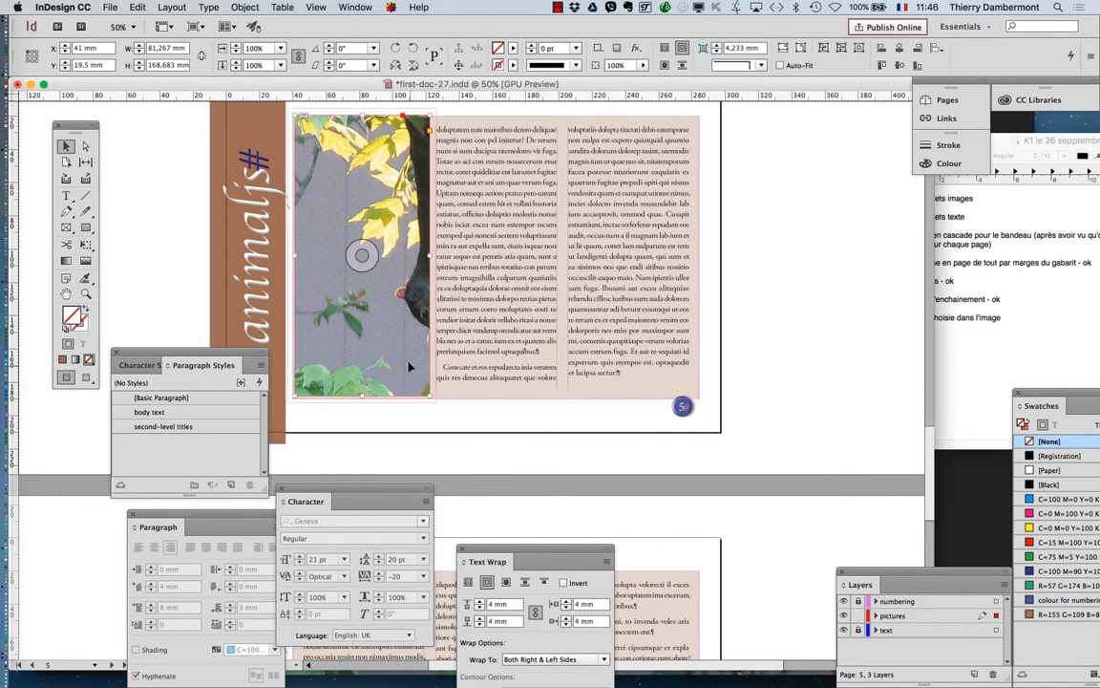
click(244, 7)
mouse_move(262, 260)
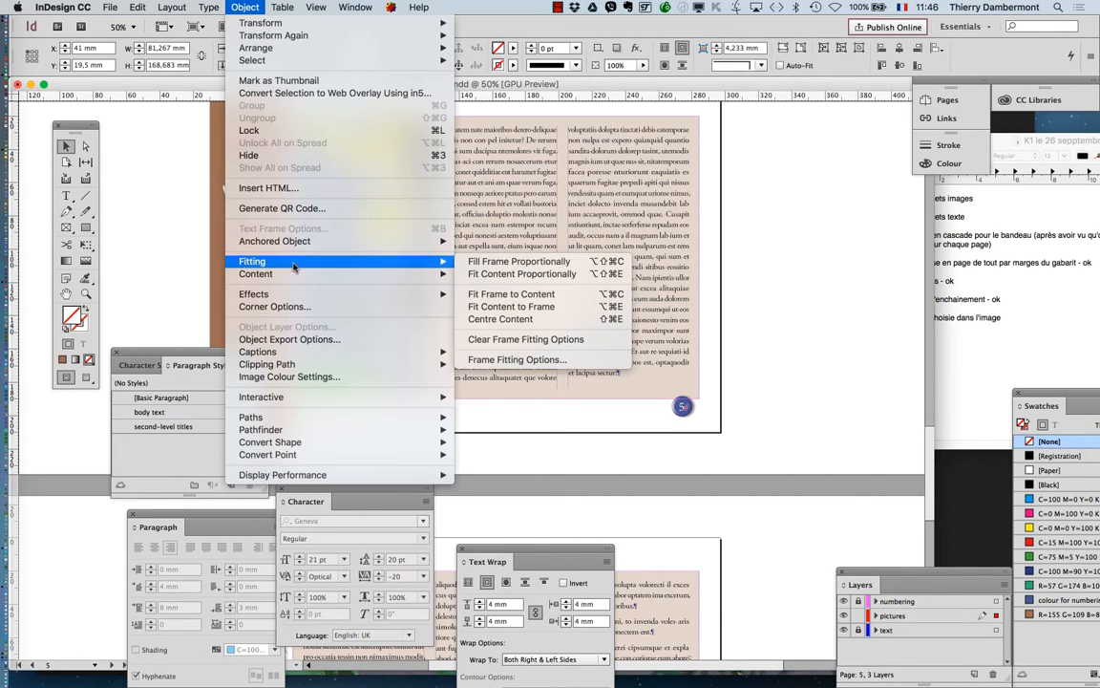
click(495, 271)
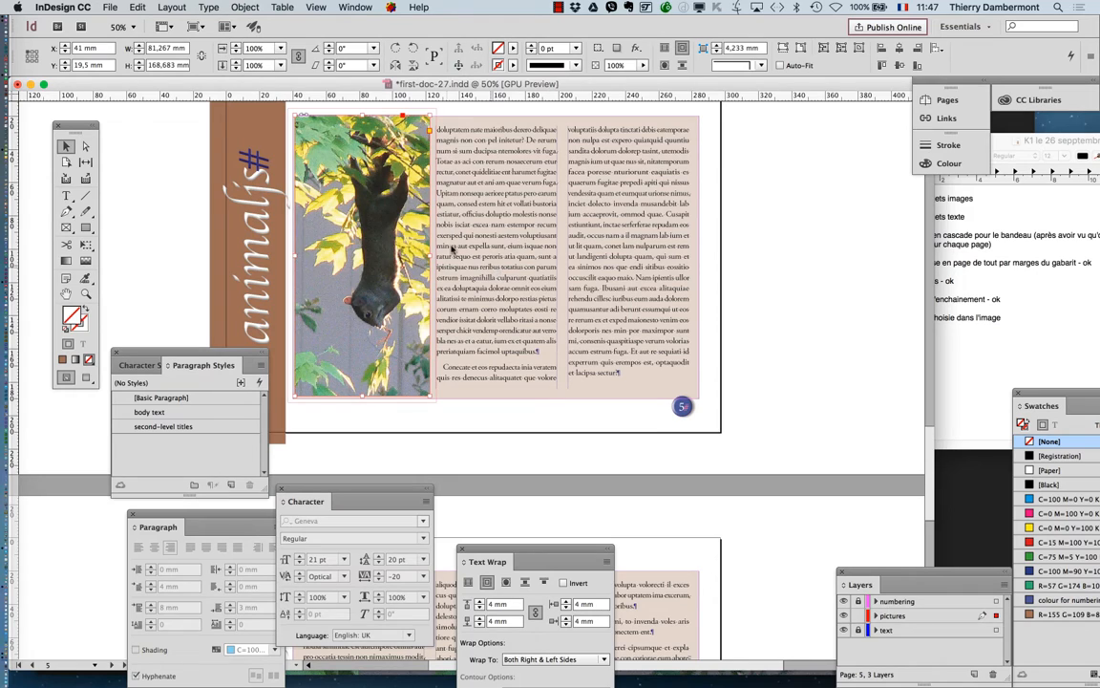
Enlarge the squirrel image inside its page 5 frame to about 32% with Free Transform, leaving the frame size alone, and deselect it.
double_click(318, 231)
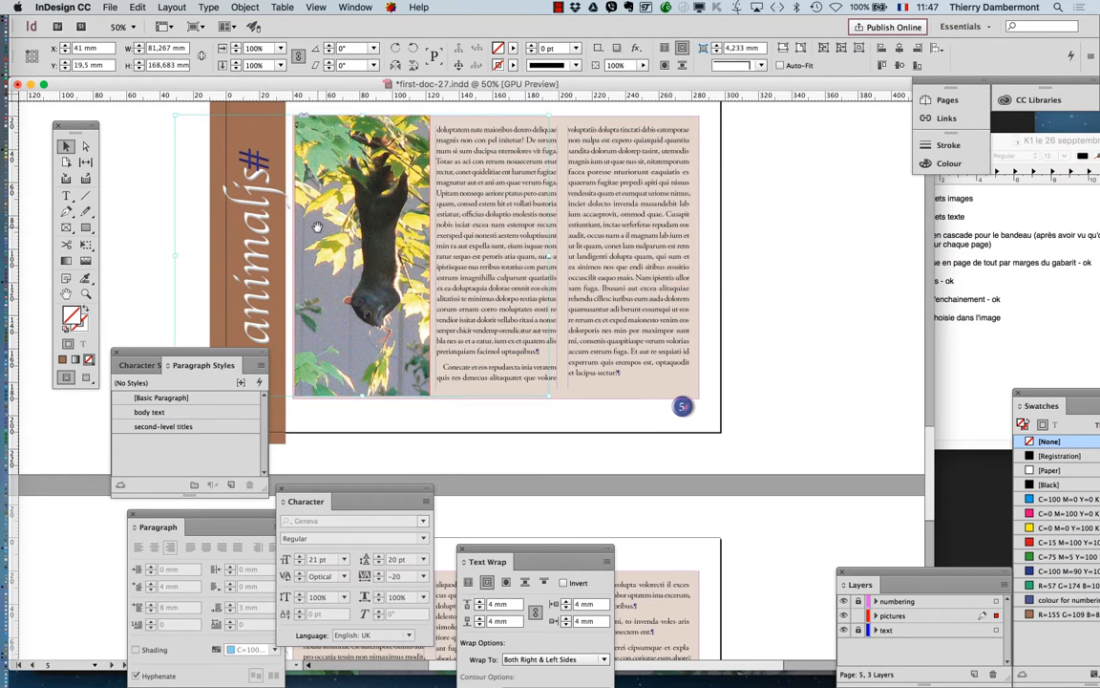
click(86, 246)
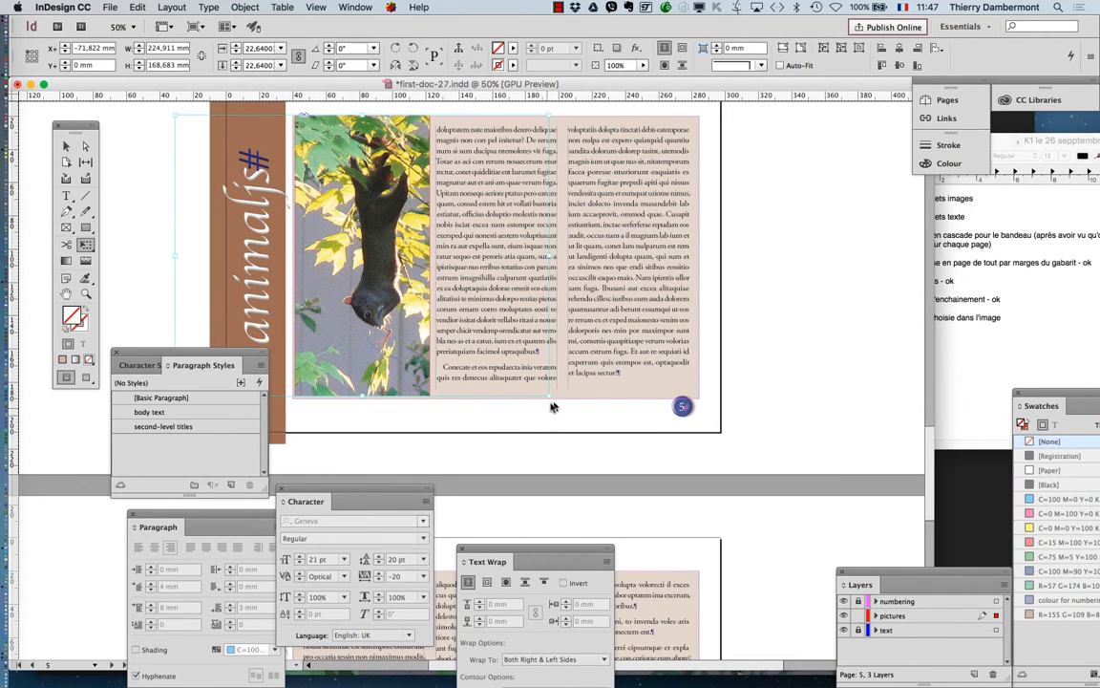
drag(549, 397, 625, 442)
click(66, 145)
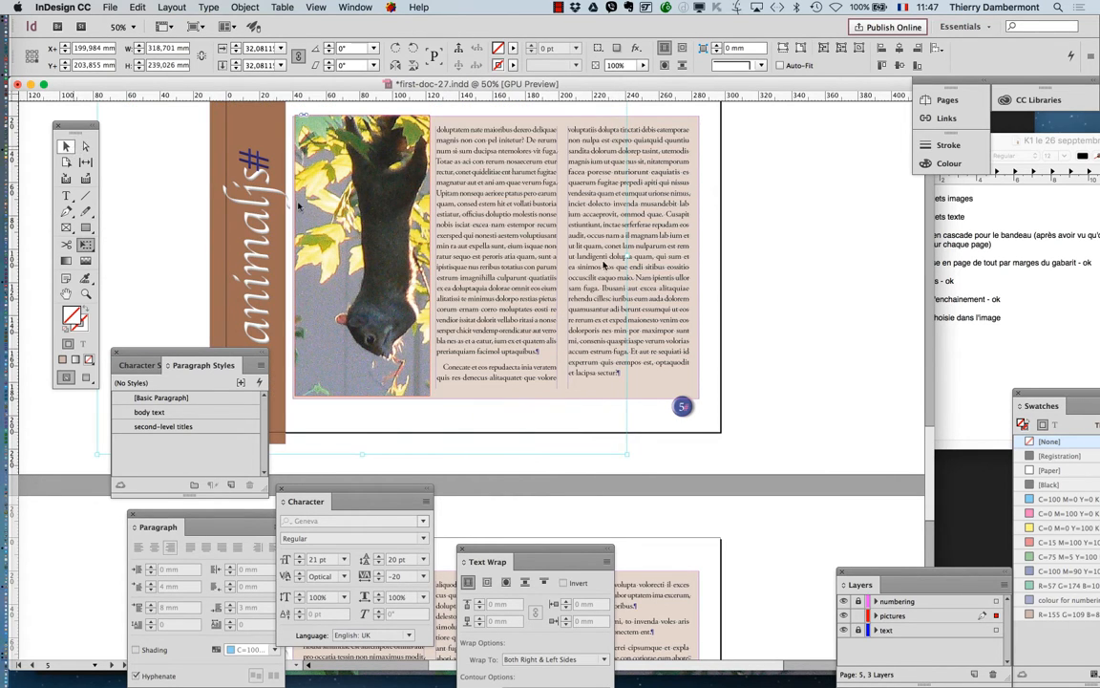
click(862, 303)
Open the A-Master page and unlock the text layer.
key(super+minus)
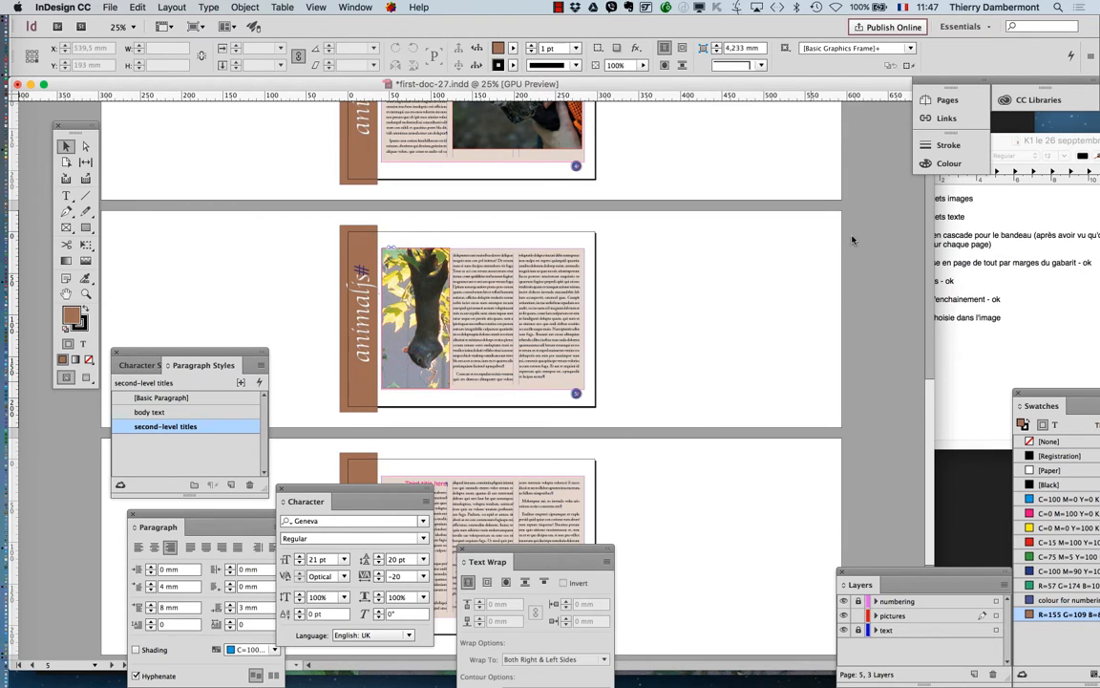
click(938, 105)
double_click(886, 130)
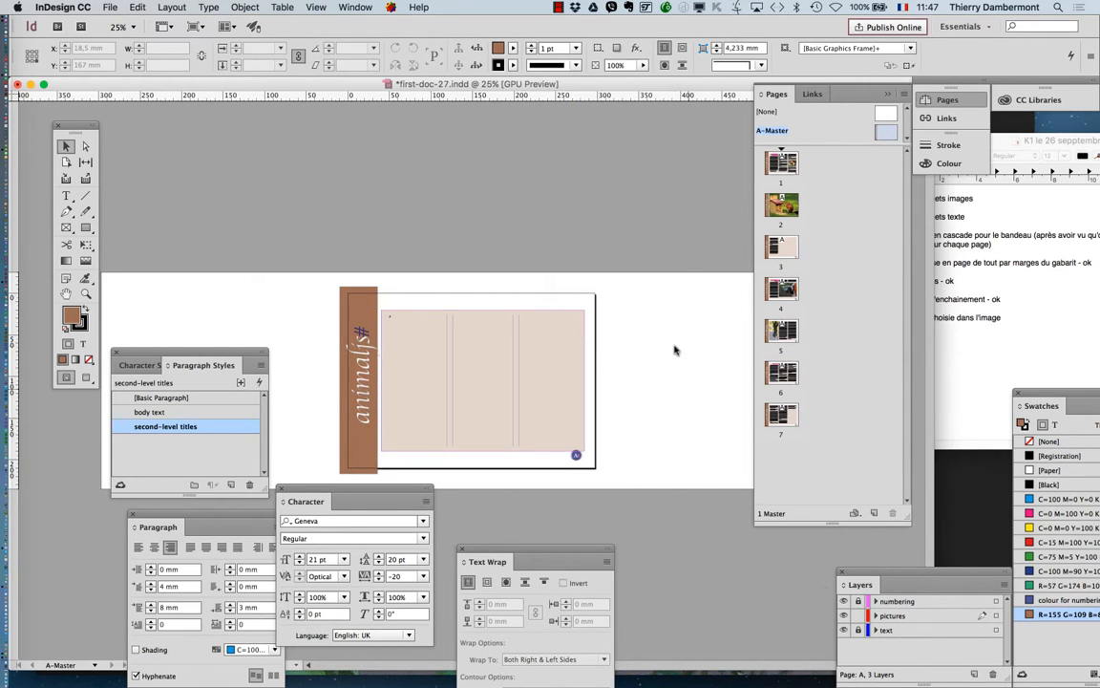
drag(871, 573, 672, 259)
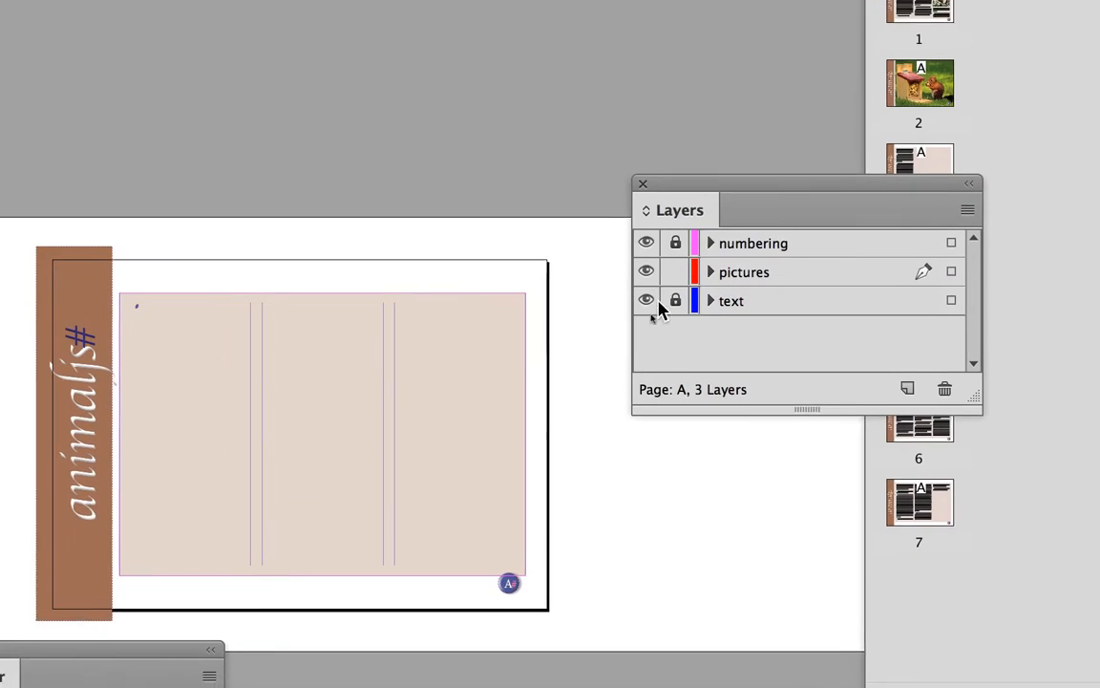
click(661, 291)
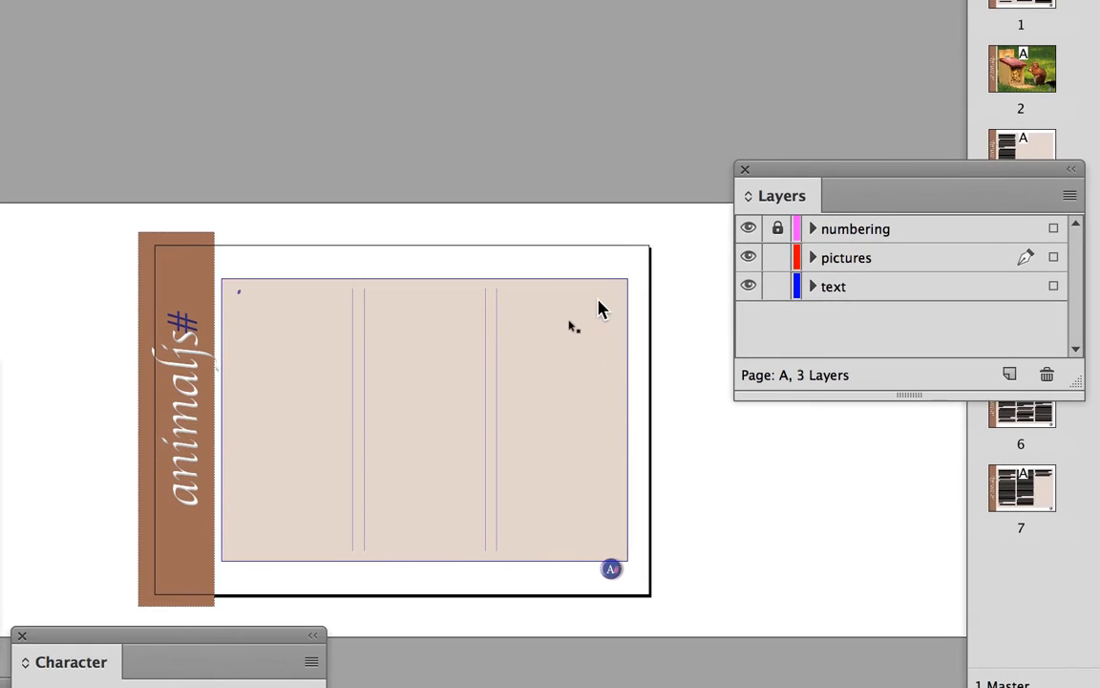
Remove the fill colour from A-Master's three-column text frame and go back to page 1 in Preview mode.
click(478, 314)
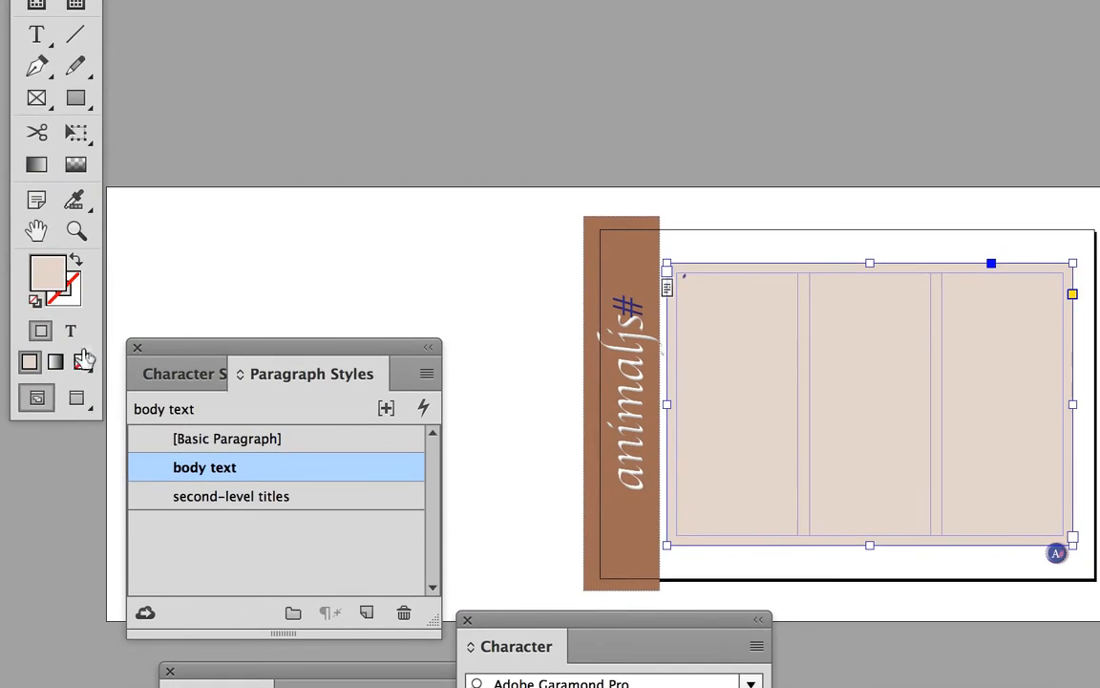
click(81, 345)
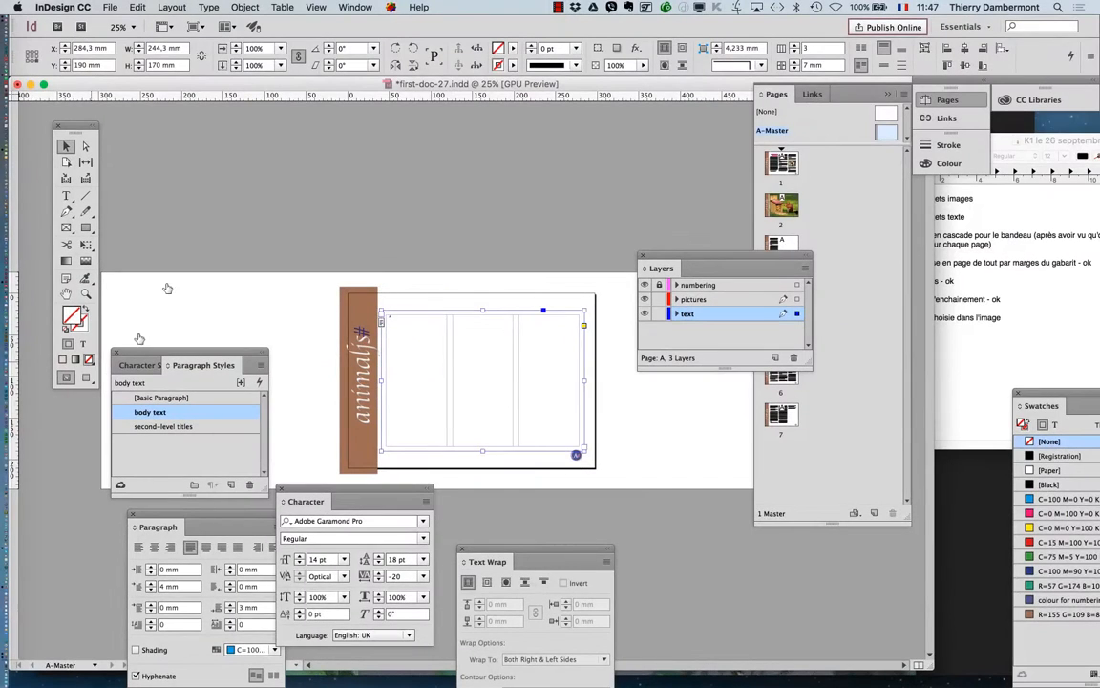
click(671, 124)
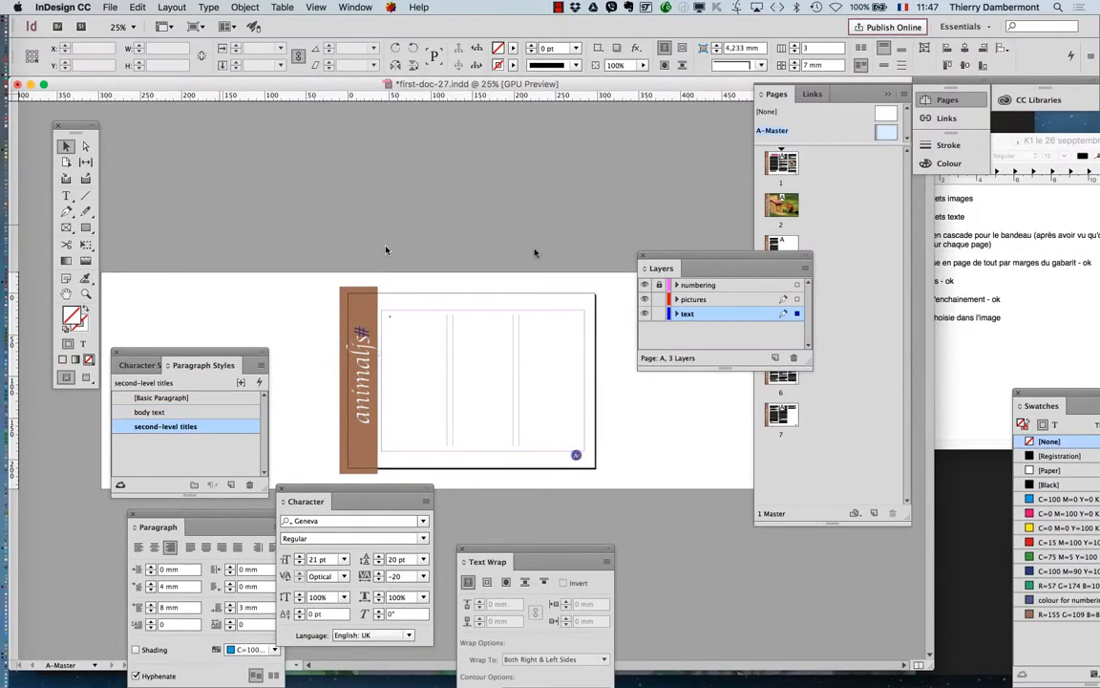
double_click(780, 165)
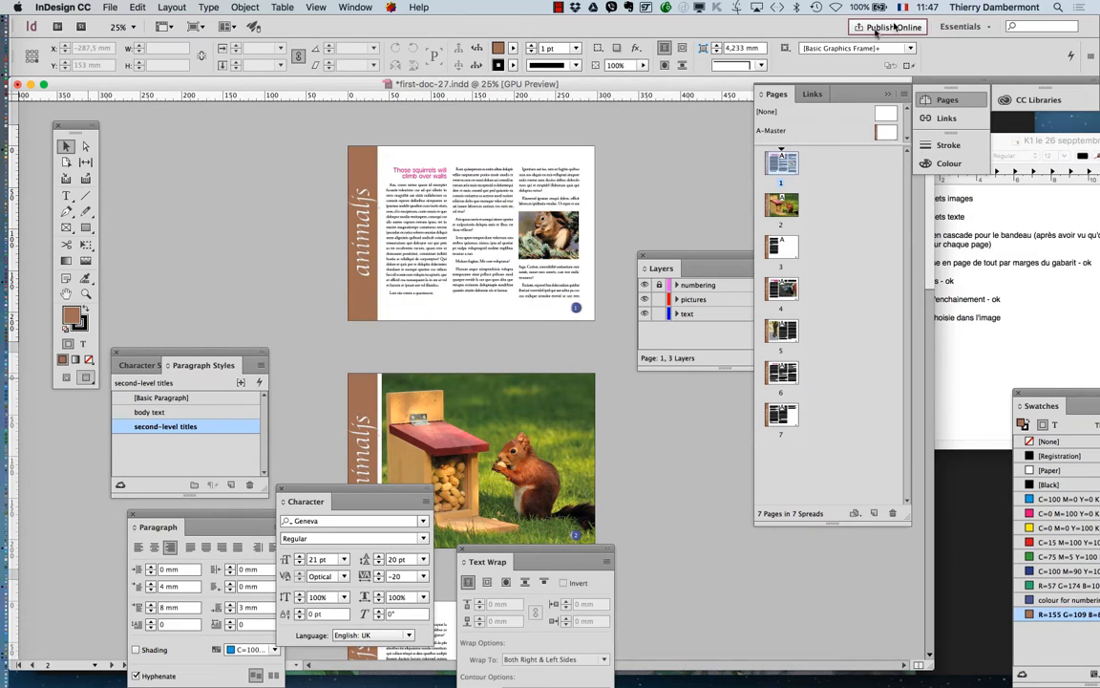
Switch to the Advanced workspace and reset it to its default panel layout.
click(984, 26)
click(984, 26)
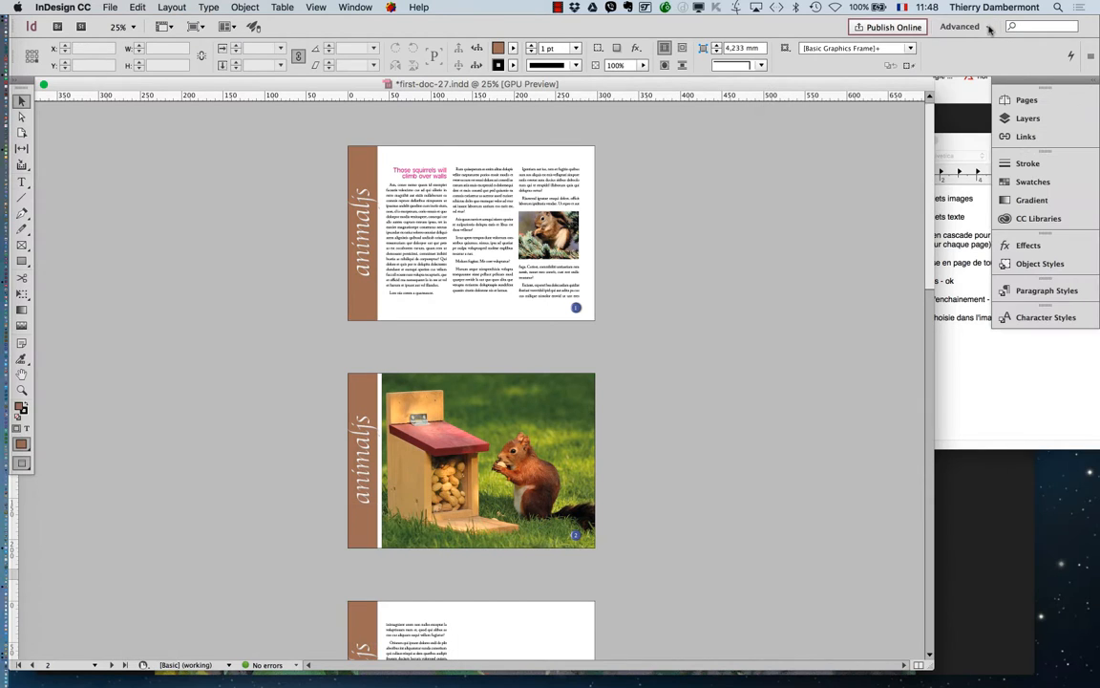
click(984, 27)
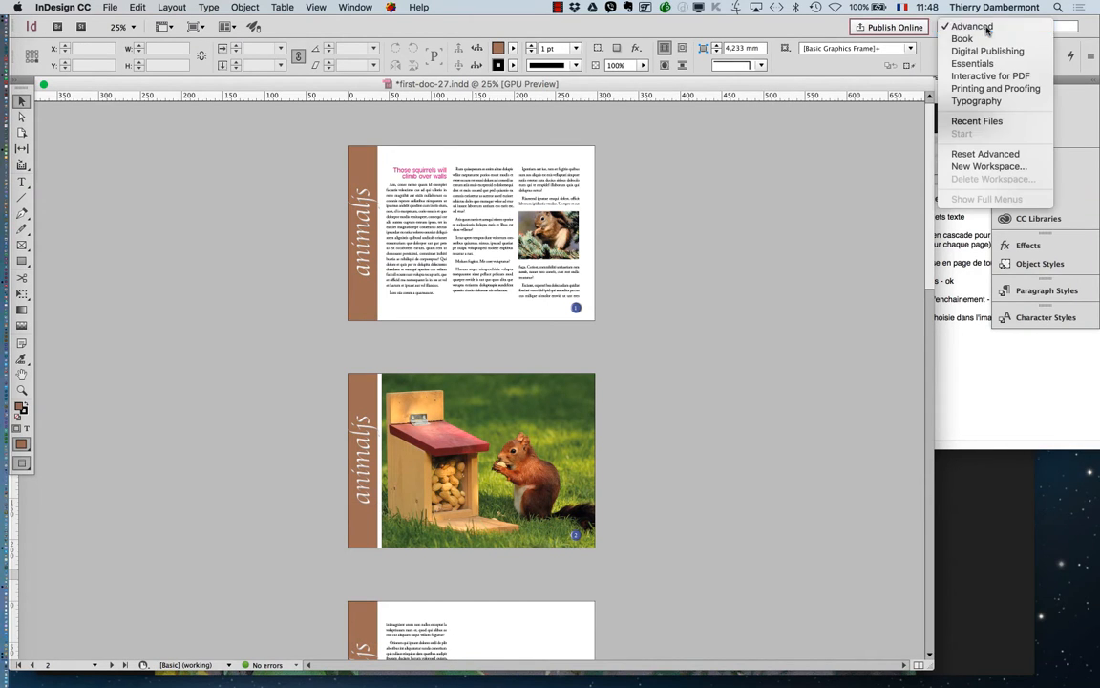
click(992, 153)
key(Tab)
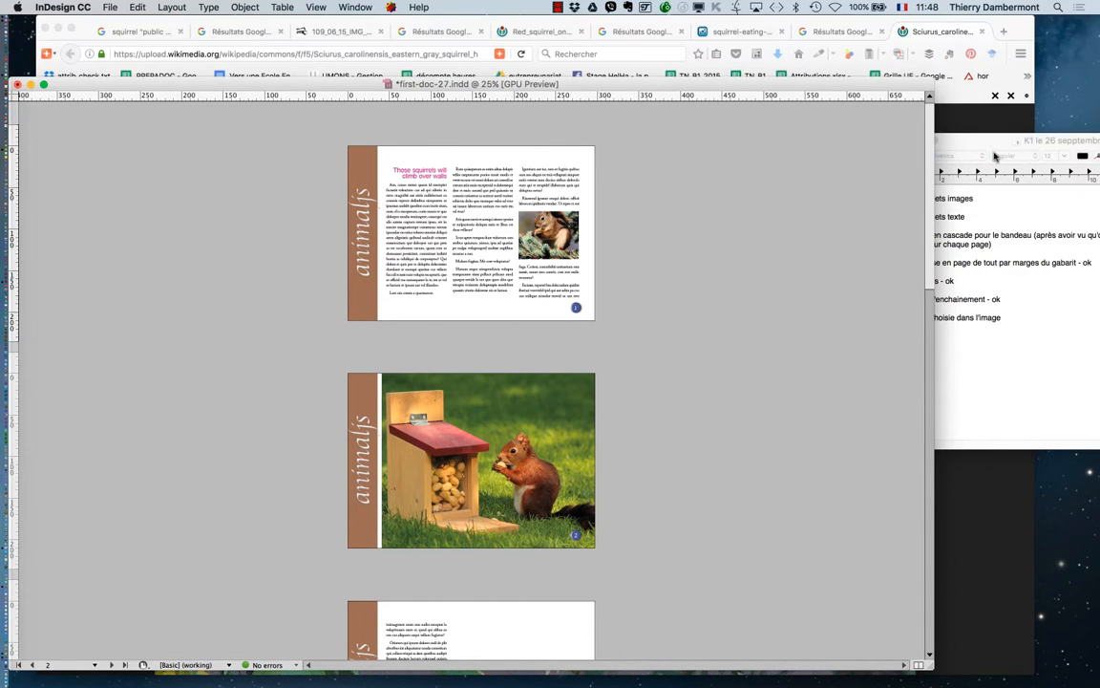
key(Tab)
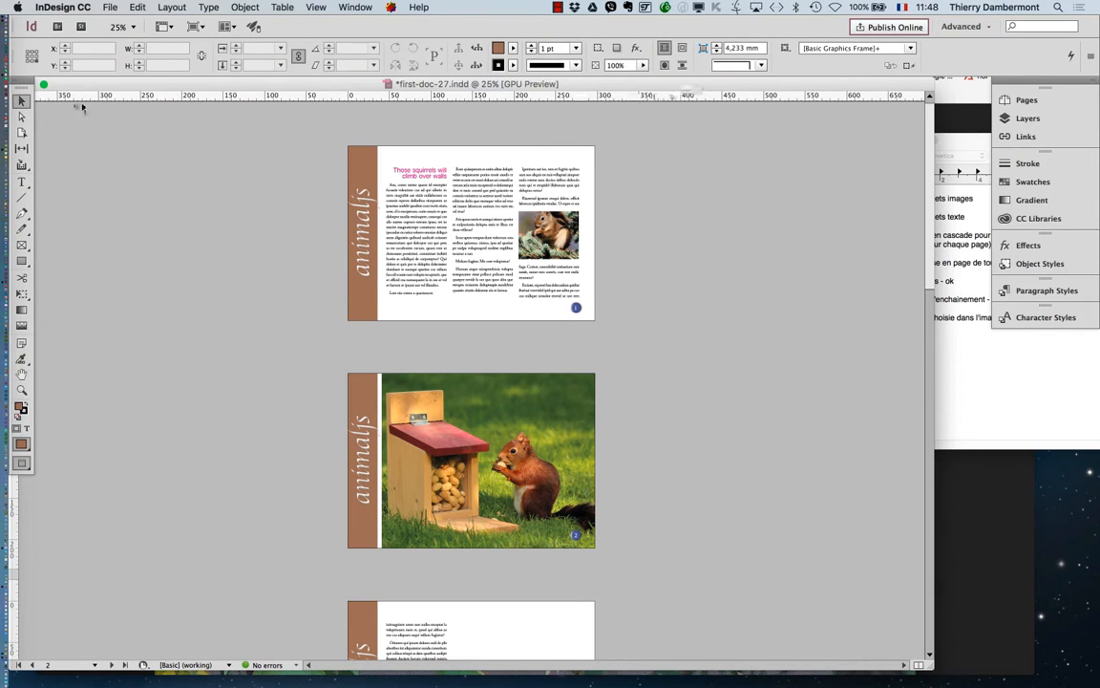
Detach the Tools panel beside page 1 and arrange its tools in two columns.
drag(163, 140, 205, 153)
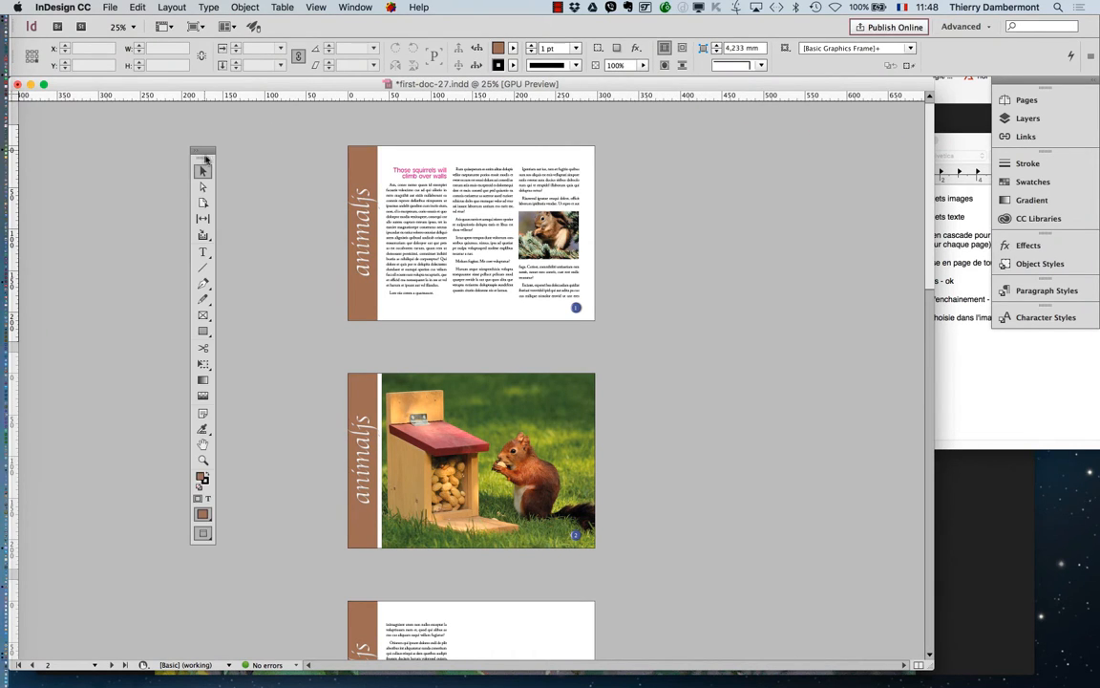
click(193, 150)
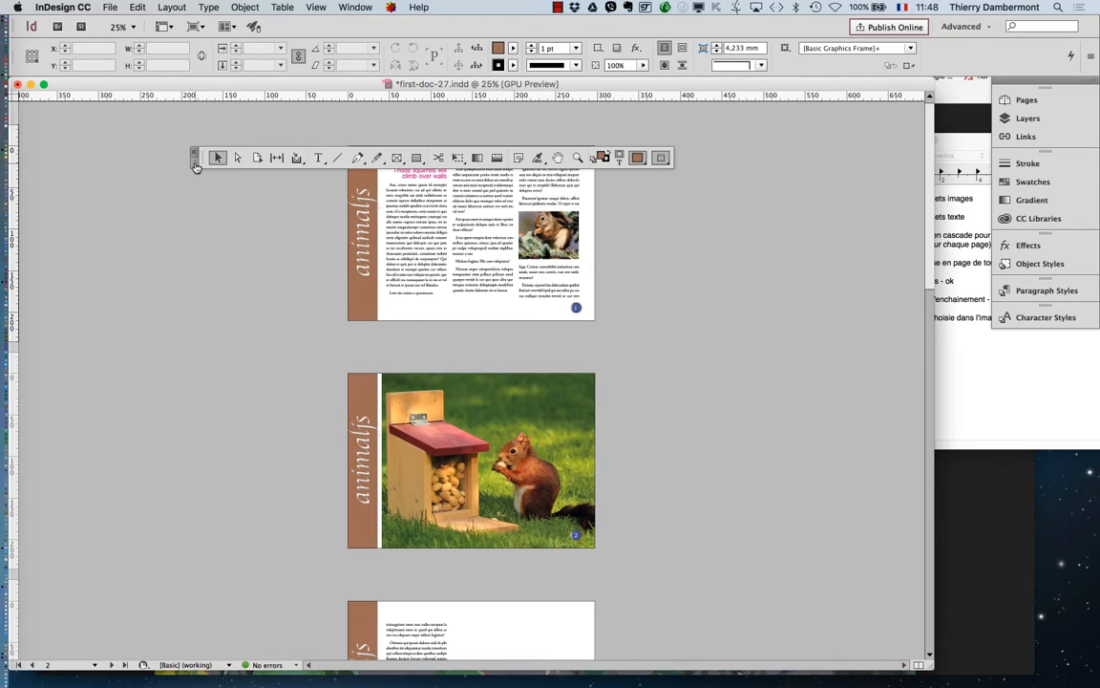
click(196, 158)
Review pages 1 to 5 at 50% zoom, checking the placement of the pictures and the text flowing around them.
key(super+equal)
key(super+equal)
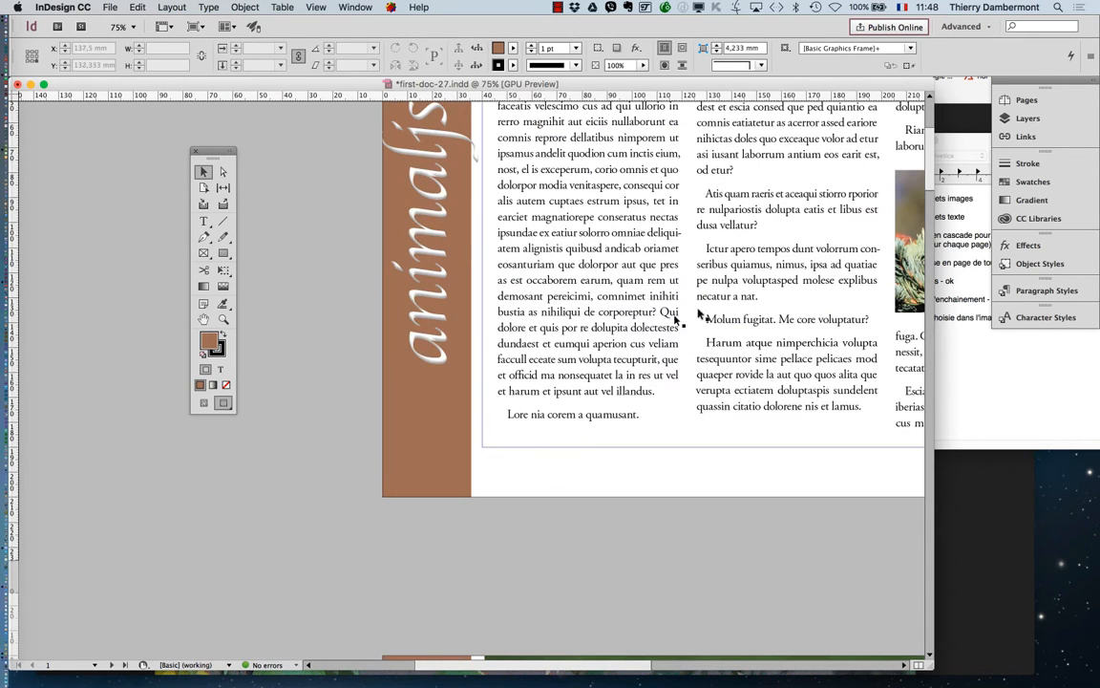
key(super+minus)
drag(624, 665, 703, 665)
scroll(690, 523, up, 1)
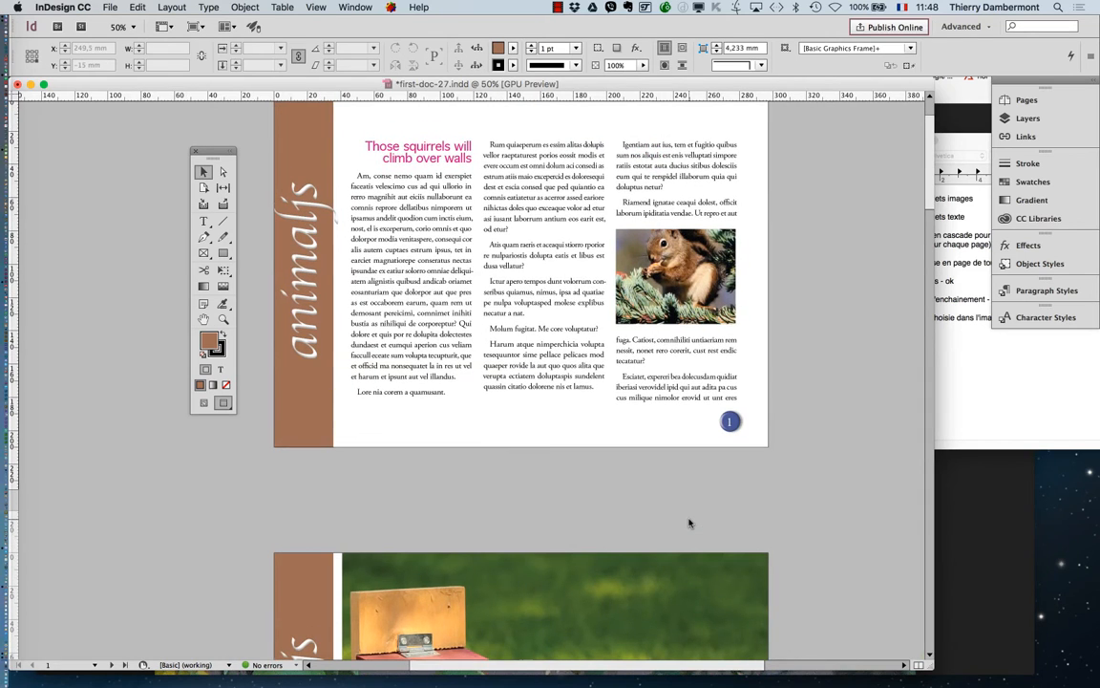
scroll(687, 523, up, 3)
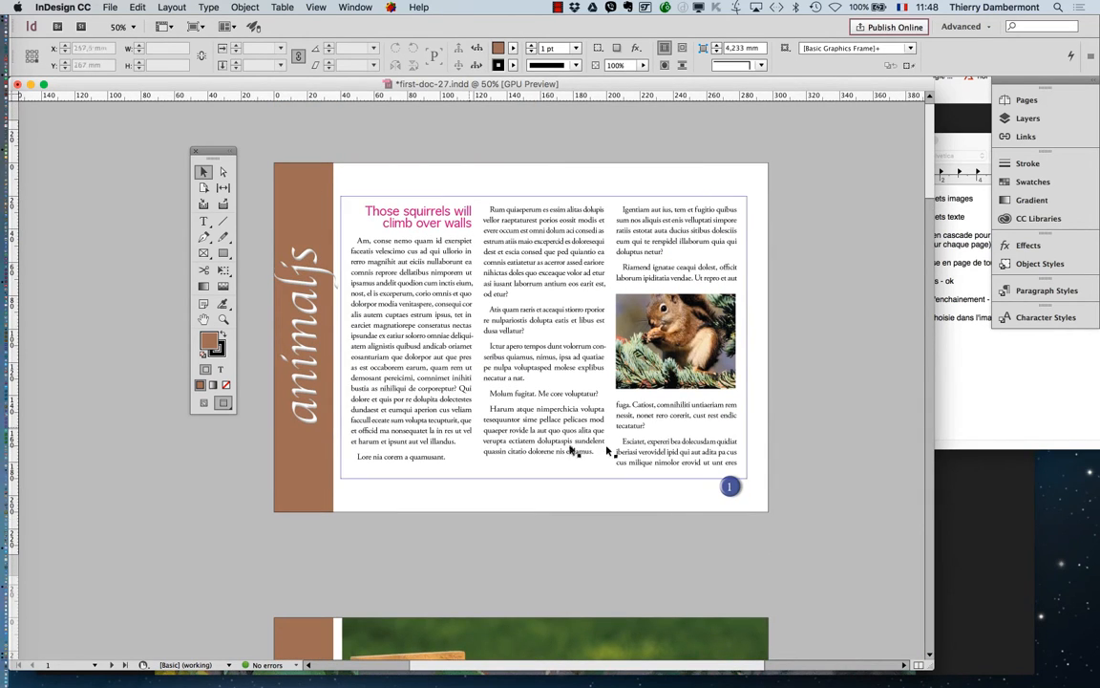
scroll(799, 441, down, 4)
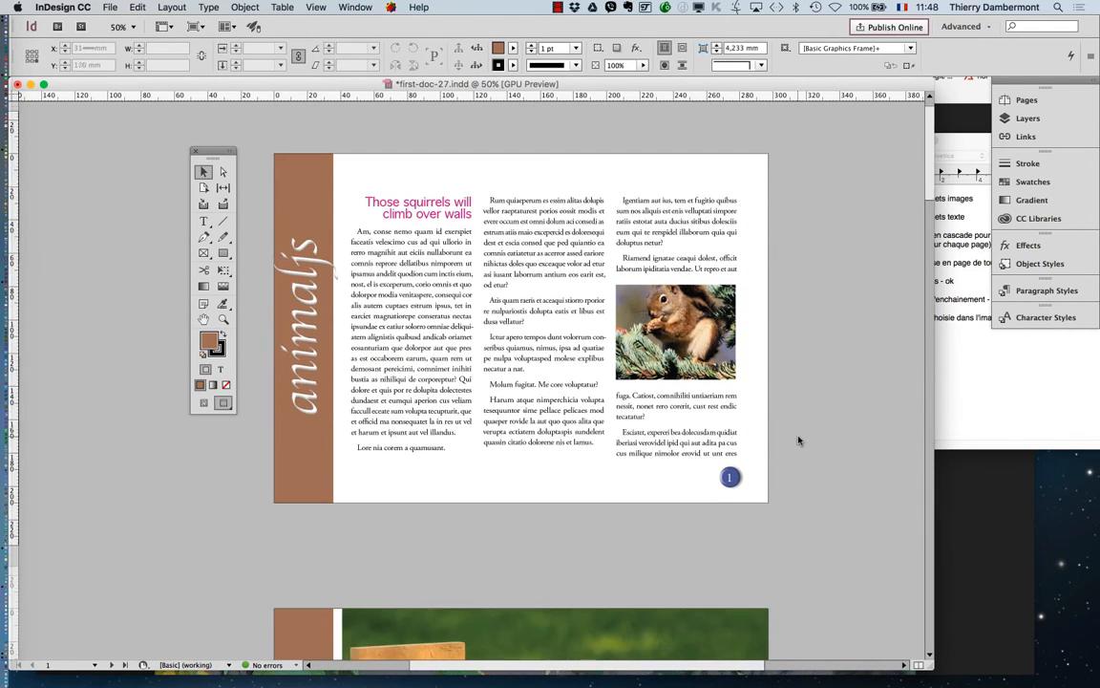
scroll(799, 441, down, 2)
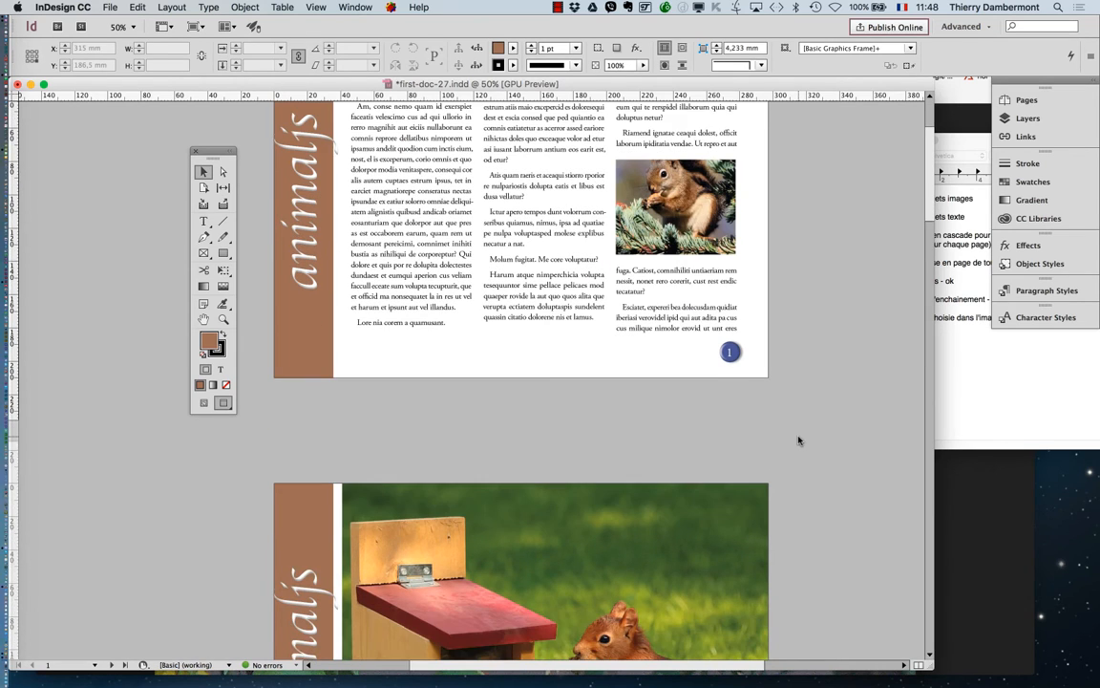
scroll(798, 440, down, 1)
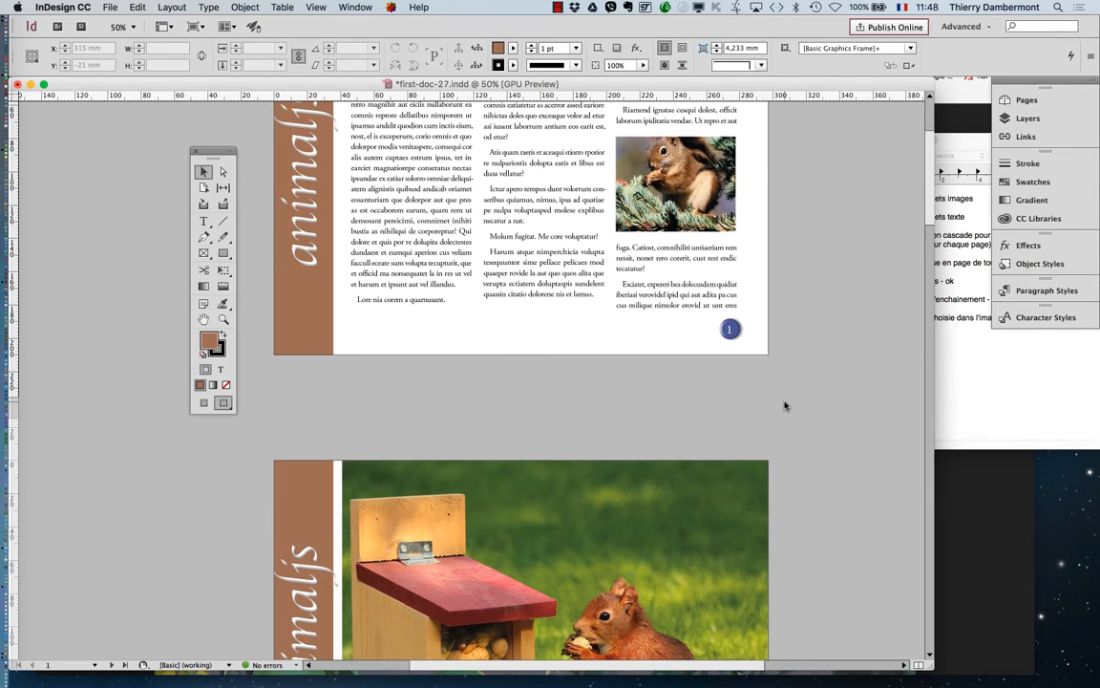
scroll(787, 407, down, 10)
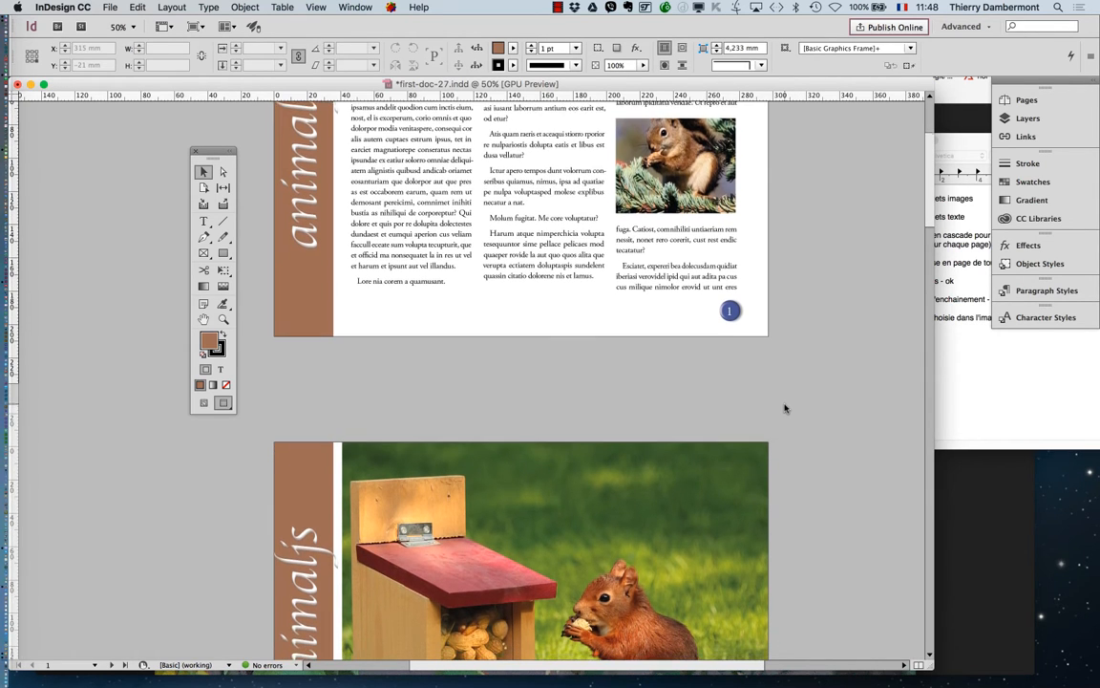
scroll(787, 409, down, 8)
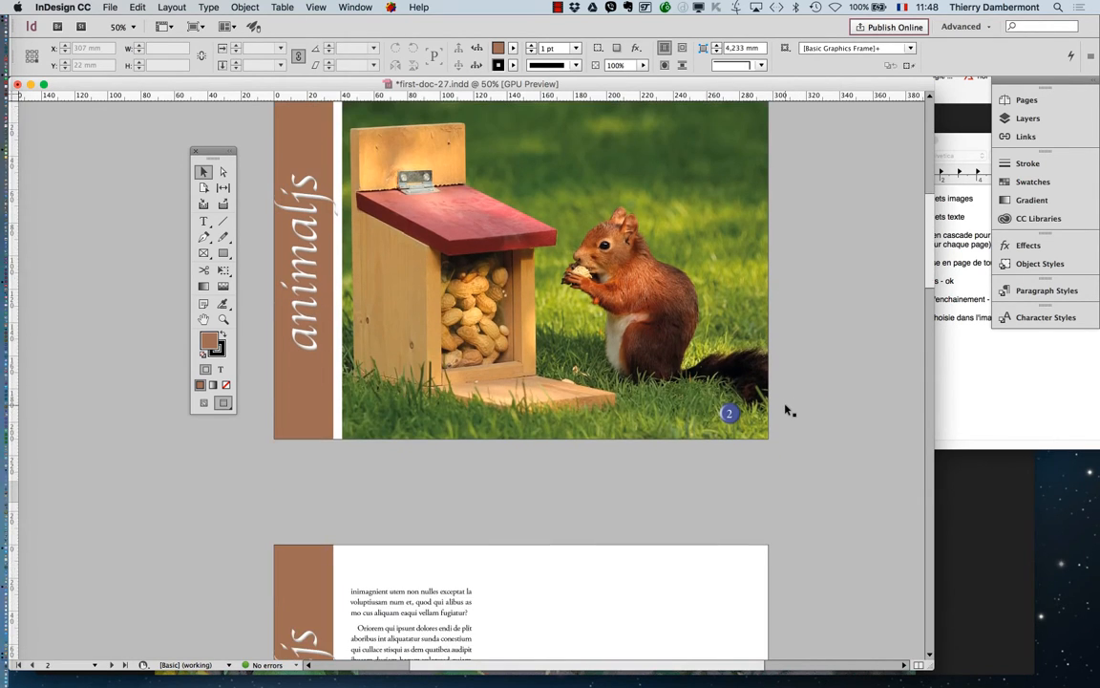
scroll(787, 410, down, 5)
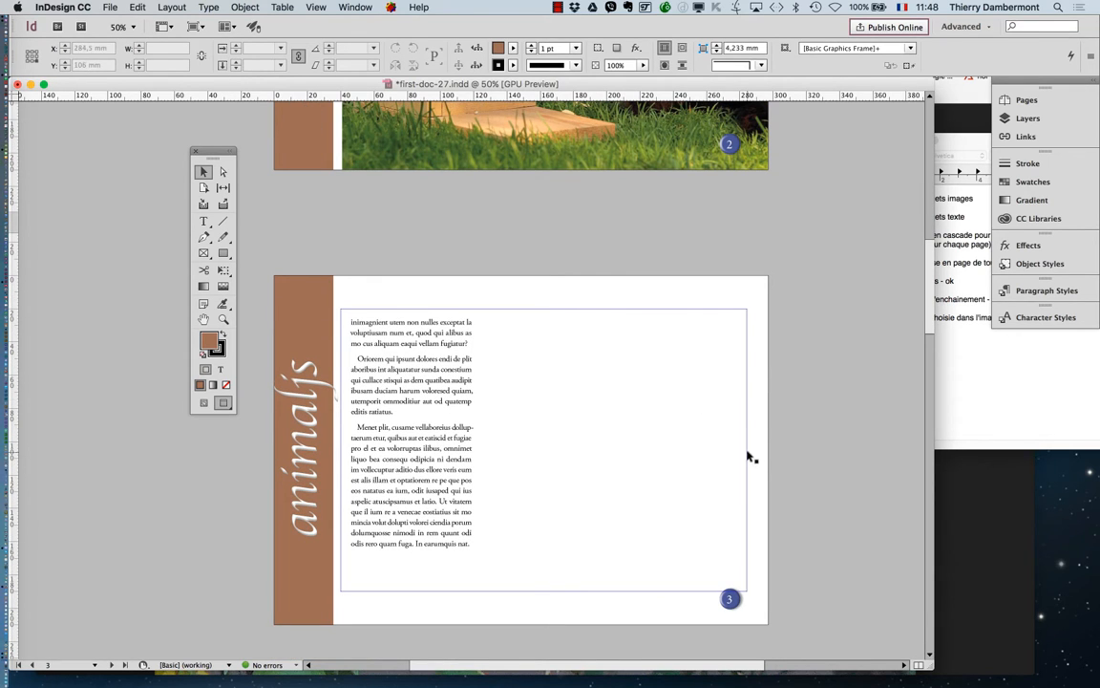
scroll(839, 440, down, 5)
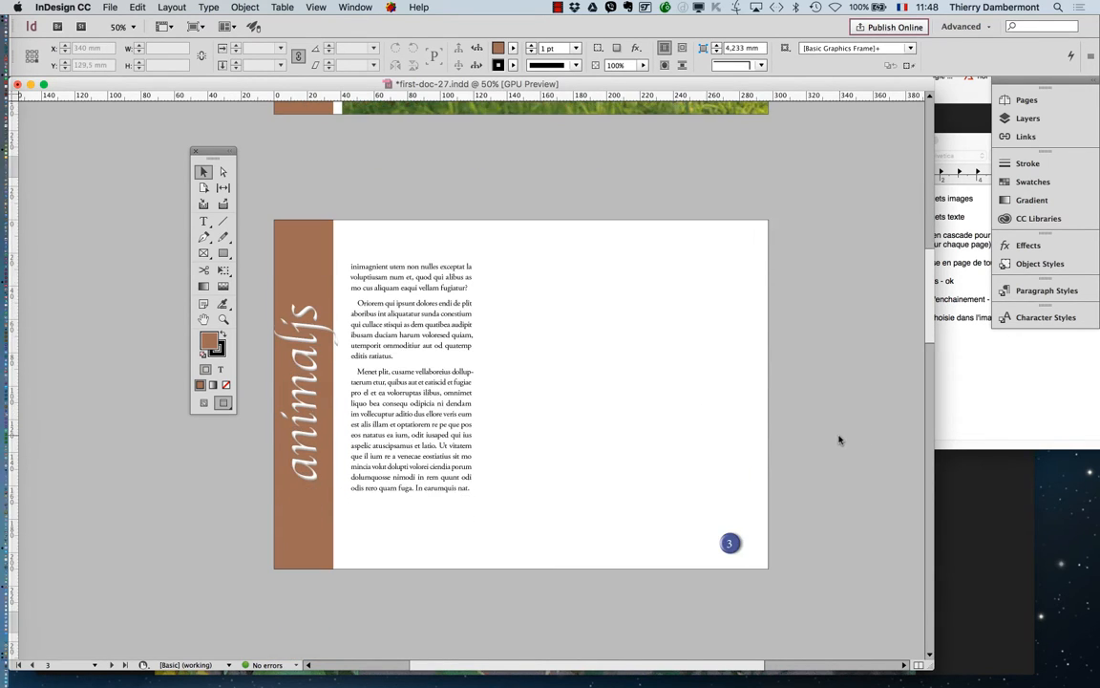
scroll(839, 440, down, 8)
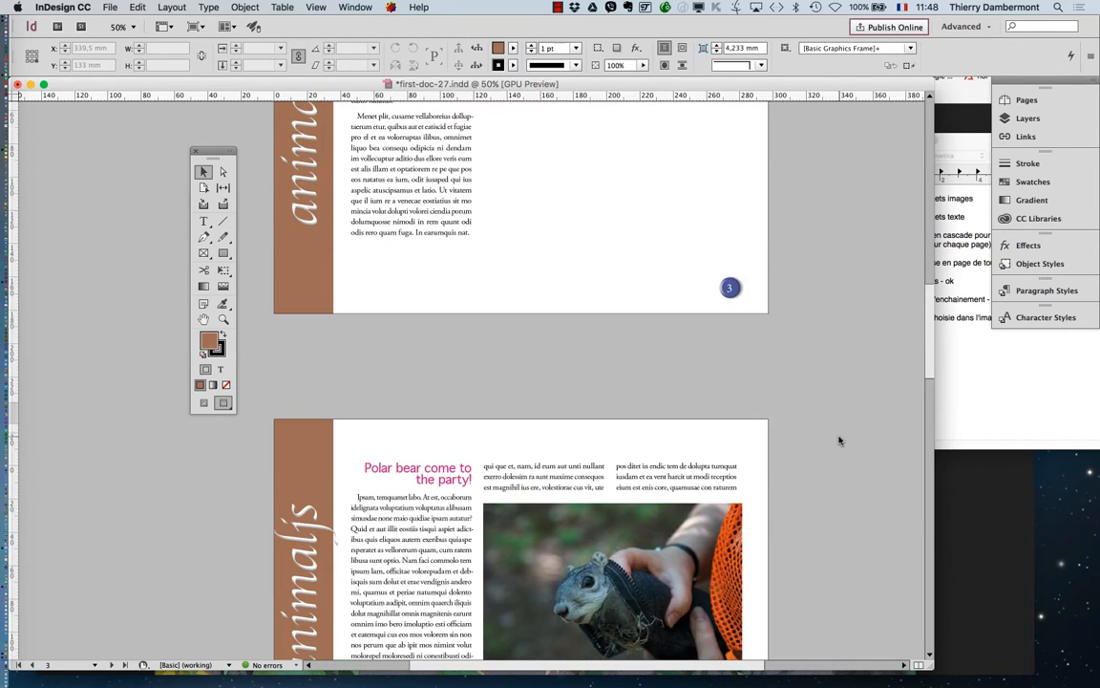
scroll(839, 440, down, 1)
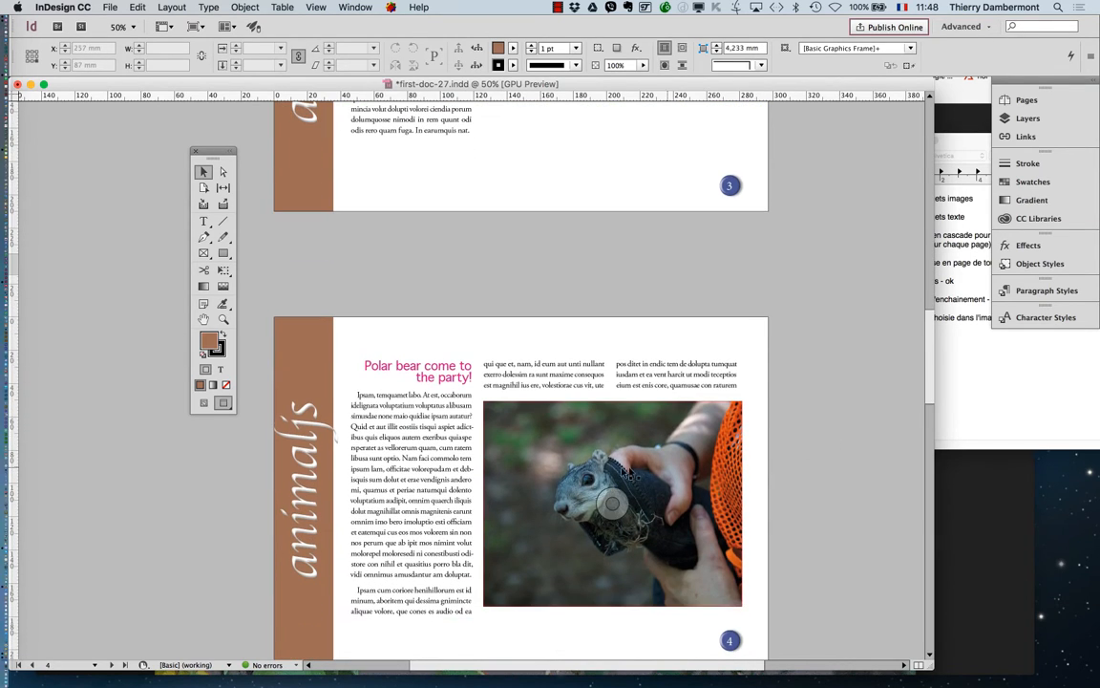
scroll(790, 487, down, 1)
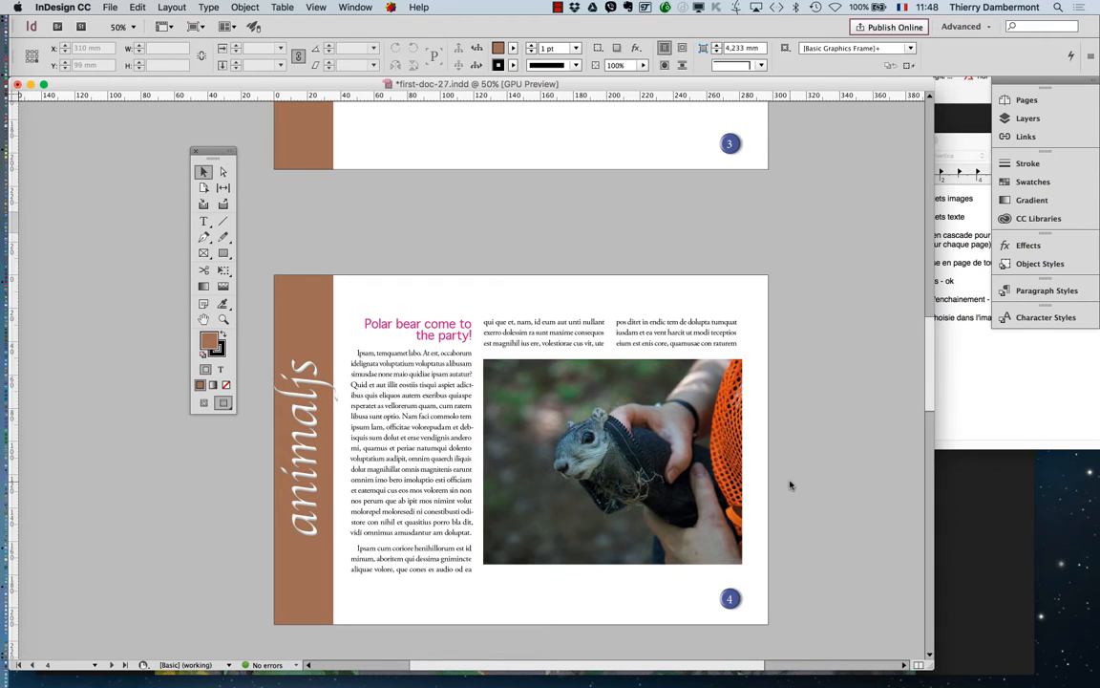
scroll(790, 485, down, 7)
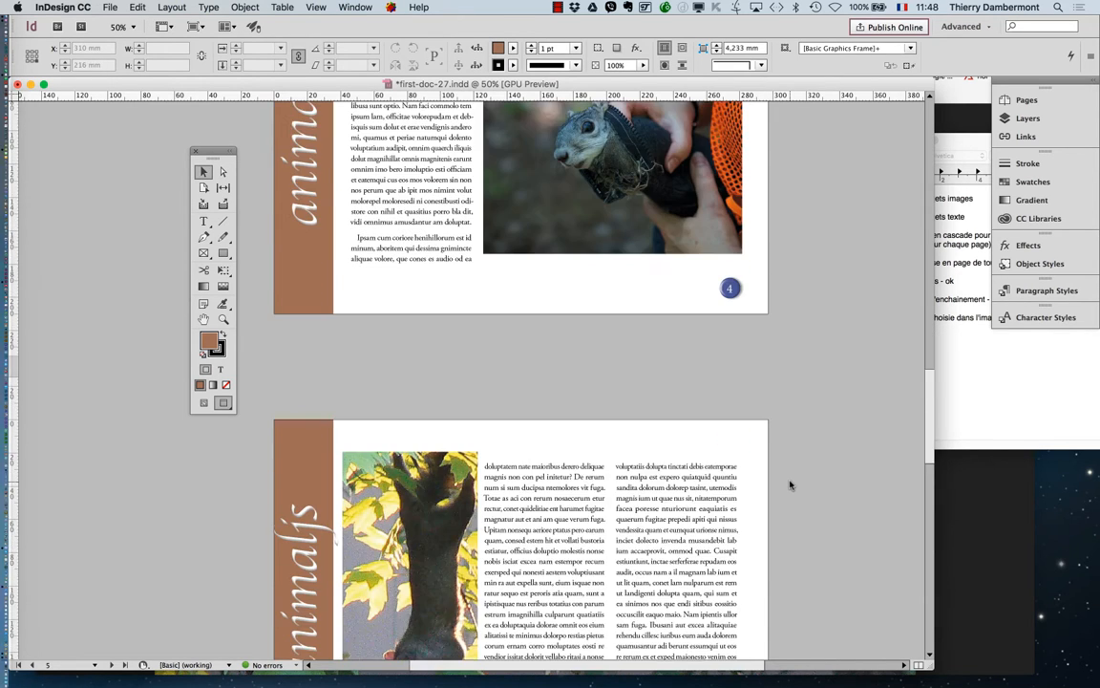
scroll(789, 485, down, 1)
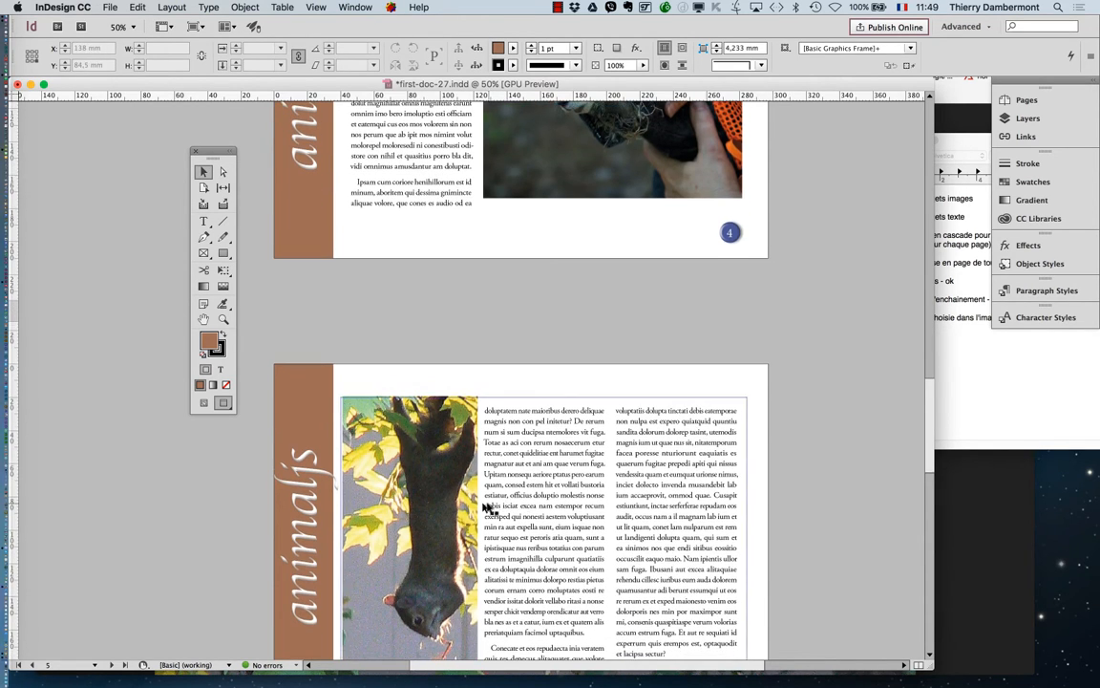
Narrow the hanging squirrel picture on page 5 from its right side to about 74.5 mm wide.
scroll(487, 507, down, 1)
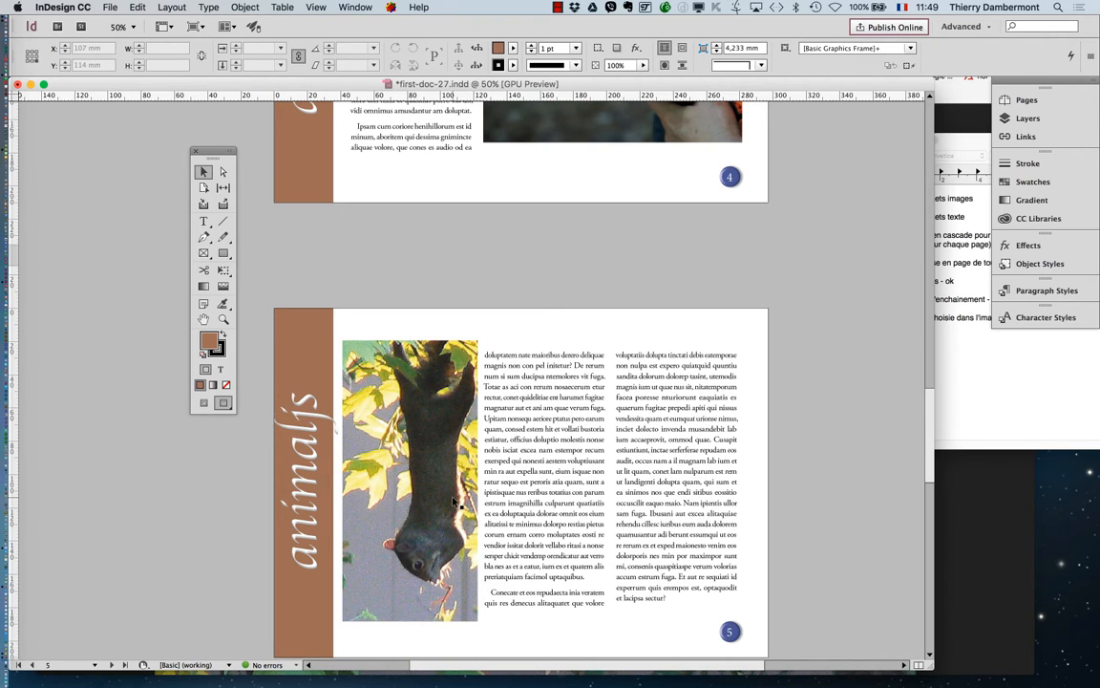
scroll(454, 498, up, 1)
click(465, 488)
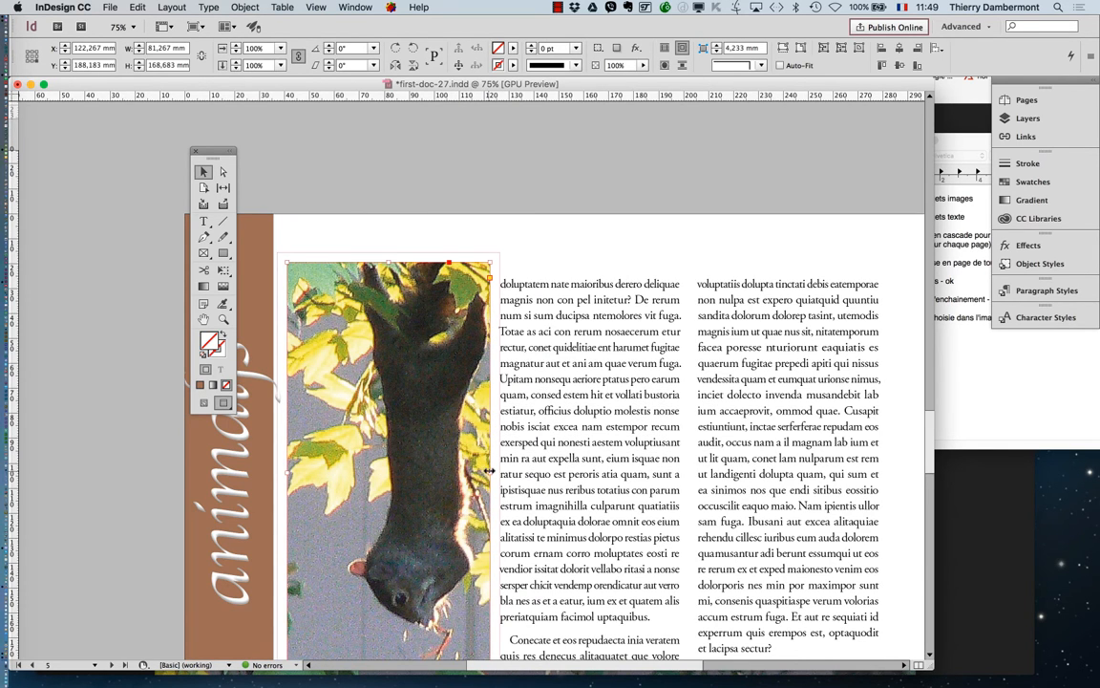
drag(489, 473, 472, 472)
scroll(472, 472, up, 1)
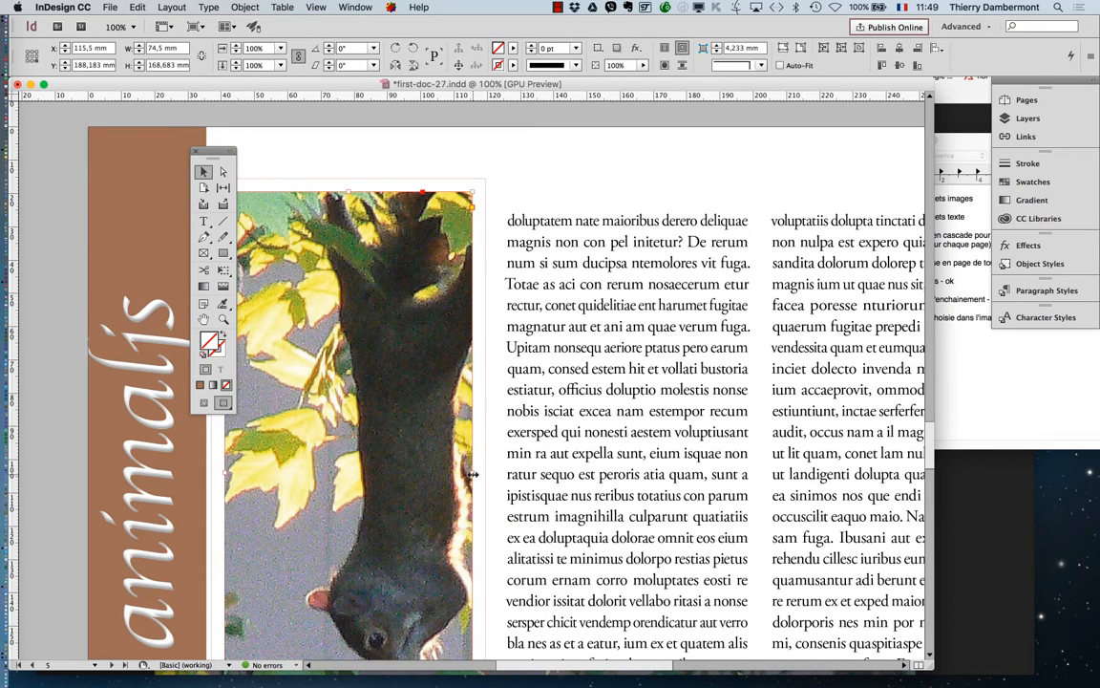
scroll(471, 473, down, 1)
click(146, 427)
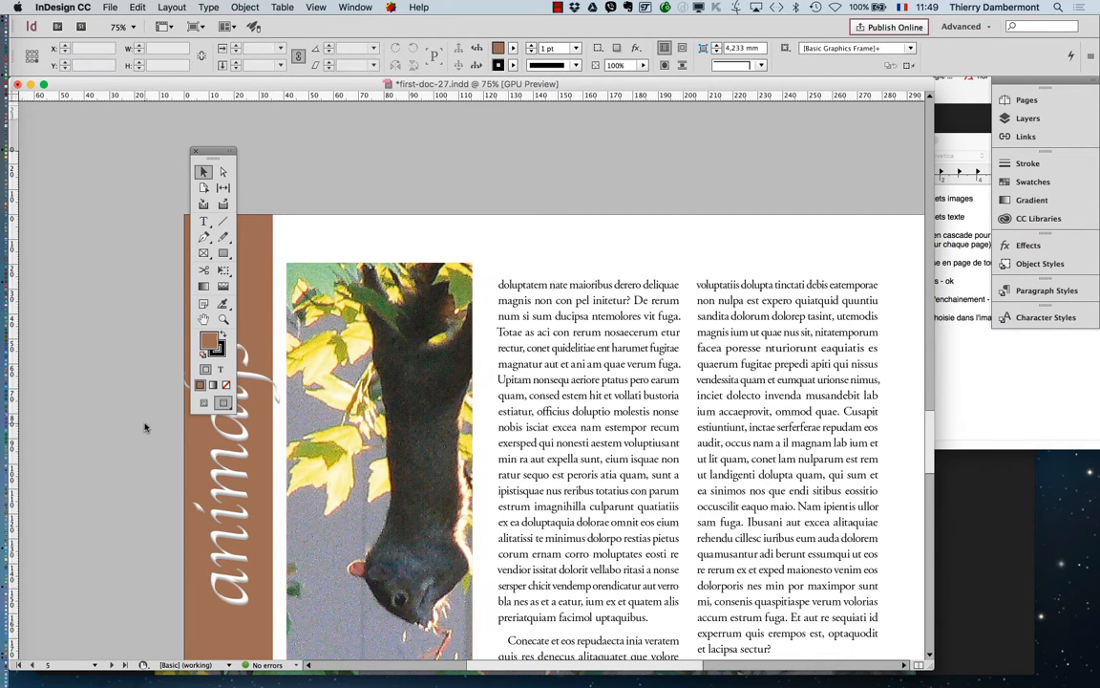
Widen the hanging squirrel picture on page 5 to about 77.8 mm, leaving a gap before the text, and deselect it.
scroll(145, 427, down, 1)
click(277, 411)
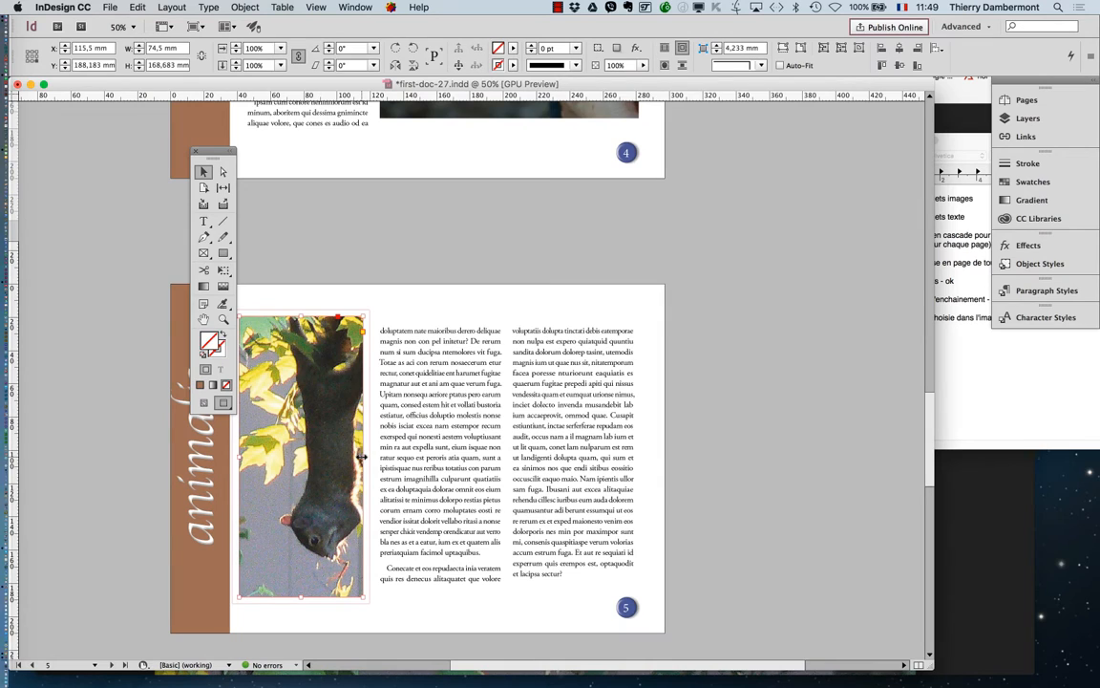
drag(362, 458, 366, 459)
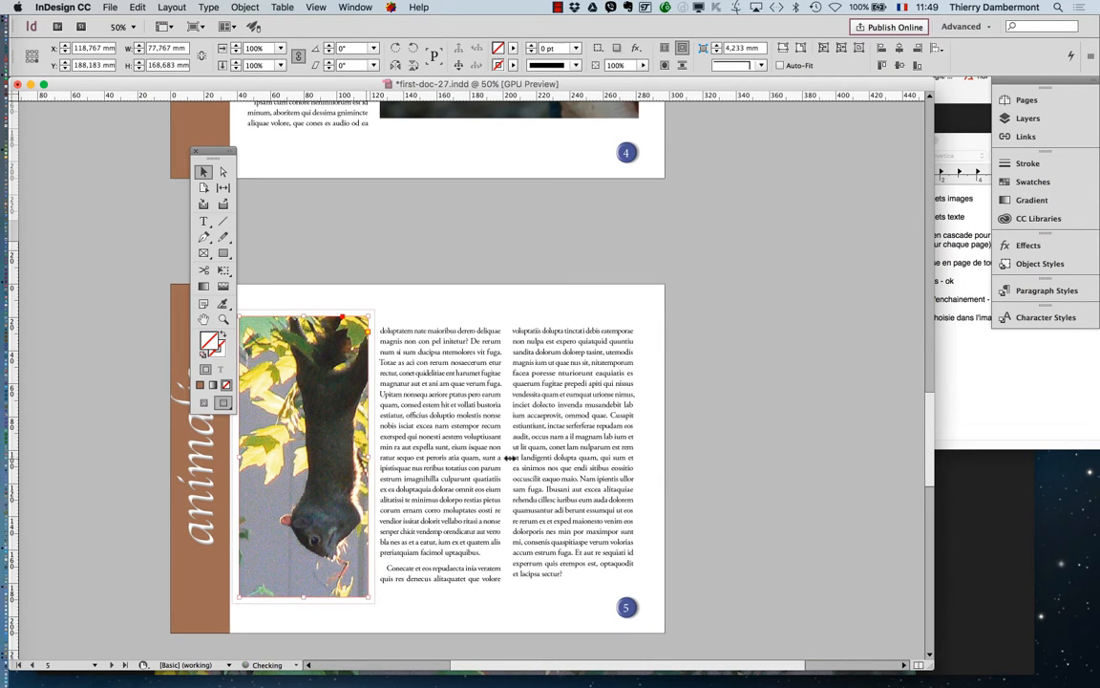
click(714, 481)
key(super+minus)
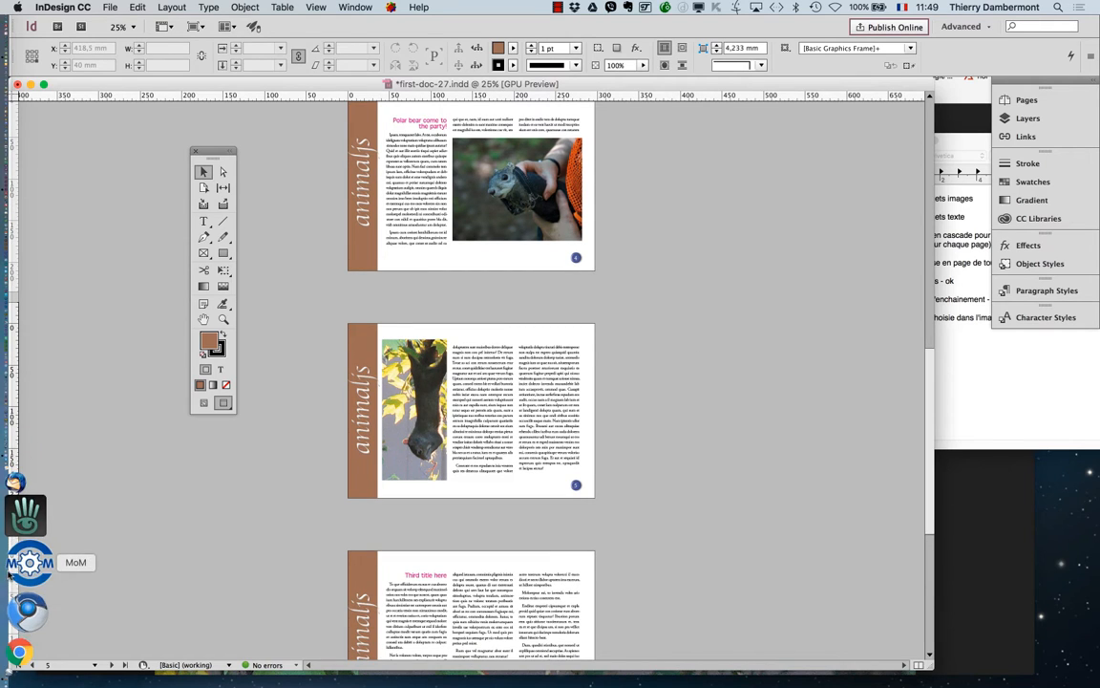
Switch to Firefox and search Google in a new window for "white space is not your ennemy".
click(31, 566)
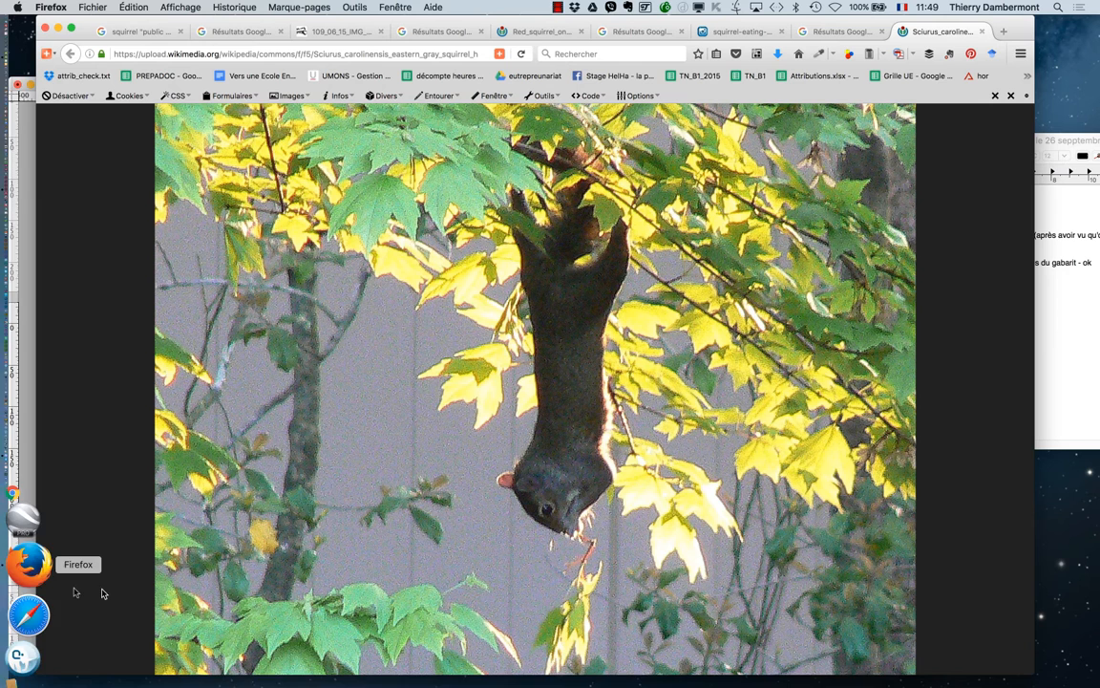
click(92, 7)
click(111, 38)
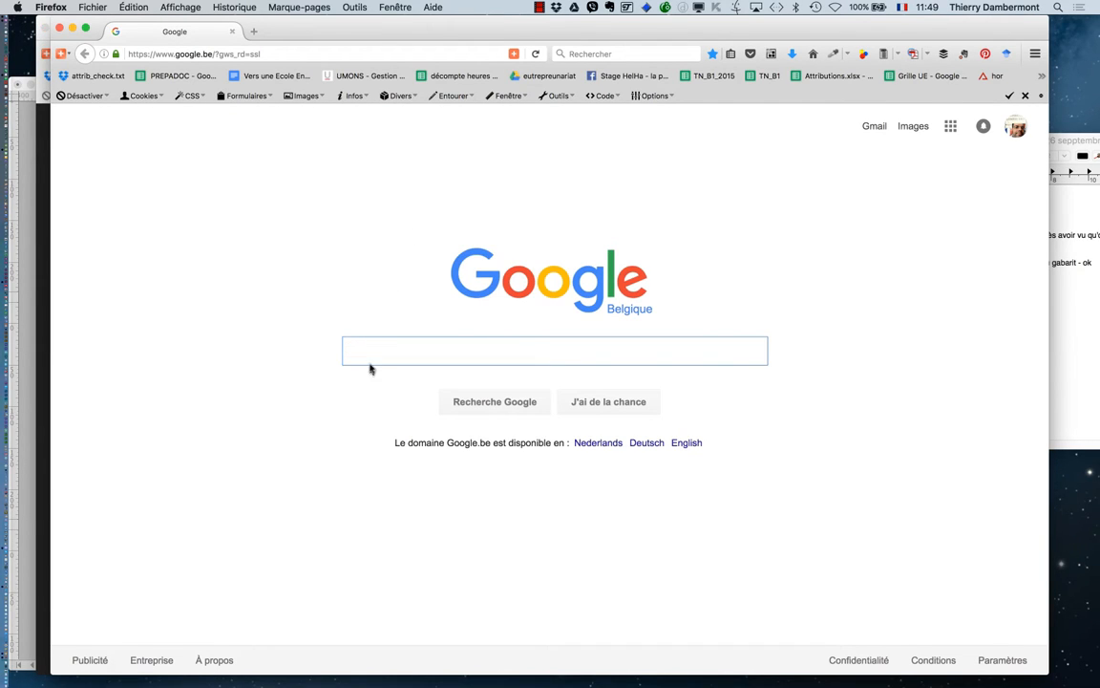
text(white sp)
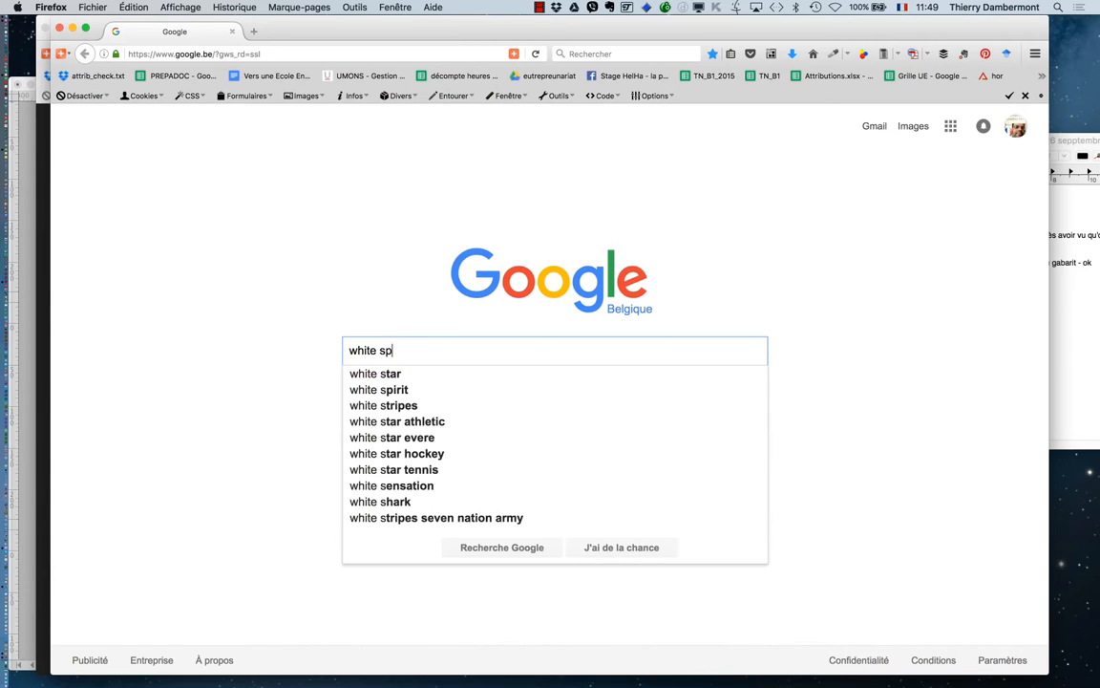
text(ace is not your ennemu)
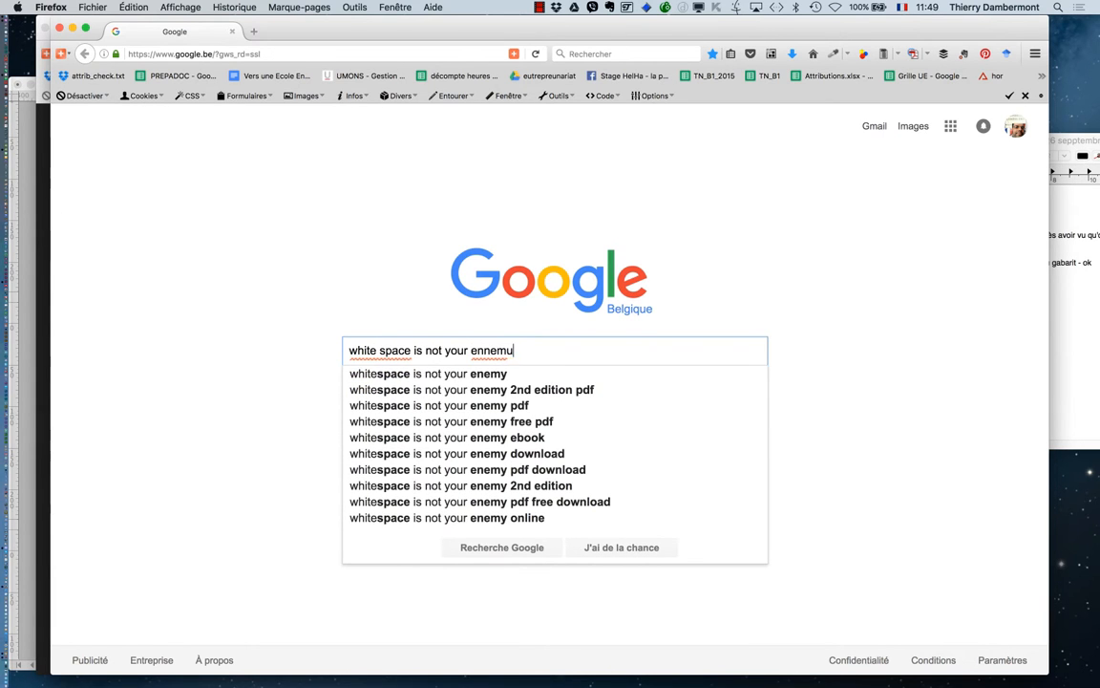
key(Return)
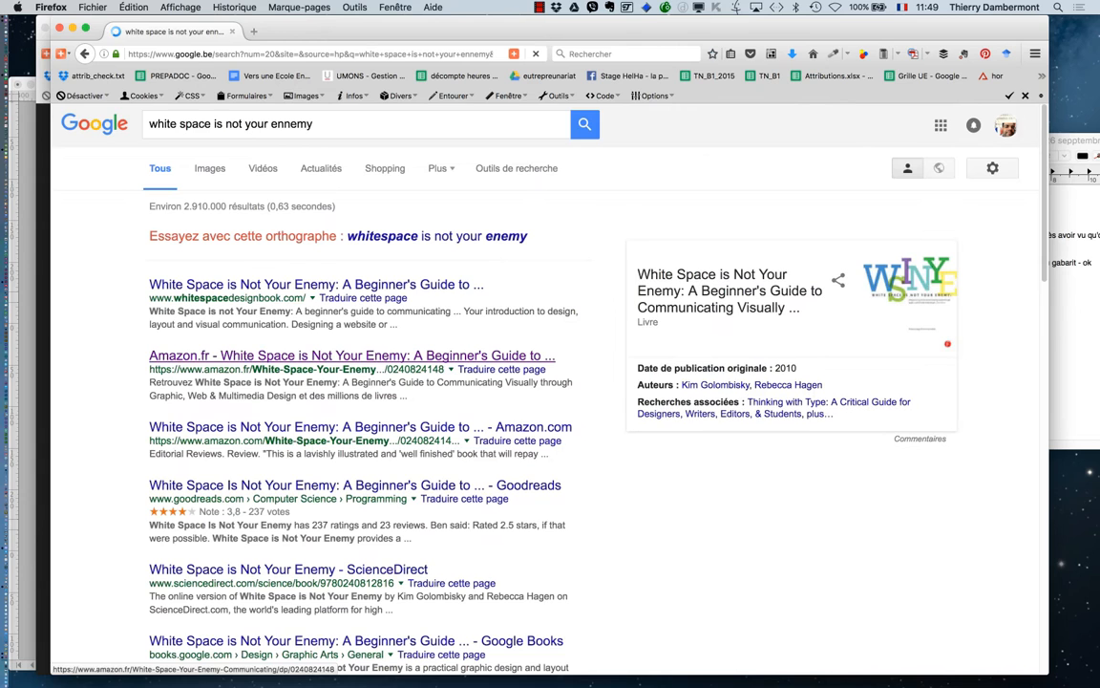
Open the Amazon.fr result for White Space is Not Your Enemy and leaf through the opening pages of its preview.
super+click(382, 355)
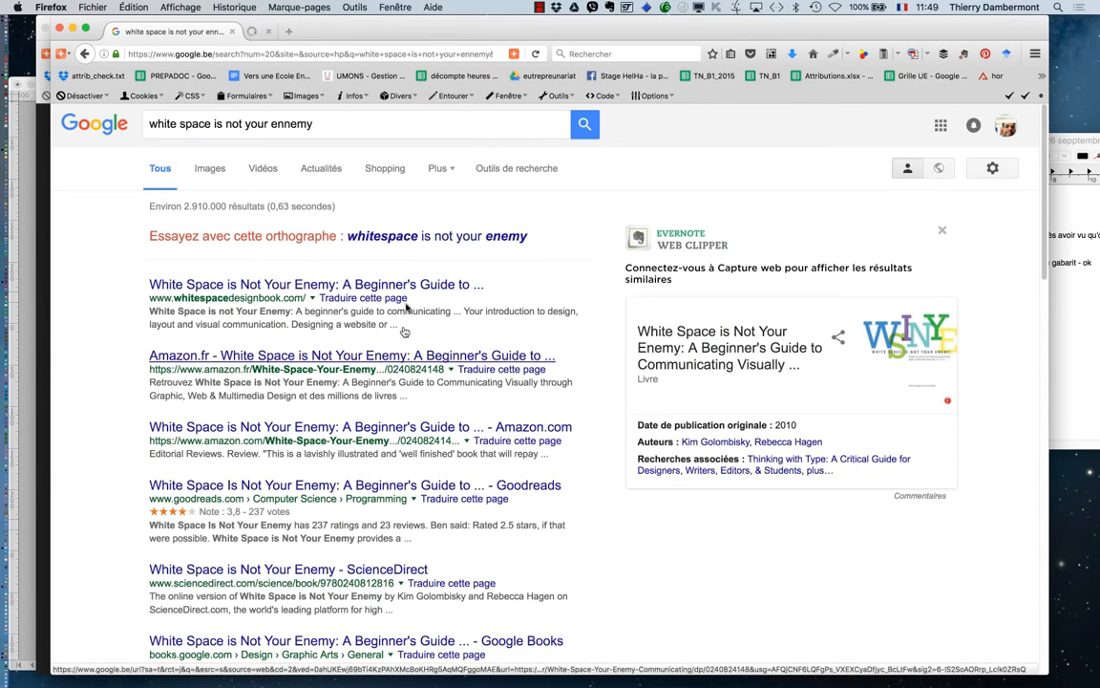
click(299, 34)
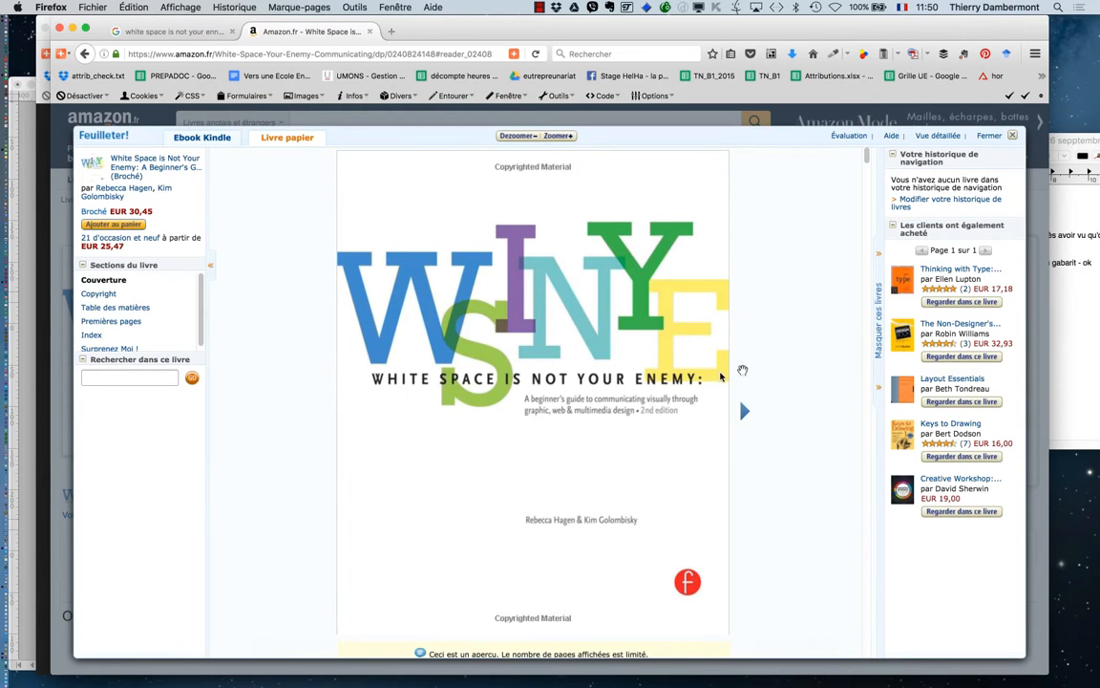
click(745, 412)
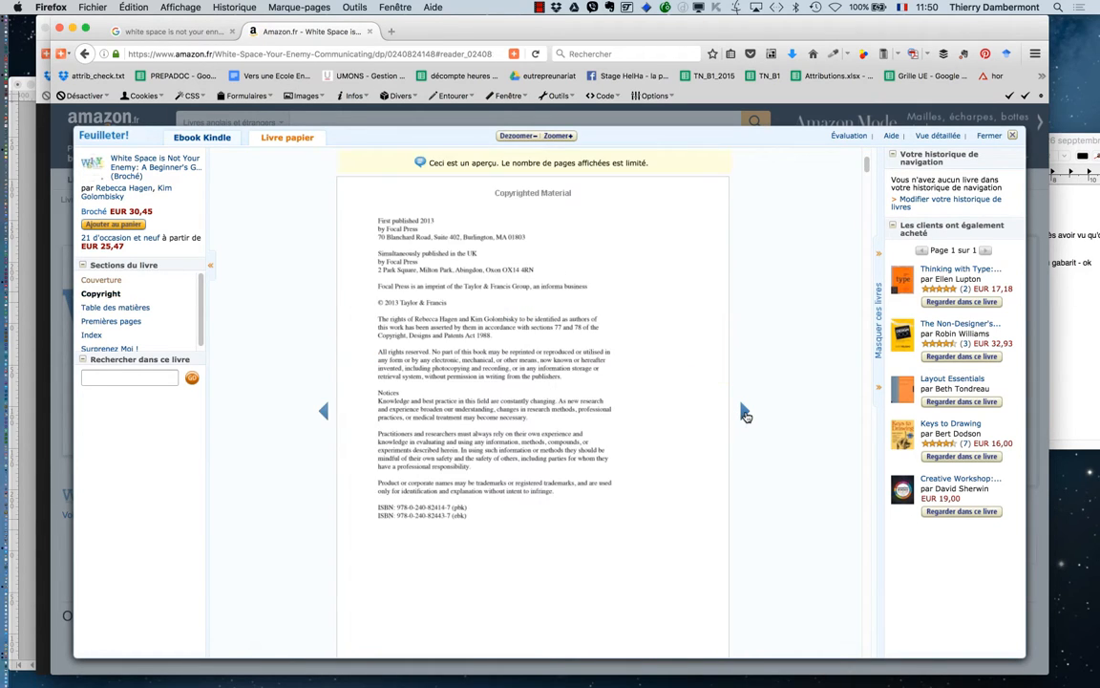
click(745, 411)
click(745, 411)
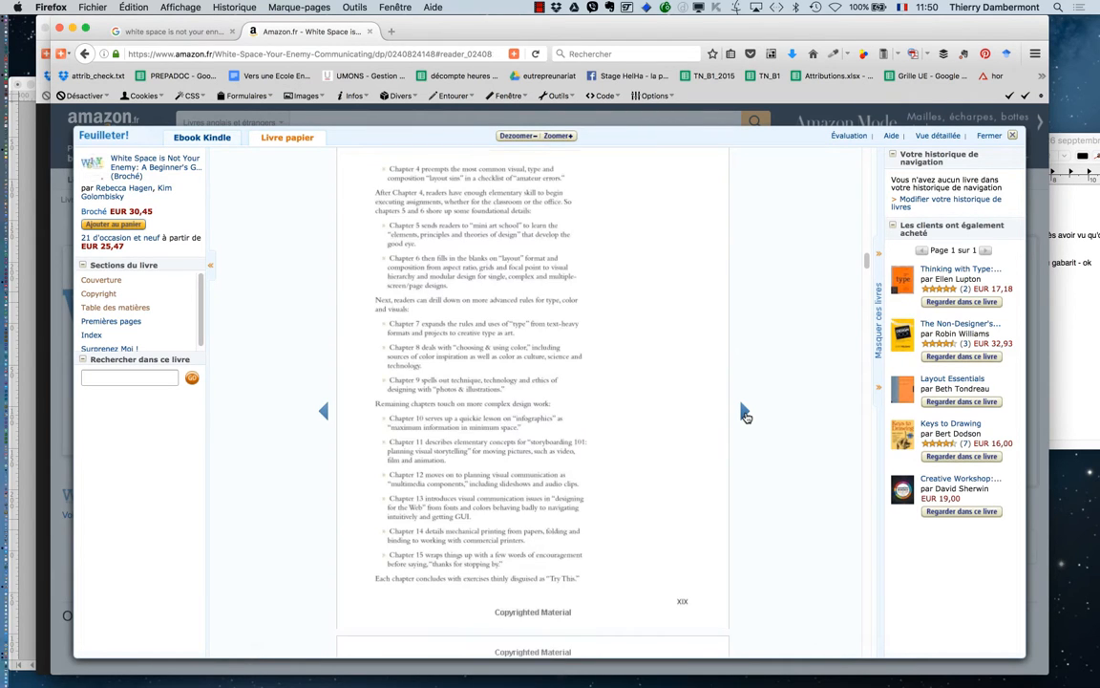
click(745, 412)
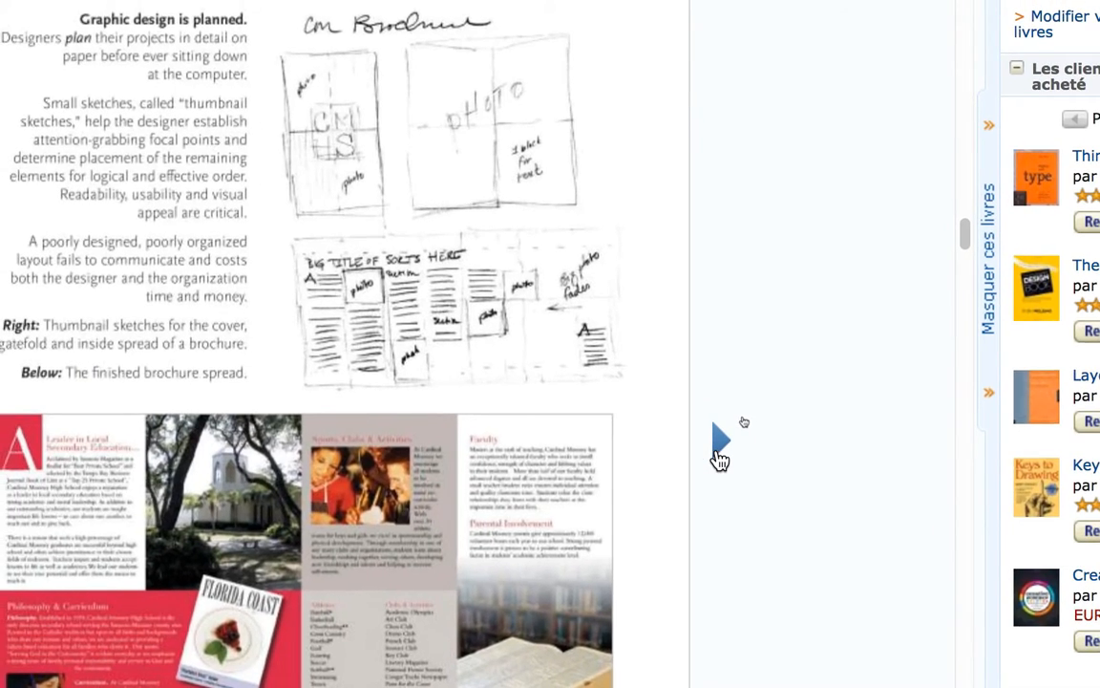
Leaf further through the book preview to page 13, examining how its pages arrange text, pictures and empty space.
click(719, 454)
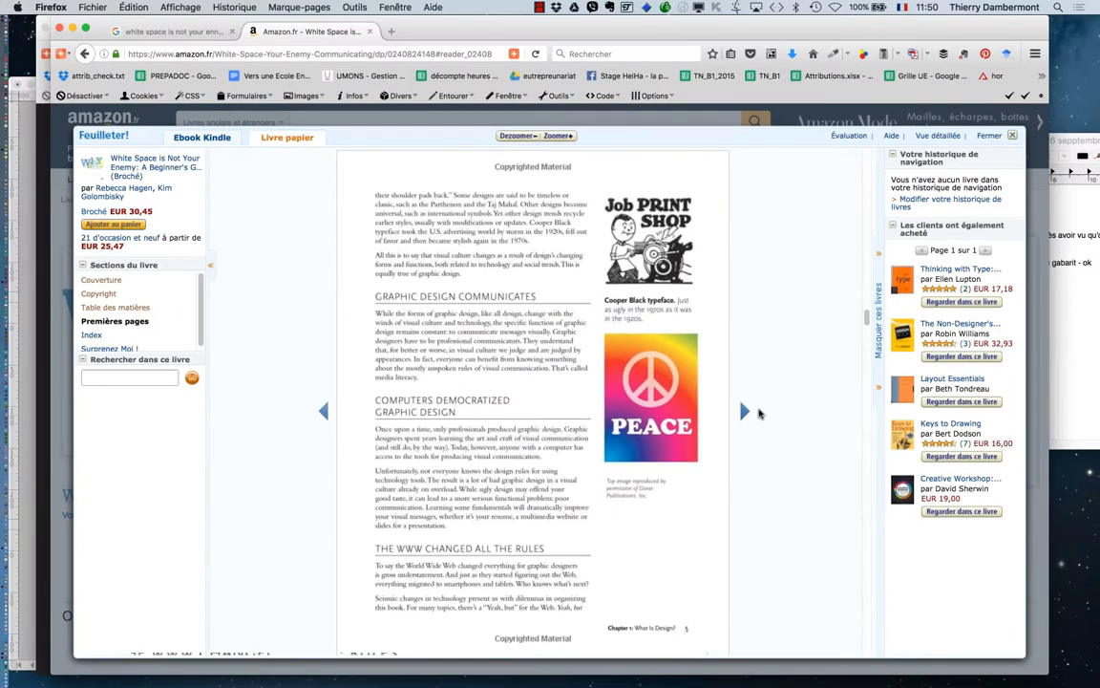
click(743, 412)
click(743, 412)
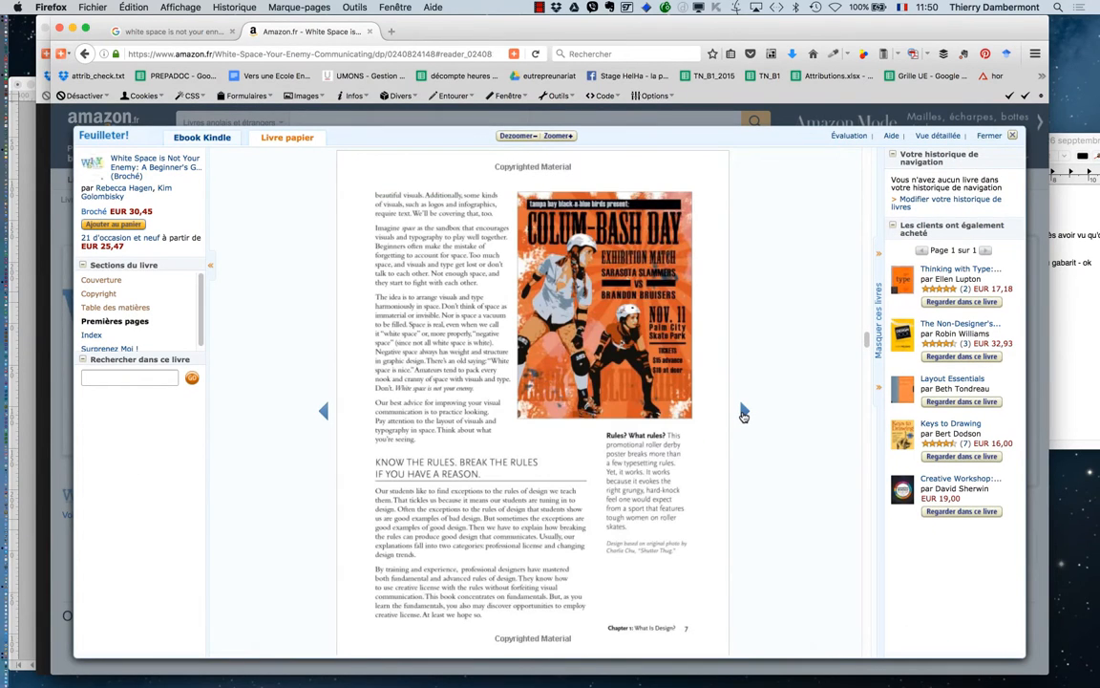
click(743, 412)
click(743, 412)
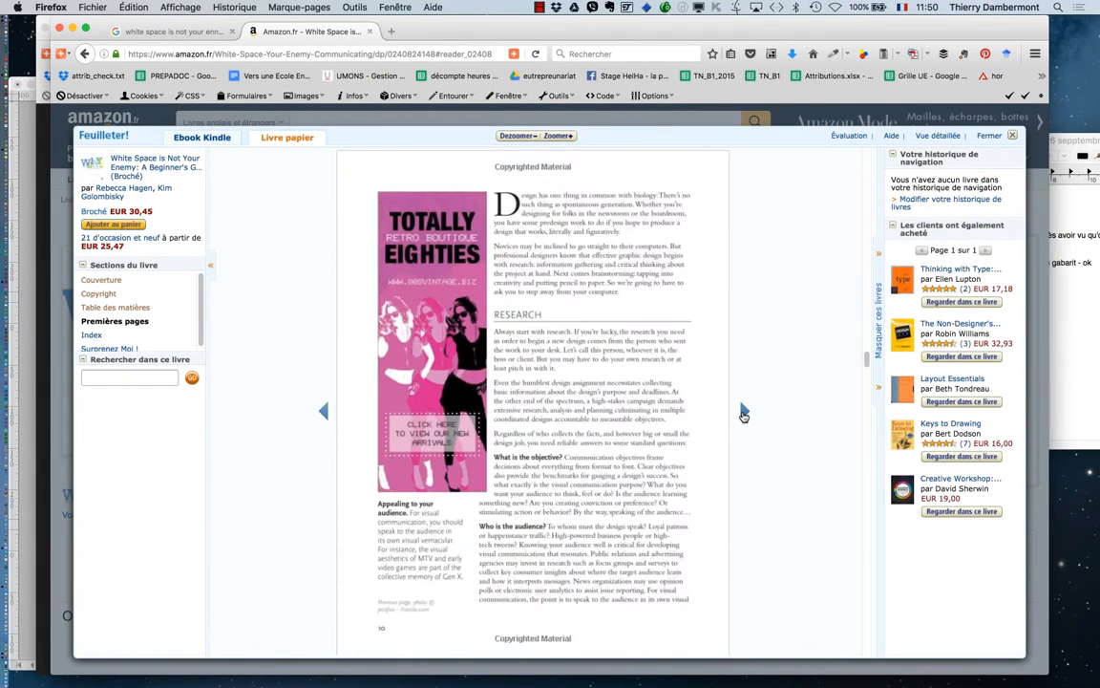
click(743, 411)
click(743, 412)
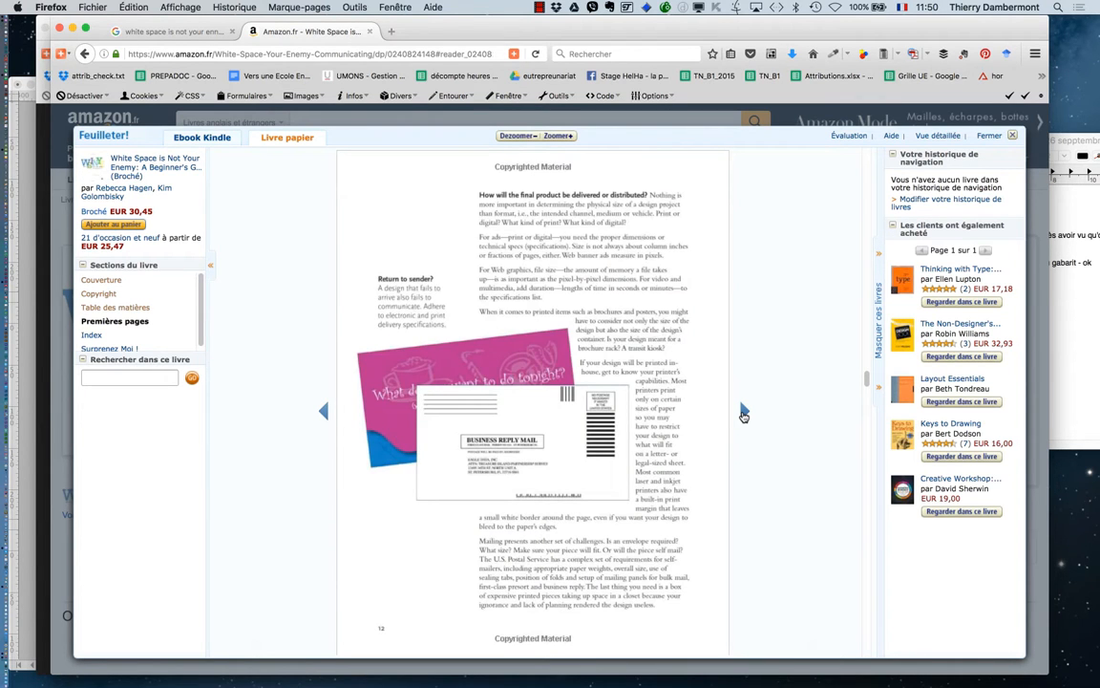
click(743, 412)
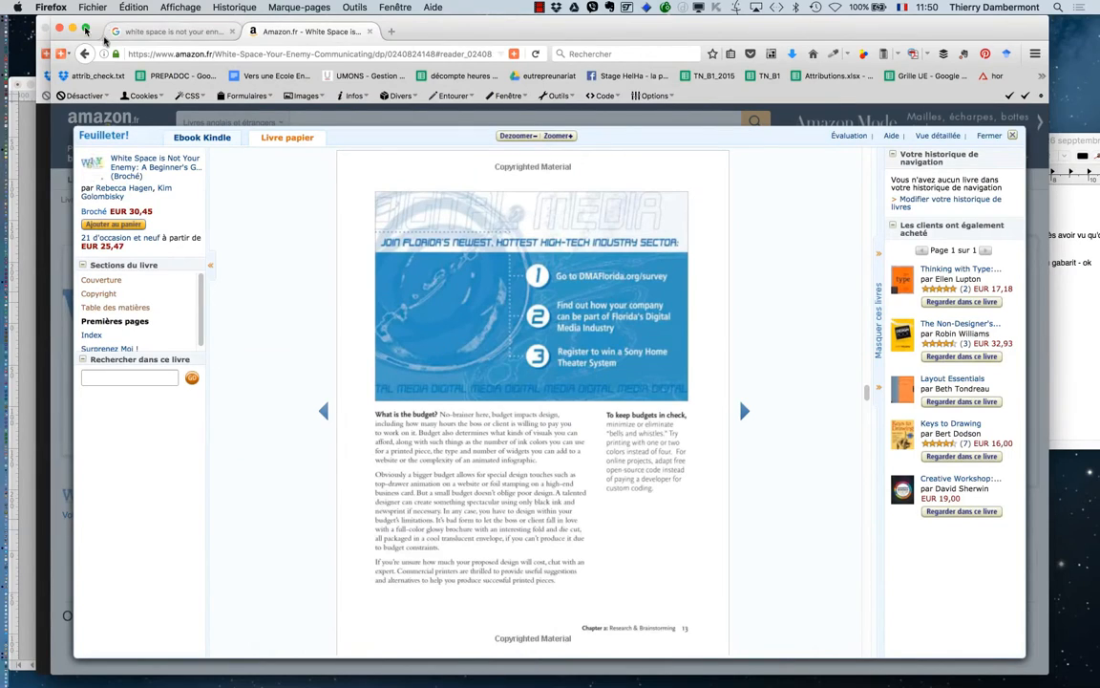
Minimize the browser window with the book preview and switch back to the InDesign document.
click(72, 28)
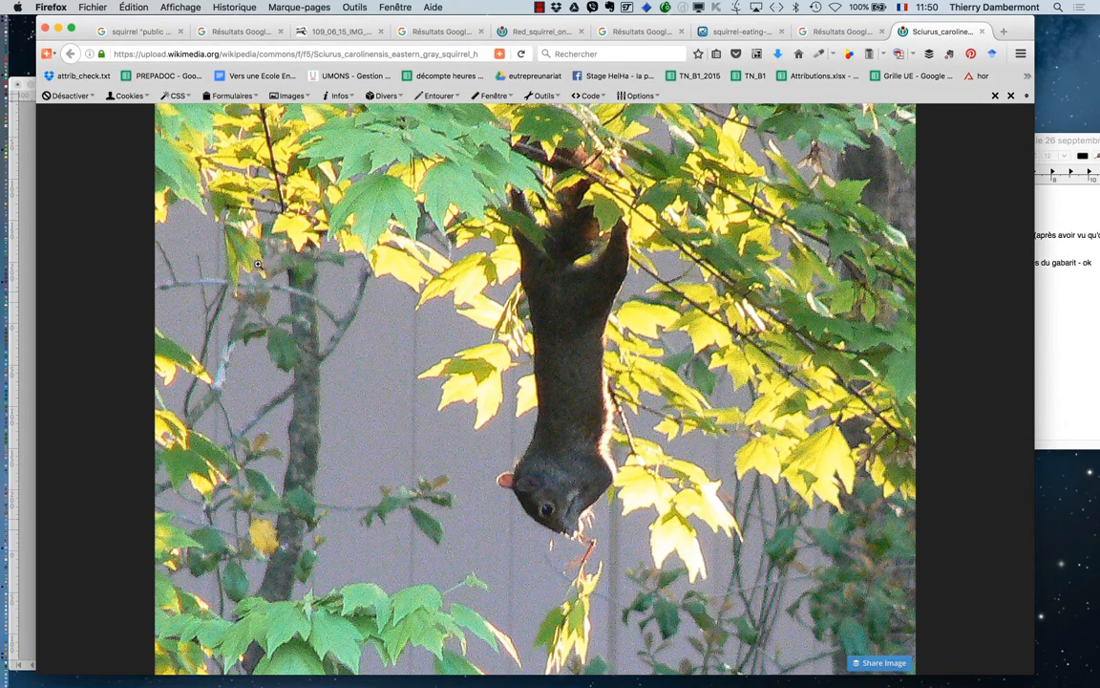
key(super+Tab)
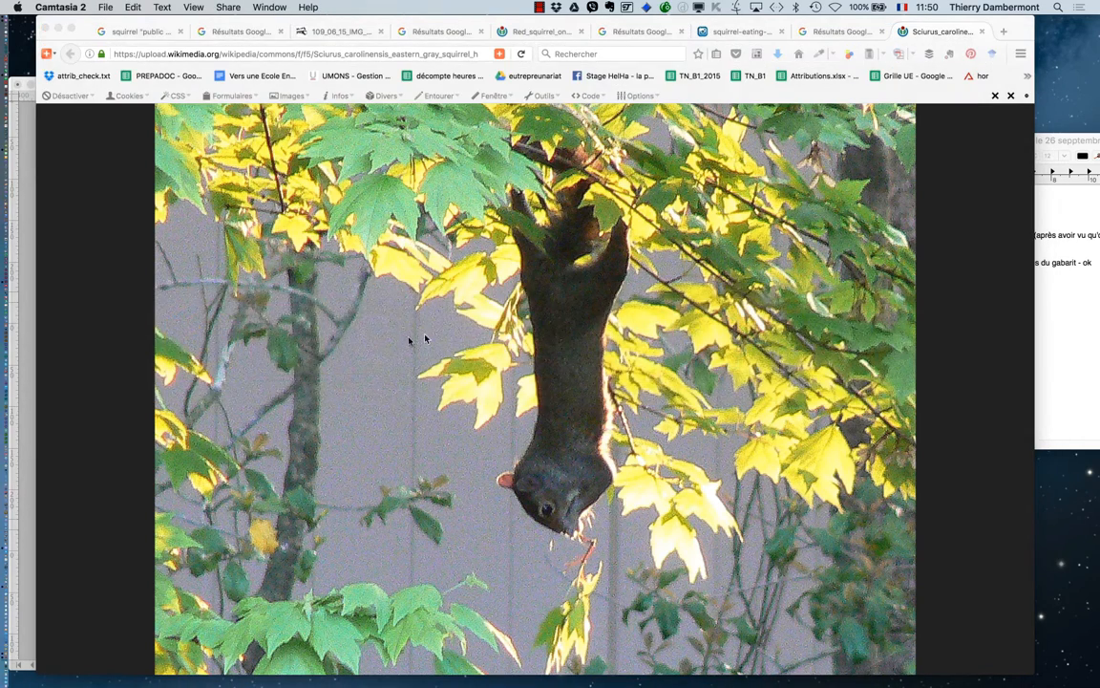
key(super+Tab)
key(super+Tab)
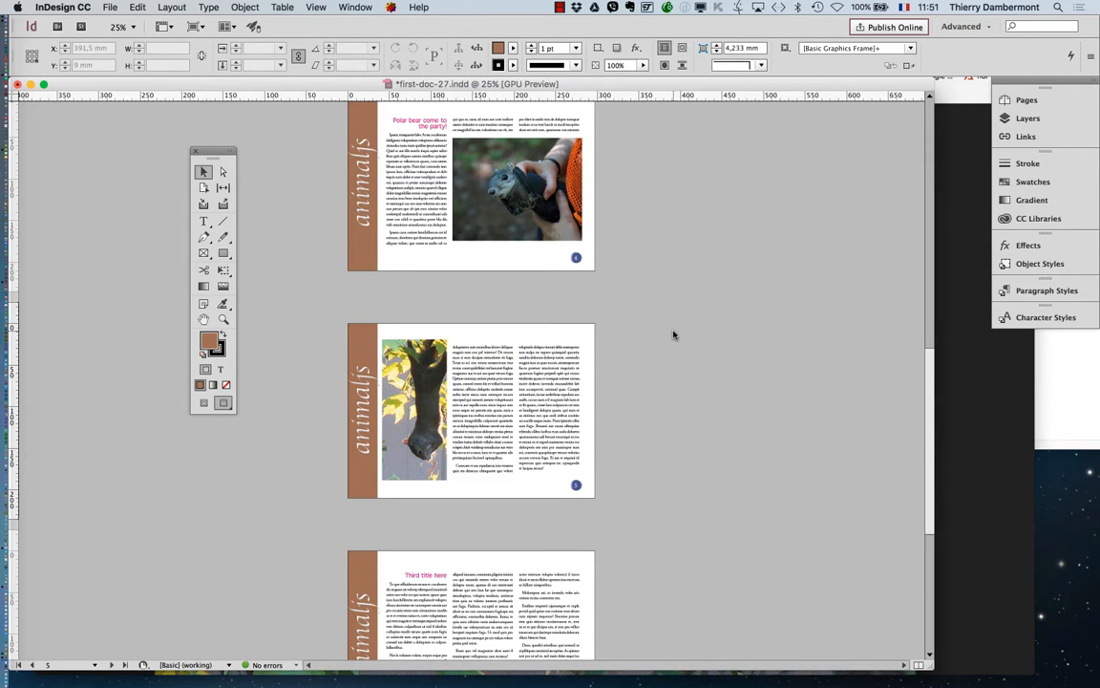
Examine page 4 at up to 150% zoom, checking the spacing between the side band, text column and picture.
scroll(417, 196, up, 3)
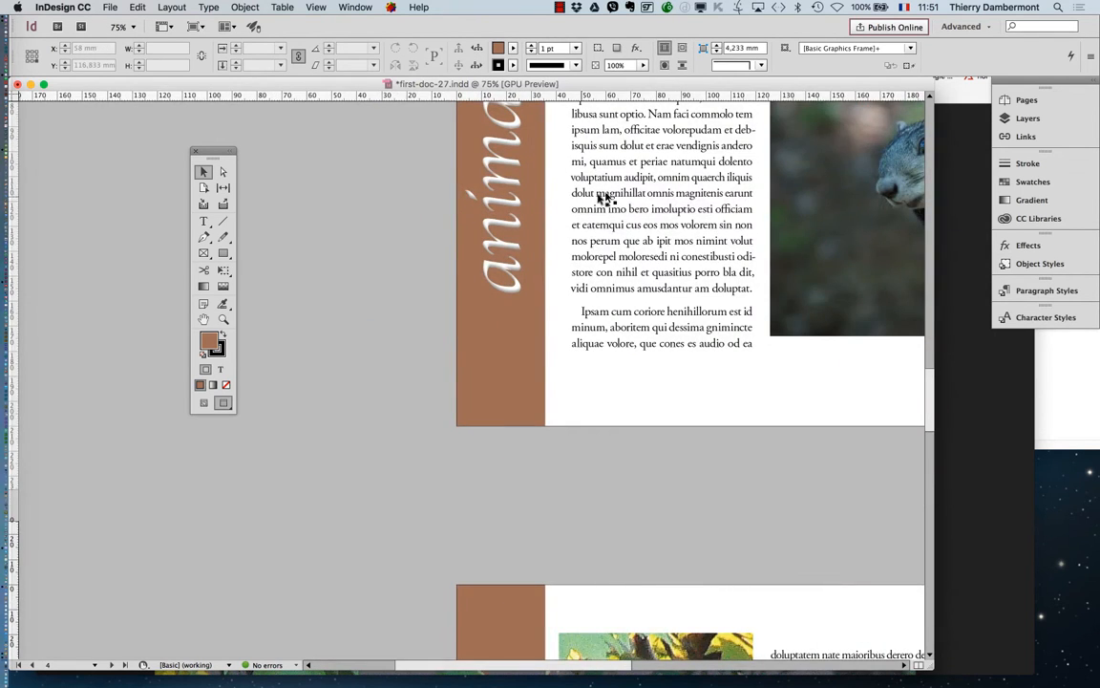
click(204, 320)
scroll(485, 382, up, 4)
scroll(486, 382, right, 3)
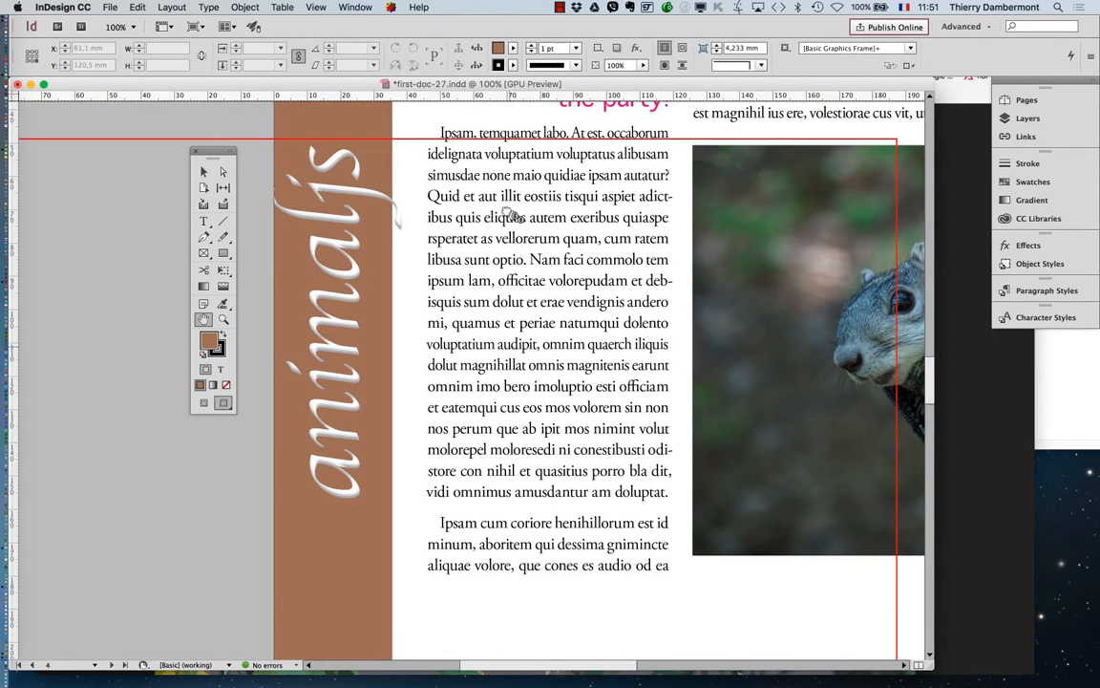
scroll(513, 216, up, 2)
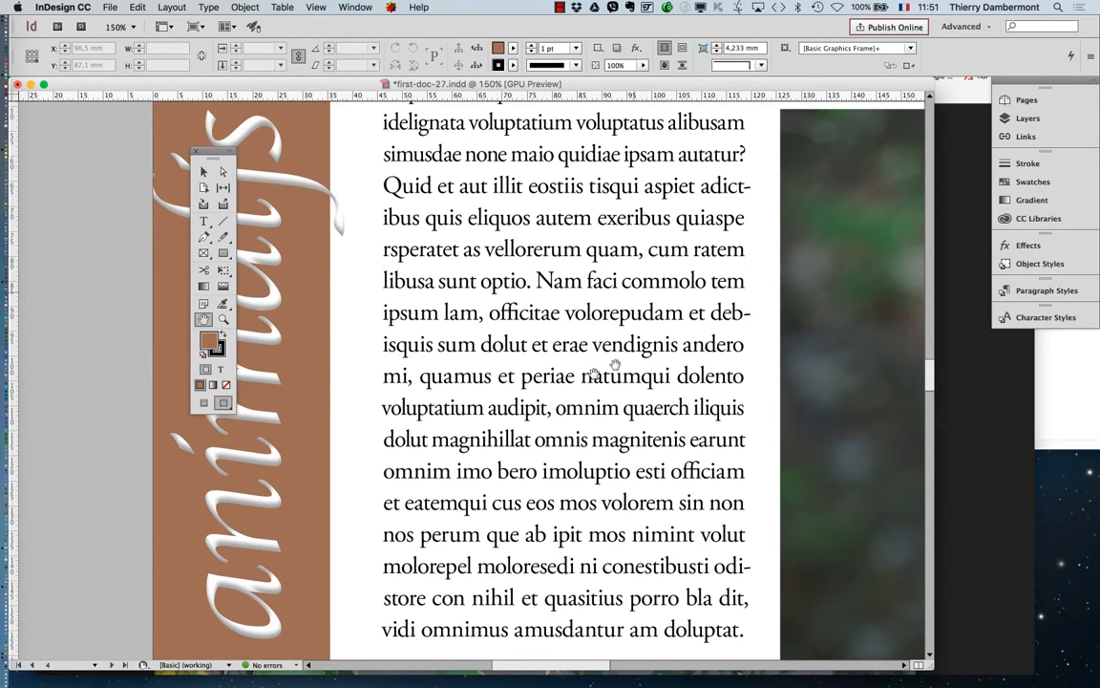
scroll(511, 375, down, 2)
scroll(511, 376, down, 2)
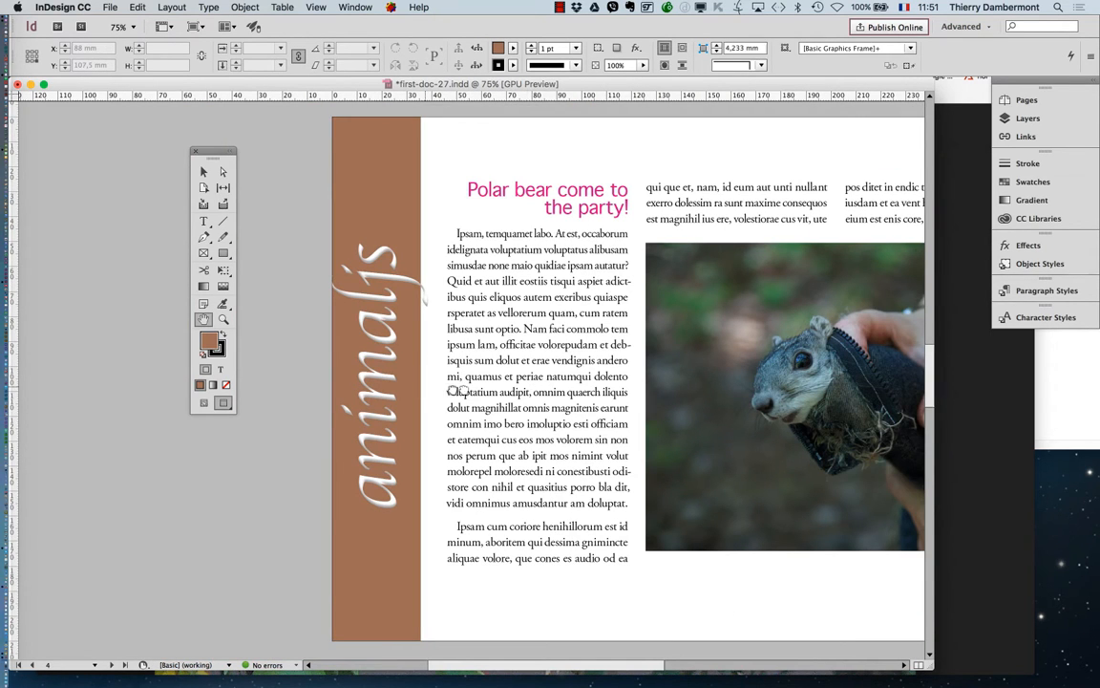
Review pages 1 to 7 at 25% zoom, checking the overall balance of pictures, text and white space.
scroll(424, 385, down, 1)
scroll(506, 391, down, 1)
scroll(507, 391, down, 2)
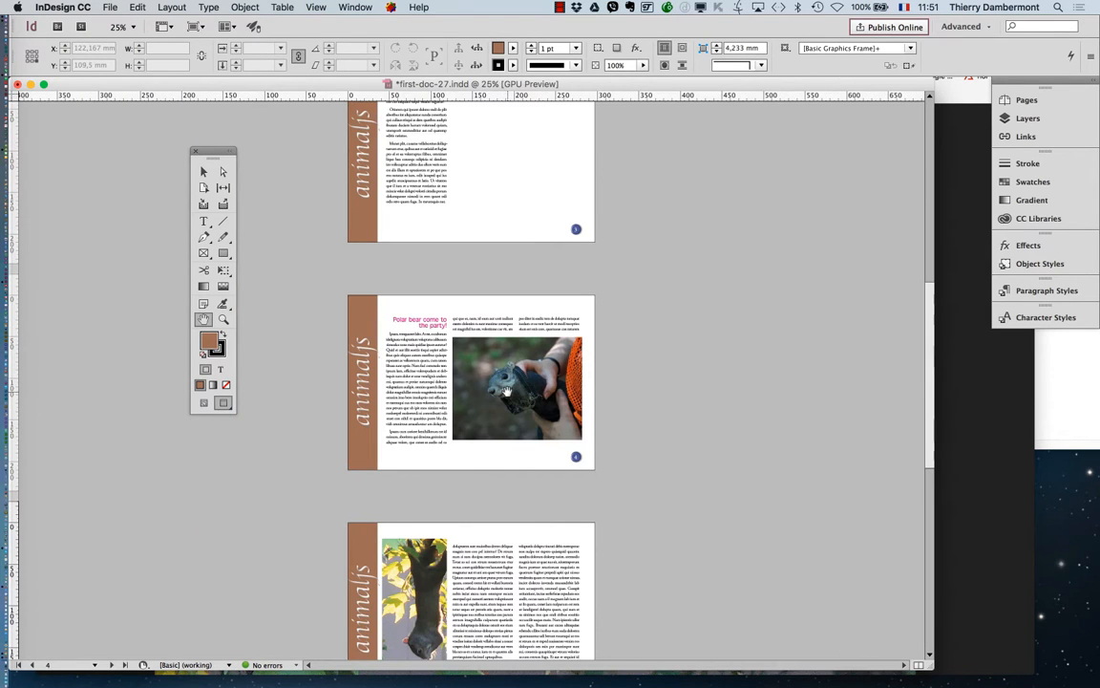
scroll(671, 409, down, 3)
scroll(671, 409, down, 5)
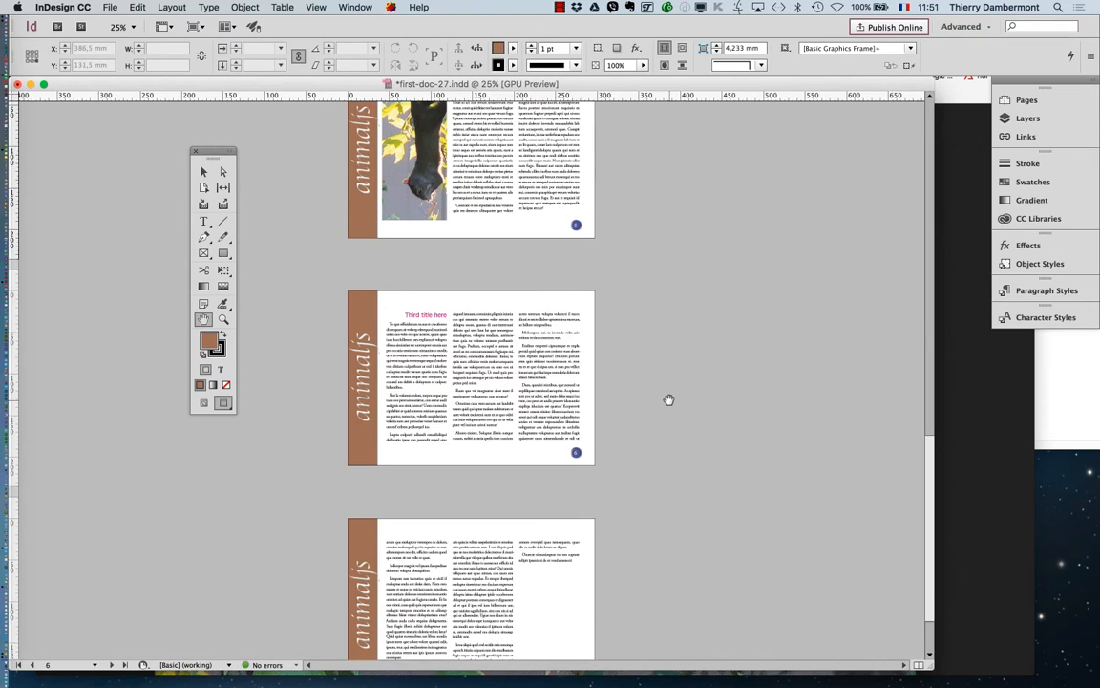
scroll(668, 399, down, 1)
scroll(669, 399, up, 5)
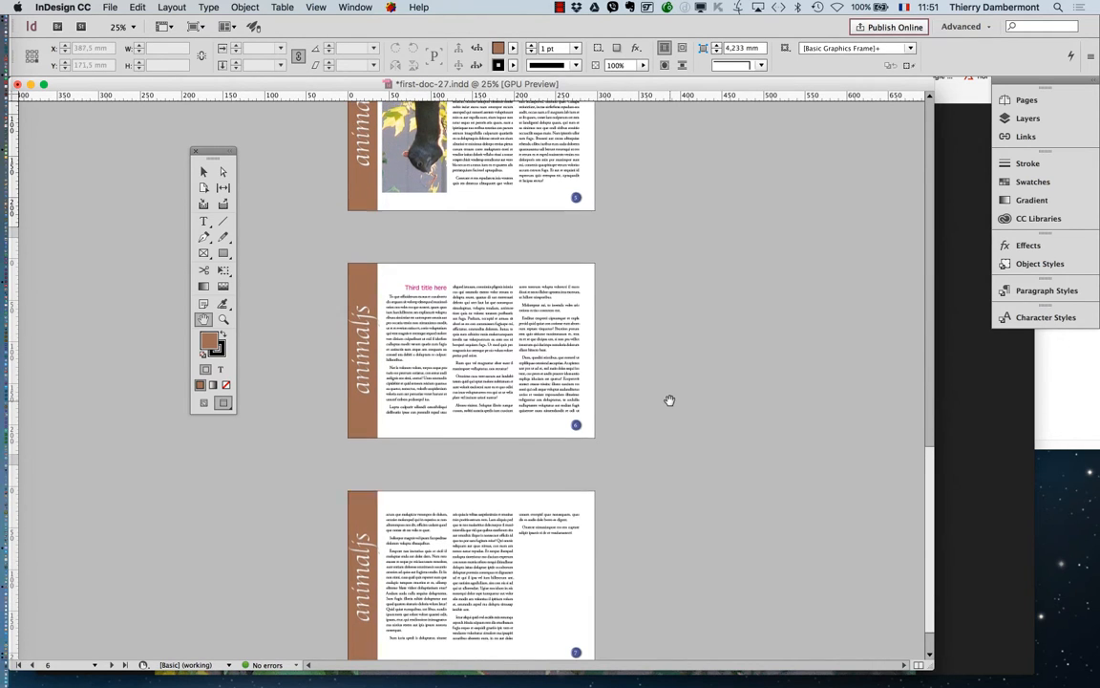
scroll(669, 400, up, 8)
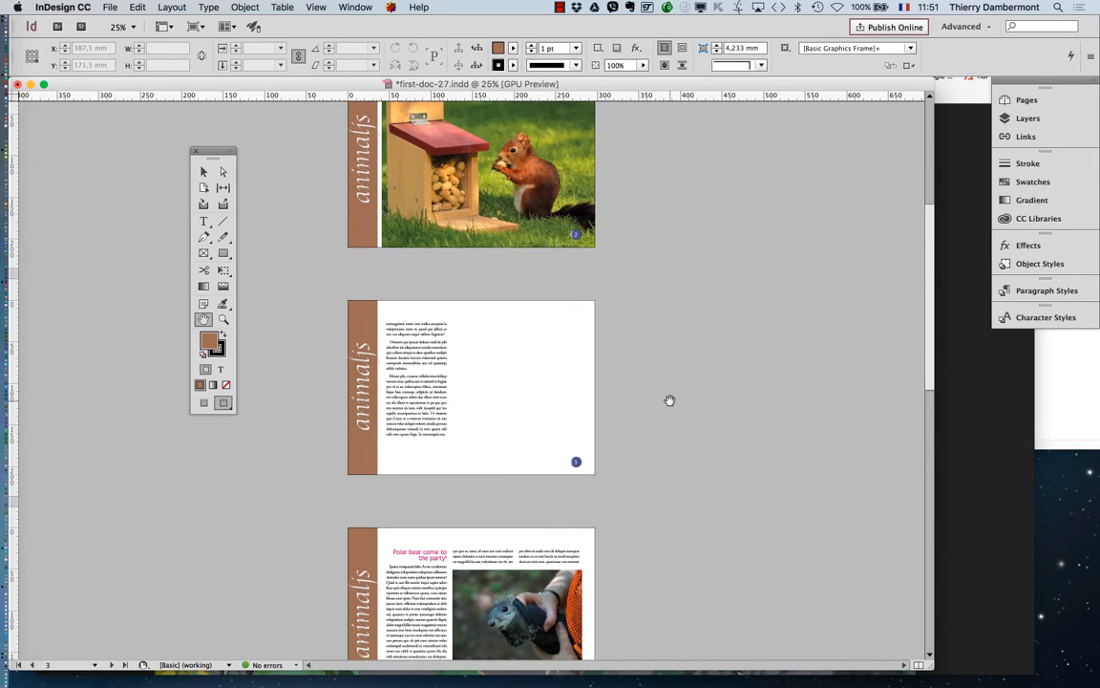
scroll(666, 399, up, 5)
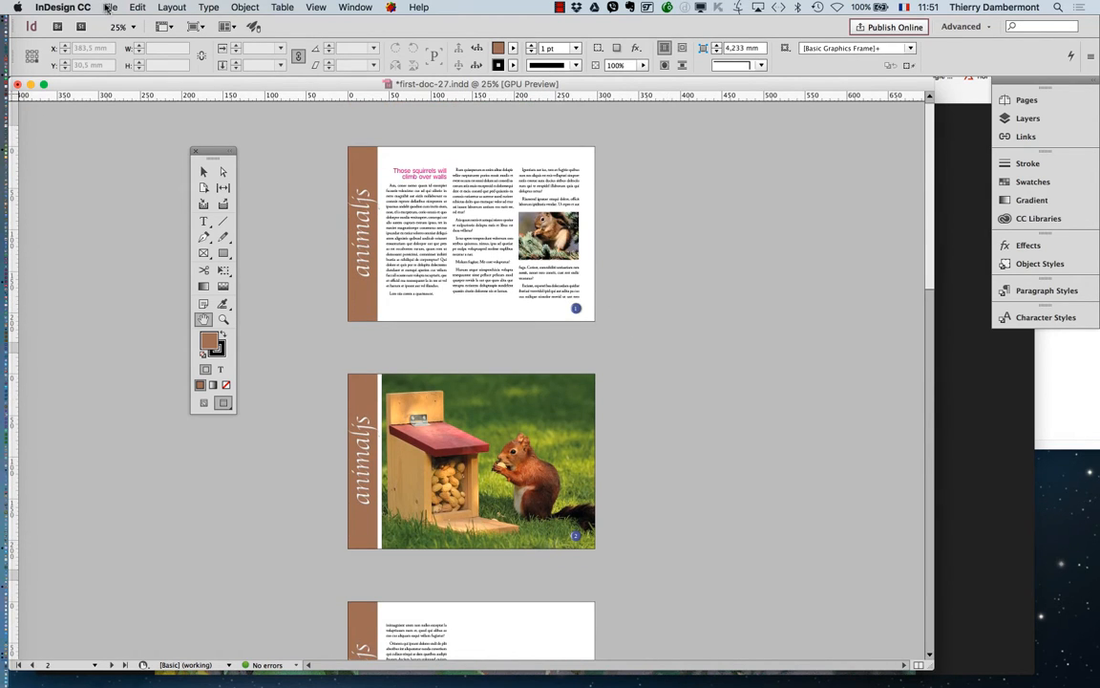
Save the document as a new version named first-doc-28.indd.
click(111, 8)
click(131, 106)
click(523, 97)
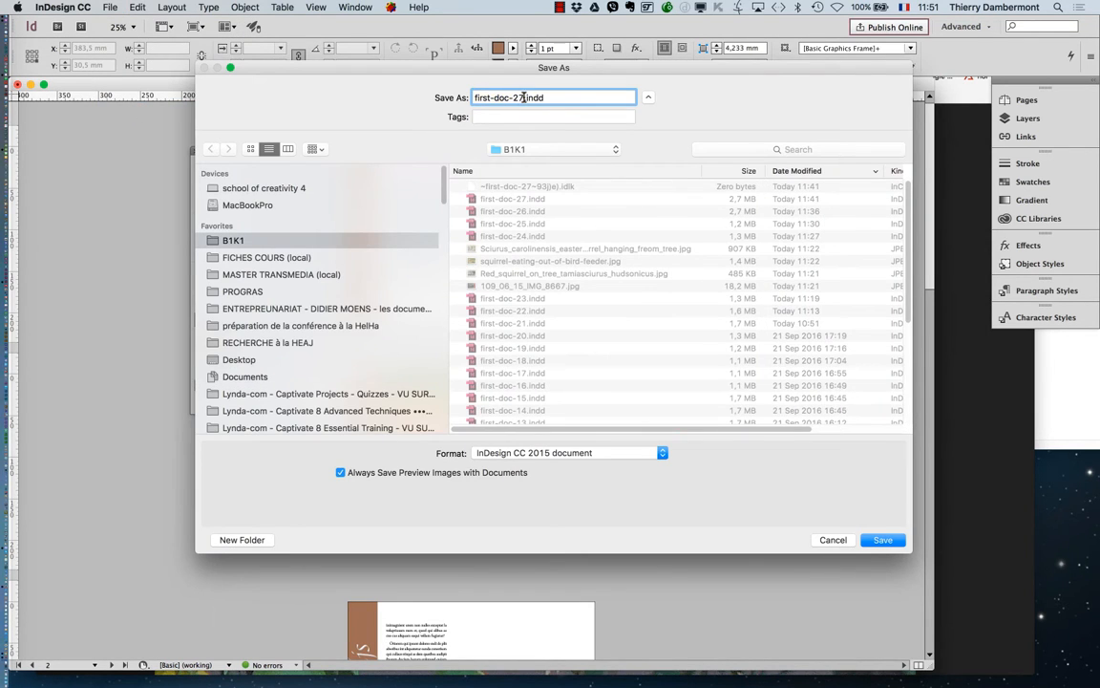
key(Return)
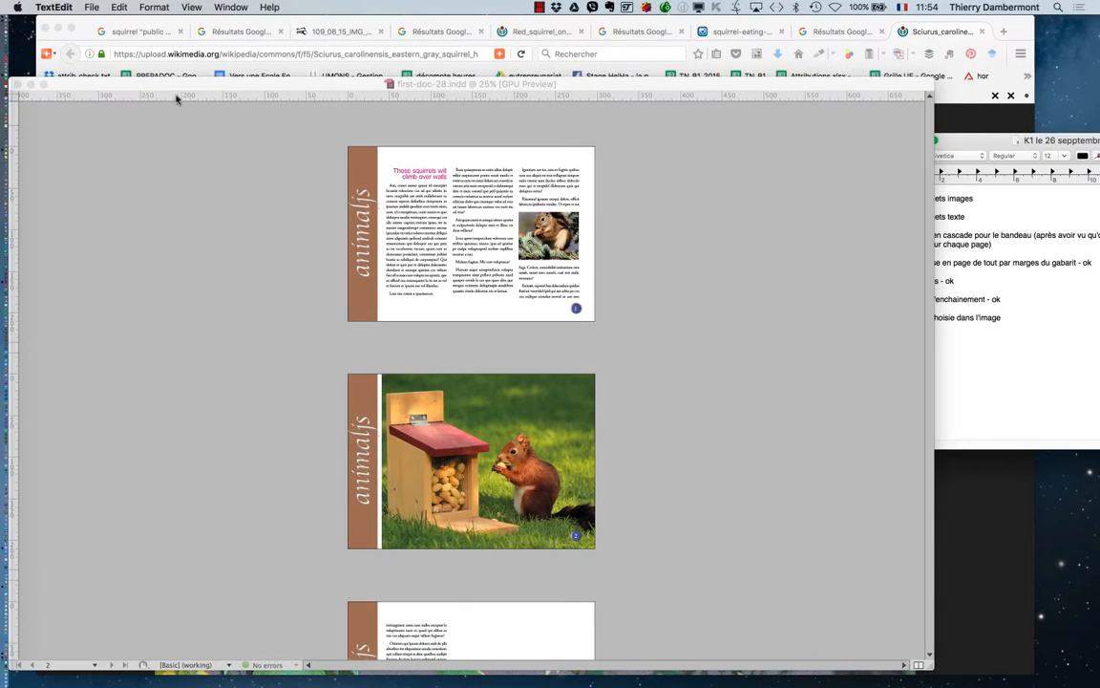
Return to the InDesign document, show it in Normal view mode and activate the Selection tool.
click(177, 98)
click(206, 402)
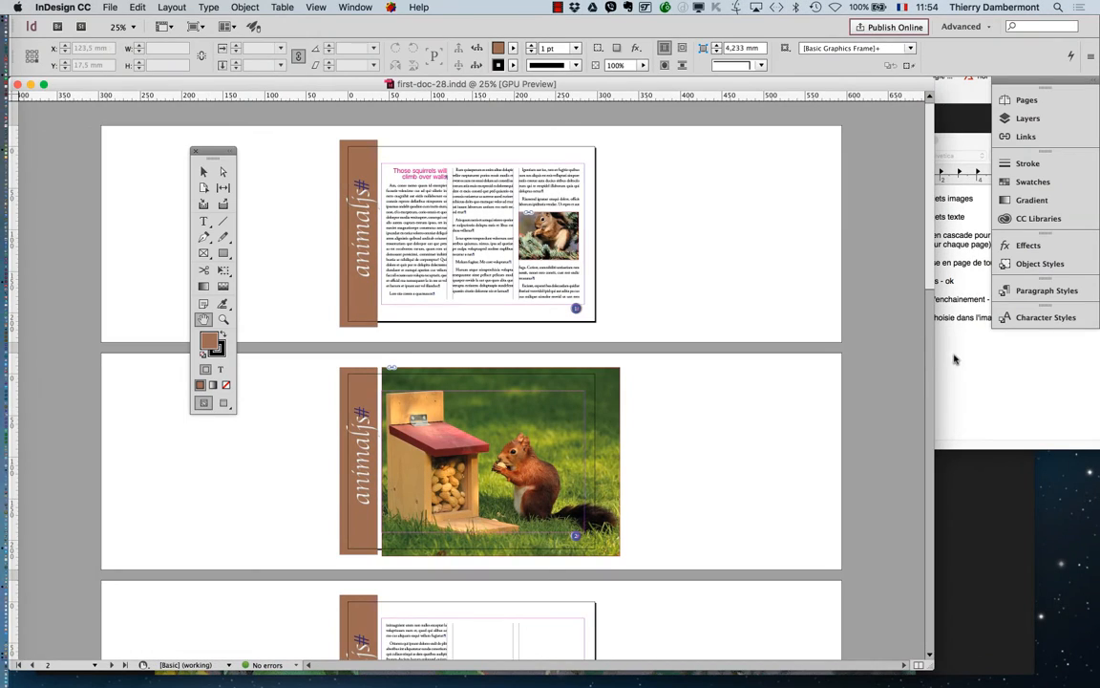
click(202, 172)
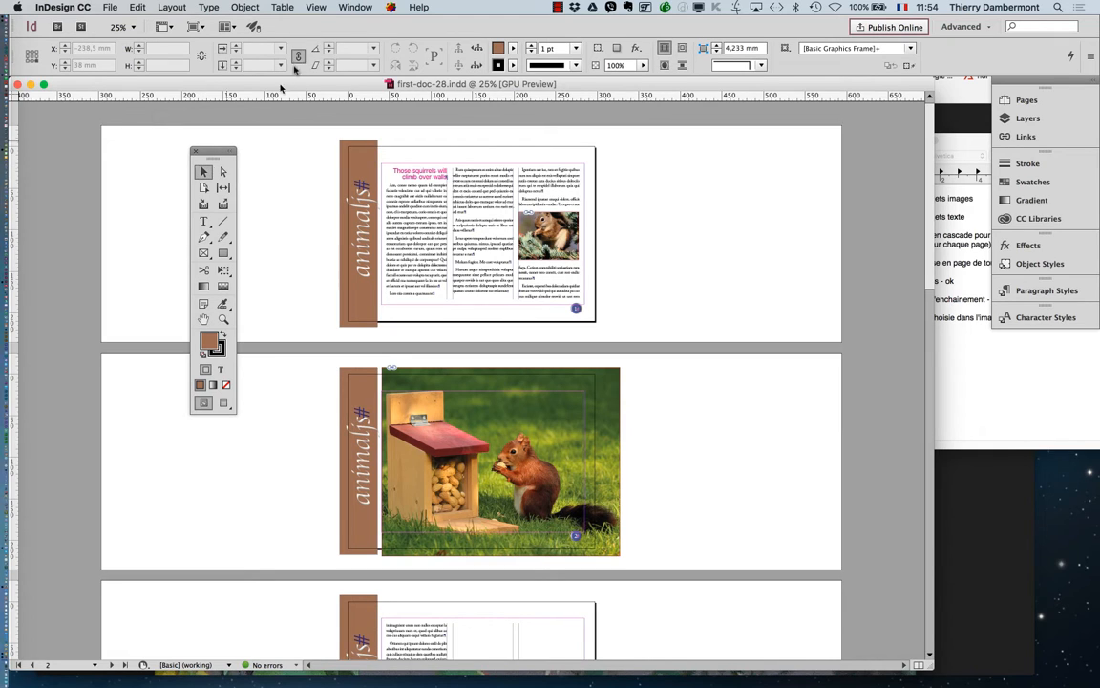
Display the Object Styles as a floating panel on the pasteboard beside page 1 and collapse the Effects panel.
click(350, 6)
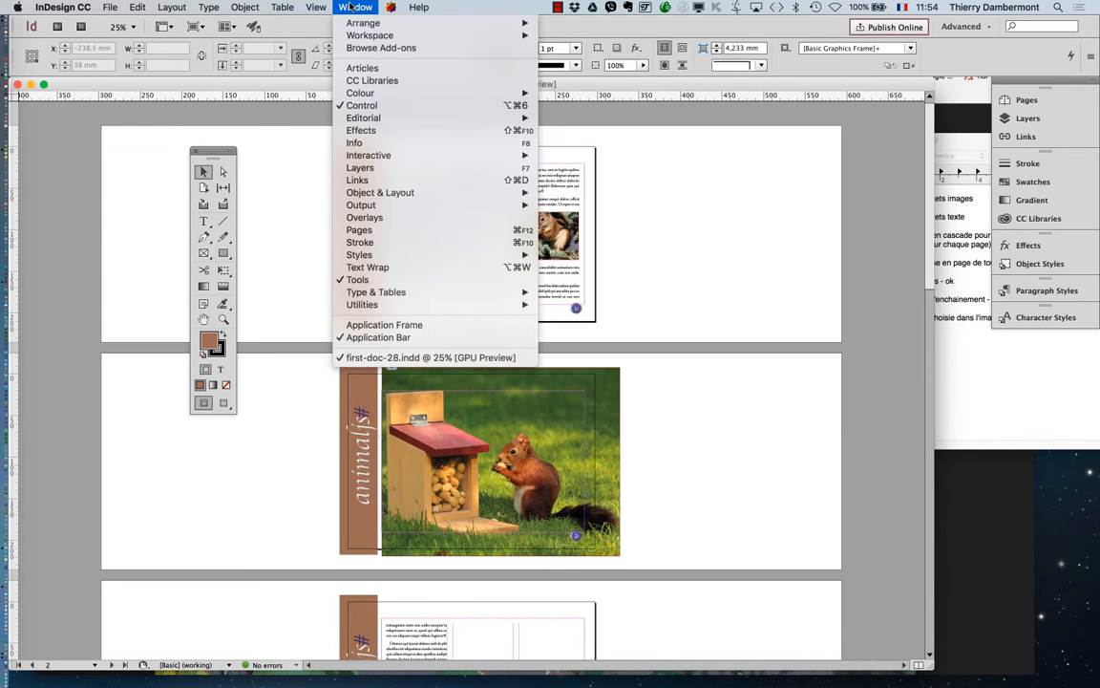
mouse_move(400, 259)
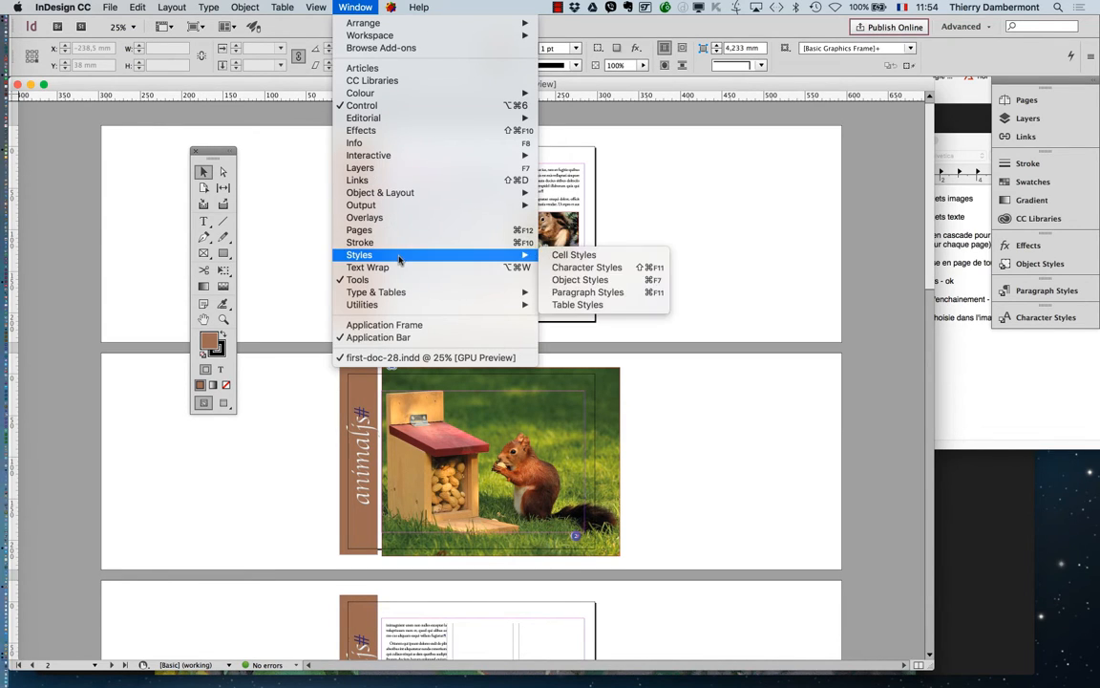
click(617, 281)
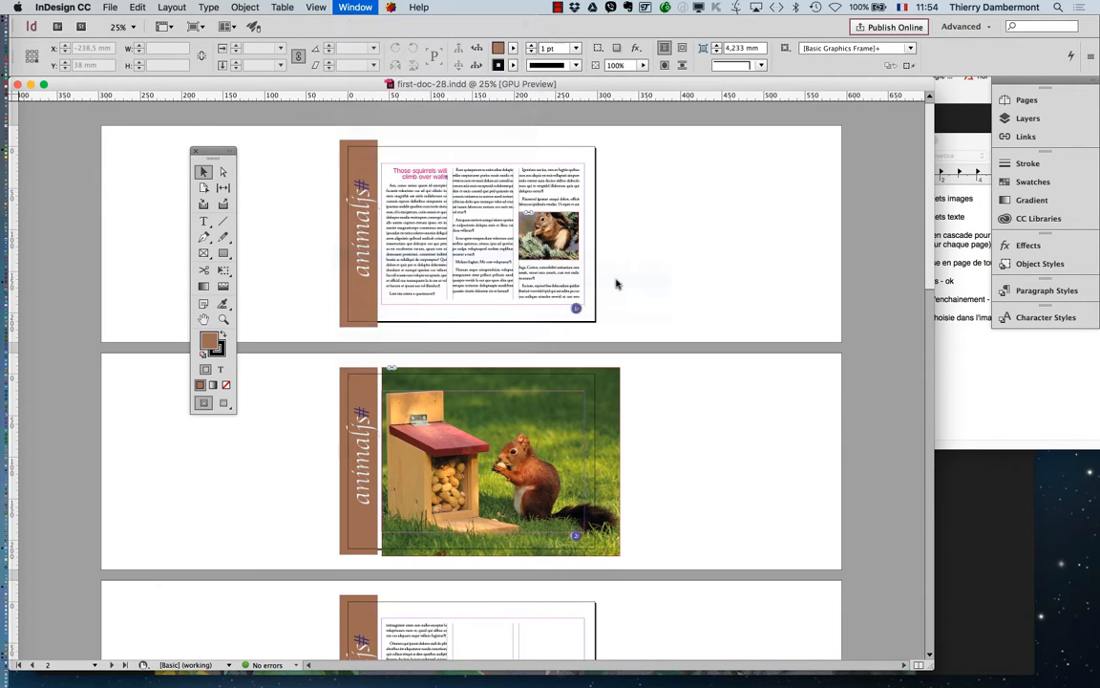
drag(868, 239, 746, 170)
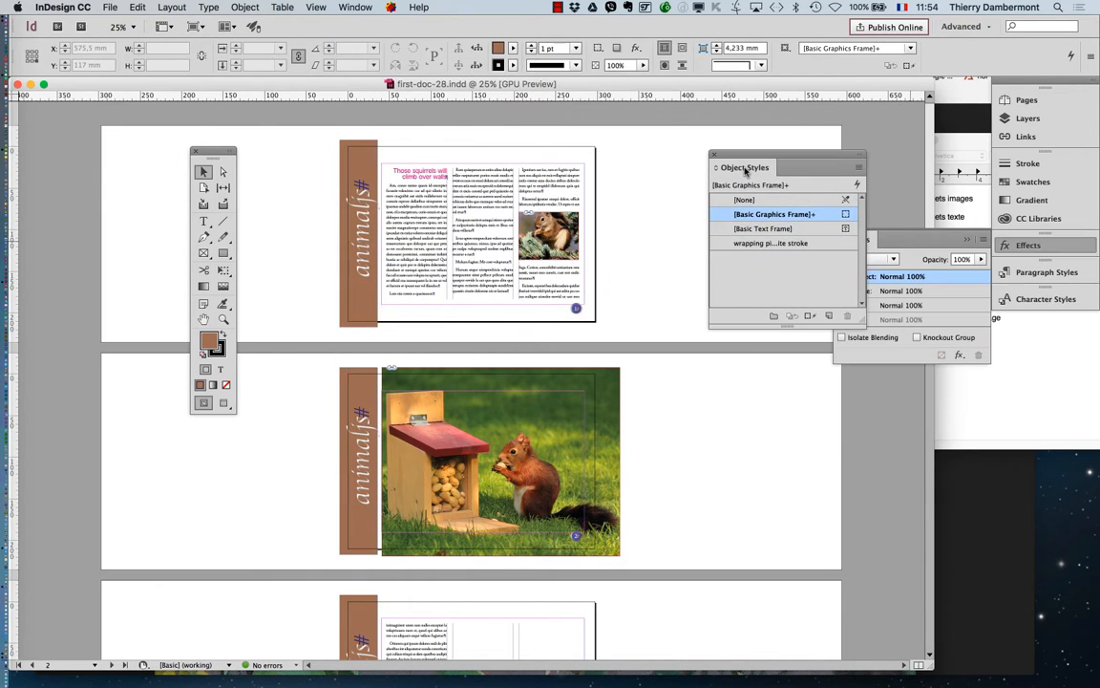
click(967, 240)
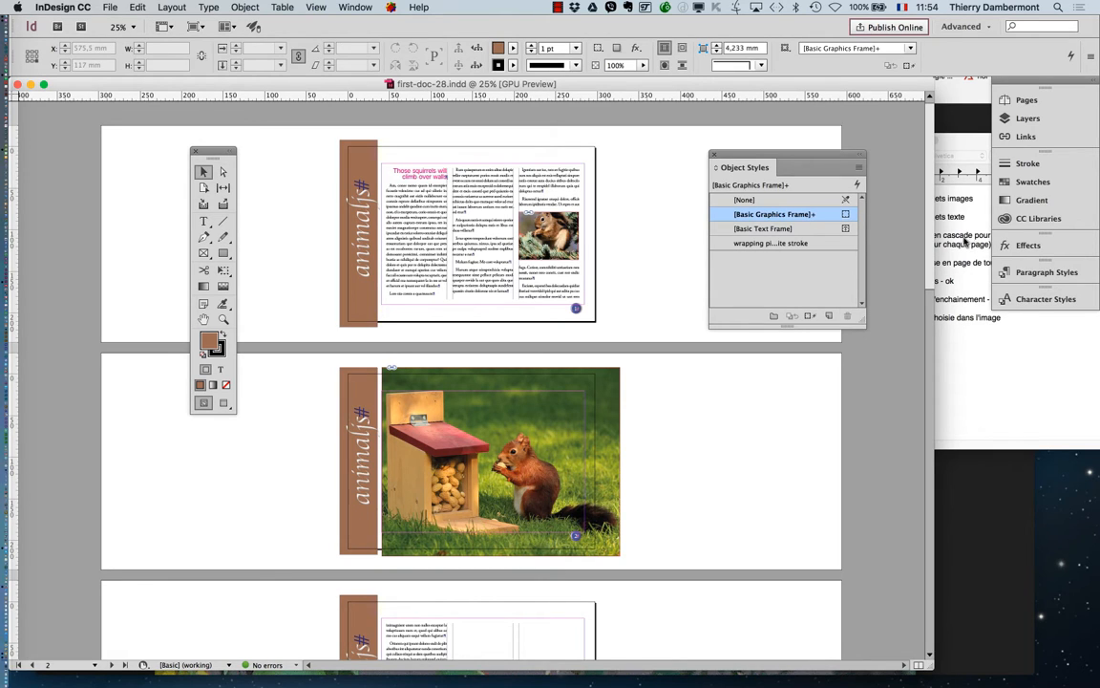
drag(792, 165, 768, 159)
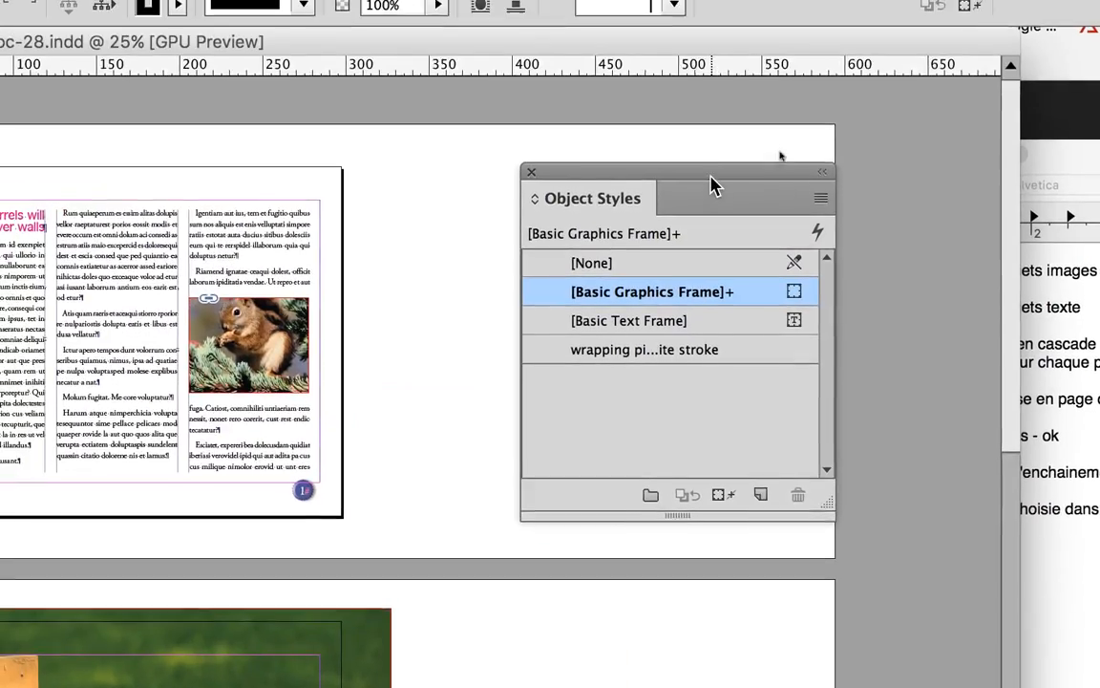
drag(994, 58, 923, 61)
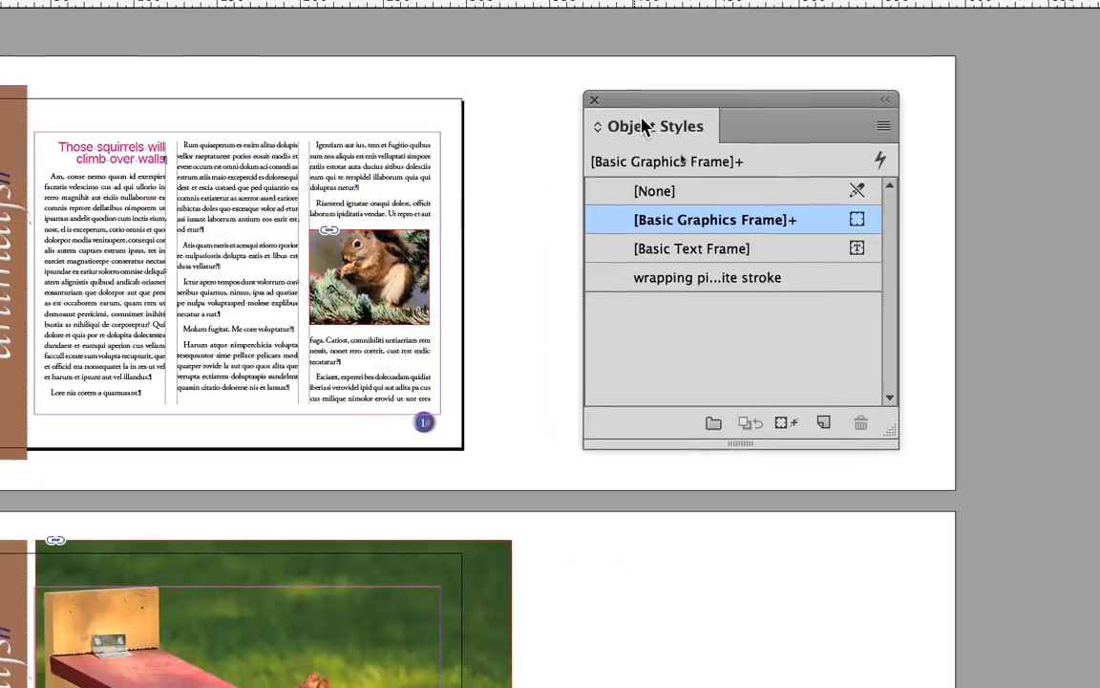
drag(648, 101, 821, 99)
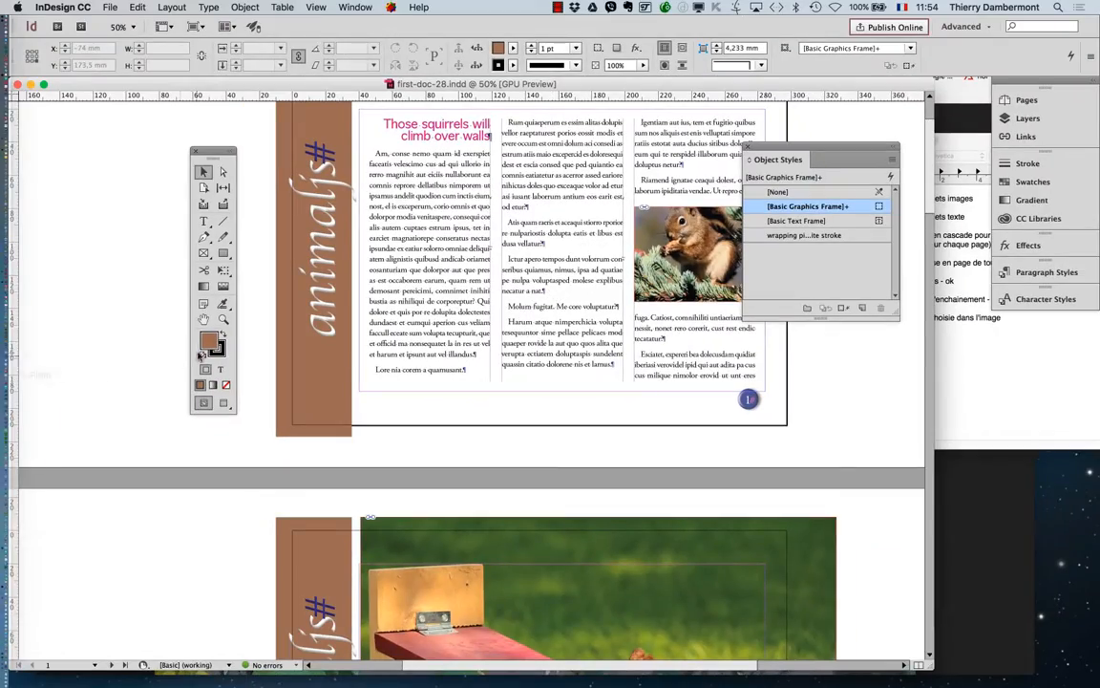
Examine the pictures on pages 1 to 4, checking their frames and the wrapping text around them.
drag(572, 308, 385, 331)
scroll(529, 278, up, 1)
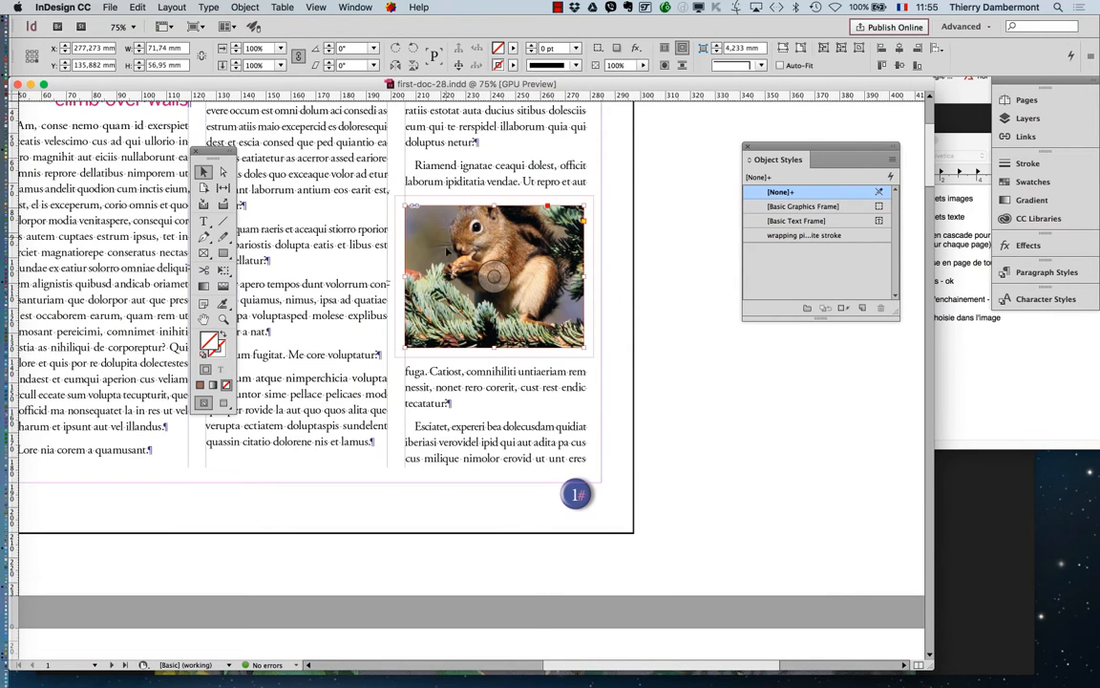
scroll(468, 444, down, 1)
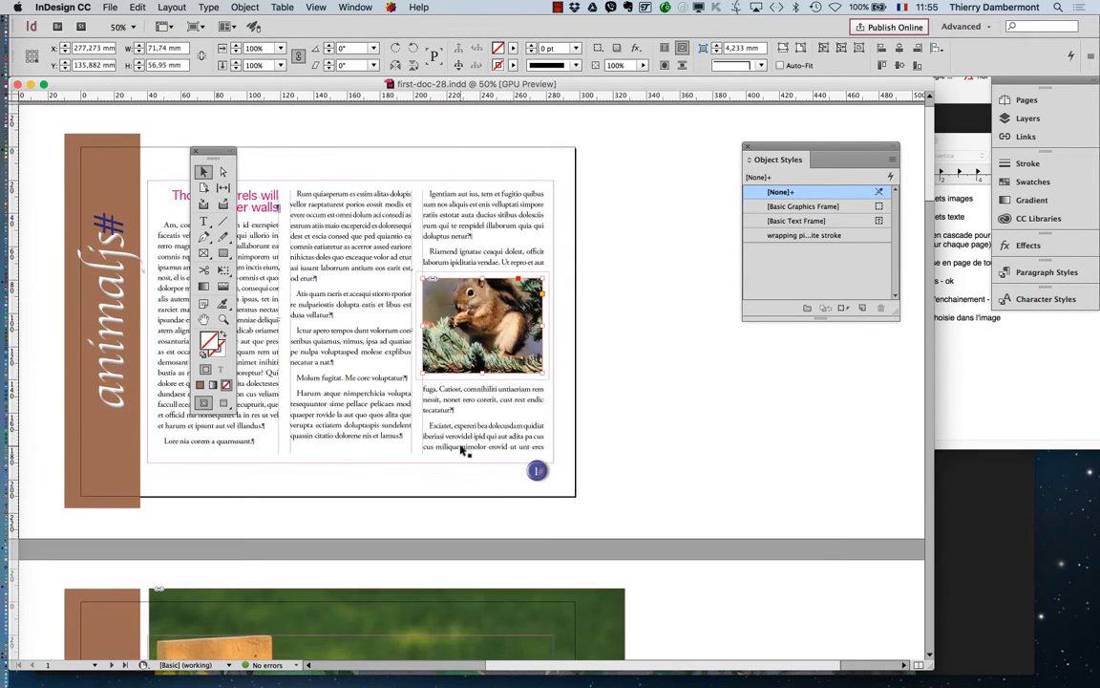
scroll(463, 447, down, 6)
scroll(459, 449, down, 8)
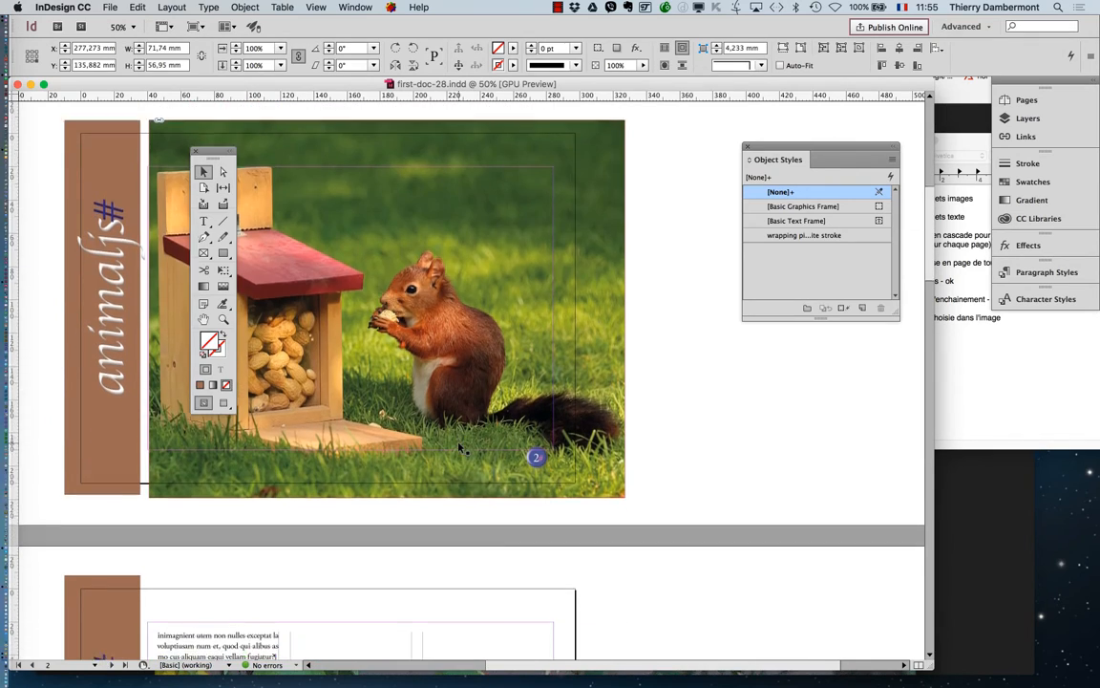
scroll(460, 449, down, 3)
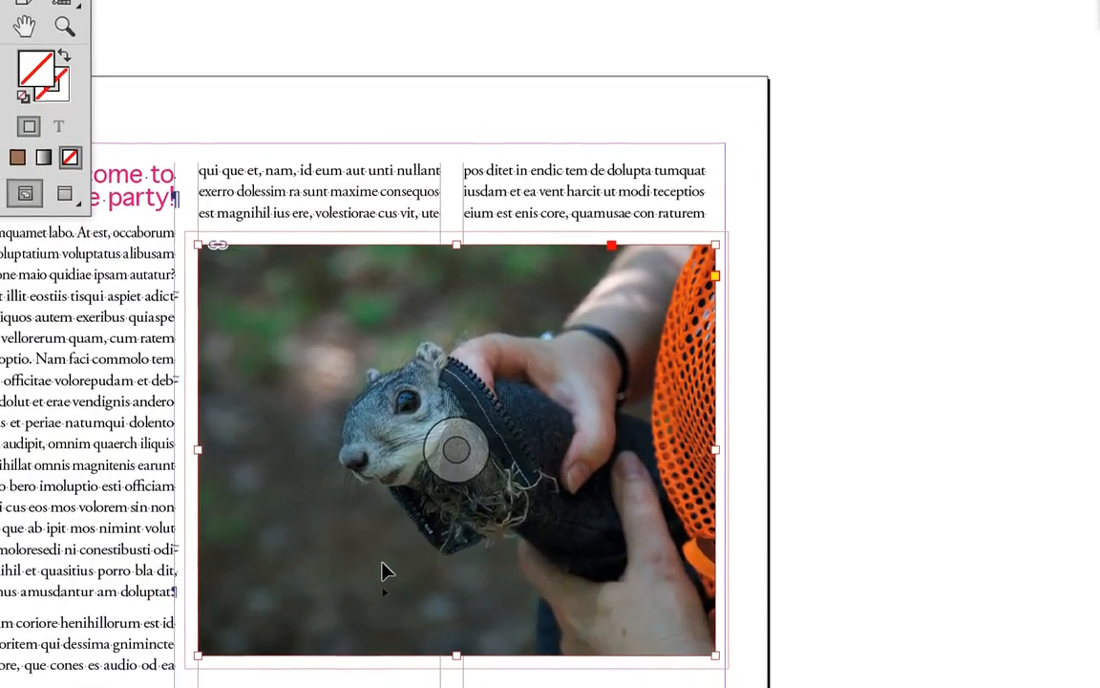
scroll(383, 573, down, 4)
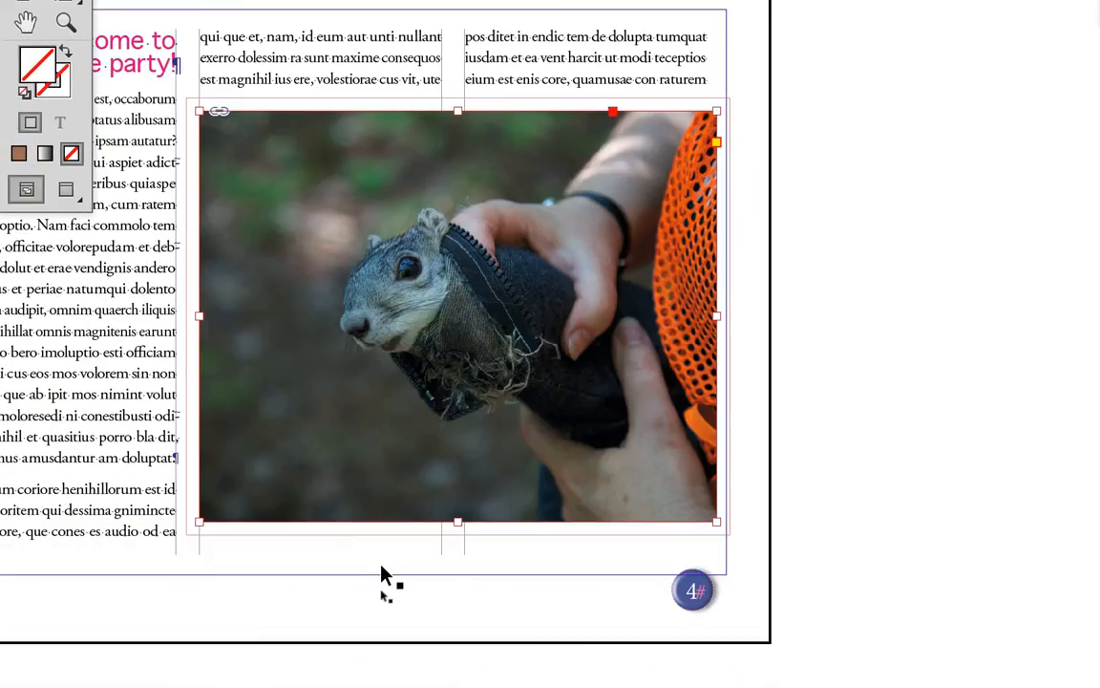
key(ctrl+minus)
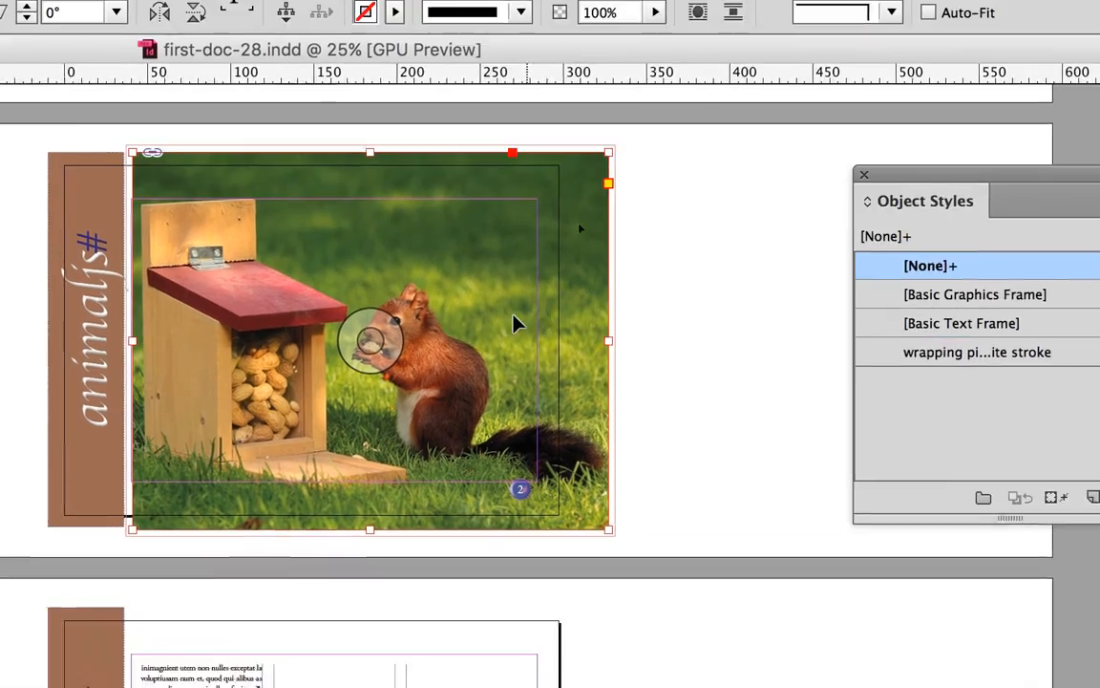
Open the Transparency effect settings for the small squirrel picture on page 1, beside the picture and with Preview enabled.
scroll(521, 411, up, 6)
click(495, 324)
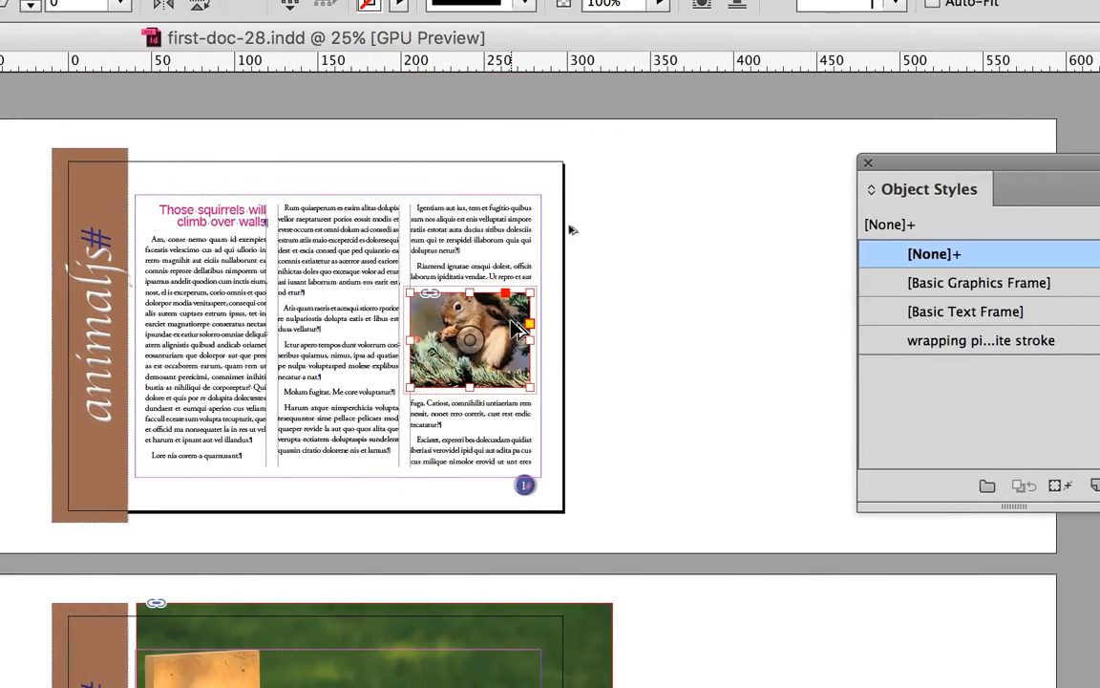
key(super+=)
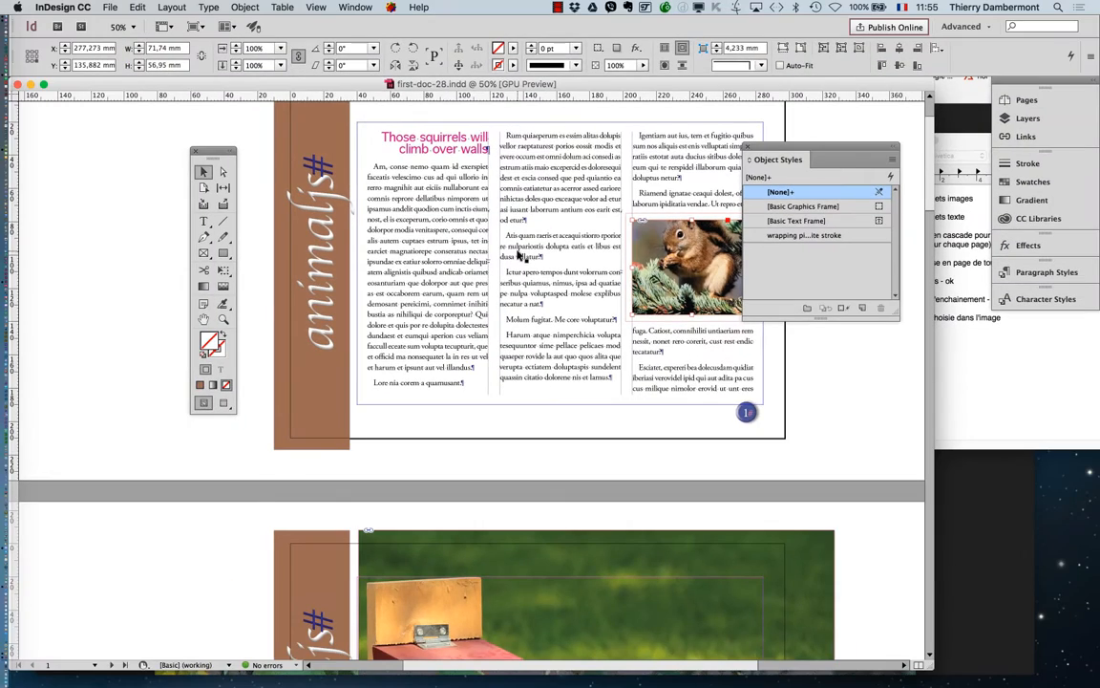
click(214, 323)
drag(656, 342, 494, 342)
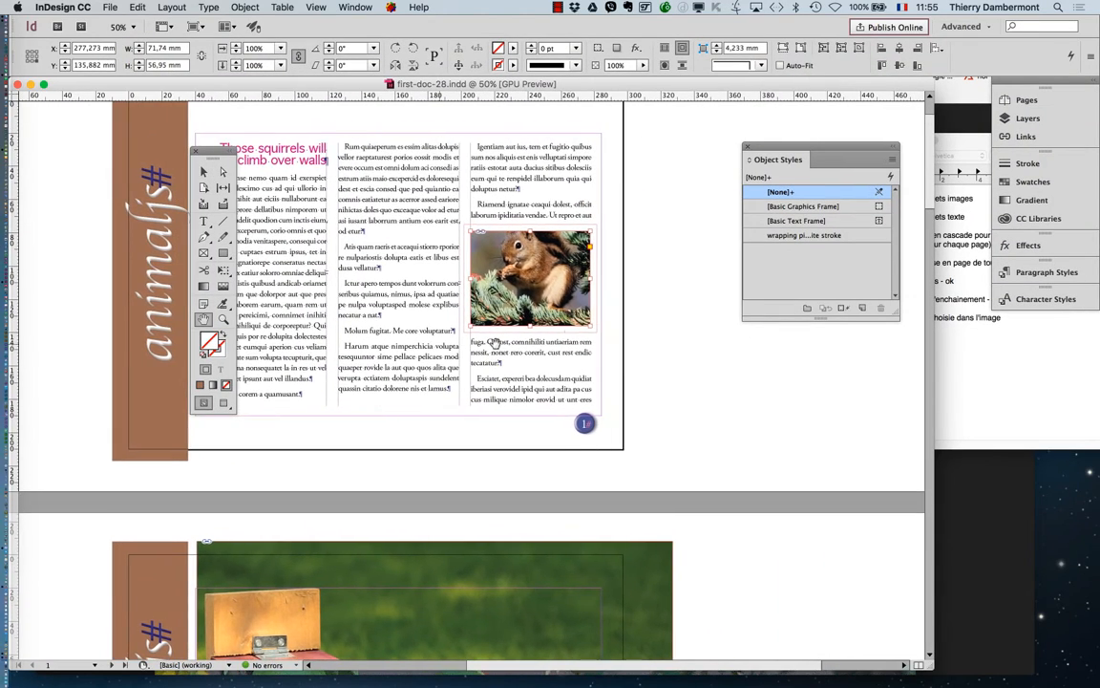
key(super+1)
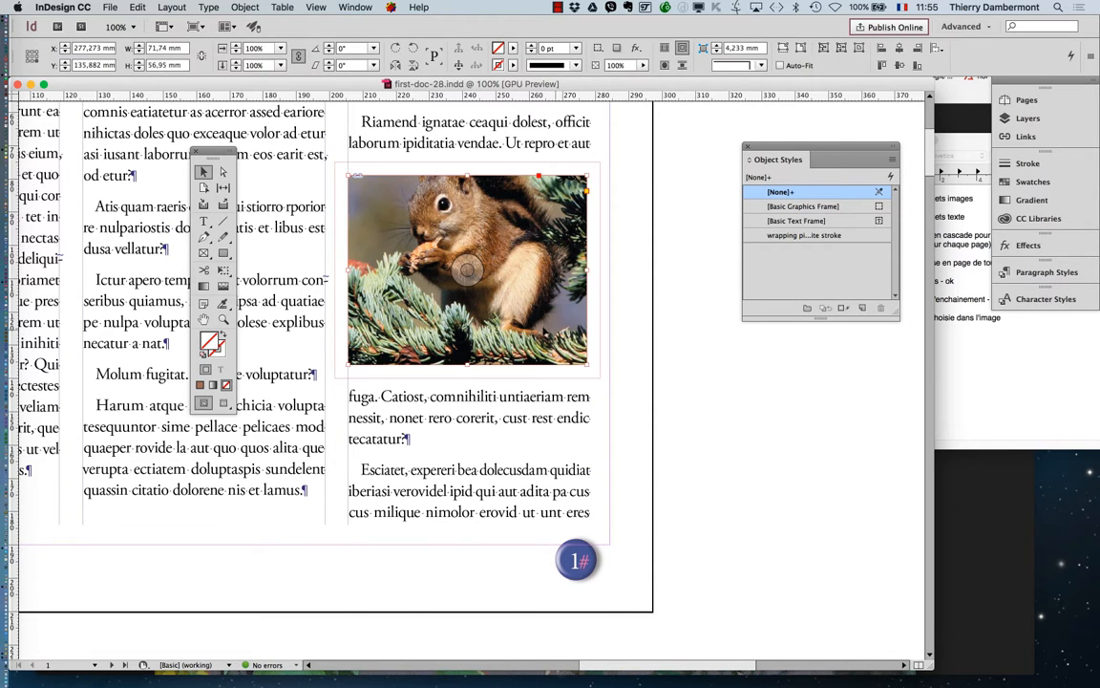
click(245, 7)
mouse_move(296, 297)
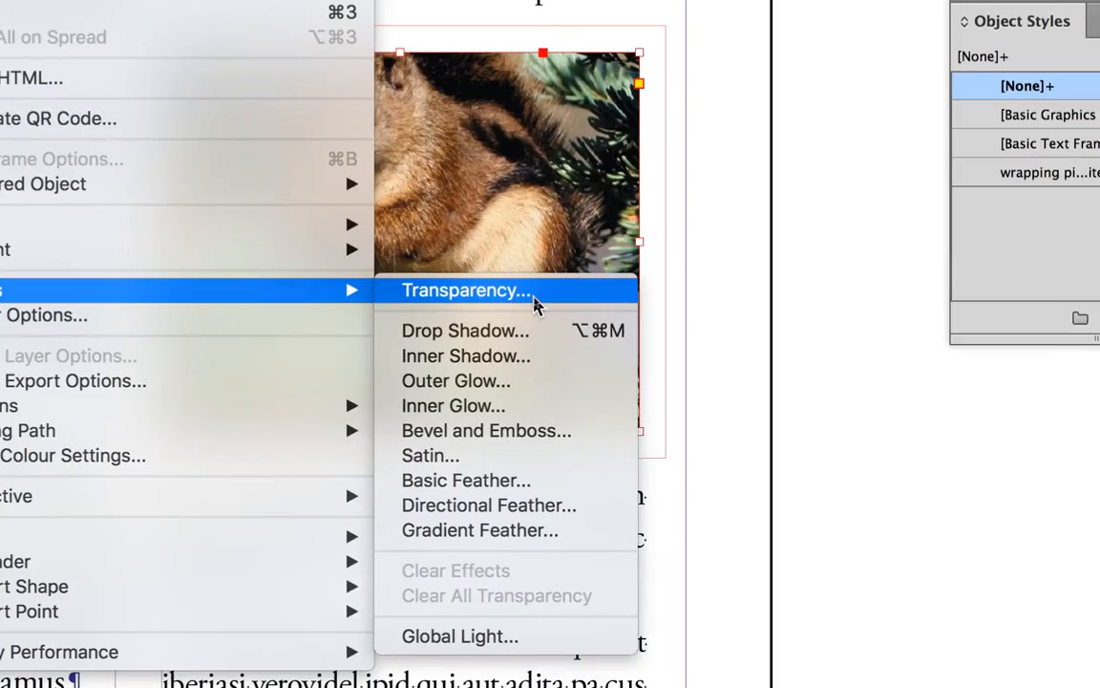
click(535, 304)
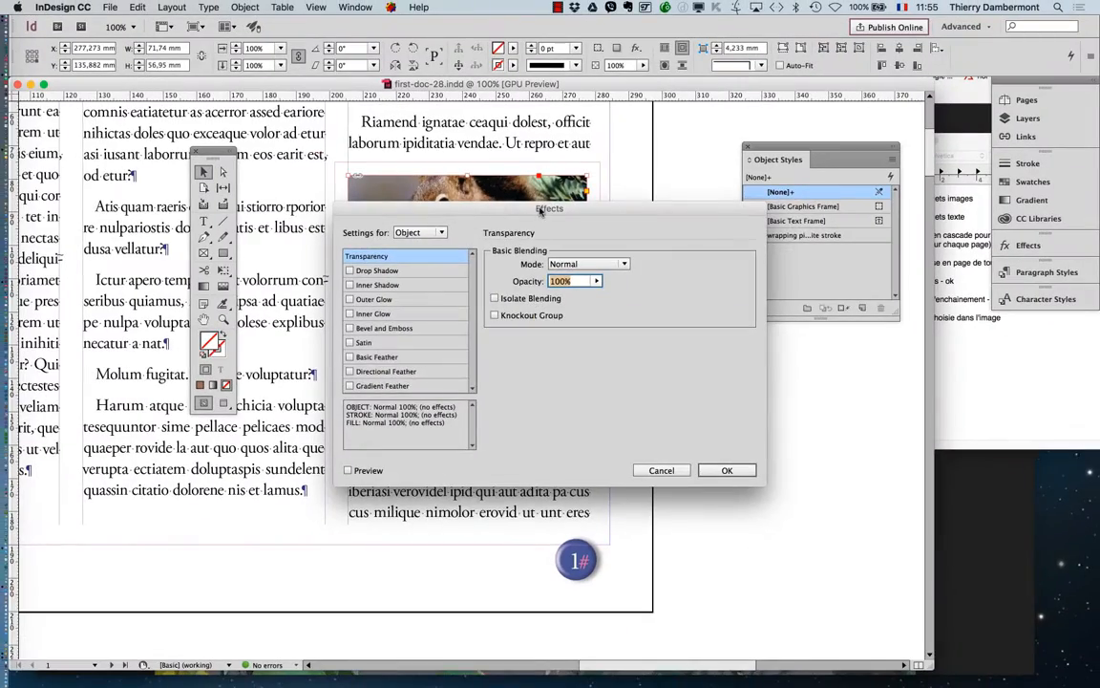
drag(539, 210, 807, 117)
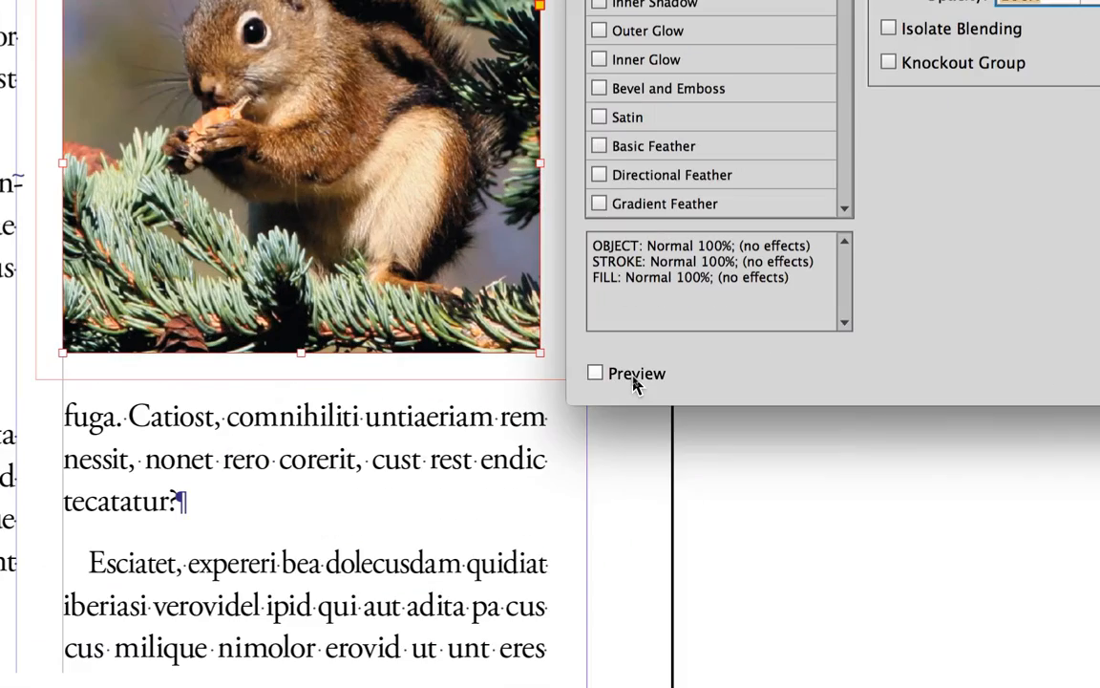
click(632, 377)
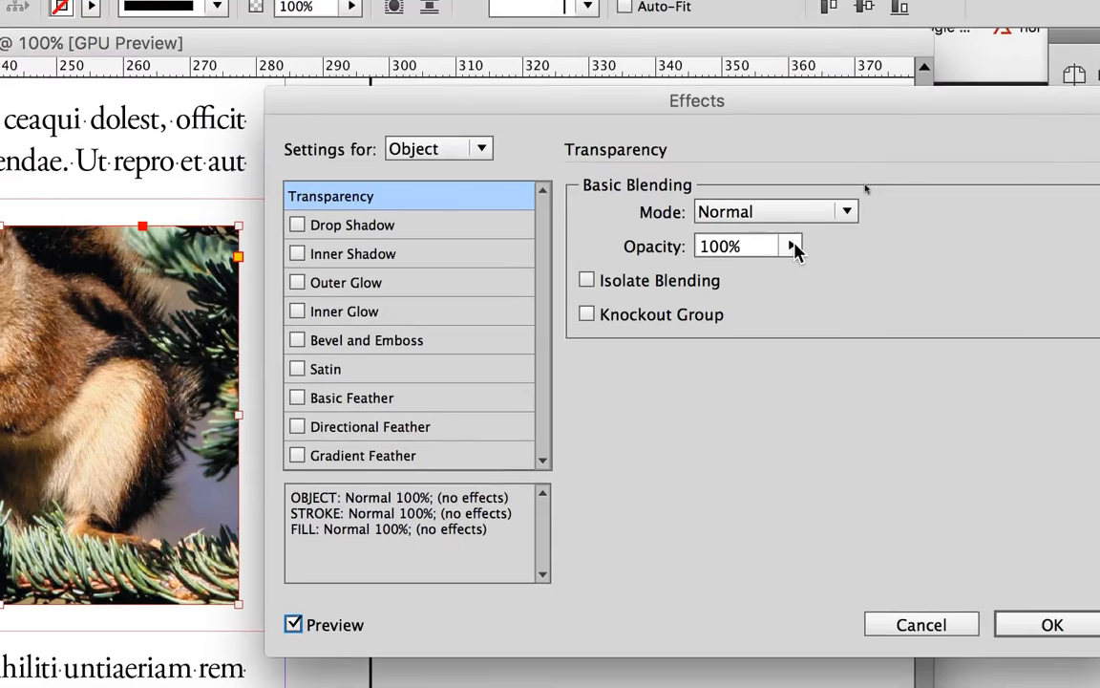
Keep the squirrel picture's opacity at 100% after trying the slider, and apply a Drop Shadow with its settings shown.
click(937, 115)
mouse_move(781, 262)
mouse_down()
mouse_move(700, 254)
mouse_move(800, 260)
mouse_up()
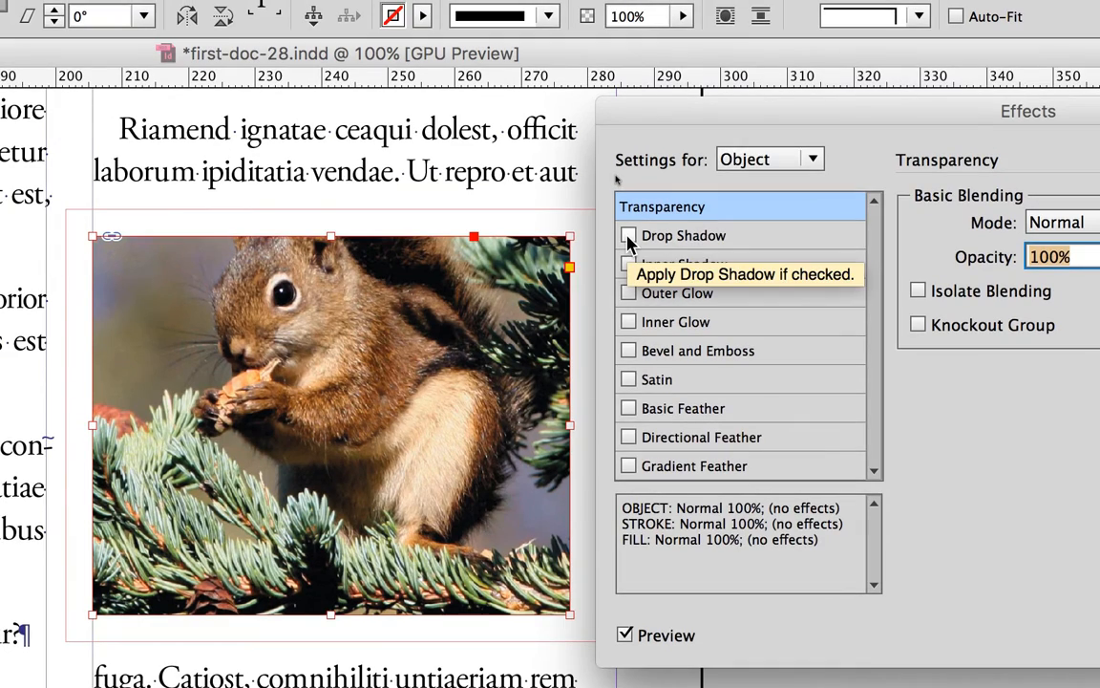
click(629, 236)
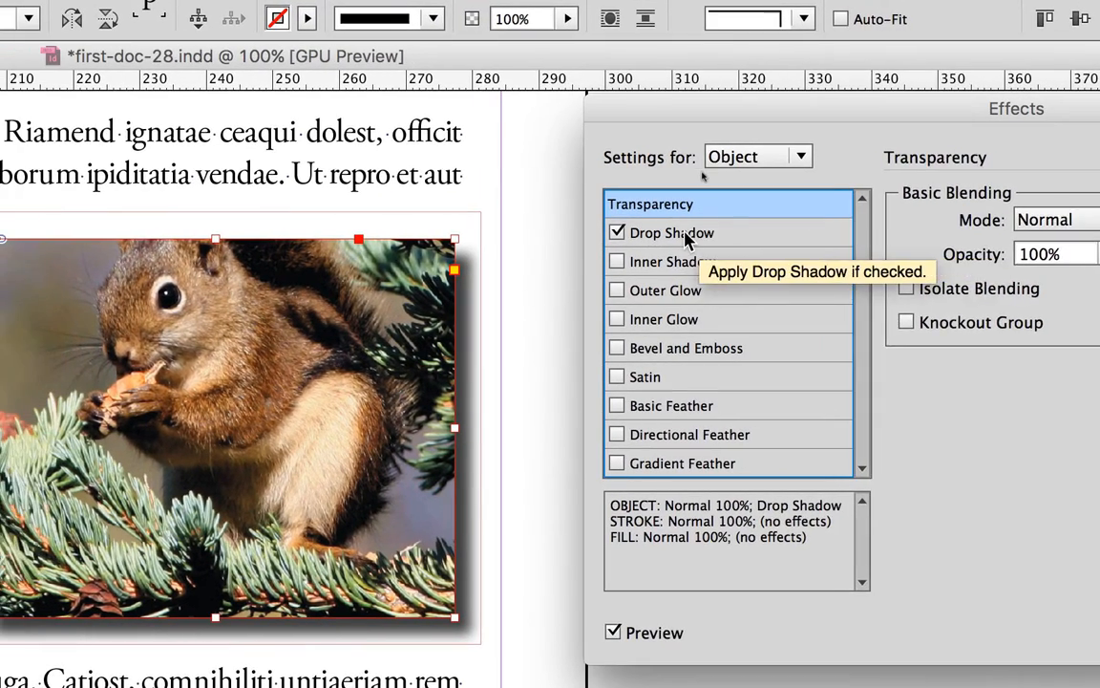
click(686, 238)
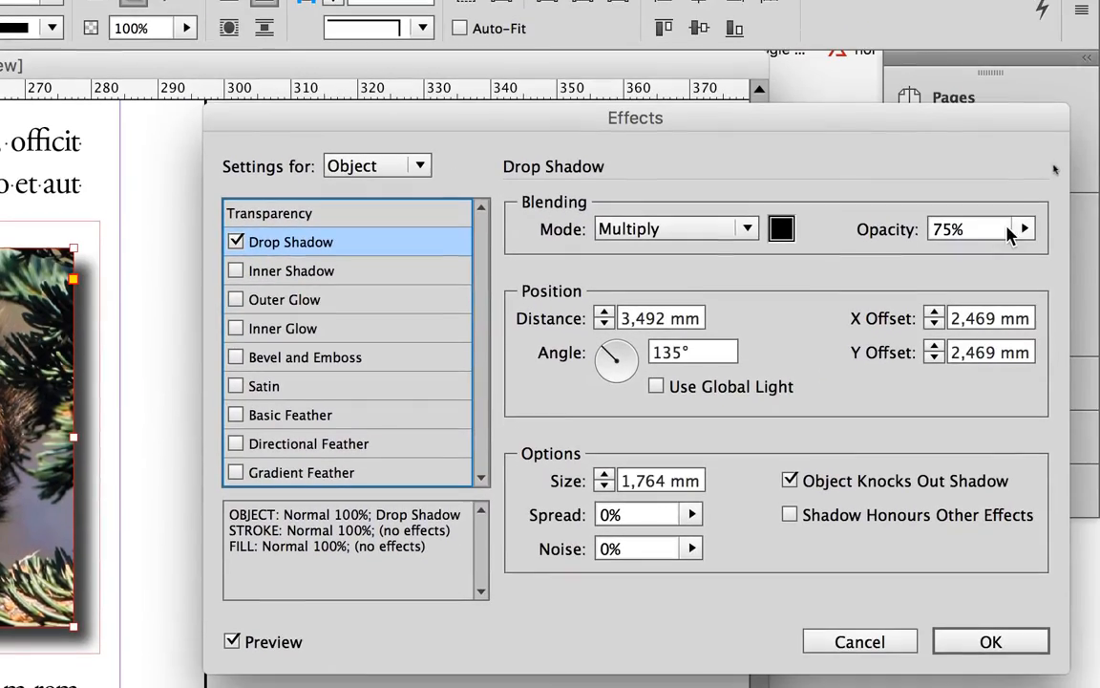
Set the drop shadow's opacity to about 38% and its angle to 117°.
click(1024, 230)
drag(997, 254, 948, 258)
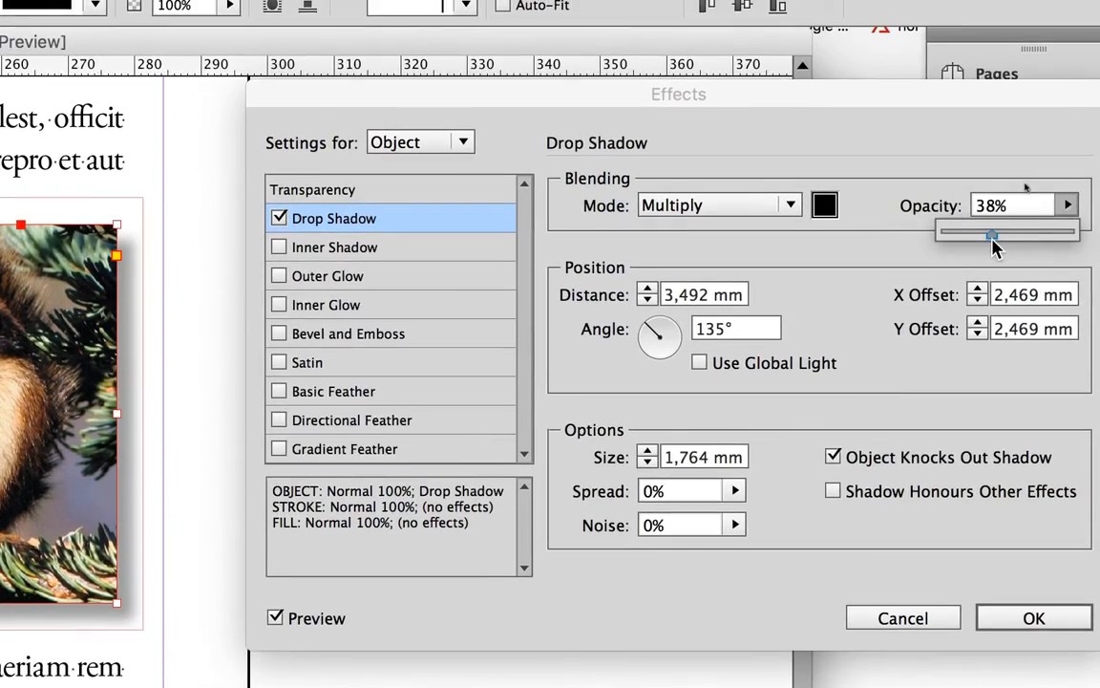
drag(993, 246, 994, 247)
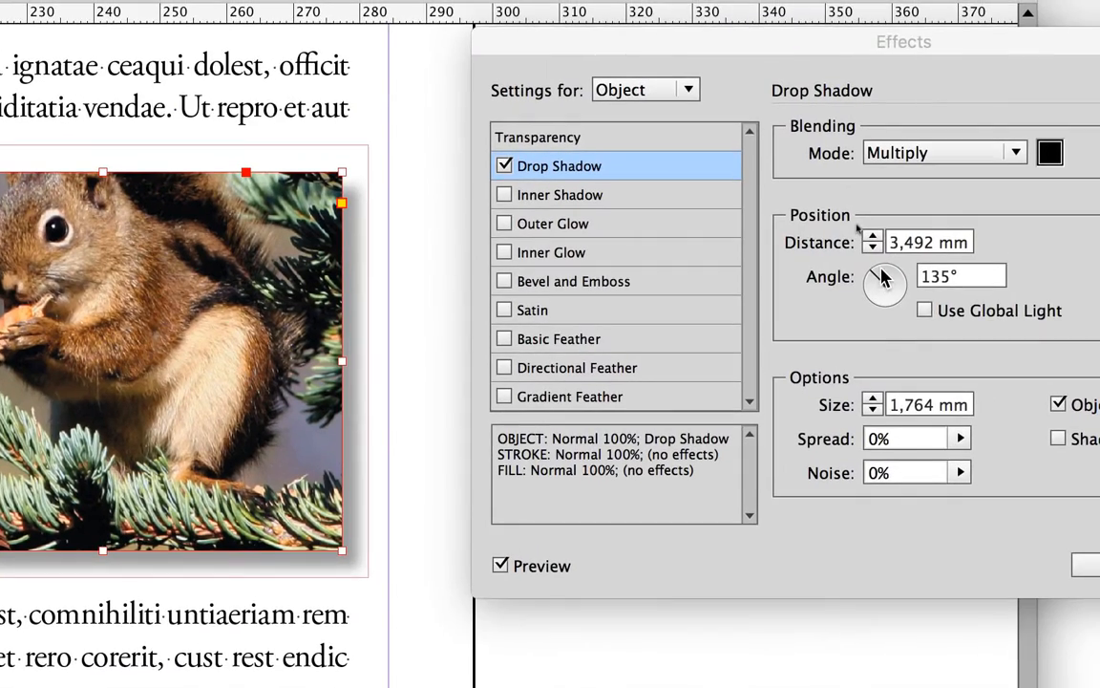
click(881, 277)
drag(882, 277, 879, 273)
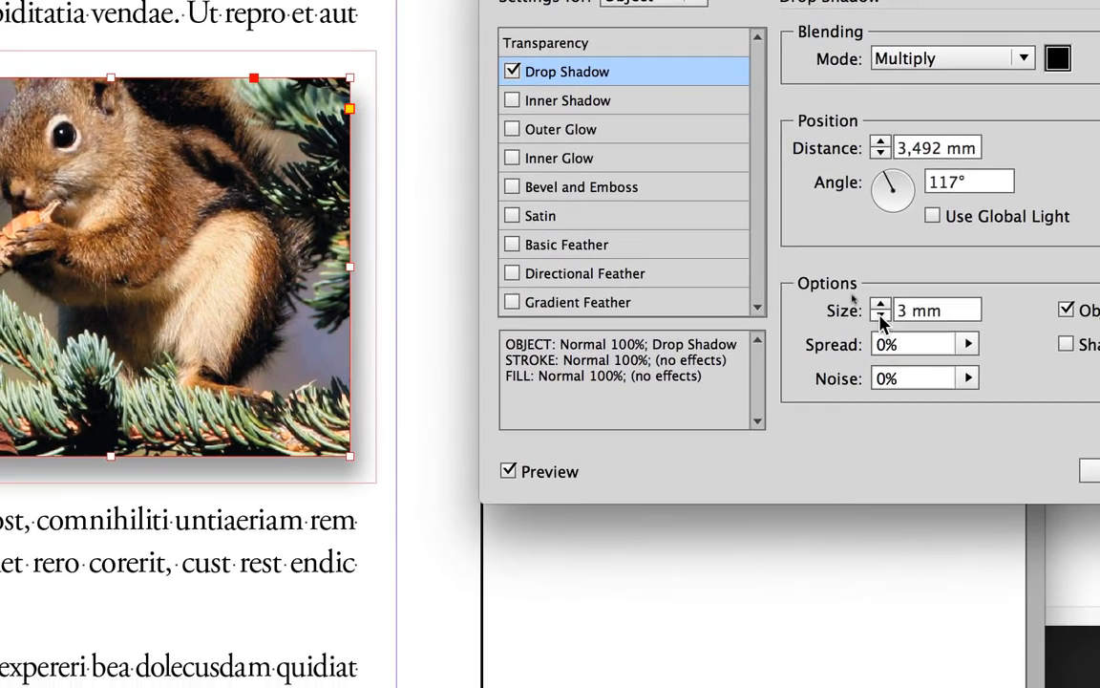
Set the squirrel picture's drop shadow size to 2 mm and its distance to 3 mm.
click(884, 336)
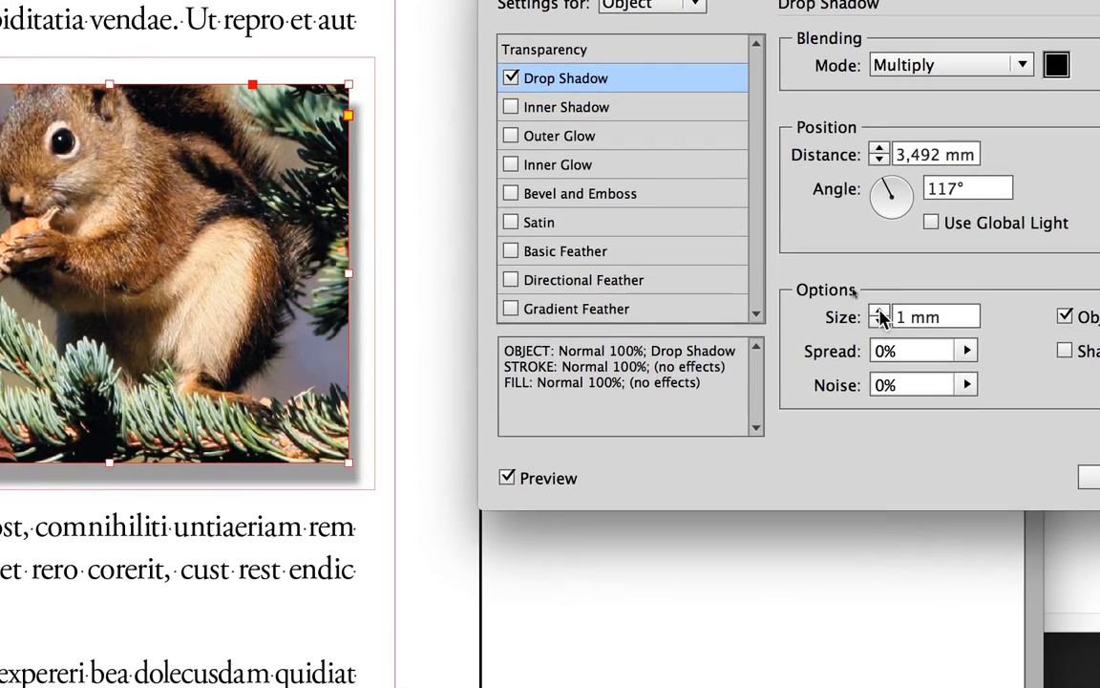
click(879, 305)
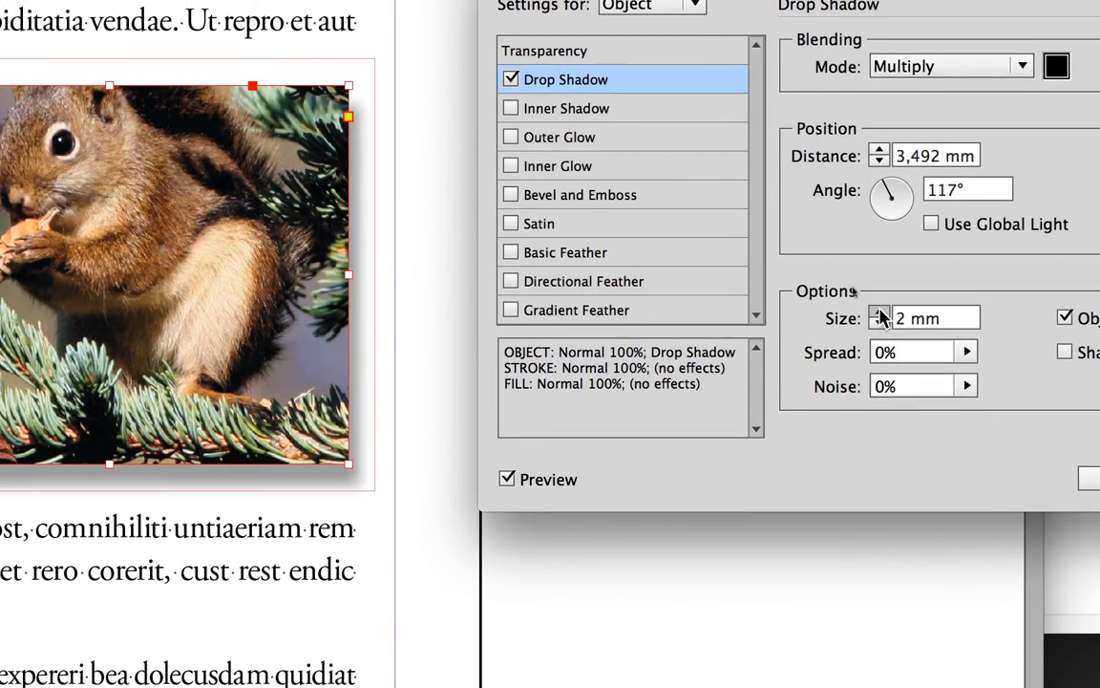
click(878, 312)
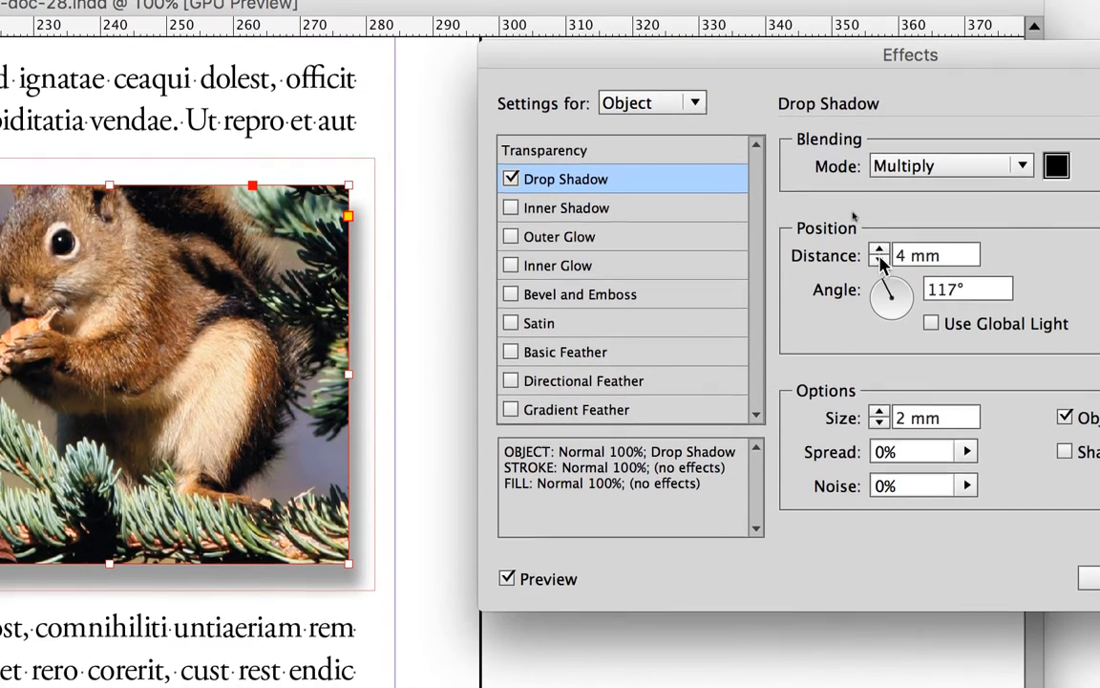
click(879, 265)
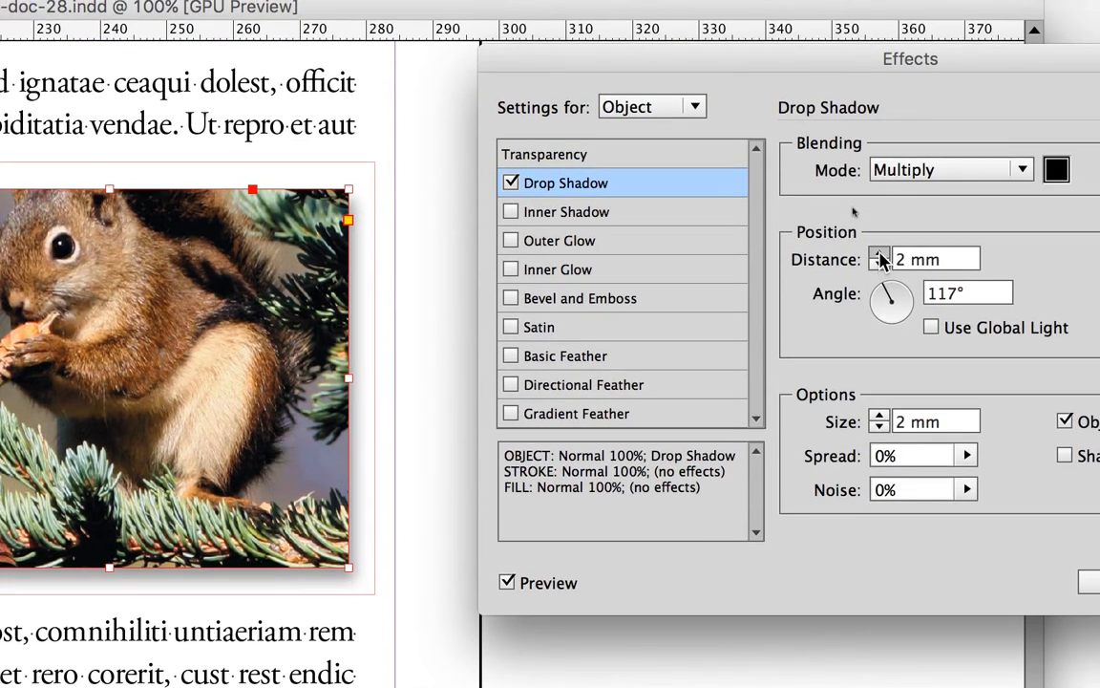
click(877, 248)
Set the drop shadow's angle to 67°, apply the effect to the squirrel picture and deselect it.
click(897, 291)
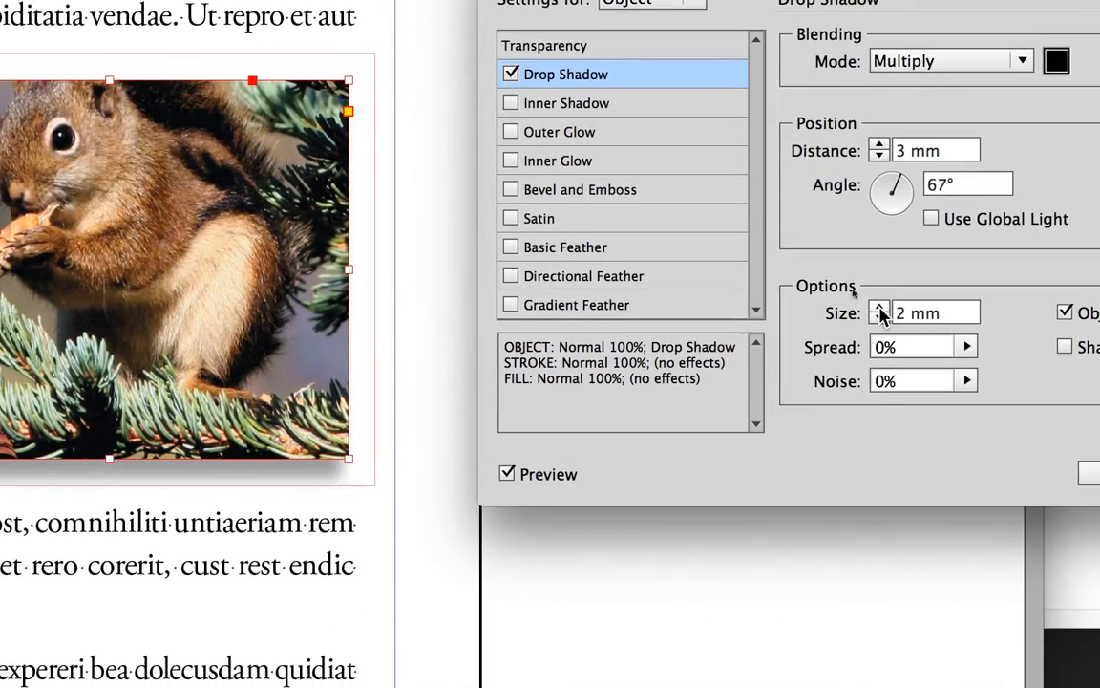
click(868, 404)
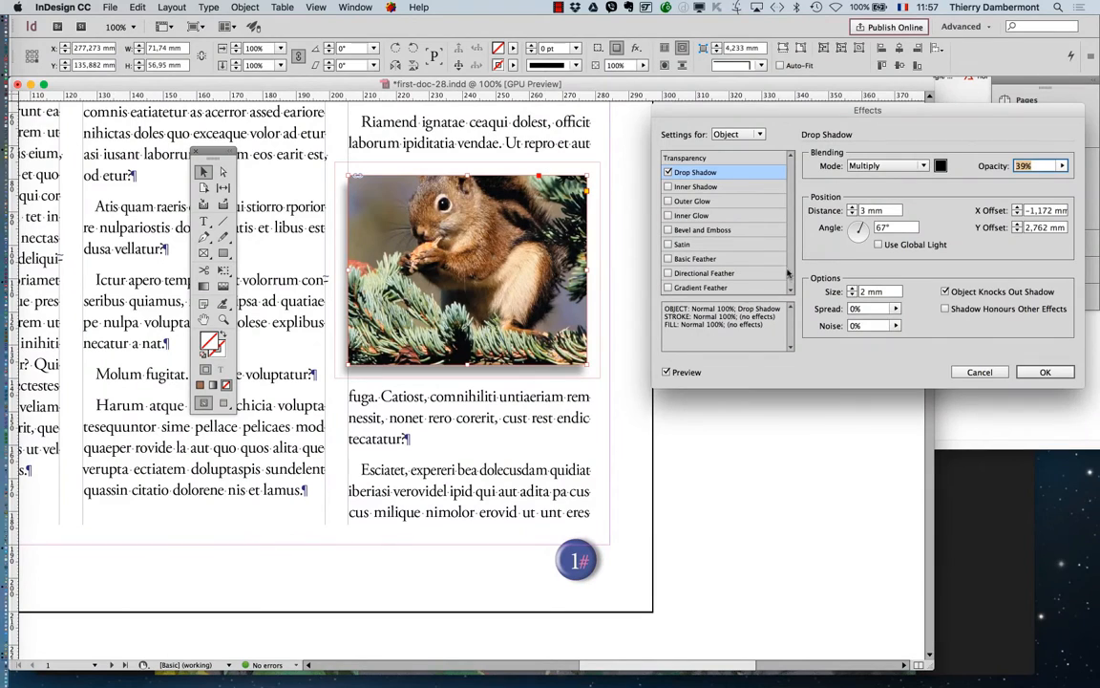
drag(779, 116, 749, 265)
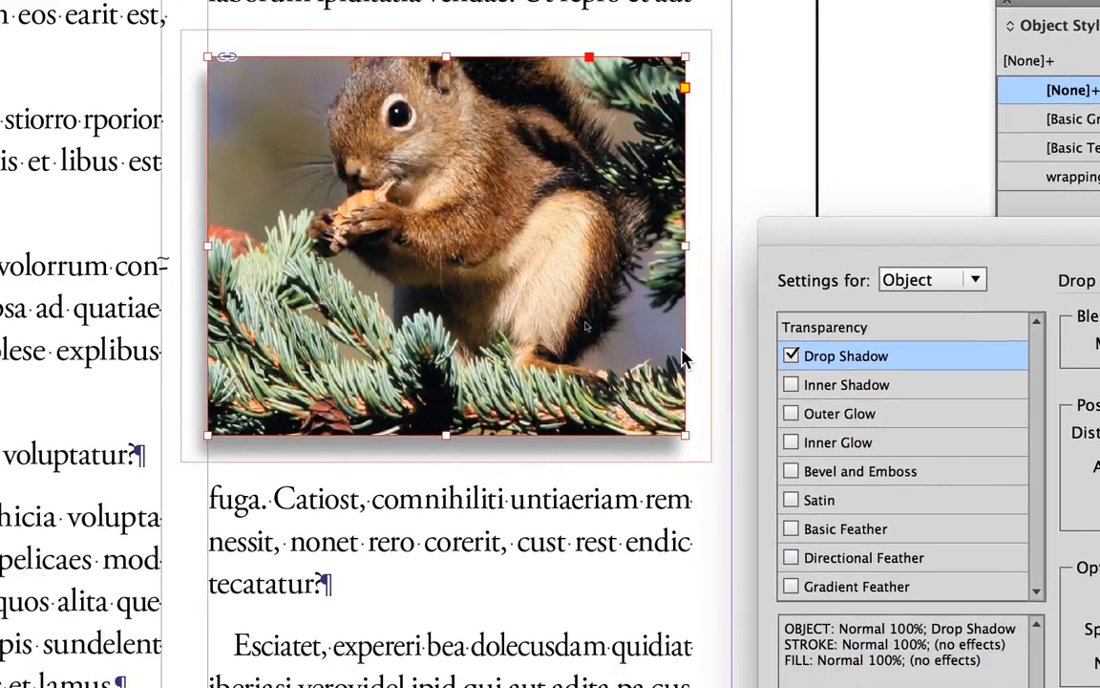
click(977, 489)
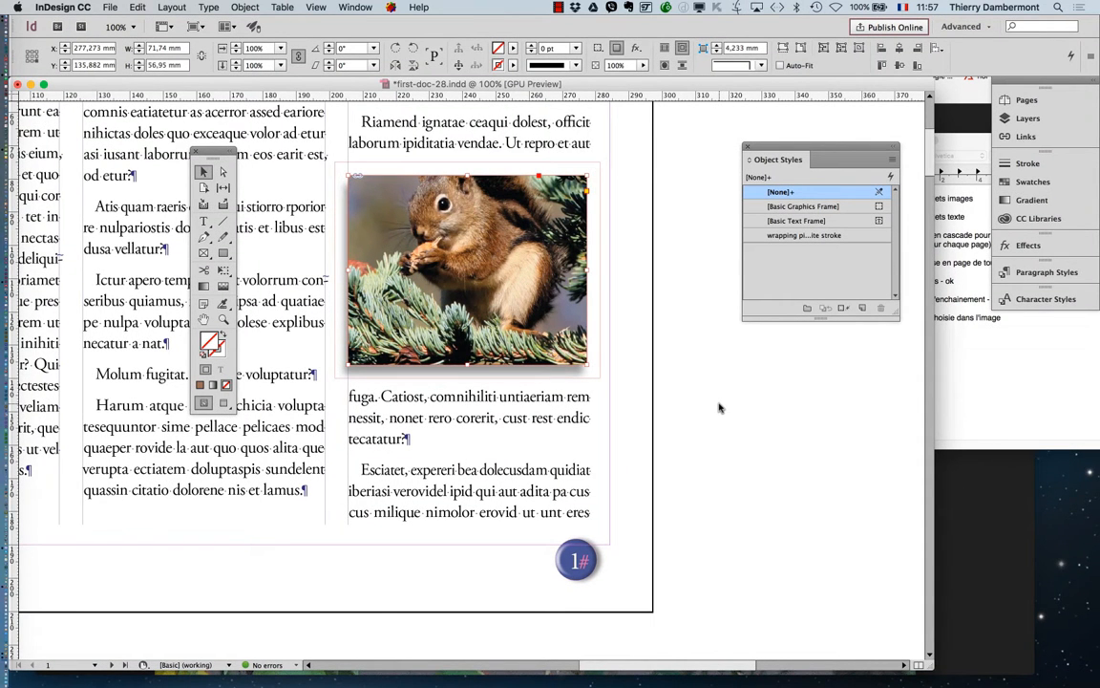
click(719, 408)
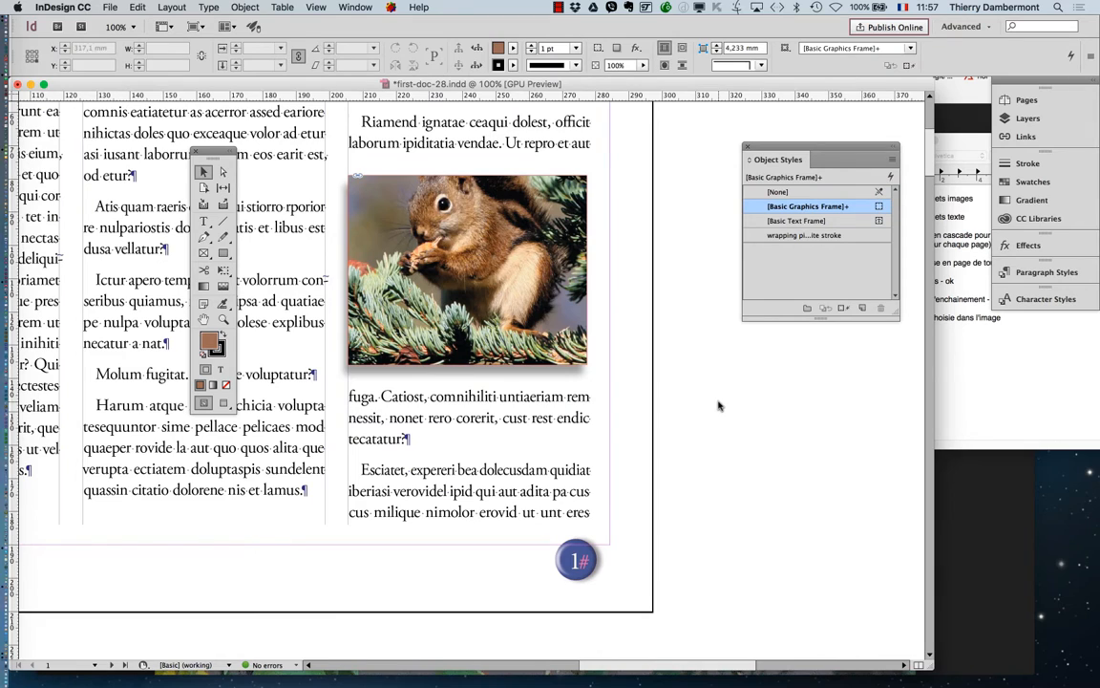
Select the squirrel picture again and display the complete list of colour swatches in a floating, enlarged view beside it.
click(554, 345)
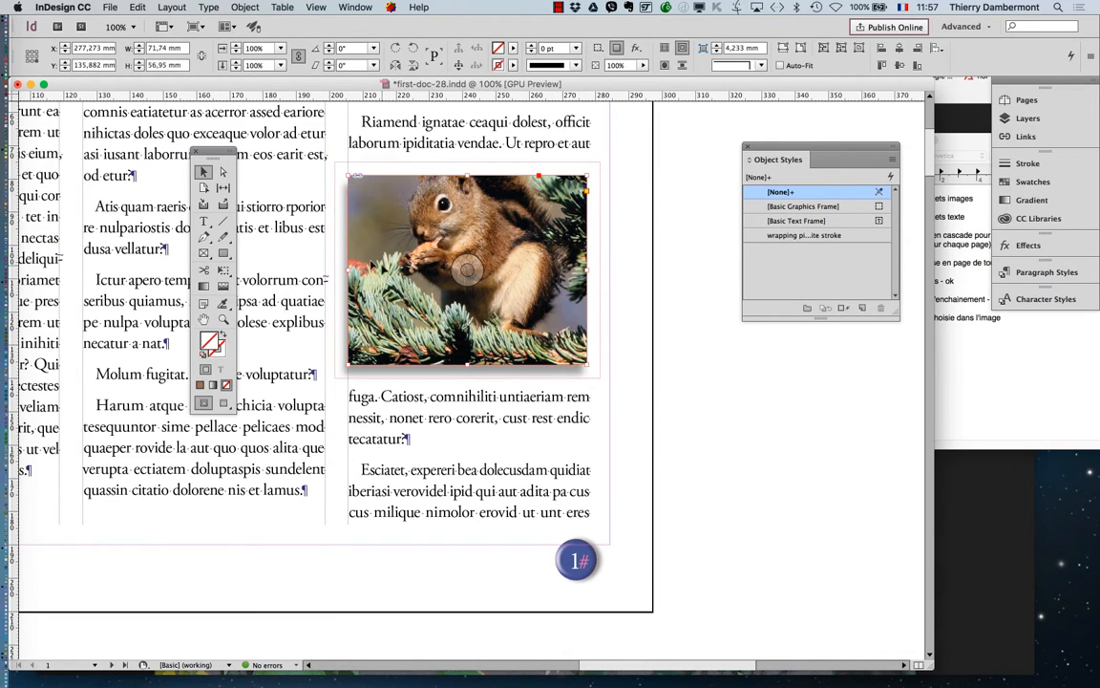
drag(225, 162, 272, 125)
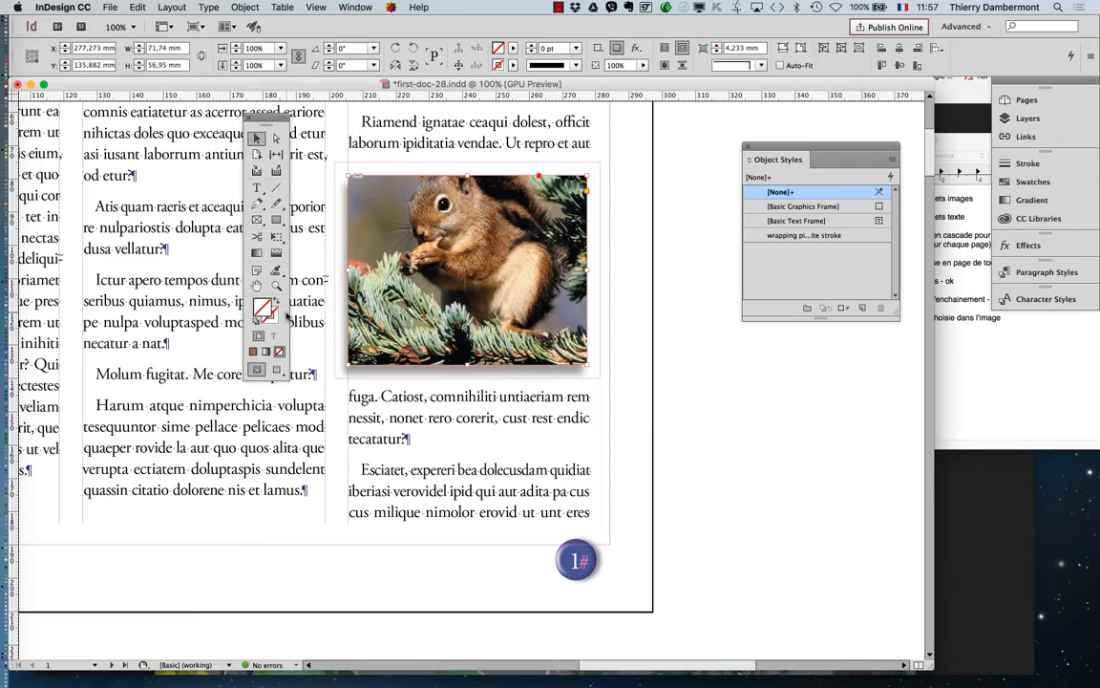
click(644, 264)
click(528, 205)
click(355, 7)
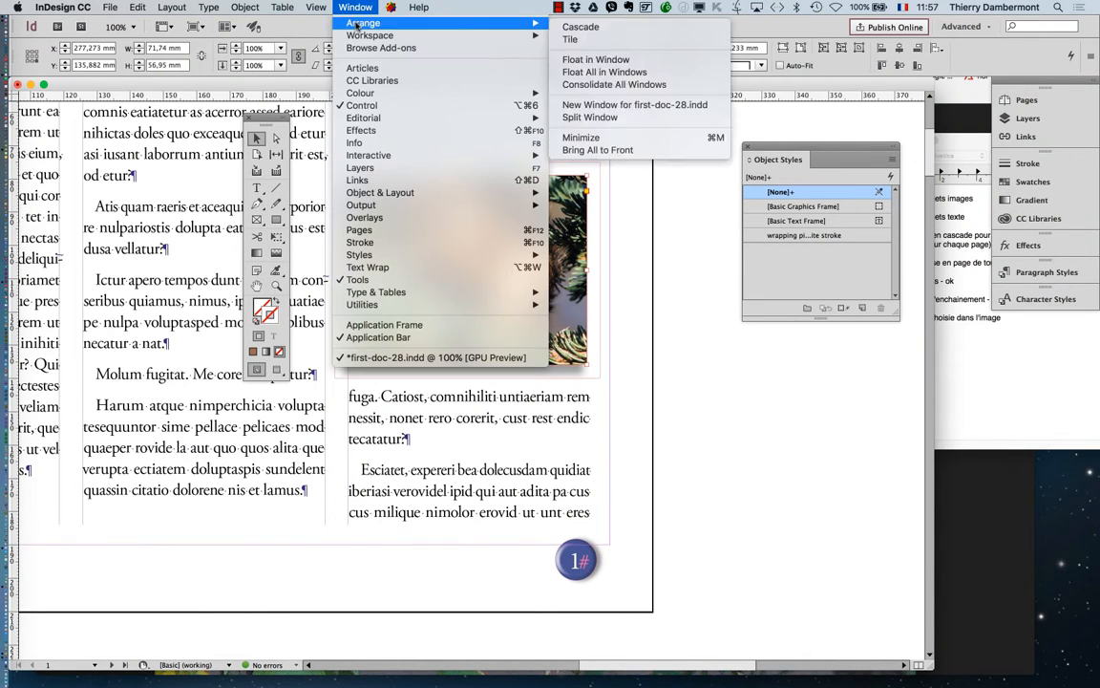
mouse_move(358, 95)
click(580, 131)
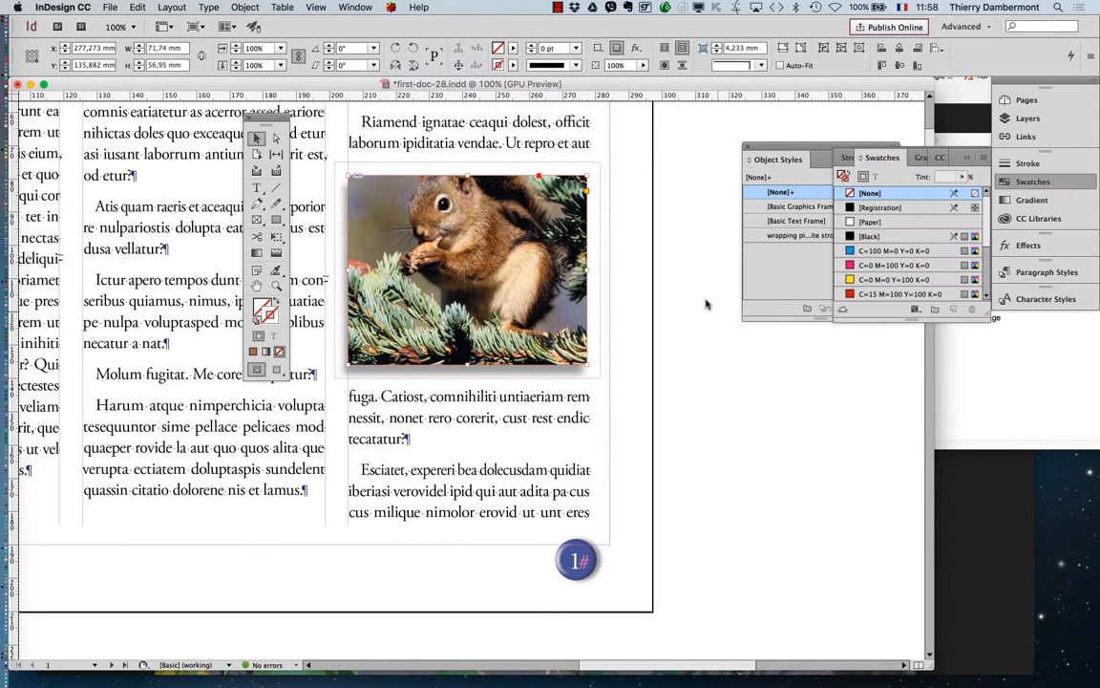
drag(861, 170, 679, 169)
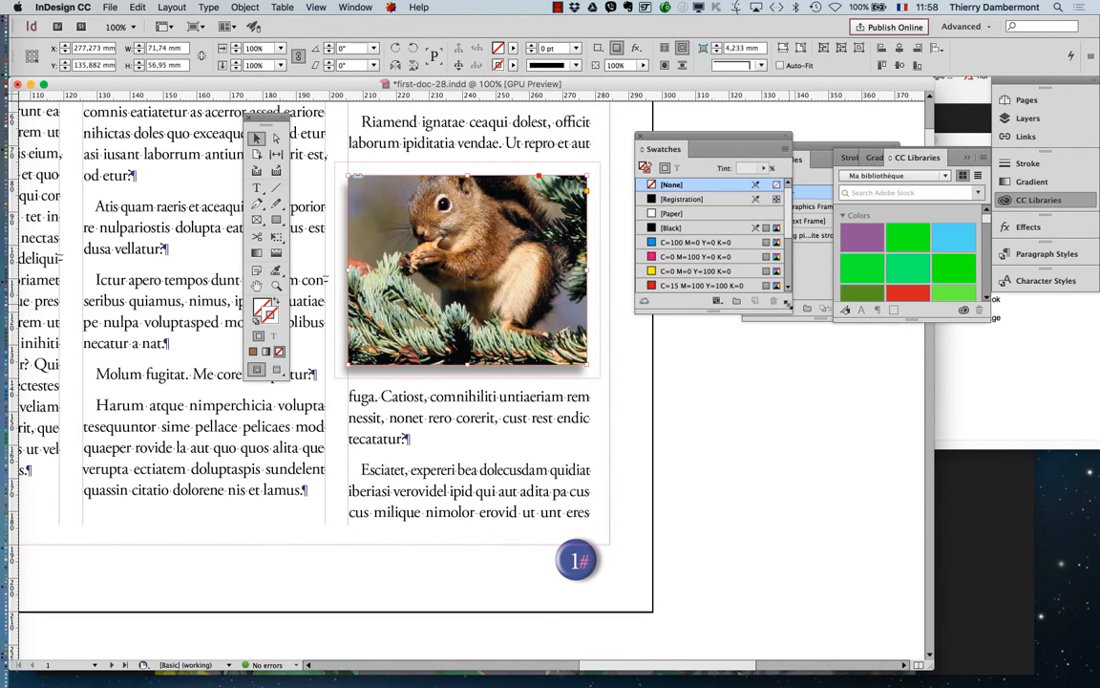
drag(787, 303, 789, 439)
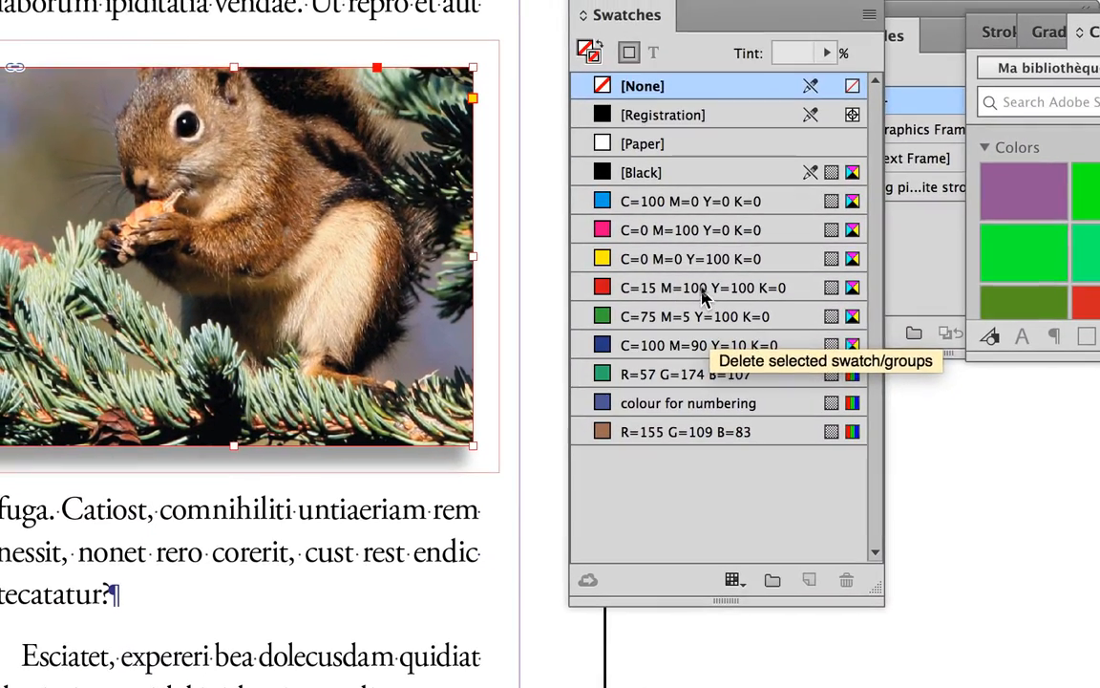
Colour the picture frame's stroke with the C=100 M=0 Y=0 K=0 swatch after trying red, and move the swatches clear of the picture.
click(700, 276)
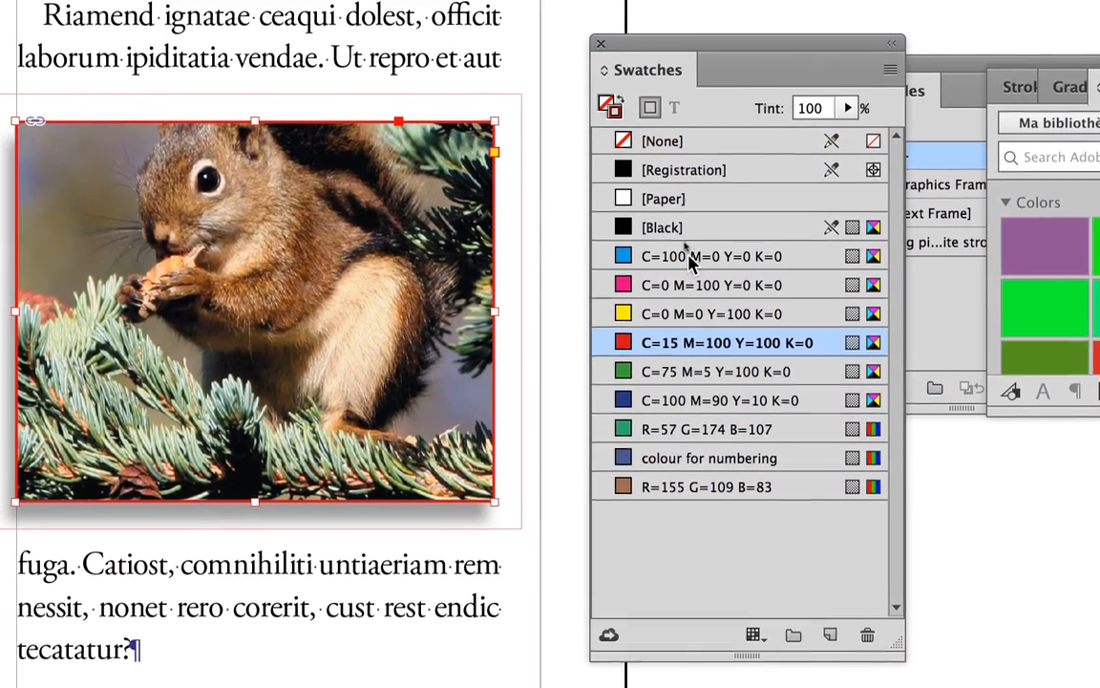
click(672, 203)
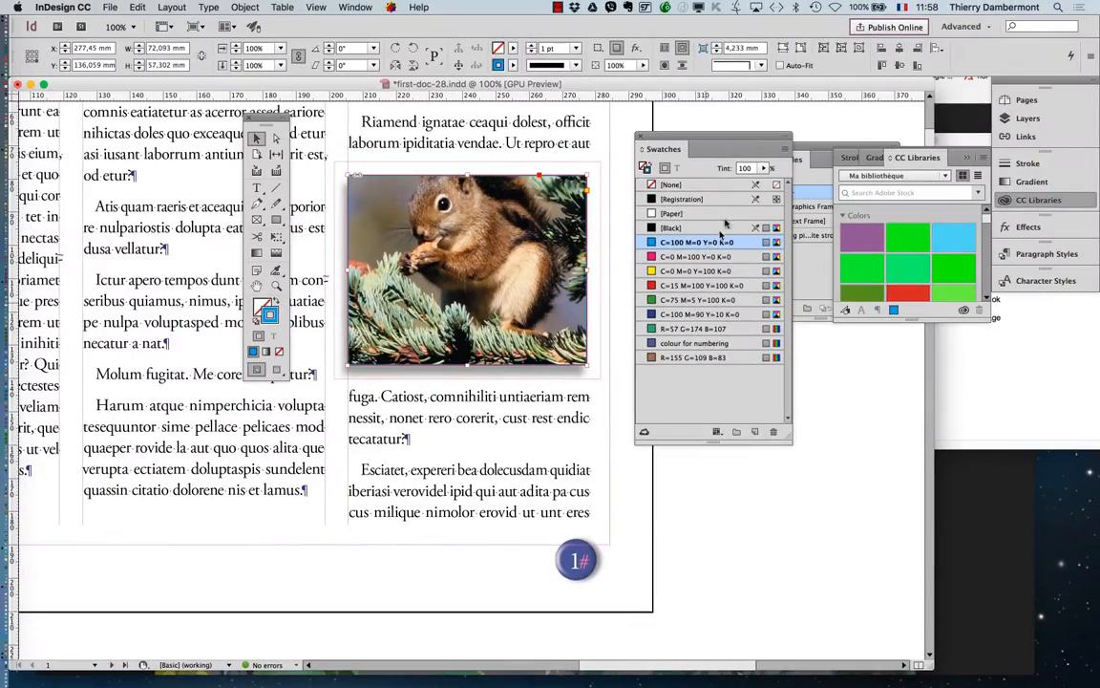
drag(692, 141, 109, 185)
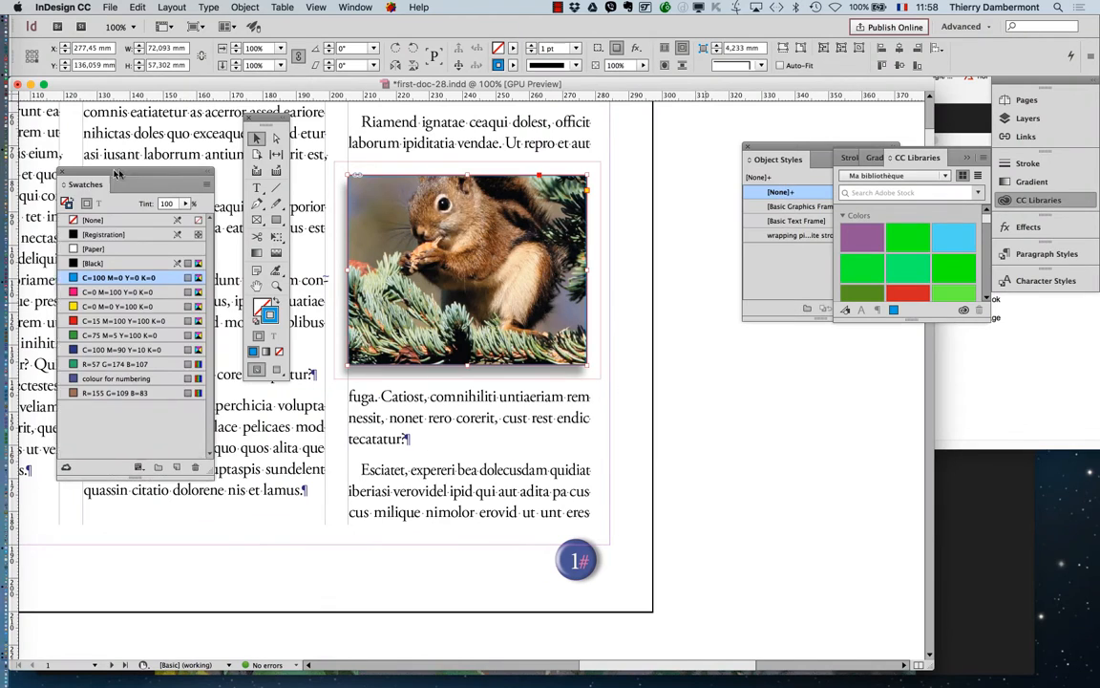
Show the stroke settings beside the squirrel picture and set its stroke weight to 5 pt.
click(355, 7)
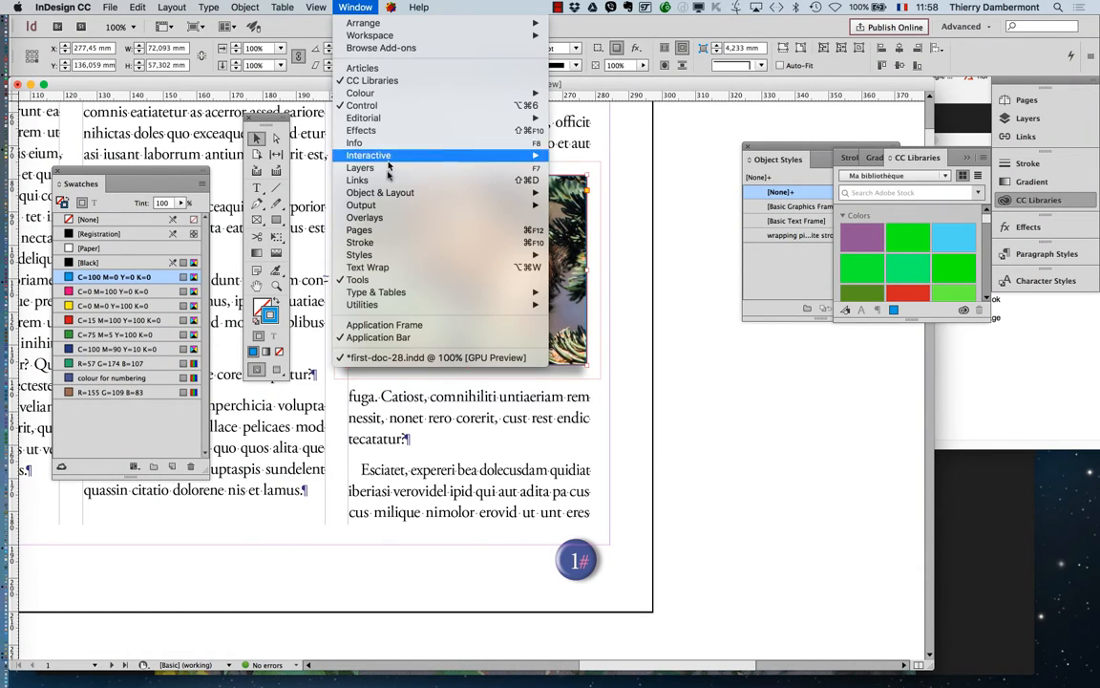
click(655, 308)
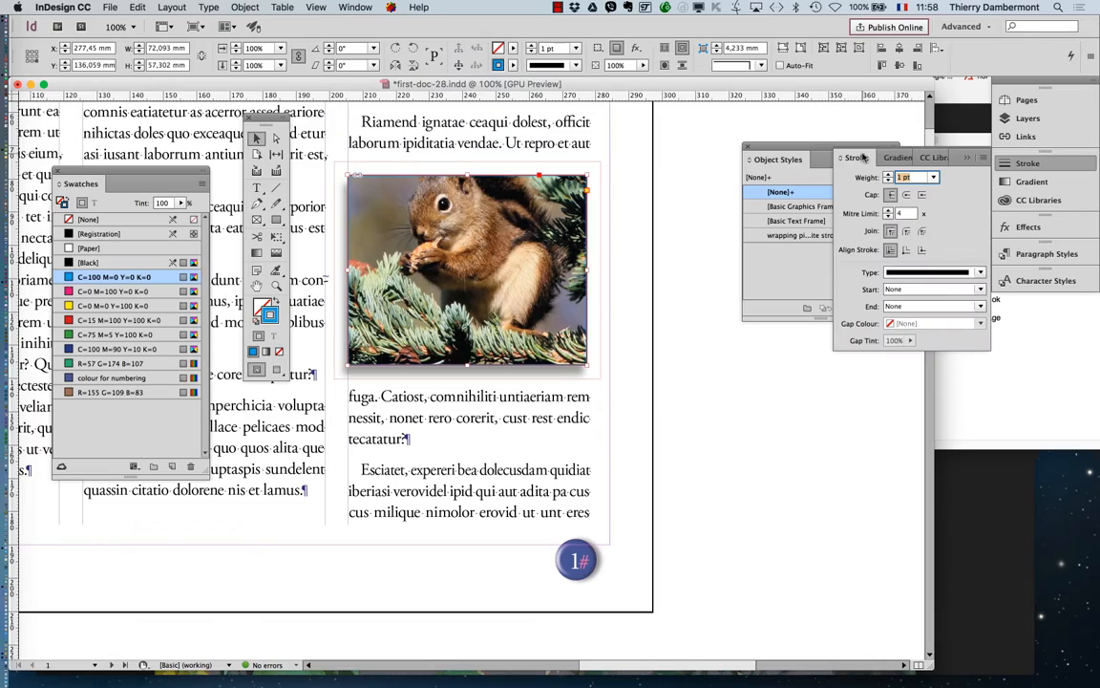
drag(863, 157, 616, 202)
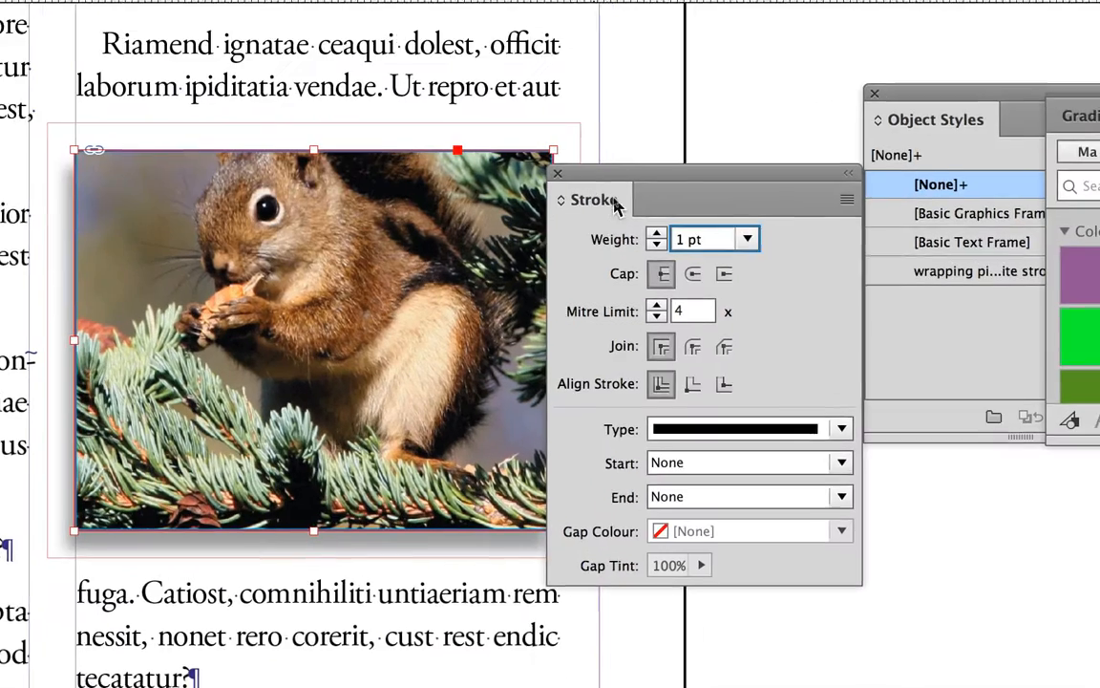
click(656, 234)
click(657, 234)
click(657, 234)
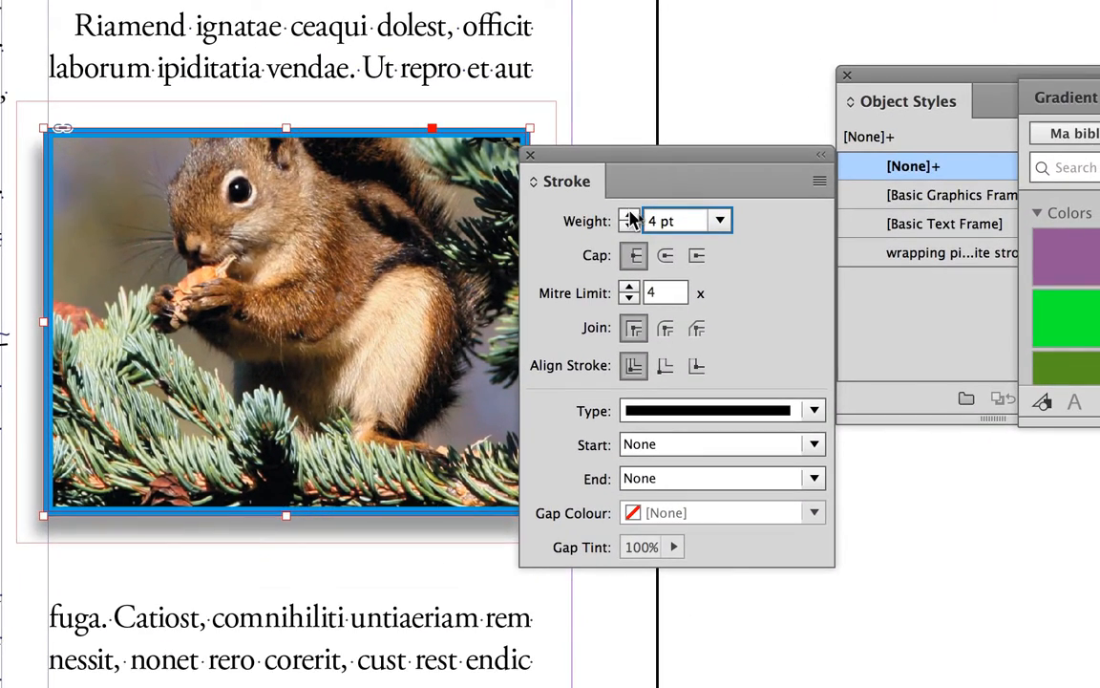
click(631, 215)
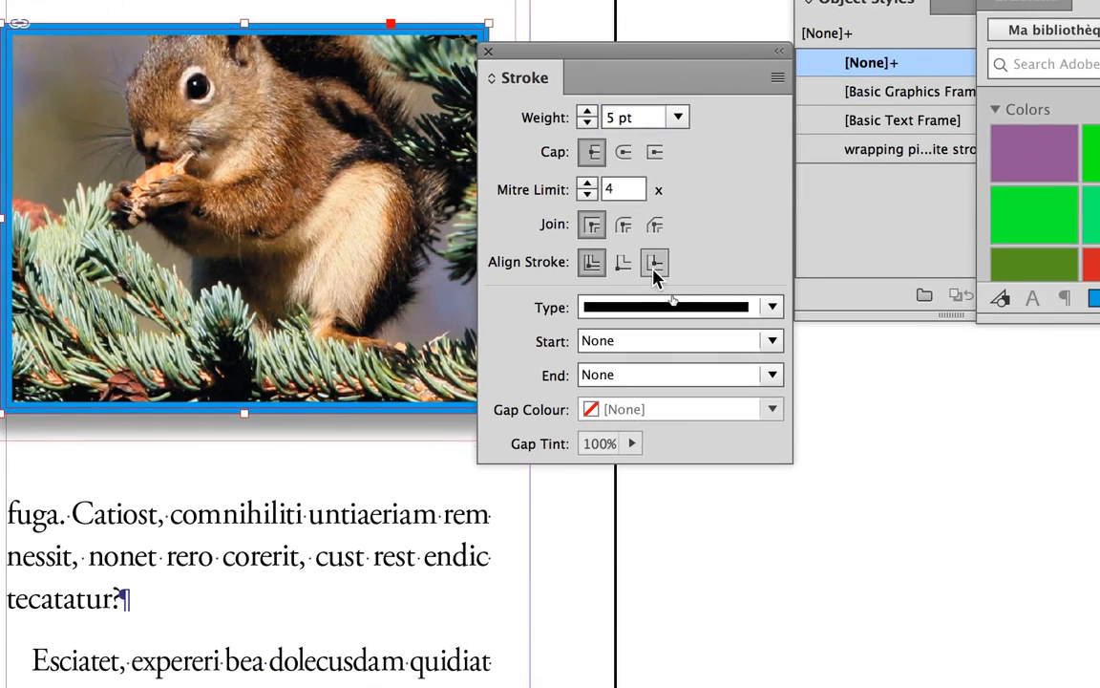
Align the blue stroke to the outside of the picture frame, close the stroke settings and deselect the picture.
click(655, 263)
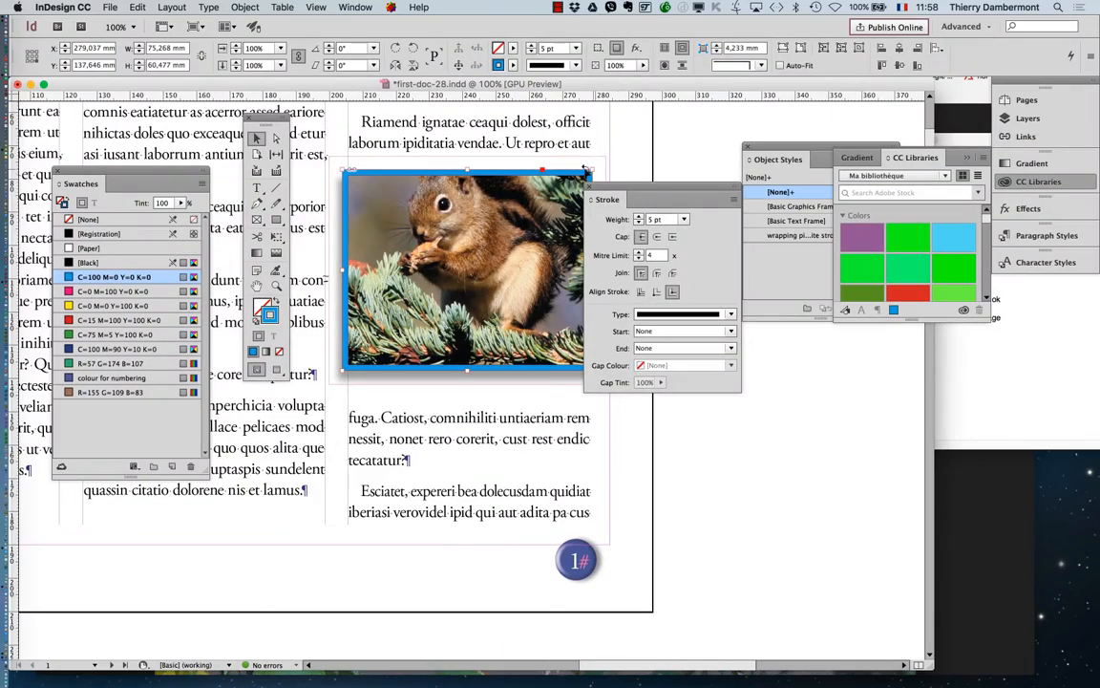
click(589, 187)
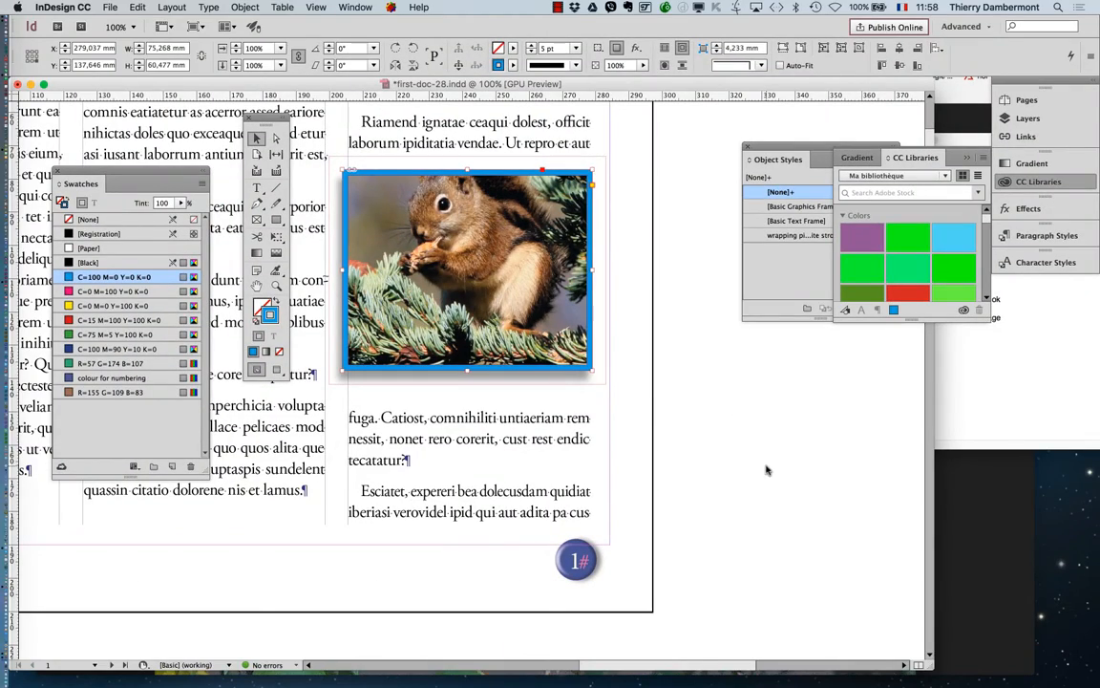
click(714, 412)
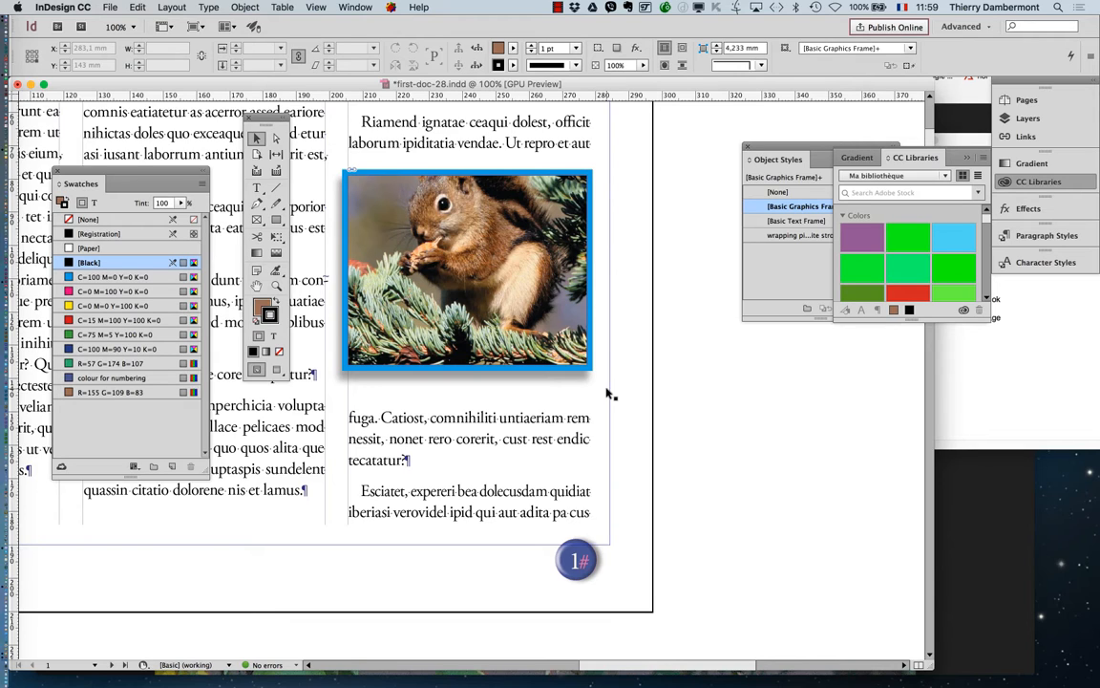
Create a new object style named "blue stroke with shadow" from the squirrel picture's formatting.
click(421, 277)
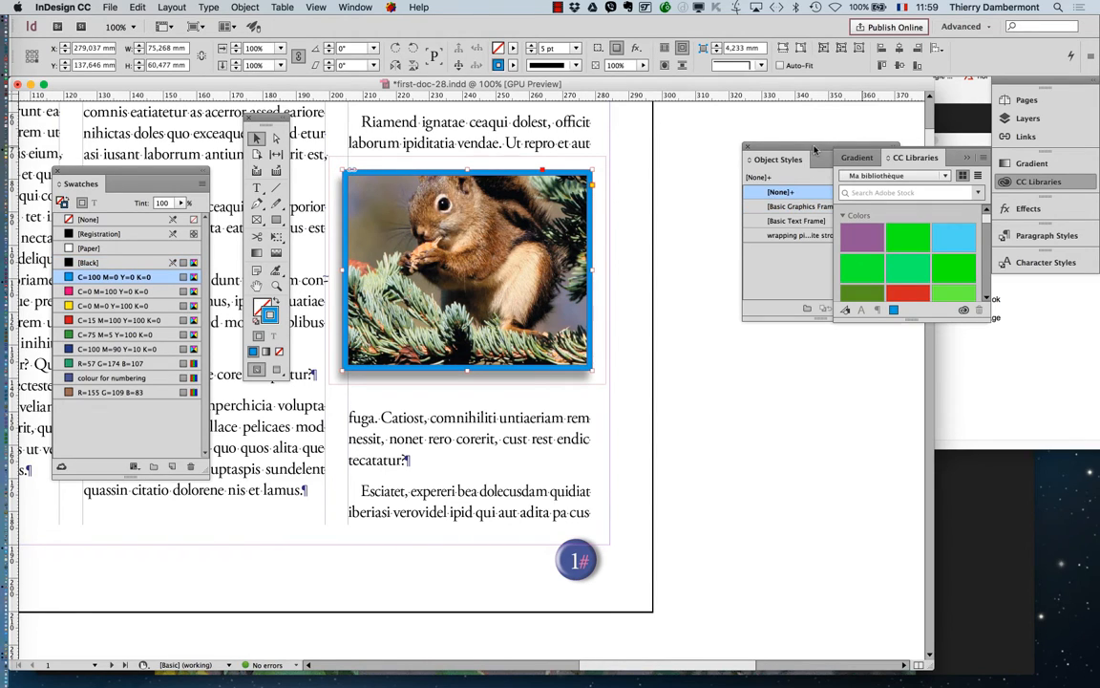
drag(813, 149, 704, 147)
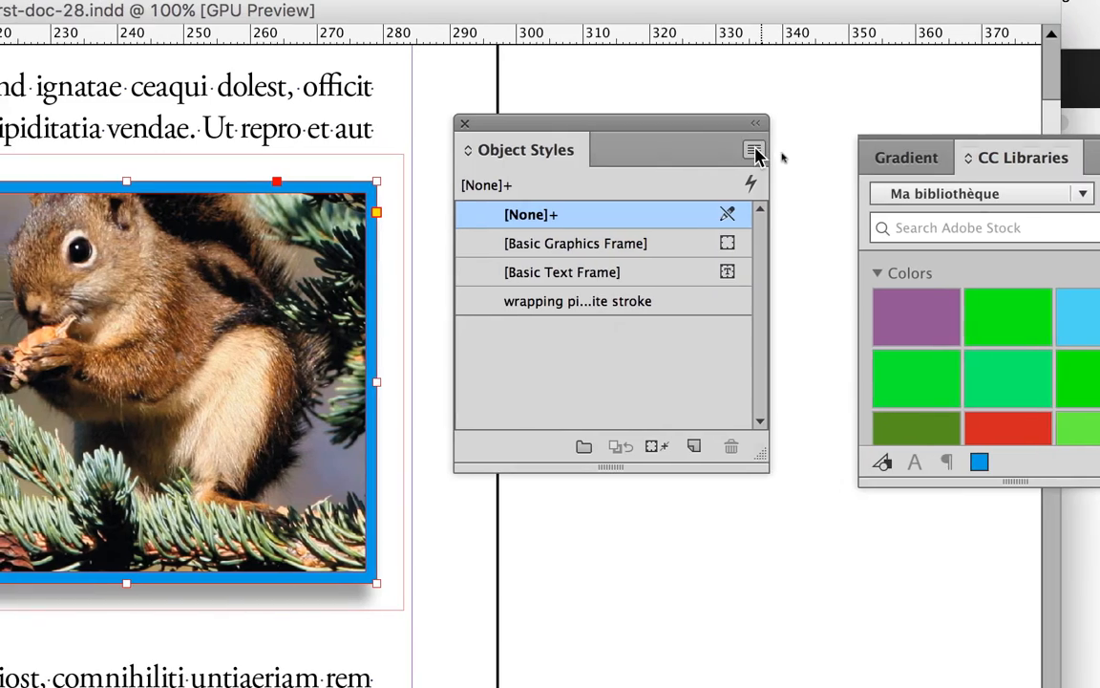
click(862, 169)
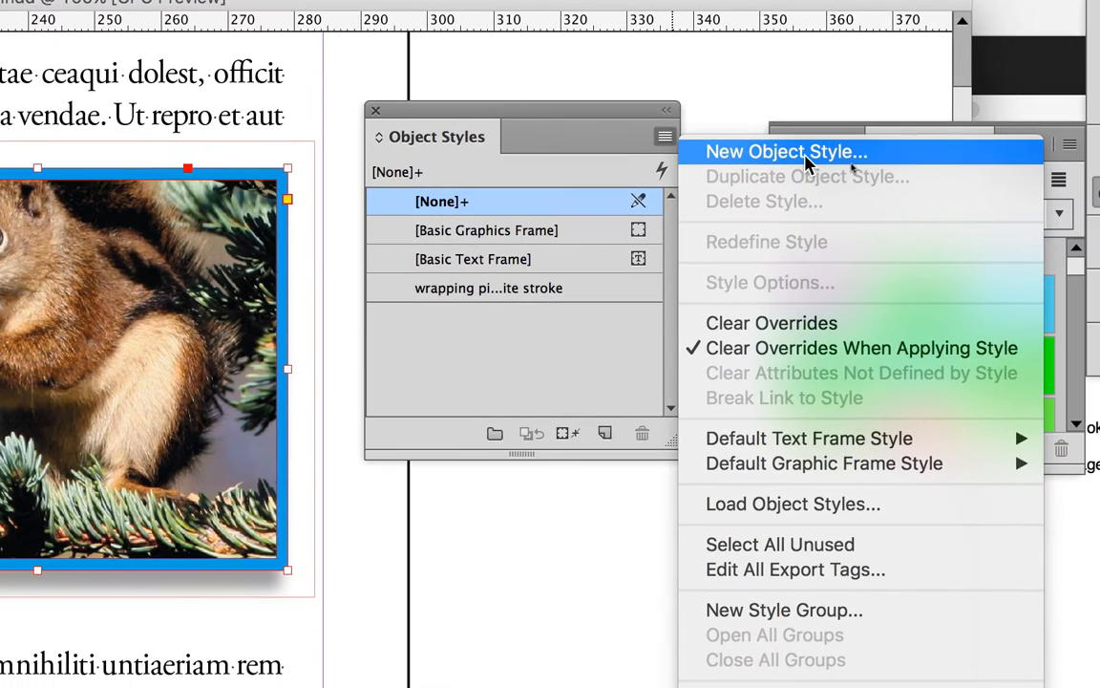
click(805, 153)
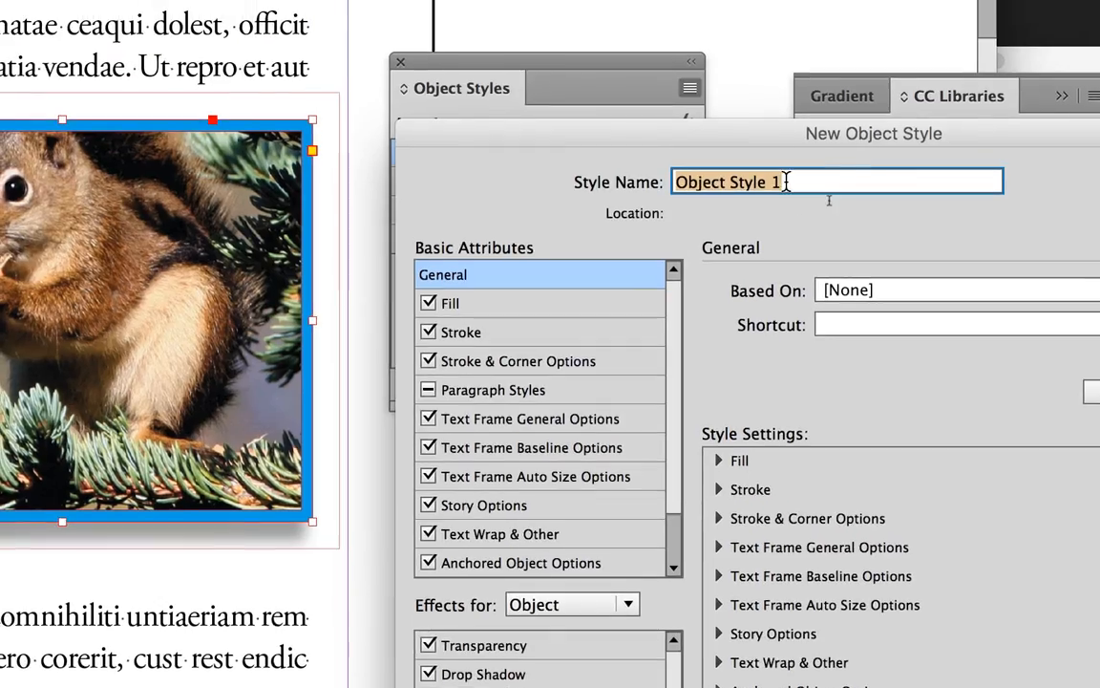
click(774, 142)
drag(785, 181, 620, 173)
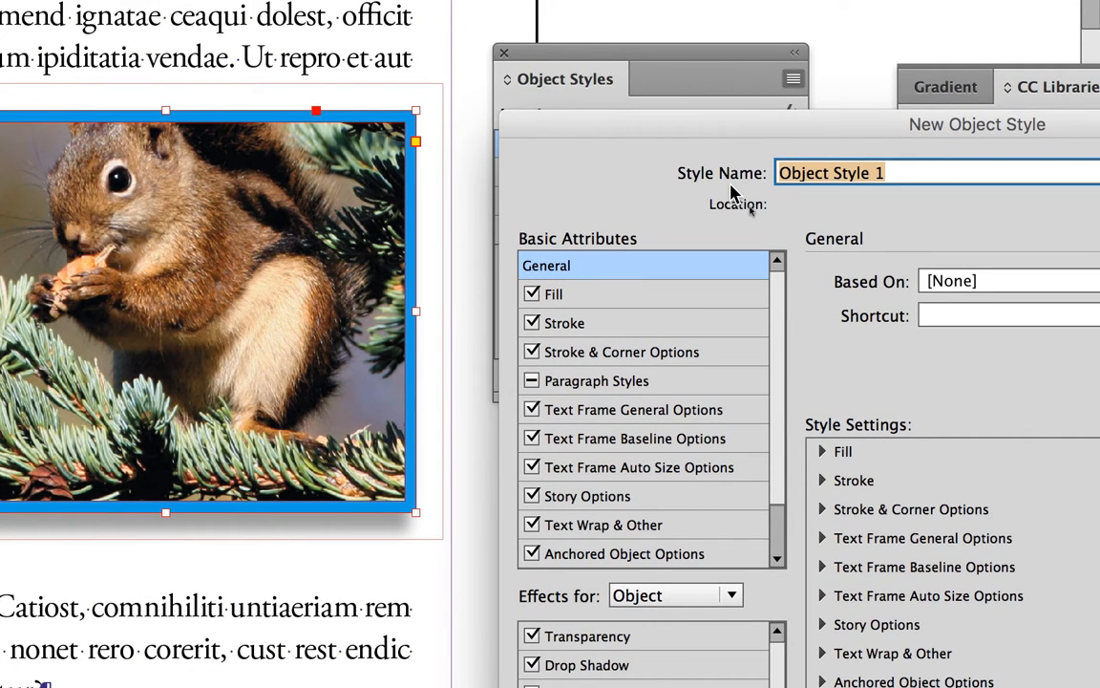
text(blue stroke with shadow)
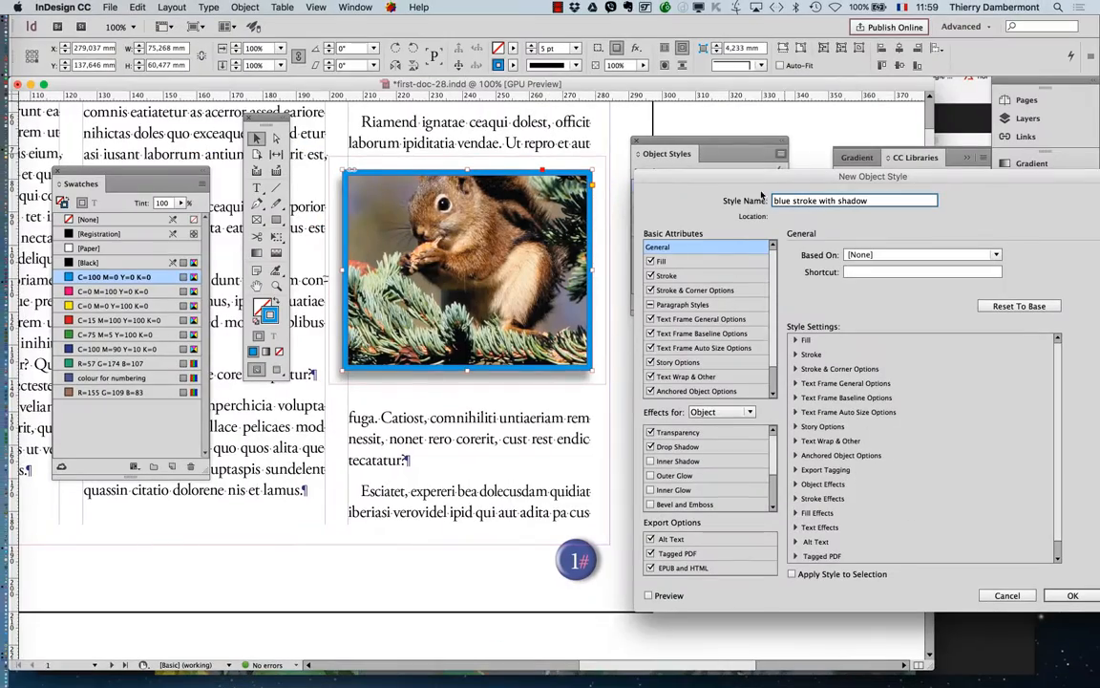
click(1073, 595)
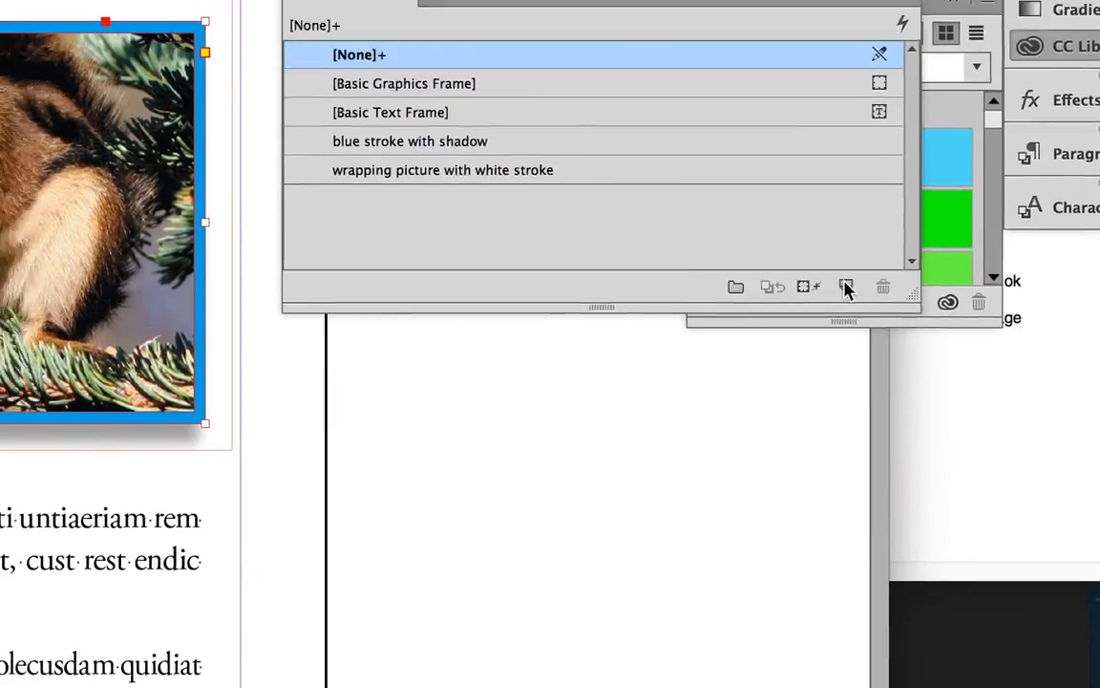
Apply the "blue stroke with shadow" object style to the squirrel picture and deselect it.
click(573, 134)
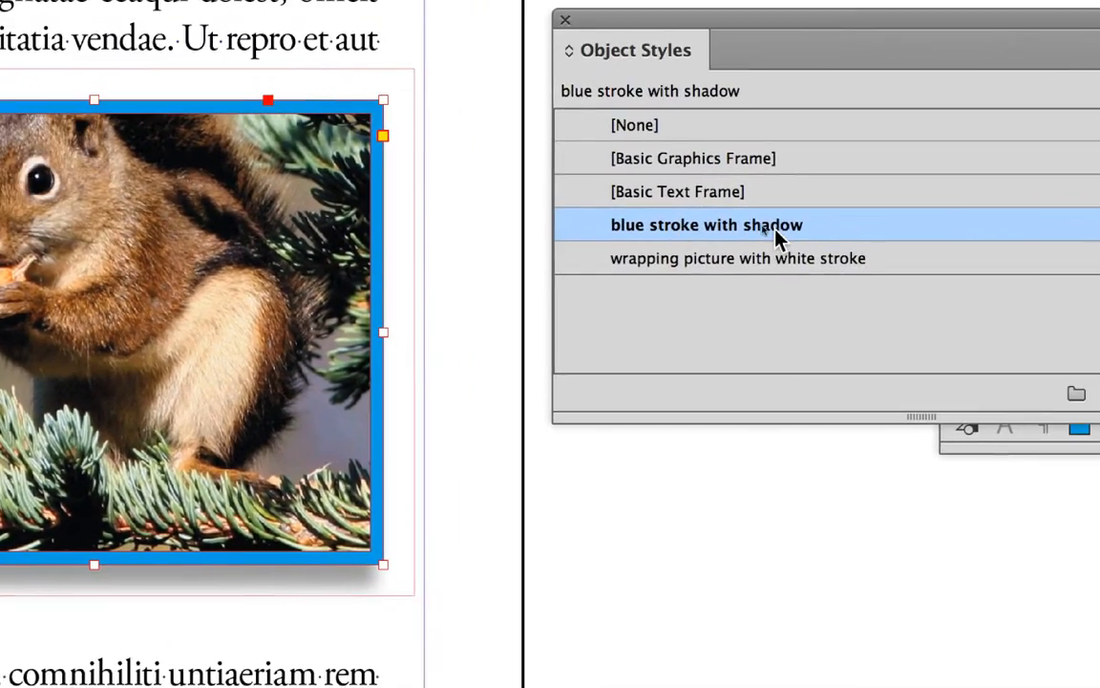
click(808, 592)
scroll(688, 599, down, 2)
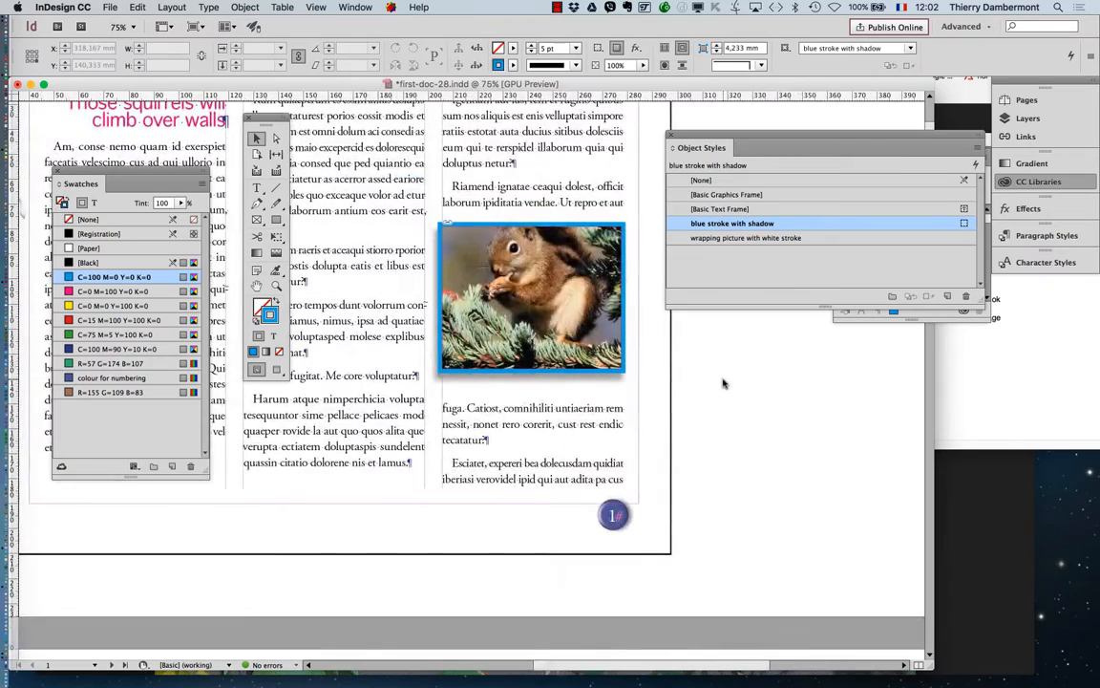
Apply the "blue stroke with shadow" object style to the pictures on pages 4 and 5.
scroll(632, 602, down, 5)
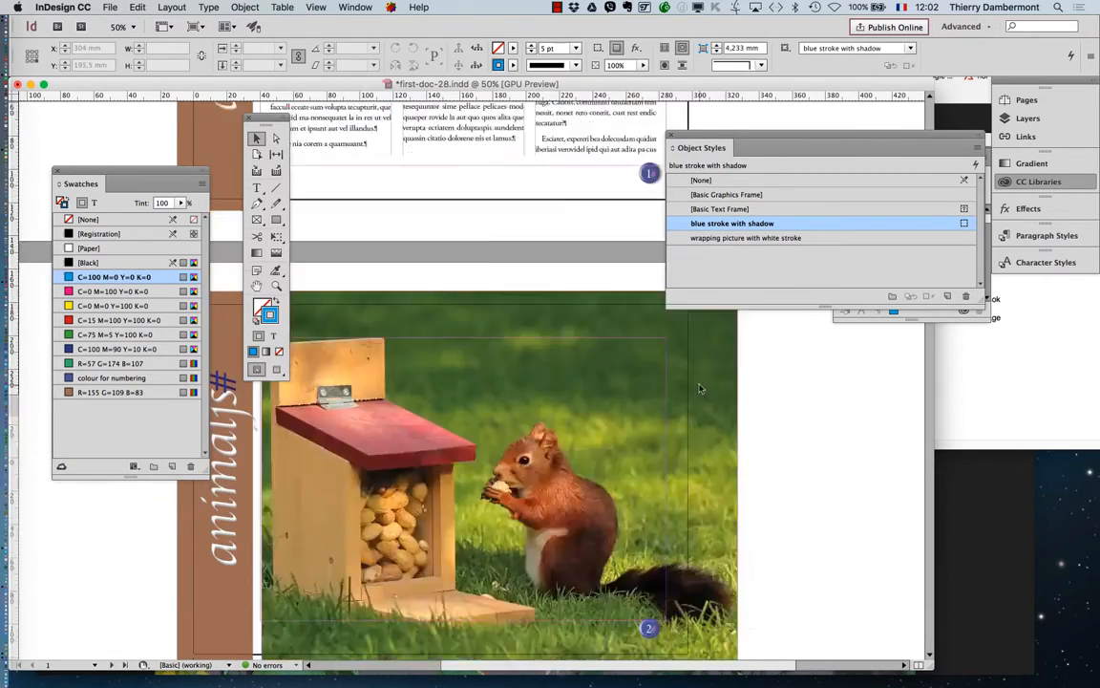
scroll(701, 388, down, 10)
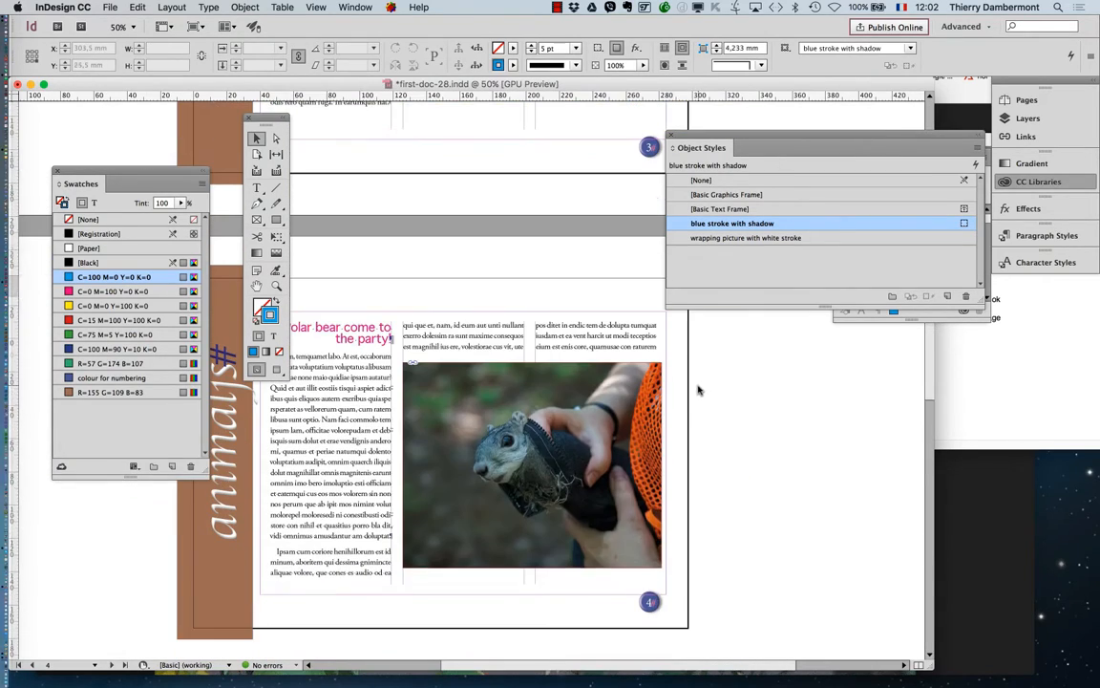
click(477, 416)
click(731, 223)
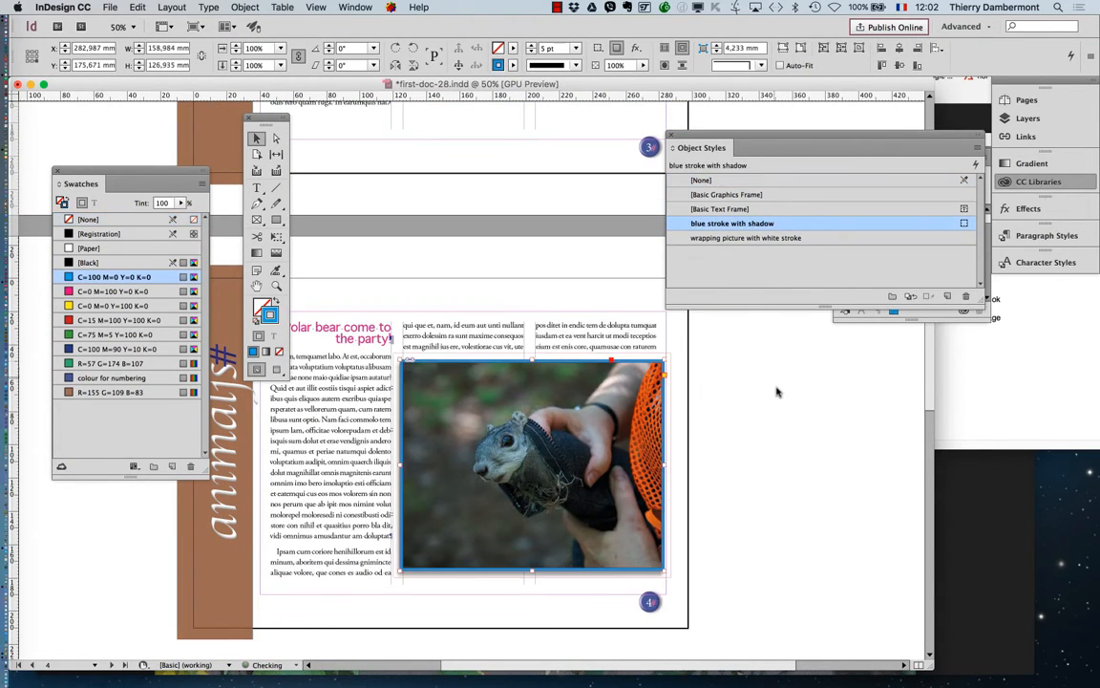
scroll(774, 401, down, 5)
click(305, 336)
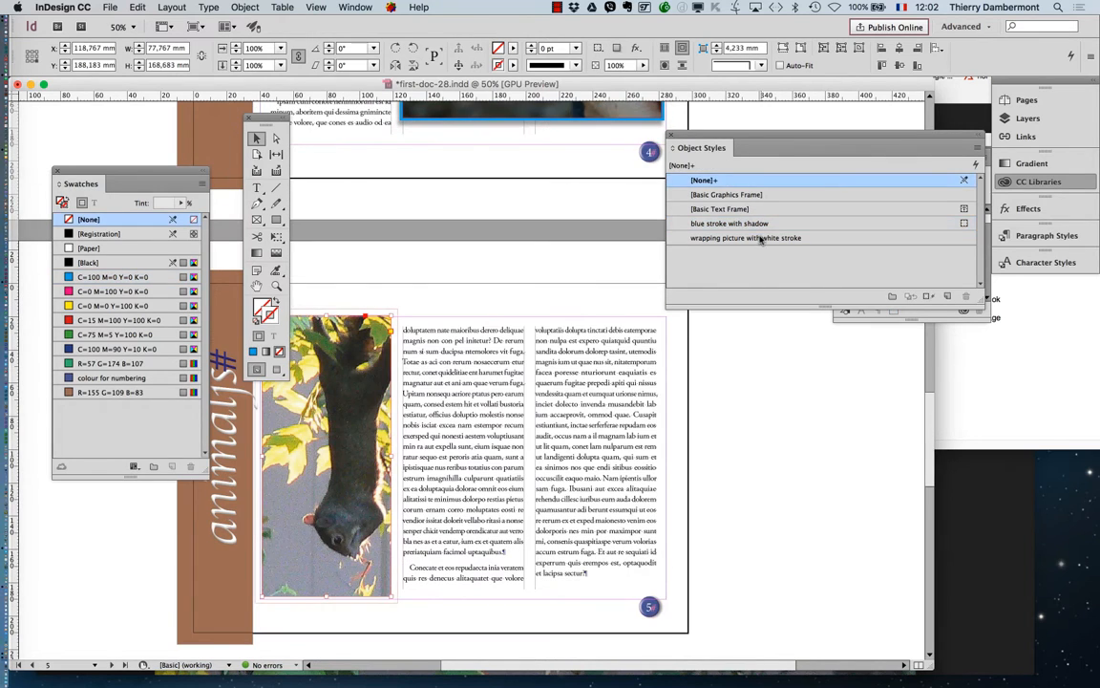
click(754, 223)
Check the remaining pages for pictures and compare the styled pictures on pages 4 and 5 with nothing selected.
scroll(757, 424, down, 9)
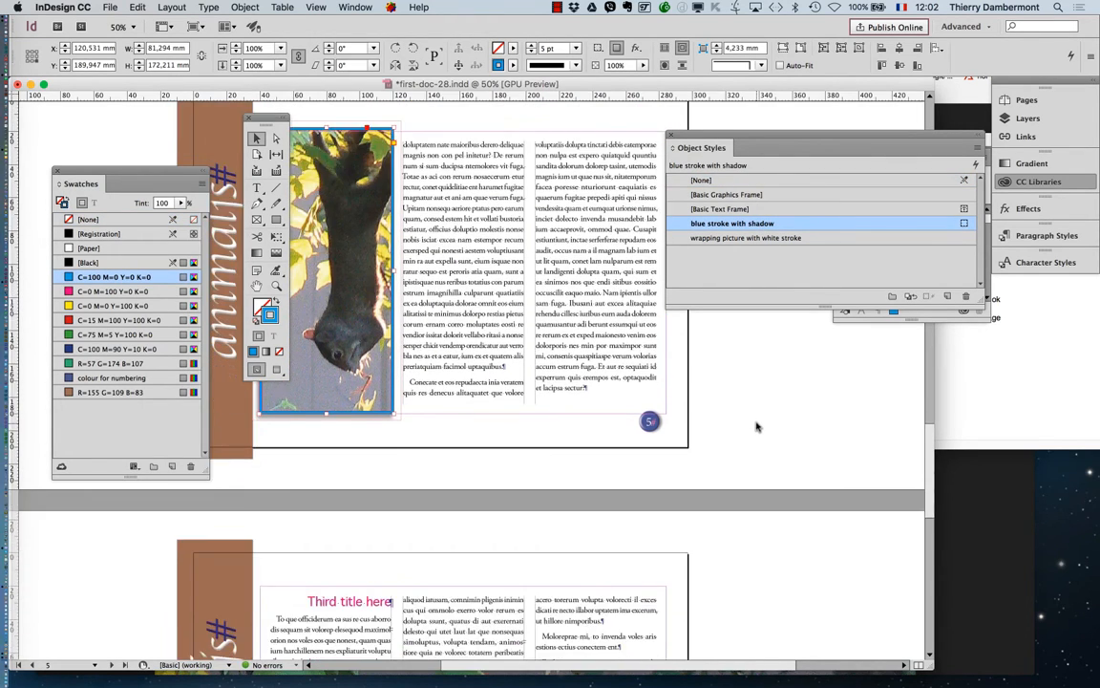
scroll(754, 429, down, 3)
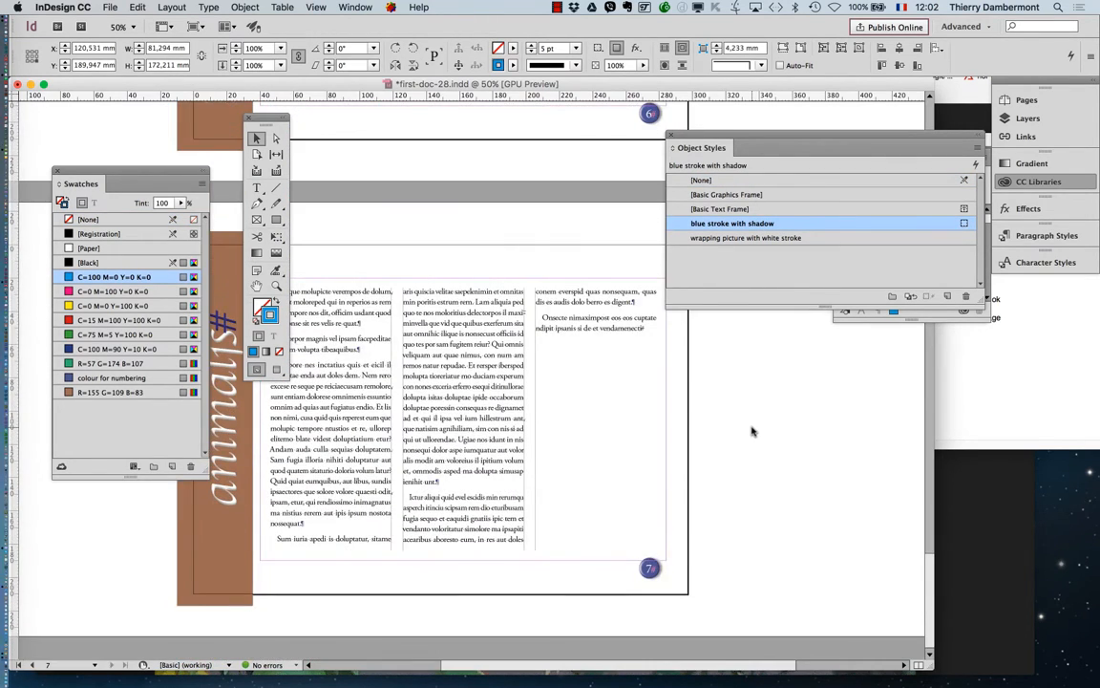
key(super+minus)
key(super+minus)
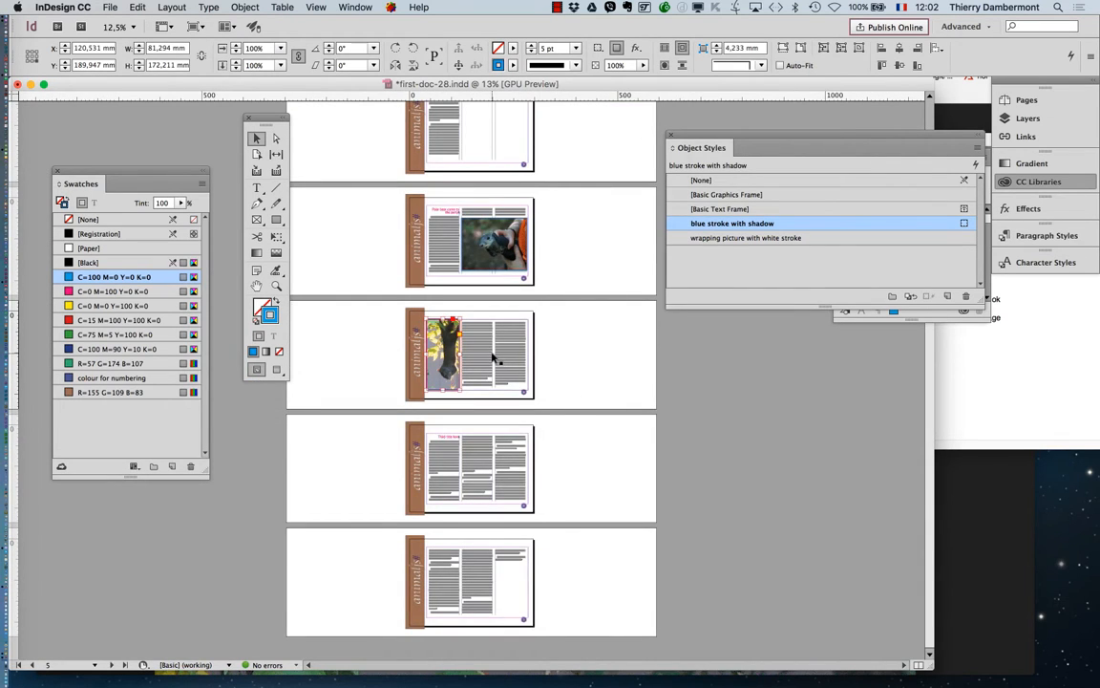
key(super+equal)
drag(708, 145, 806, 147)
scroll(596, 330, up, 3)
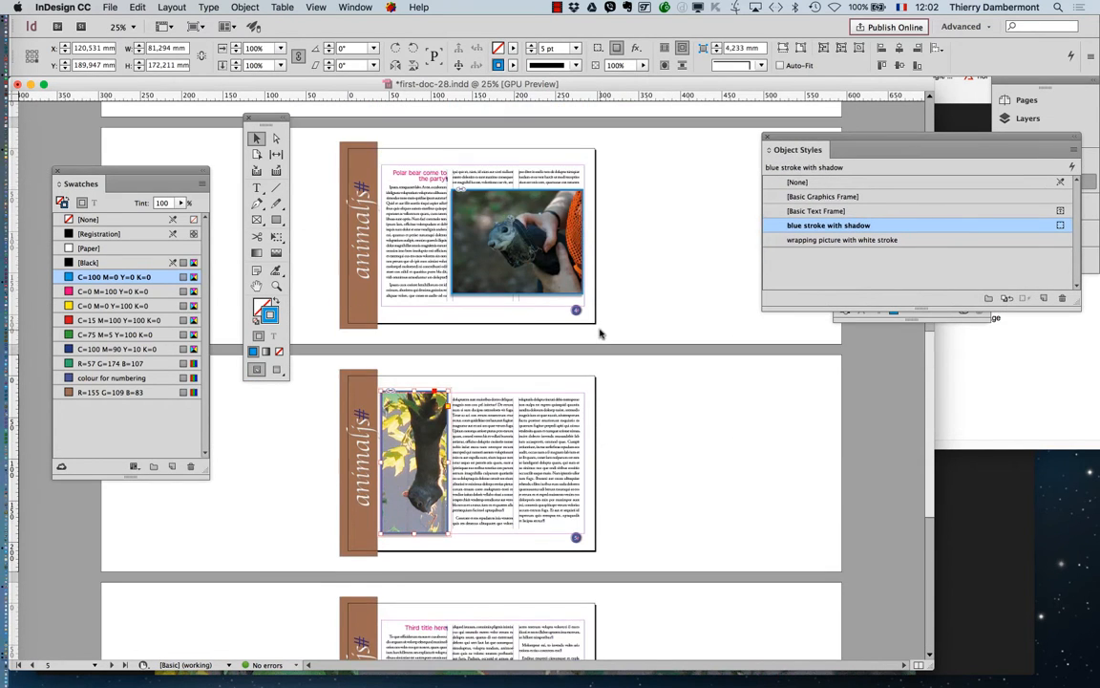
scroll(616, 428, down, 1)
click(598, 455)
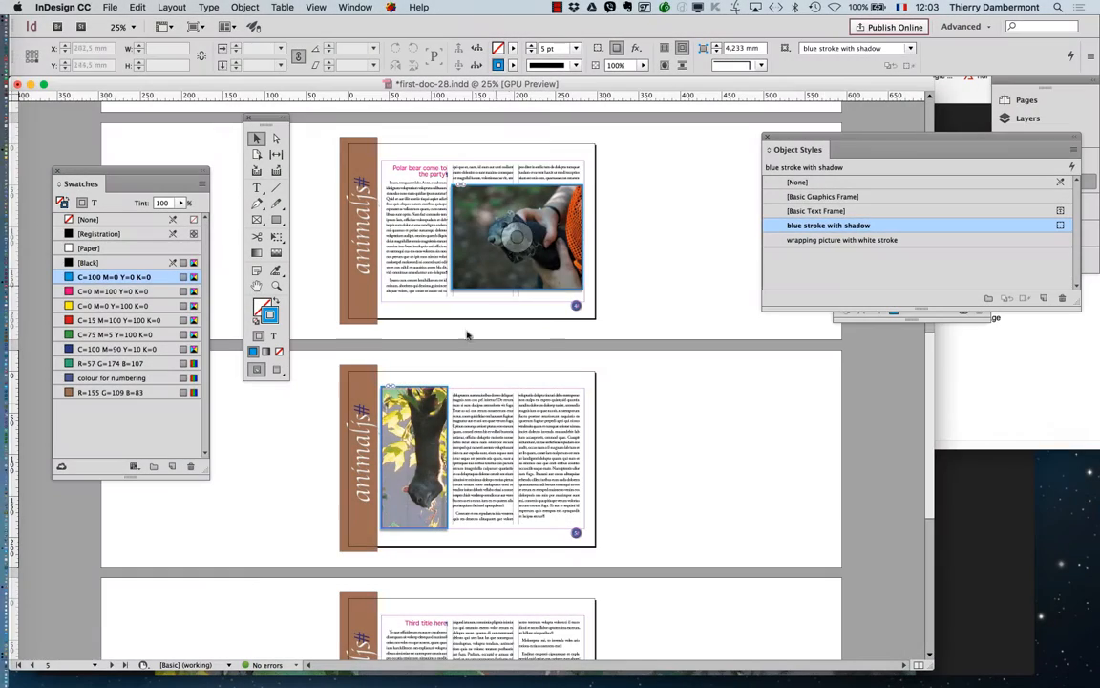
Scale the page 4 picture down proportionally with Free Transform to about 79 x 63 mm, keeping its lower-right corner in place.
key(super+=)
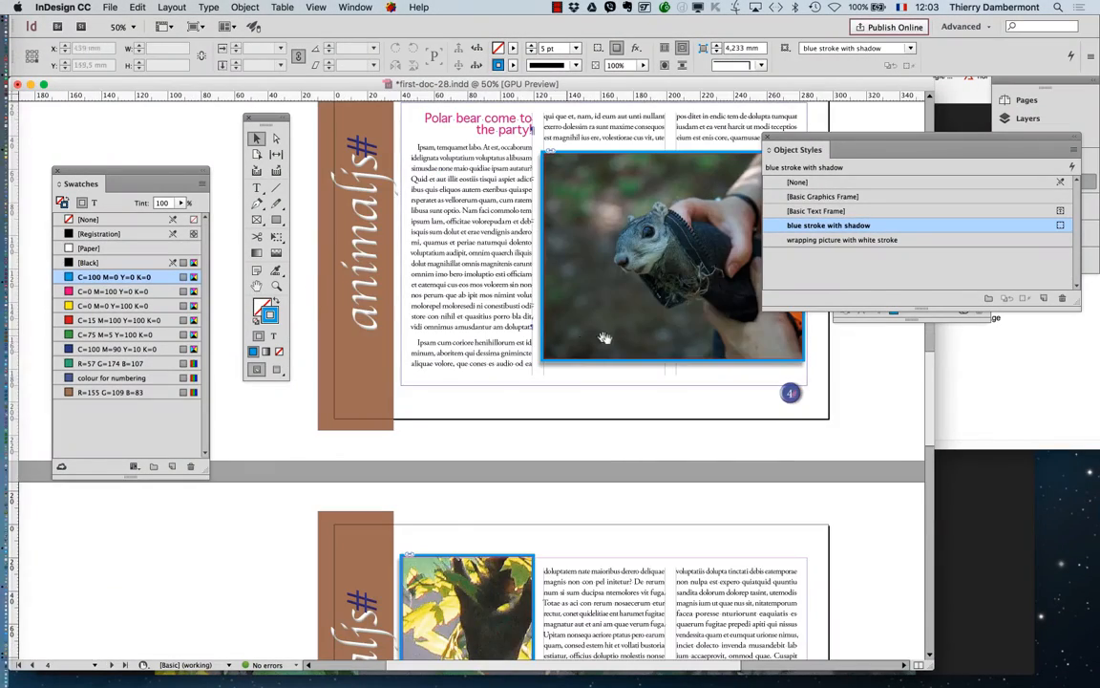
drag(604, 338, 420, 399)
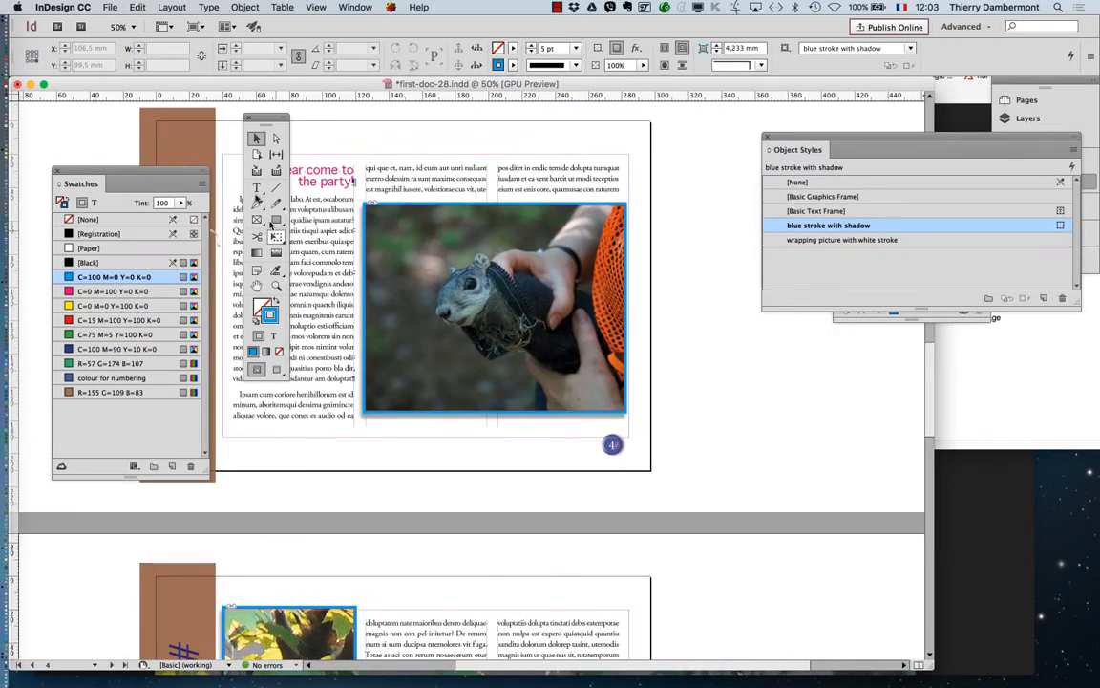
click(391, 239)
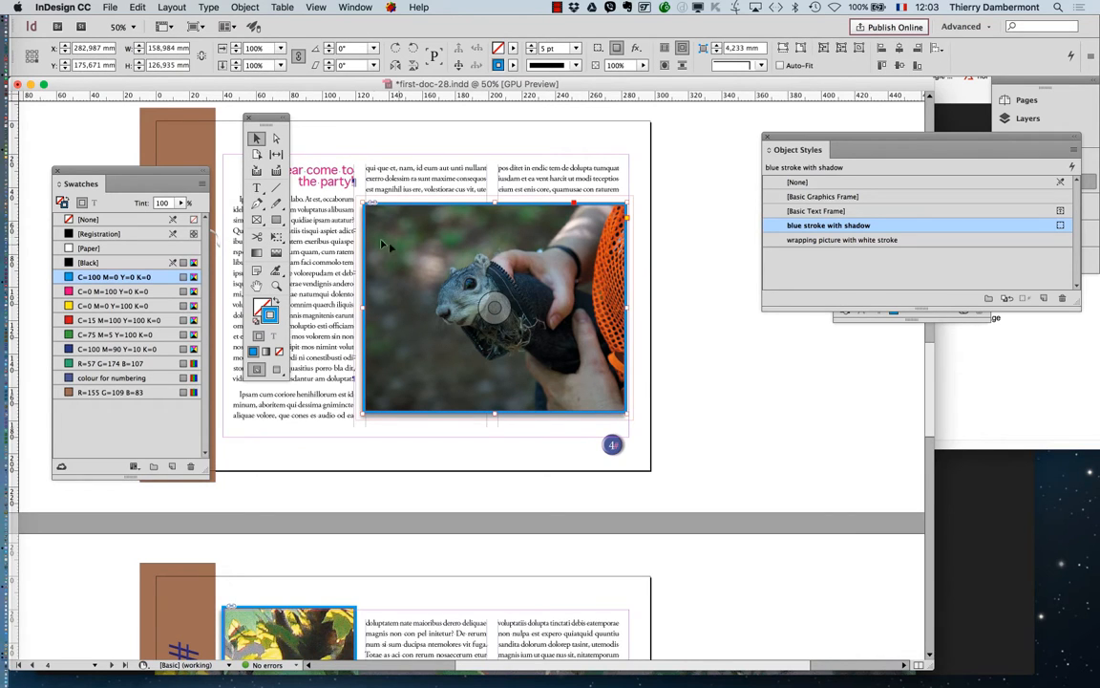
key(e)
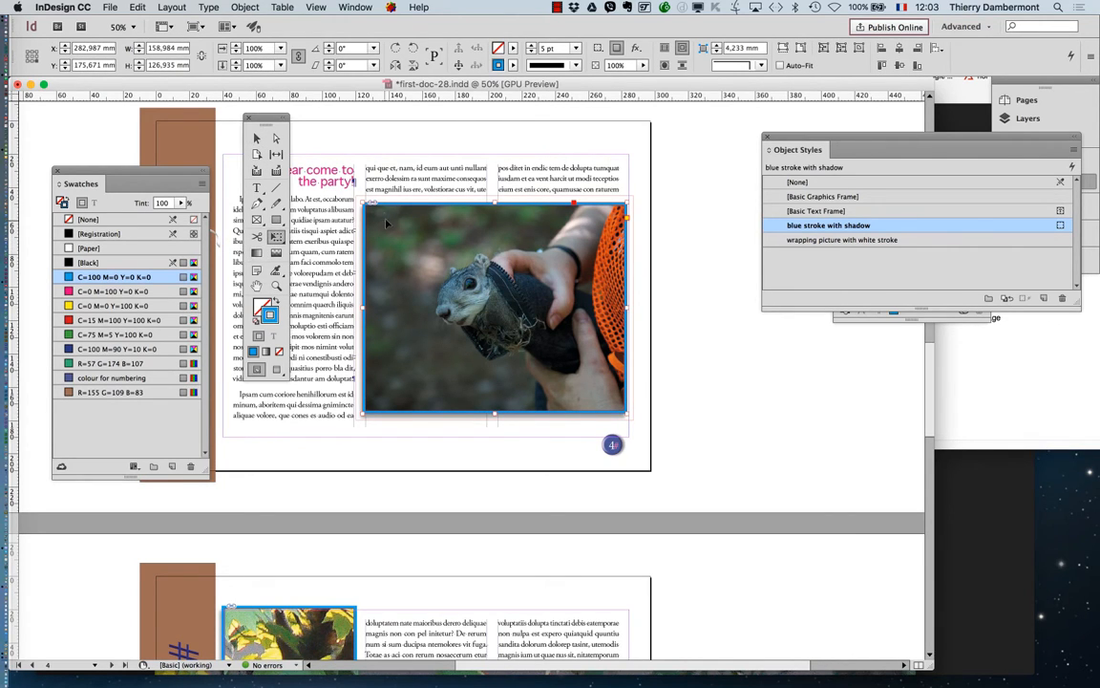
drag(362, 202, 527, 301)
Reapply the "blue stroke with shadow" style to the page 4 picture, clearing its overrides.
key(super+equal)
key(super+equal)
key(super+equal)
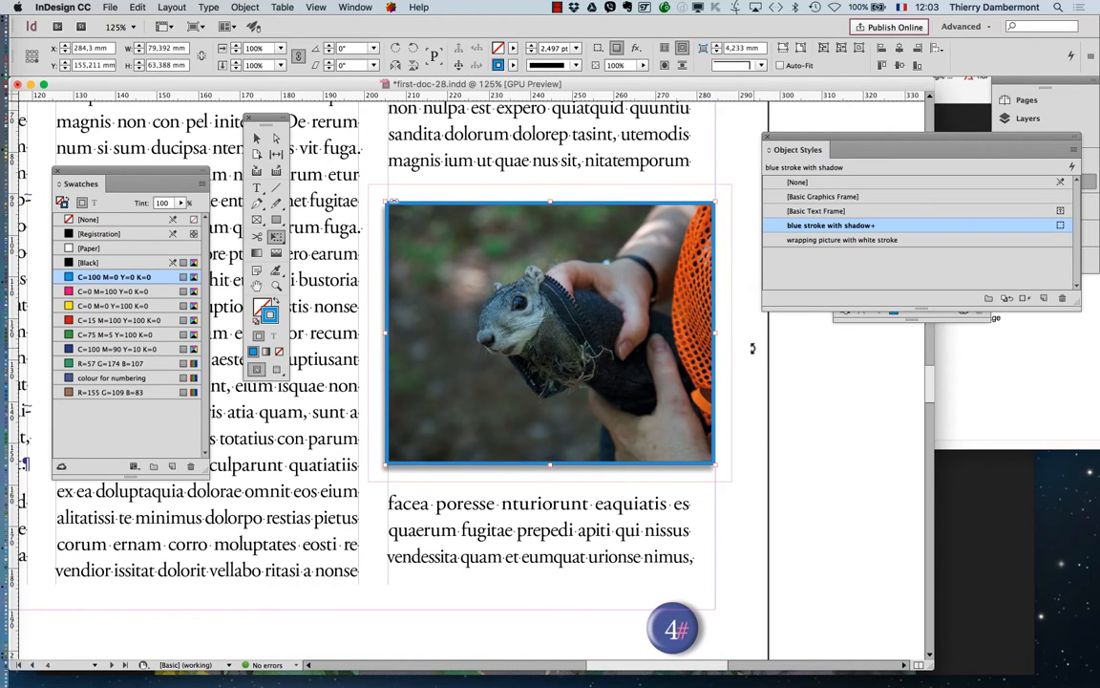
drag(806, 138, 798, 241)
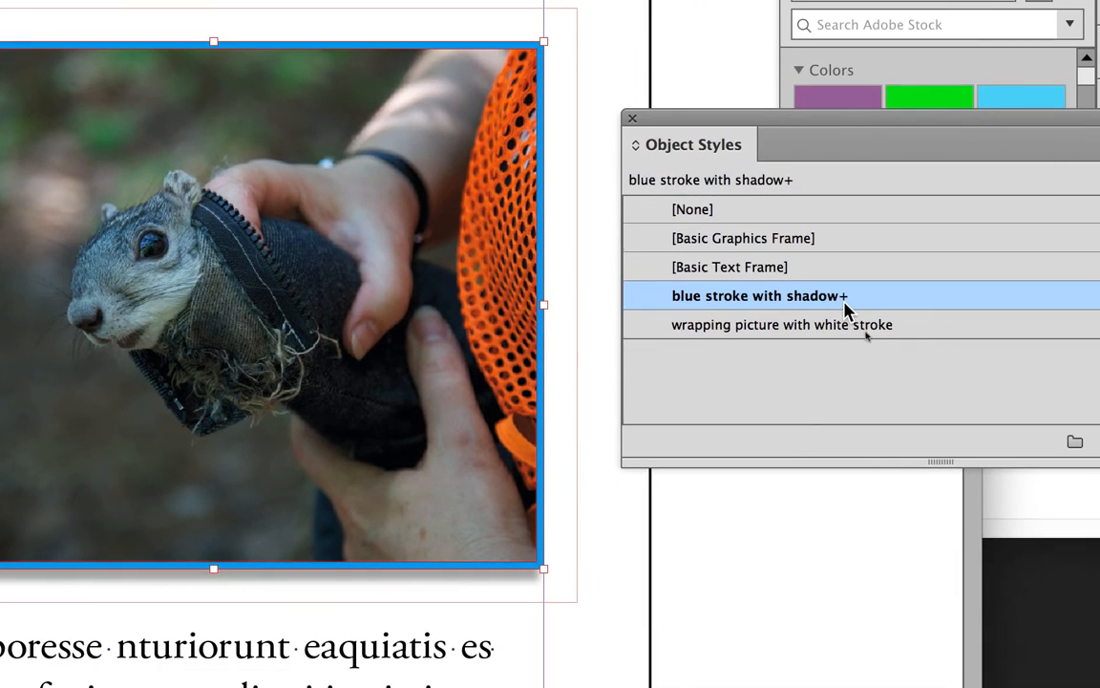
mouse_move(900, 311)
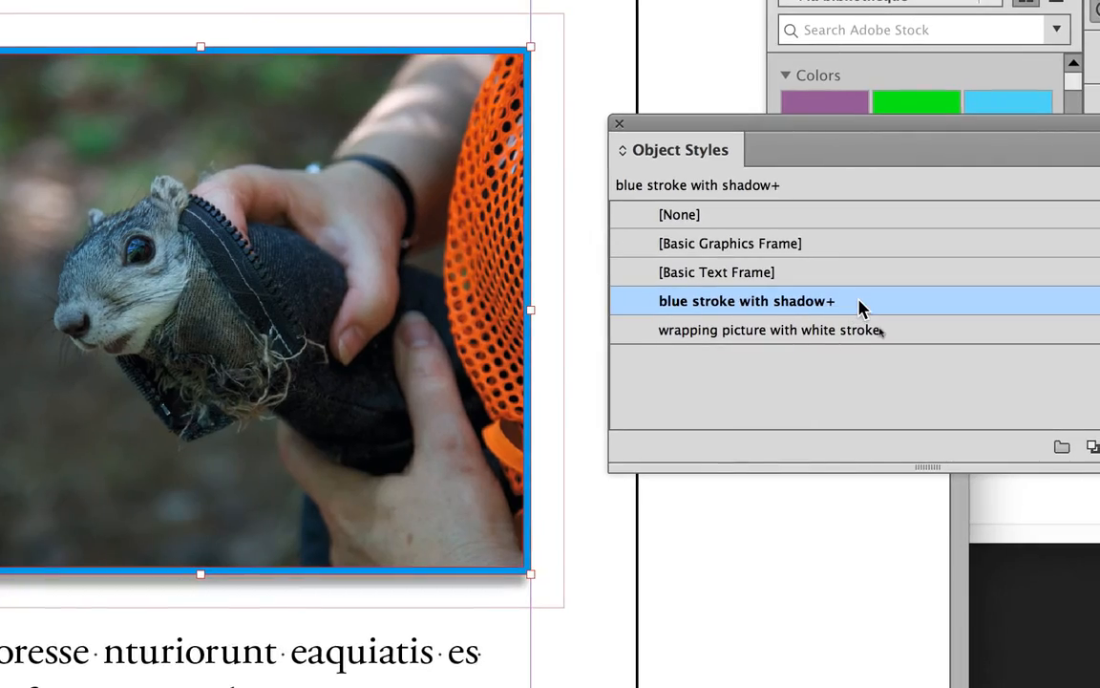
alt+click(855, 300)
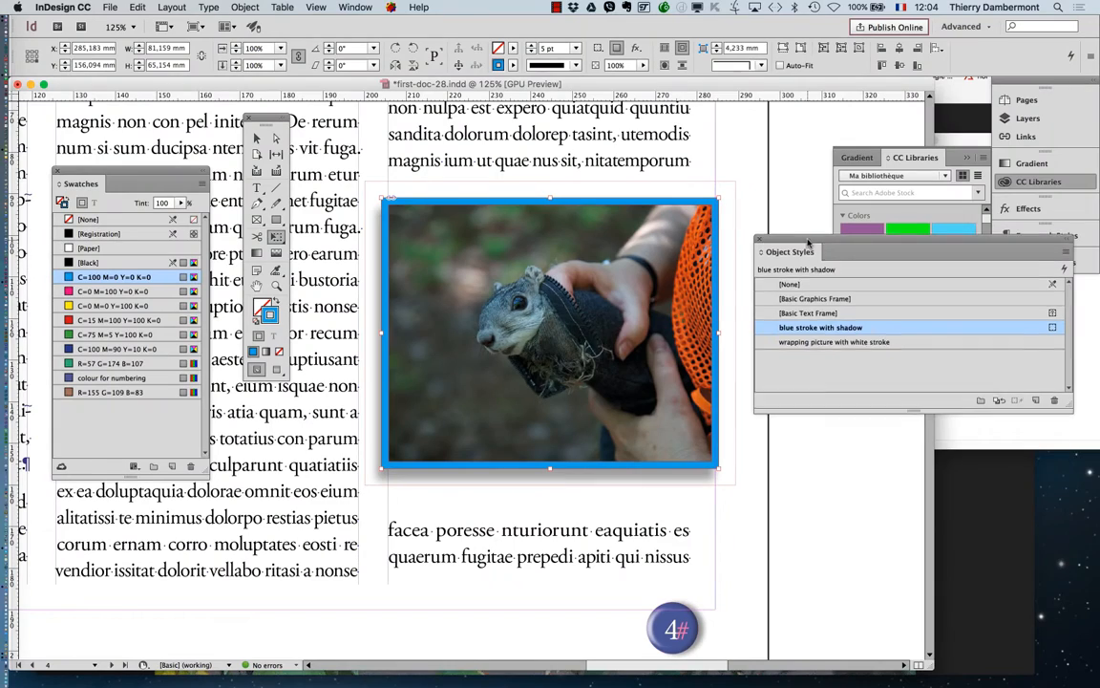
Scale the page 5 squirrel picture down proportionally with Free Transform to about 41 x 87 mm.
drag(809, 246, 869, 474)
key(super+minus)
key(super+minus)
key(super+minus)
key(super+minus)
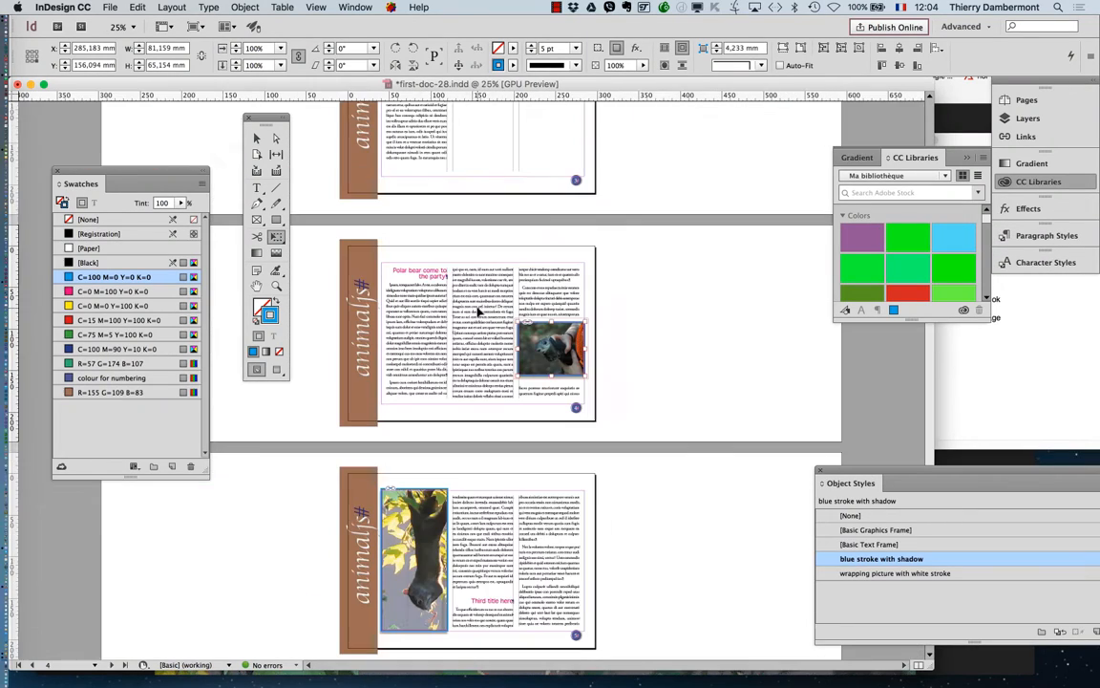
key(super+equal)
key(super+equal)
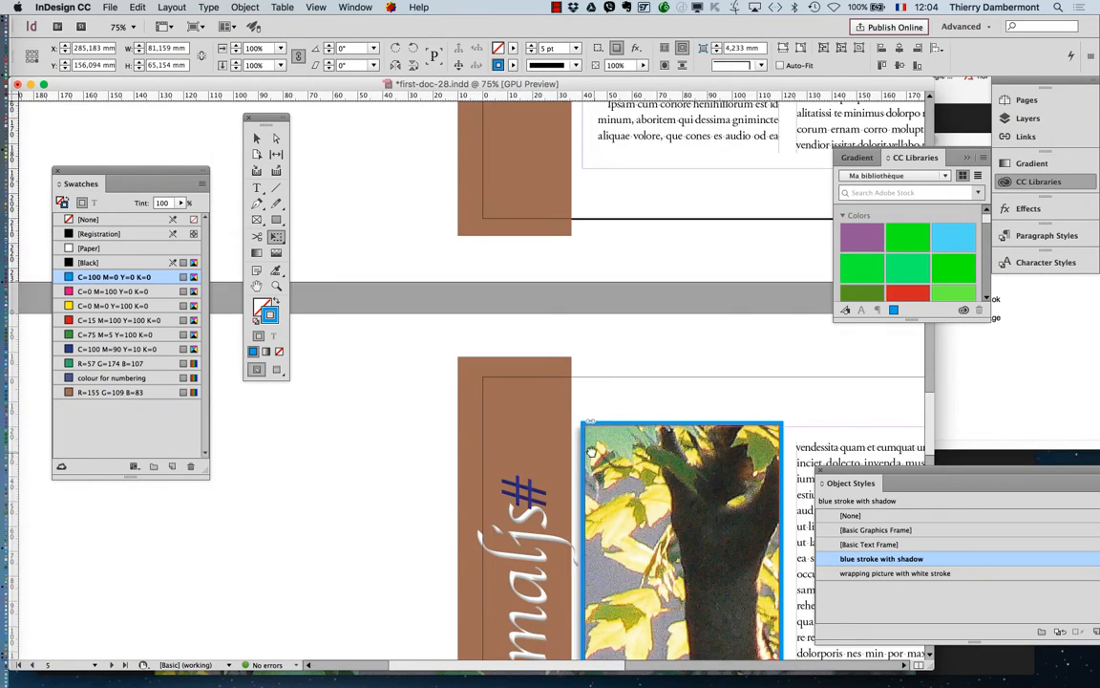
drag(591, 453, 406, 173)
click(257, 139)
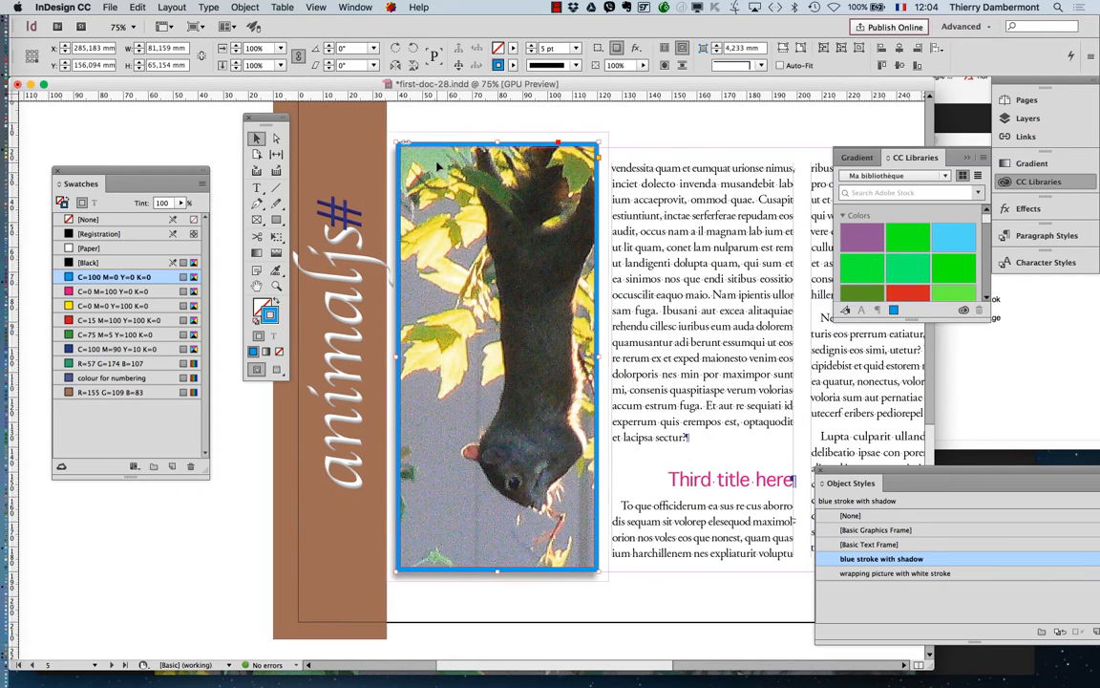
click(277, 238)
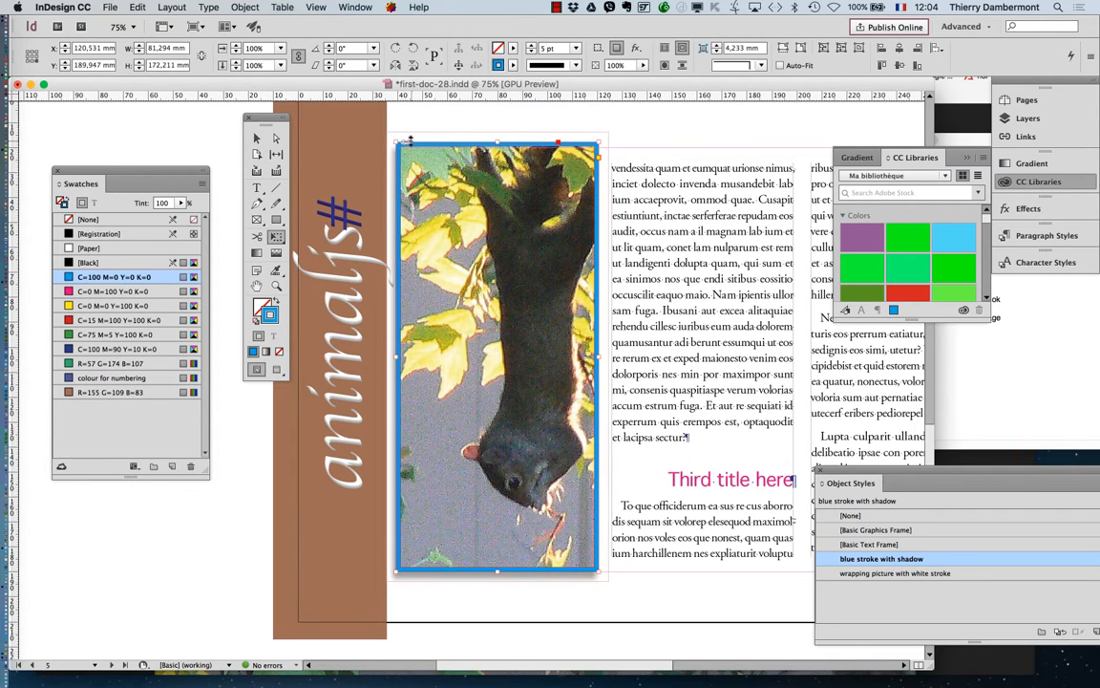
drag(393, 140, 494, 356)
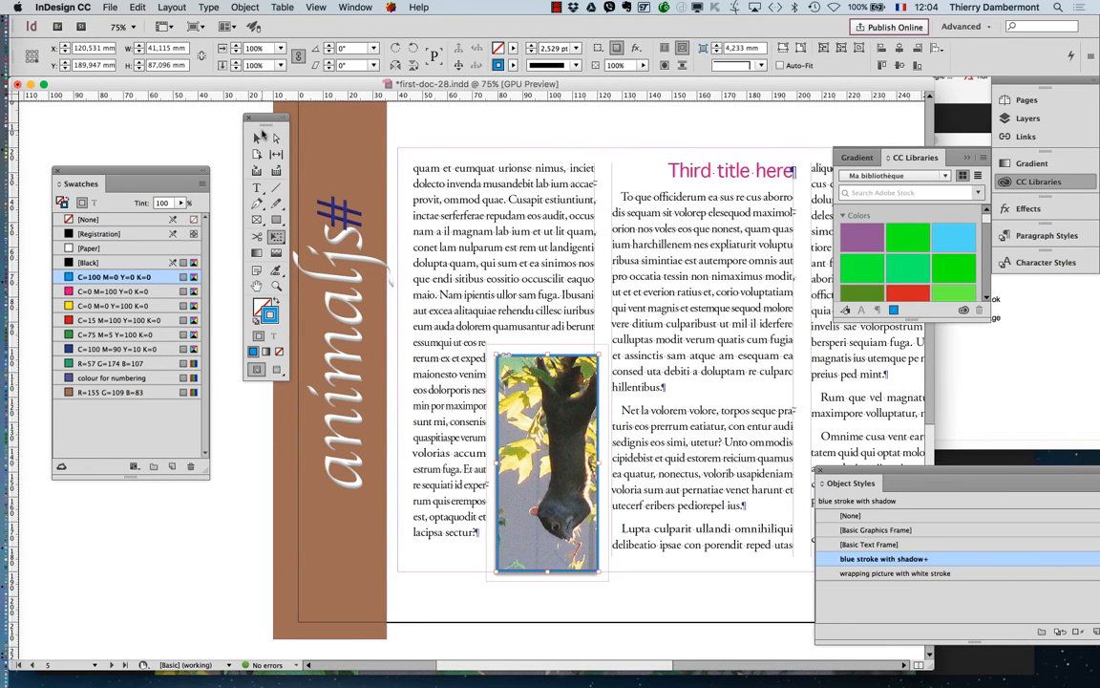
Widen the page 5 picture frame leftward to about 81 mm and shift the image so the squirrel sits near its centre.
click(258, 136)
drag(496, 462, 399, 466)
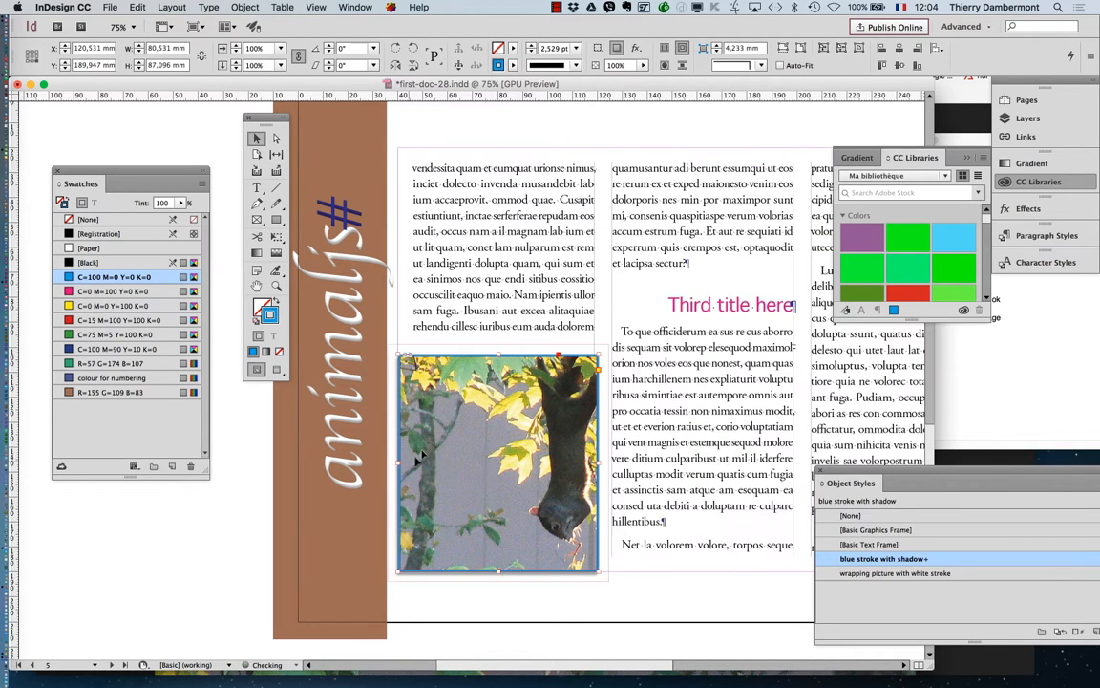
double_click(551, 429)
drag(553, 428, 512, 429)
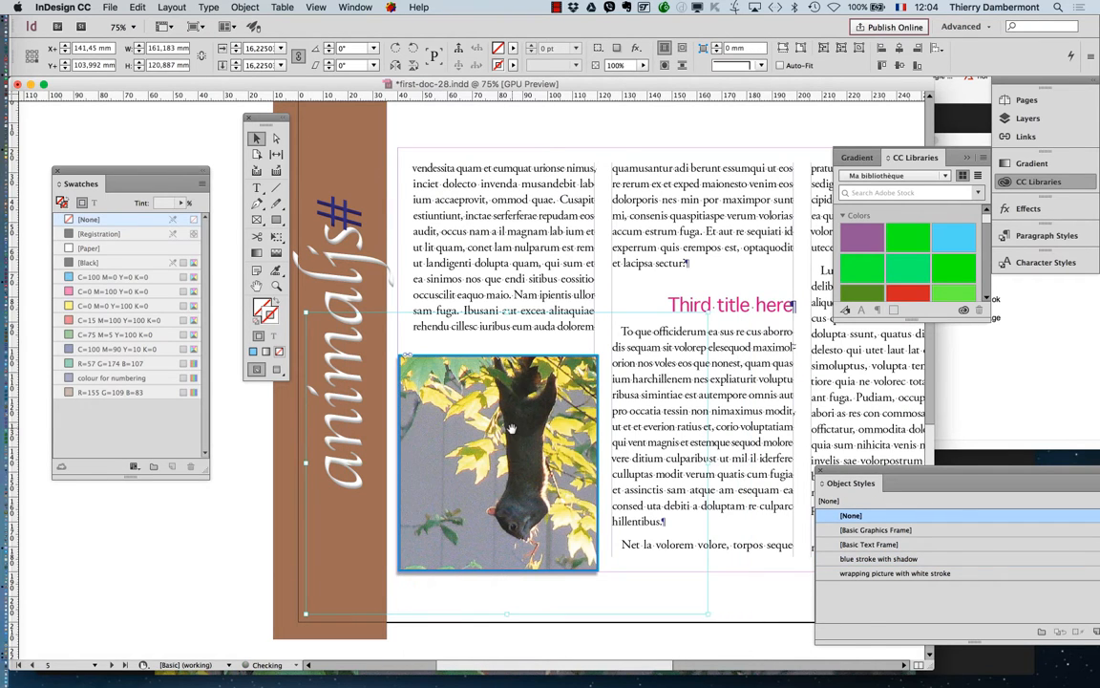
click(547, 596)
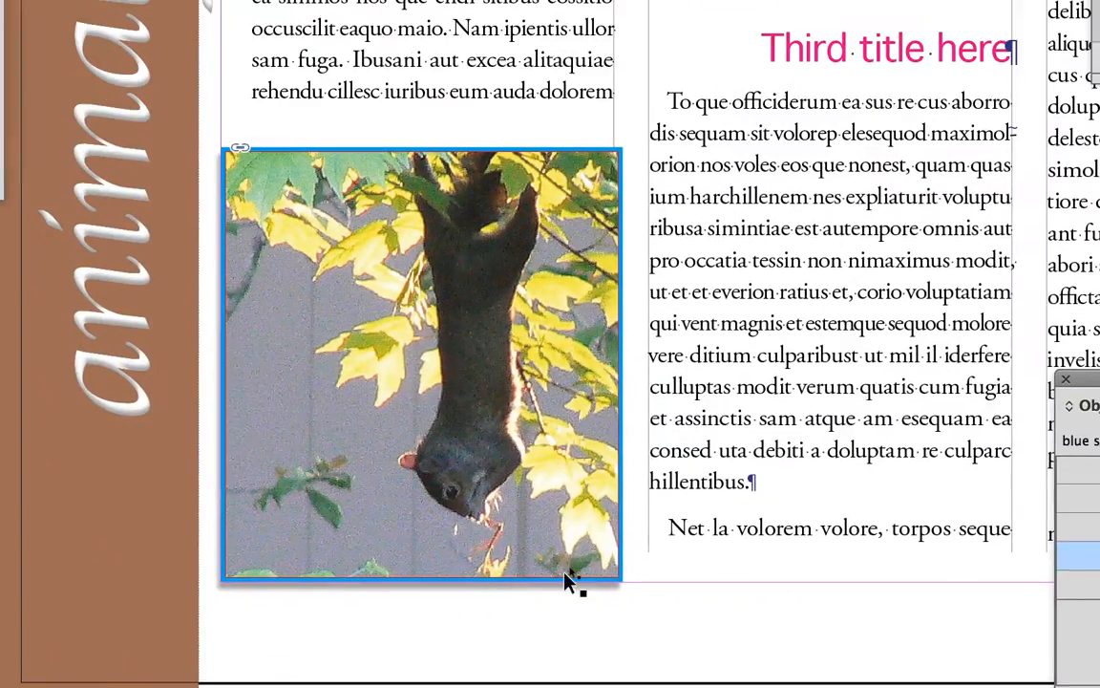
Reapply the "blue stroke with shadow" style to the page 5 picture, clearing its overrides, and deselect it.
click(542, 536)
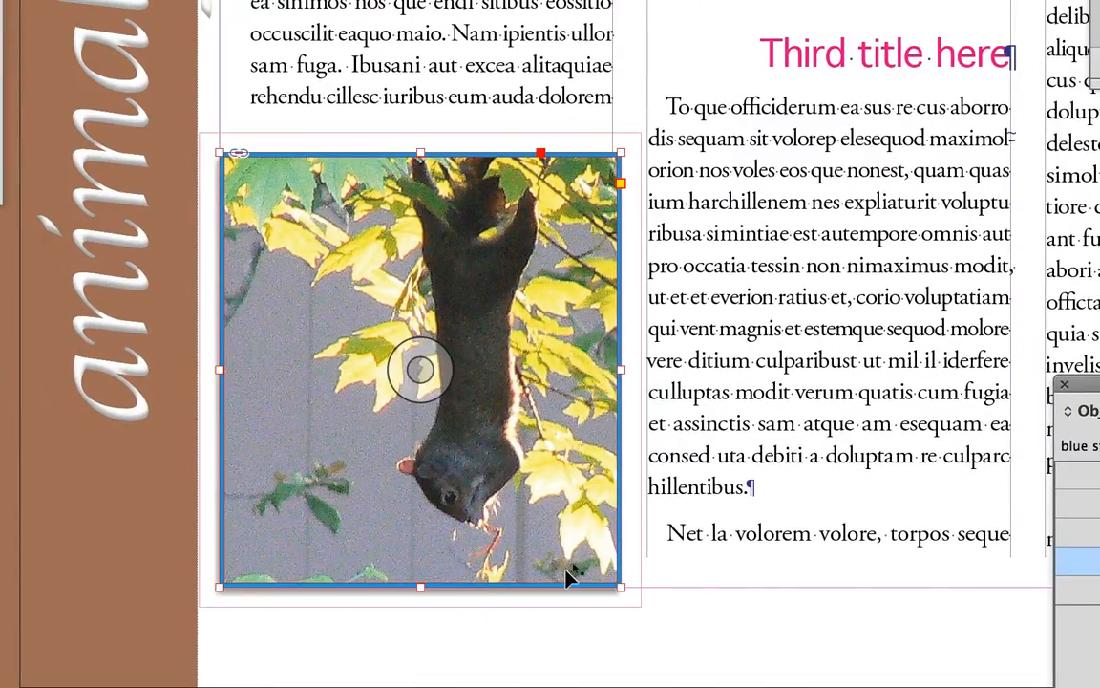
drag(781, 507, 436, 330)
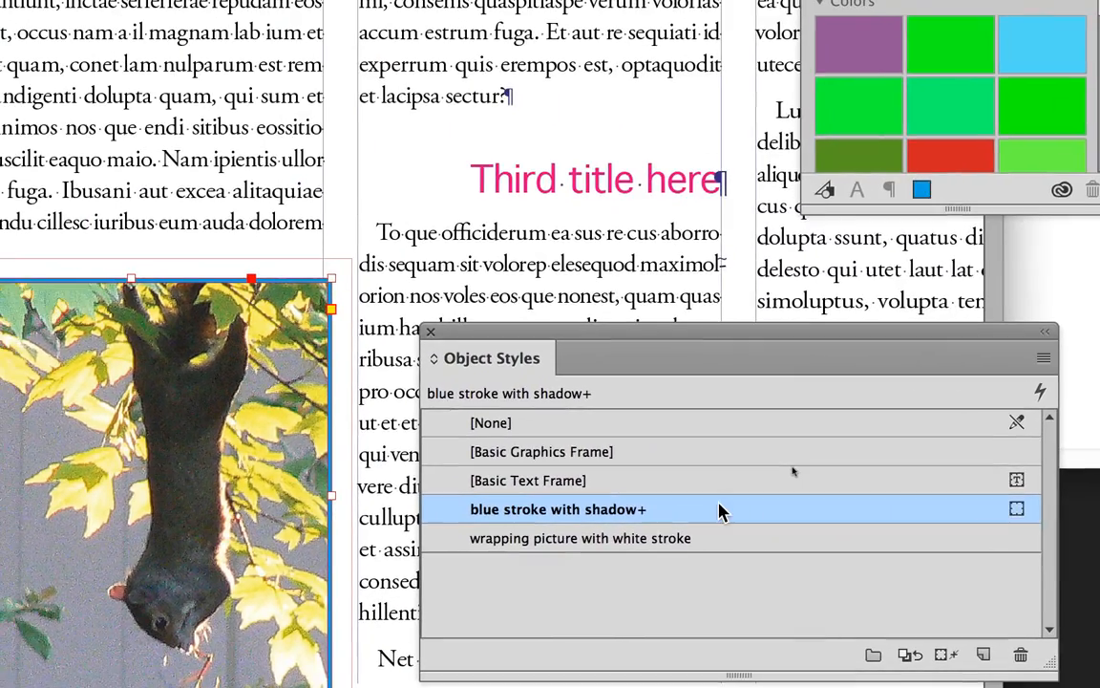
alt+click(746, 506)
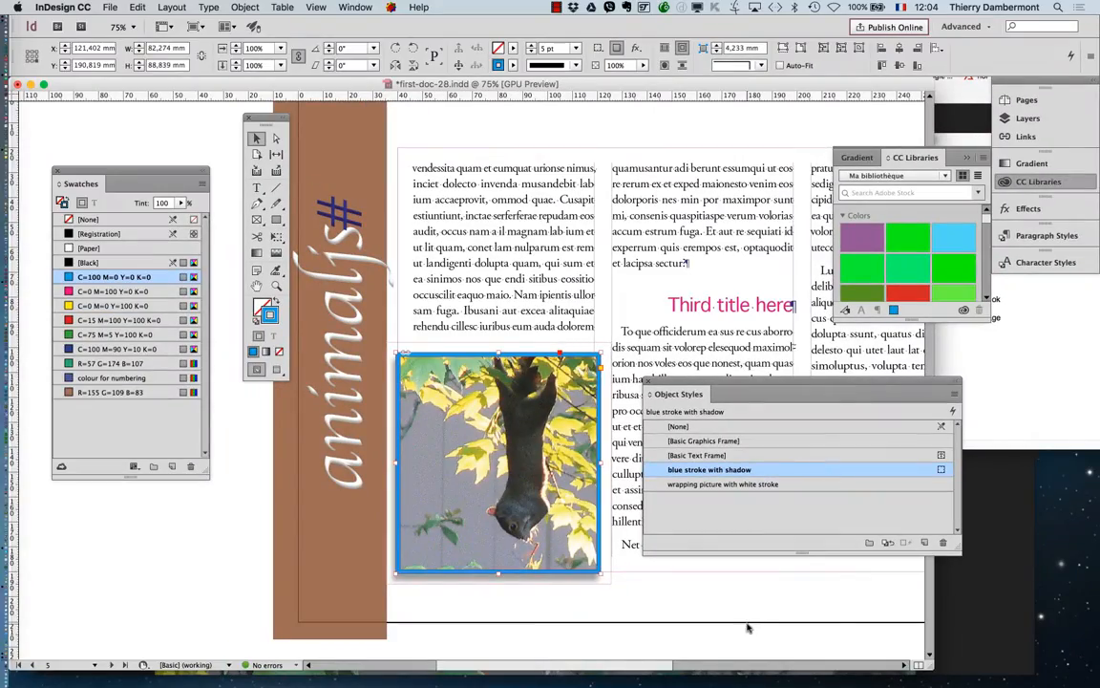
click(748, 627)
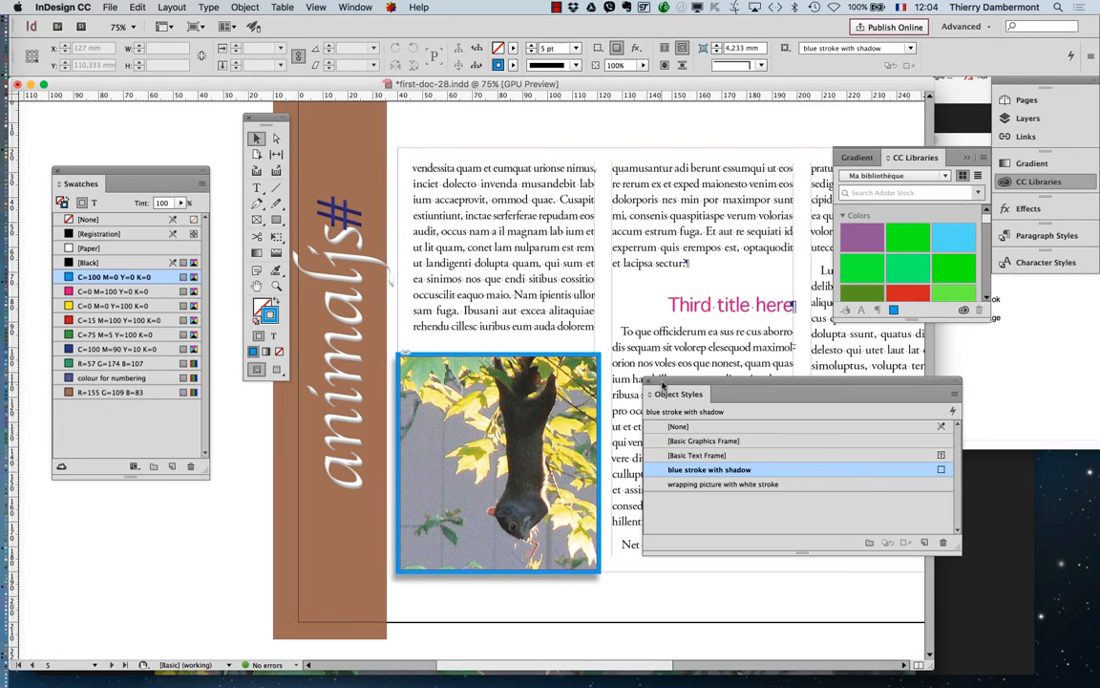
Move the page 5 picture slightly up and left and narrow its frame to about 79 mm wide at the column's left margin.
drag(660, 382, 929, 452)
key(super+minus)
key(super+minus)
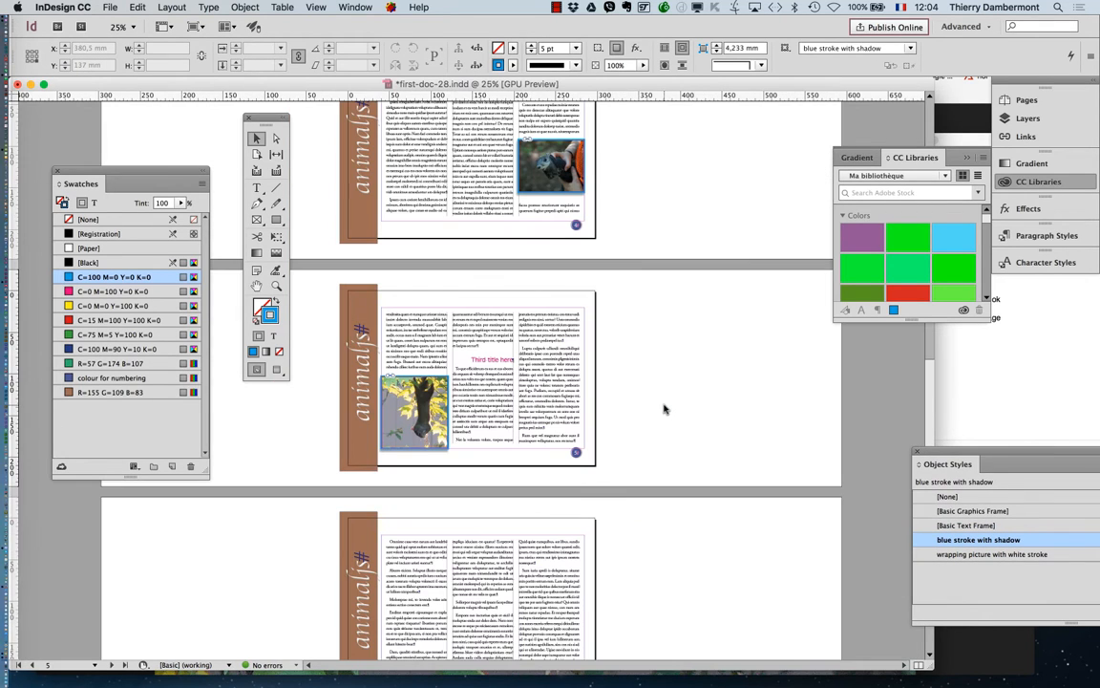
click(401, 380)
drag(401, 384, 395, 380)
key(super+equal)
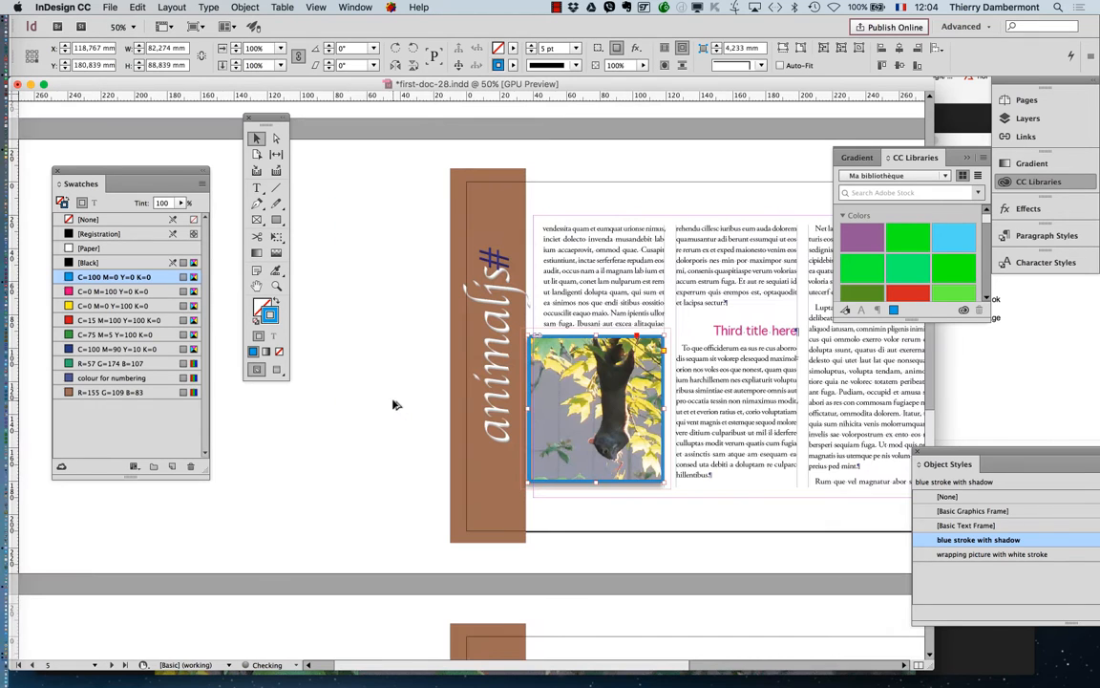
drag(528, 409, 534, 409)
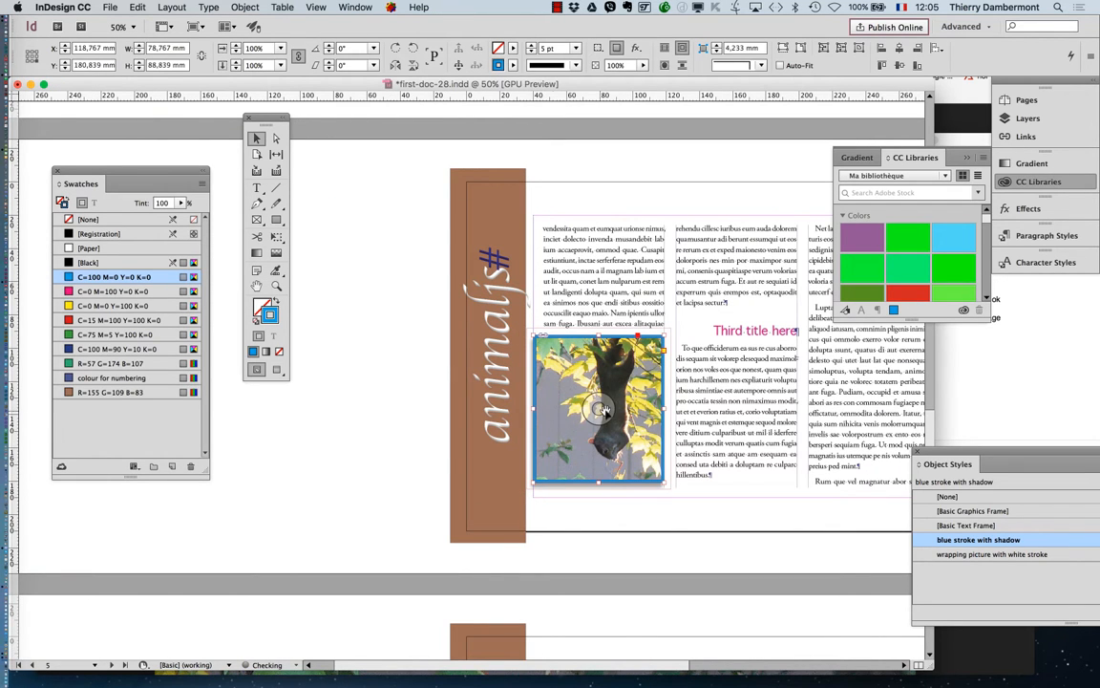
click(364, 356)
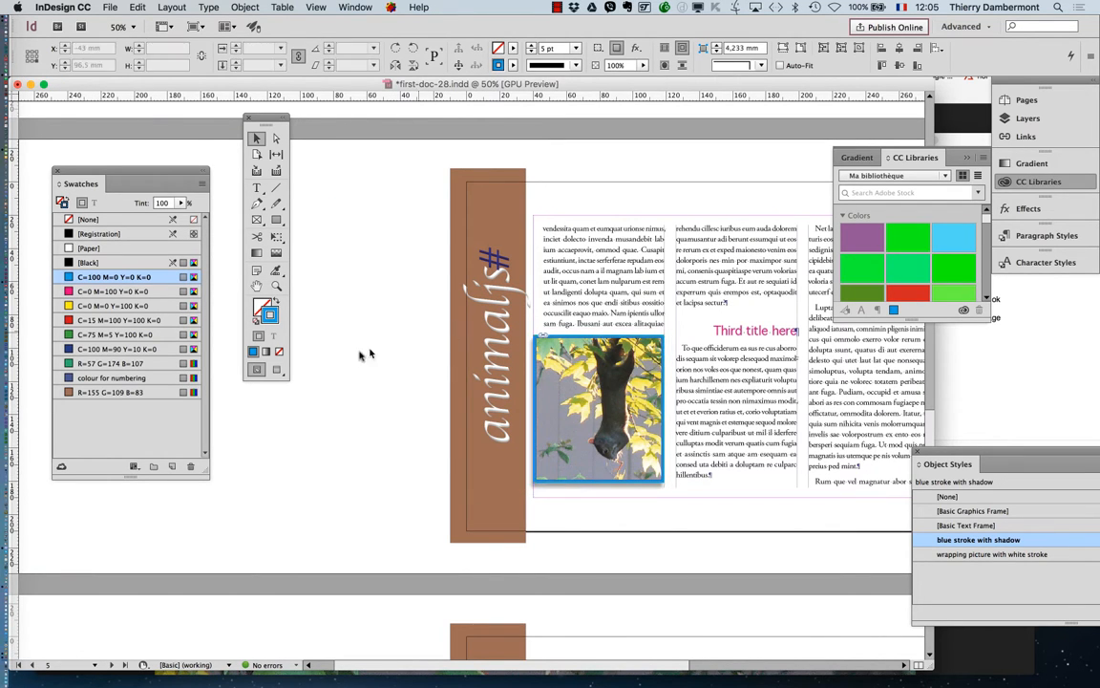
Switch the document to Preview mode and trim the left edge of the page 5 picture frame slightly inward.
click(277, 370)
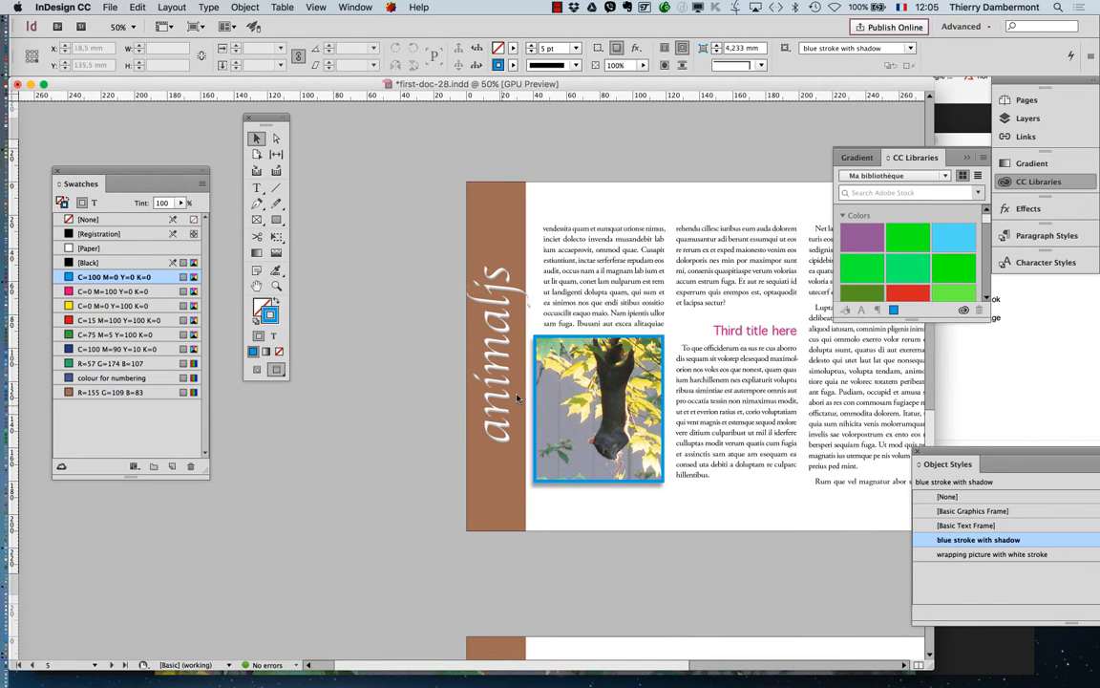
click(540, 405)
drag(533, 409, 537, 408)
click(435, 427)
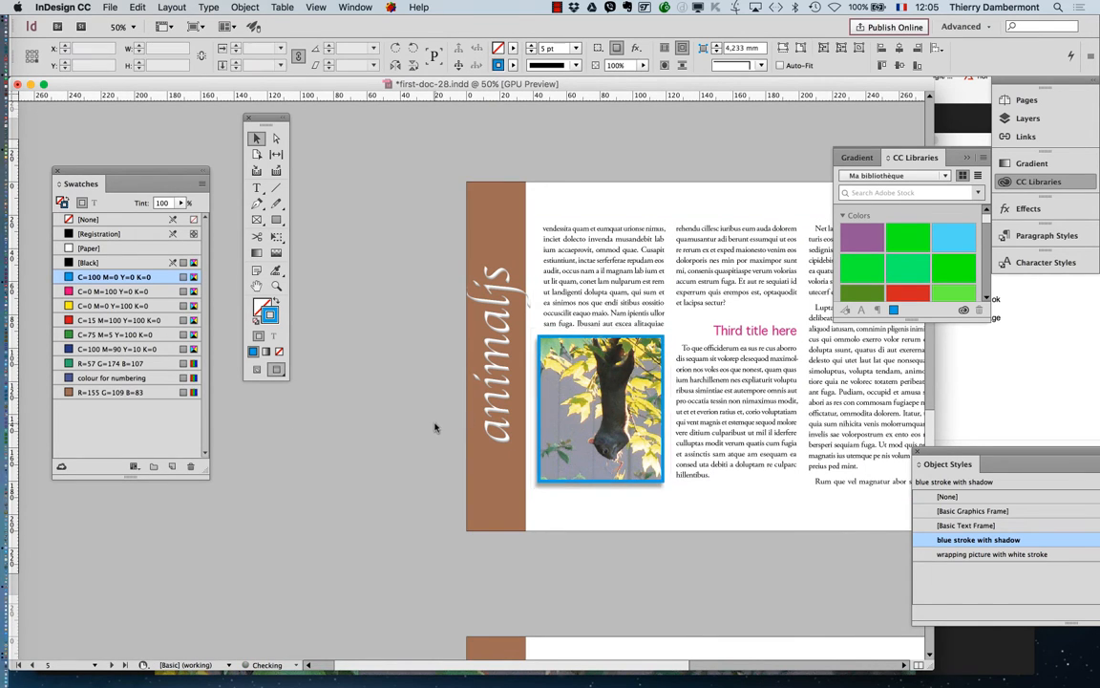
click(543, 407)
Show the document's page thumbnails and move the tools aside to clear the view of page 5.
key(super+minus)
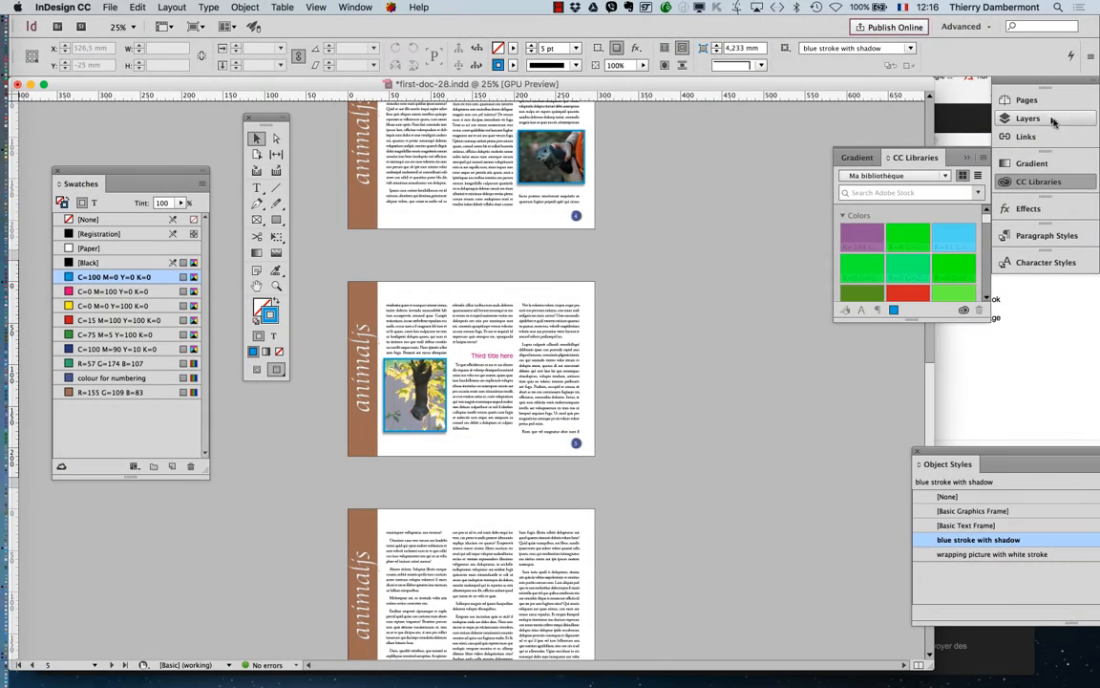
click(1012, 99)
key(super+equal)
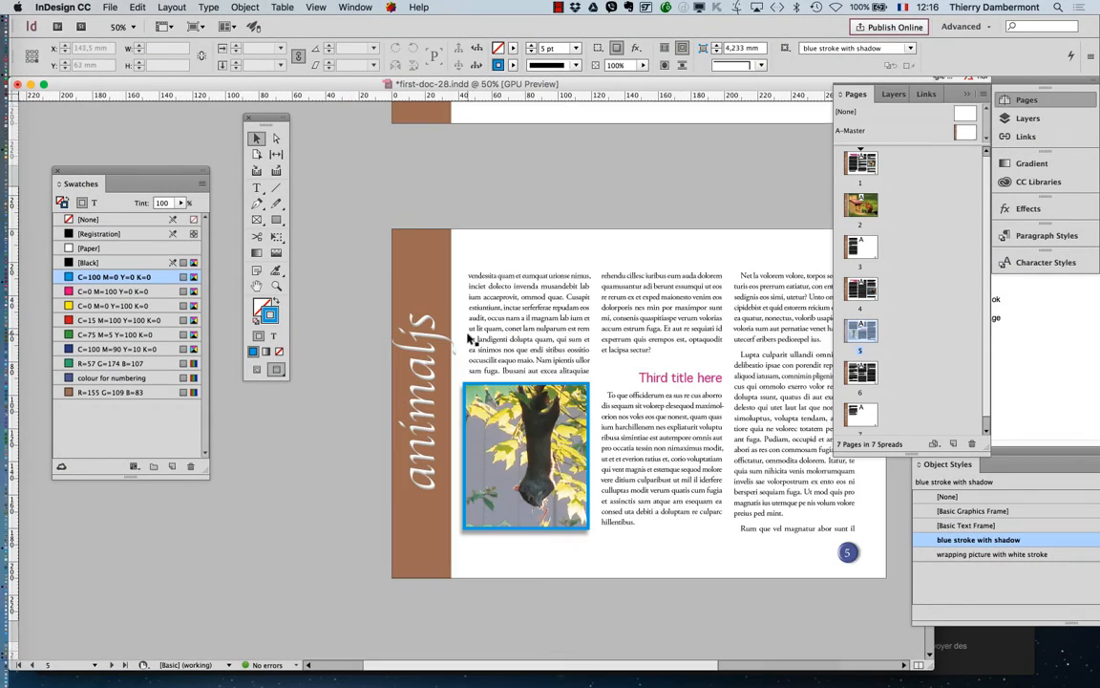
key(super+equal)
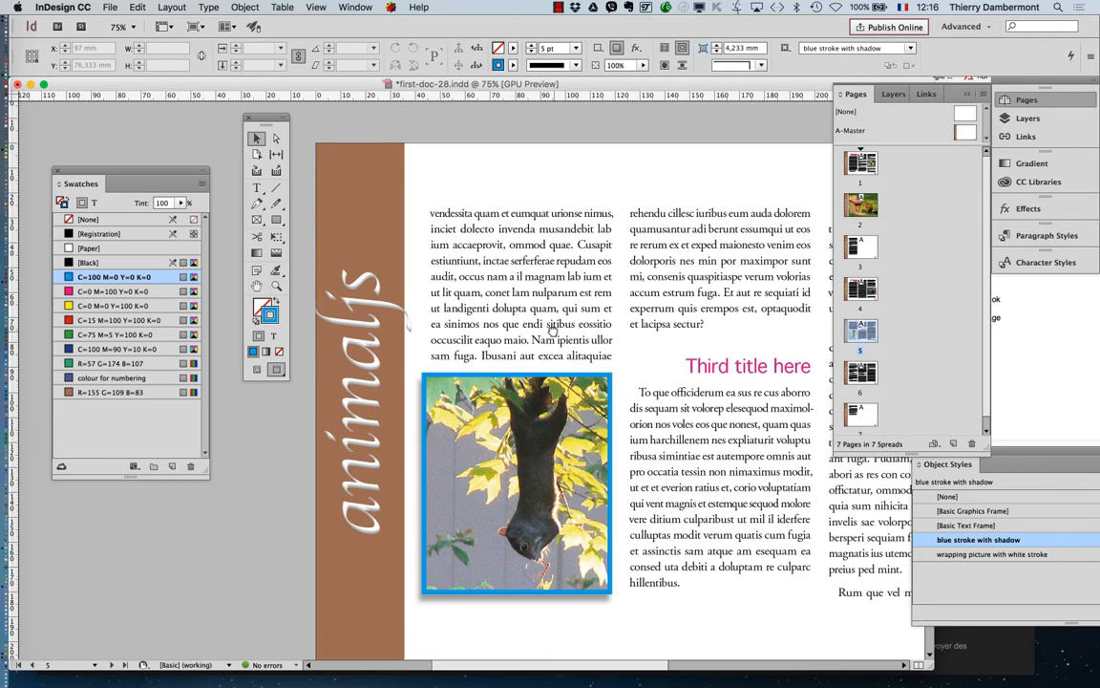
drag(550, 335, 445, 320)
drag(263, 115, 54, 116)
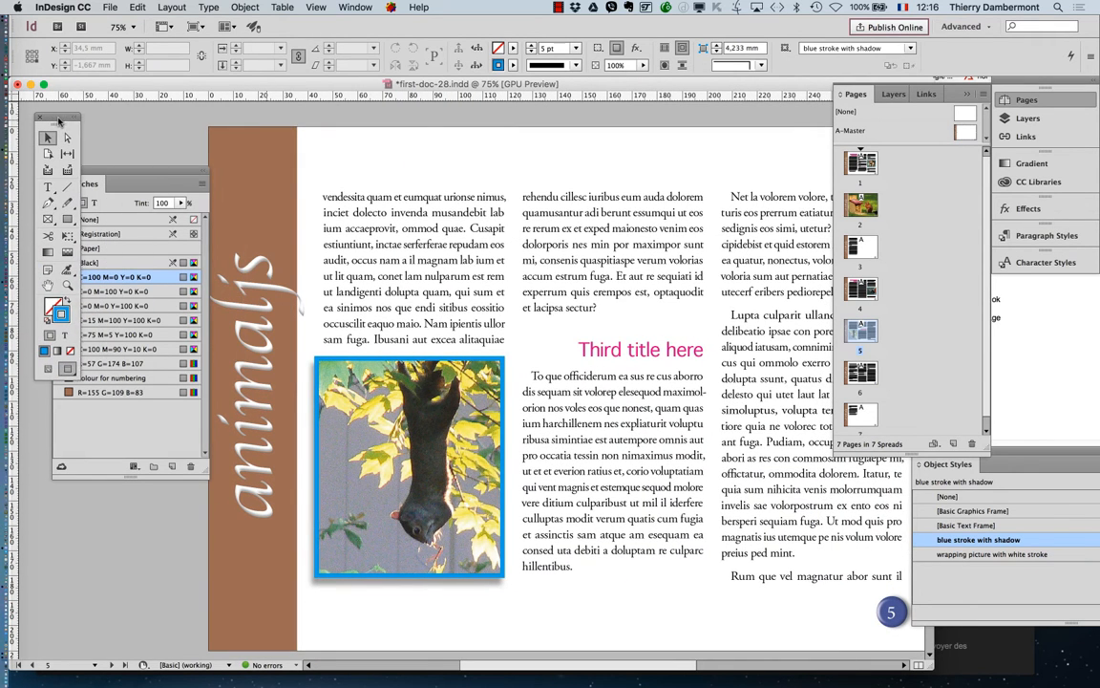
Duplicate the blue-stroked squirrel picture to the top of page 5's middle column and delete the image inside the copy.
click(357, 389)
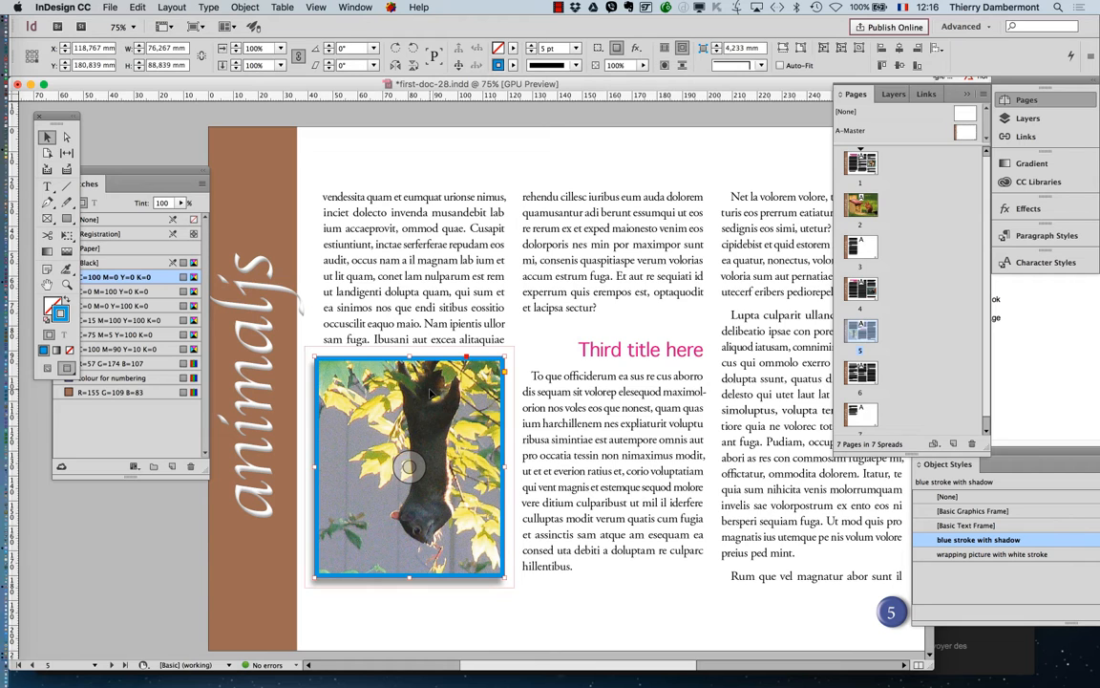
drag(431, 394, 449, 359)
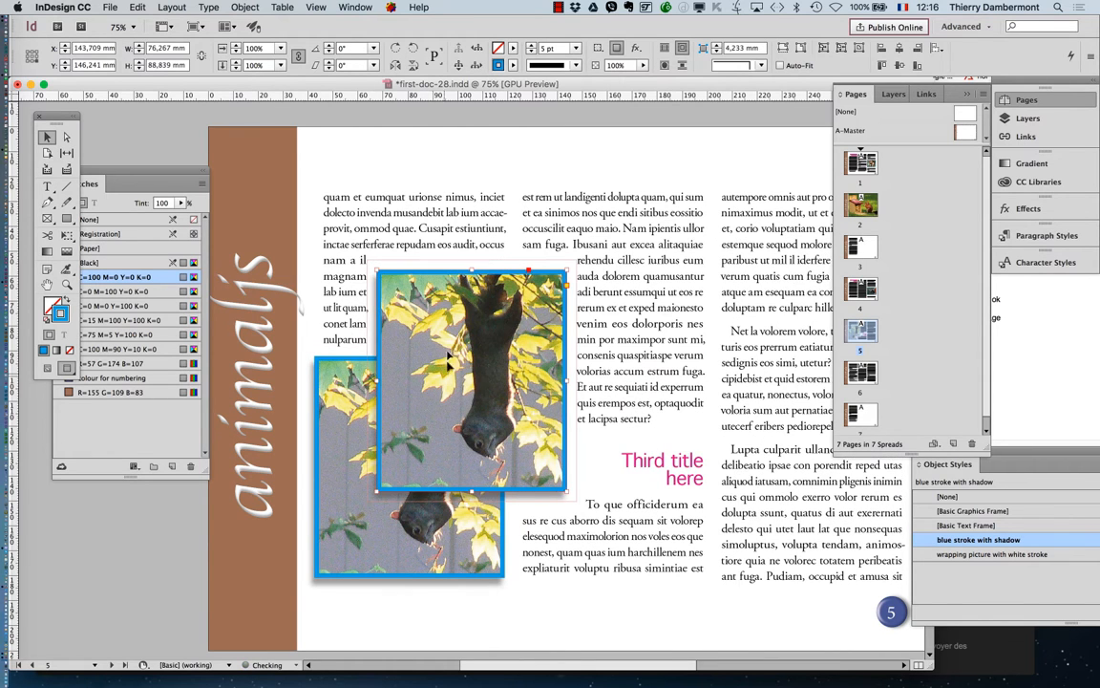
drag(429, 297, 601, 221)
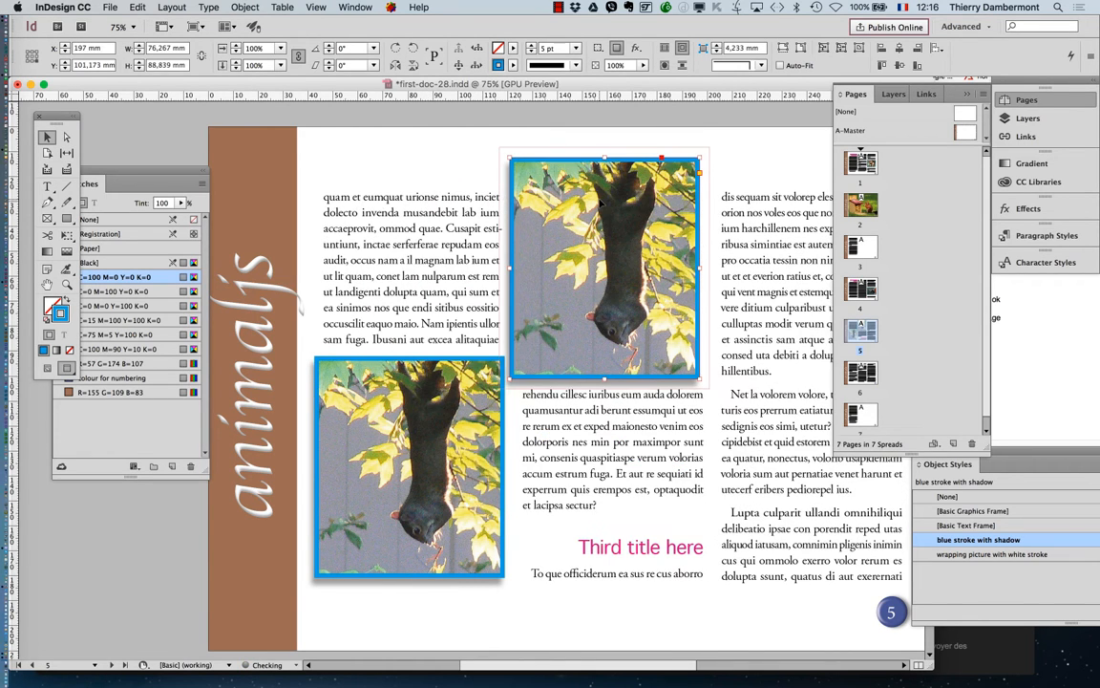
key(super+shift+a)
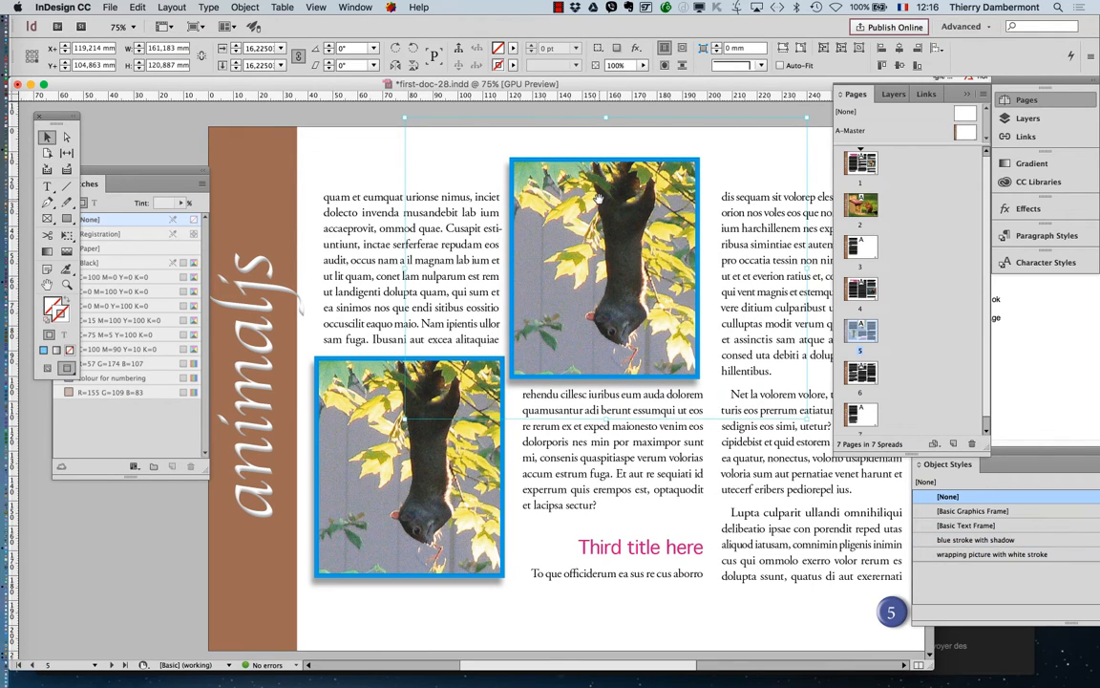
click(598, 198)
key(Delete)
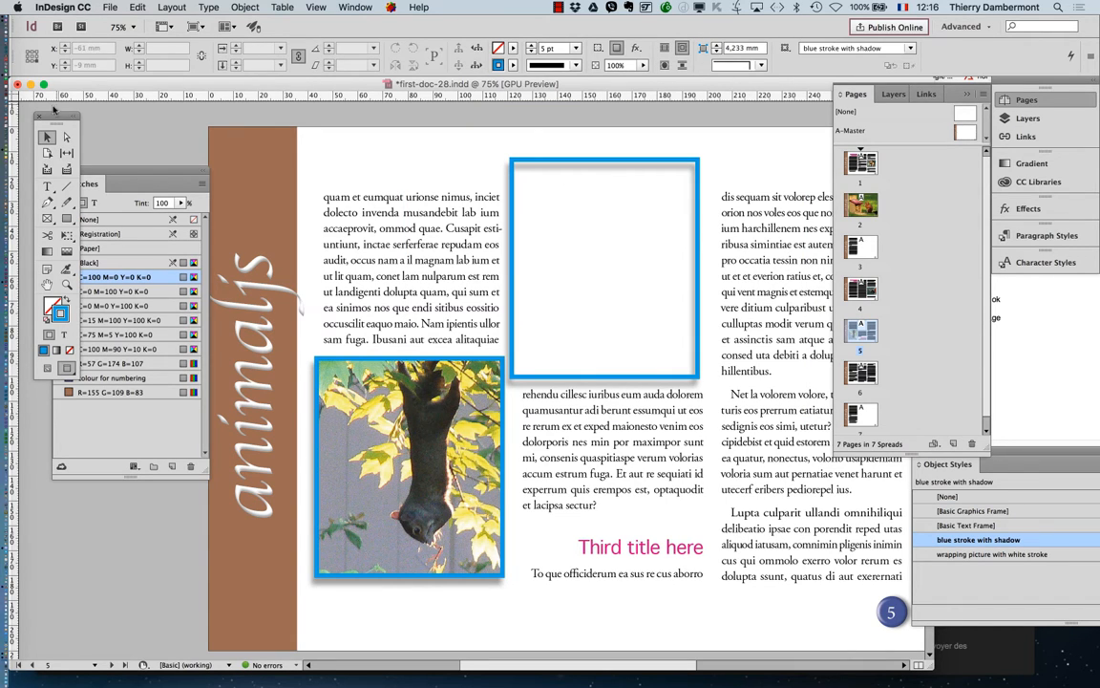
Convert the empty blue-stroked frame into a text frame with the Type tool.
drag(55, 116, 373, 118)
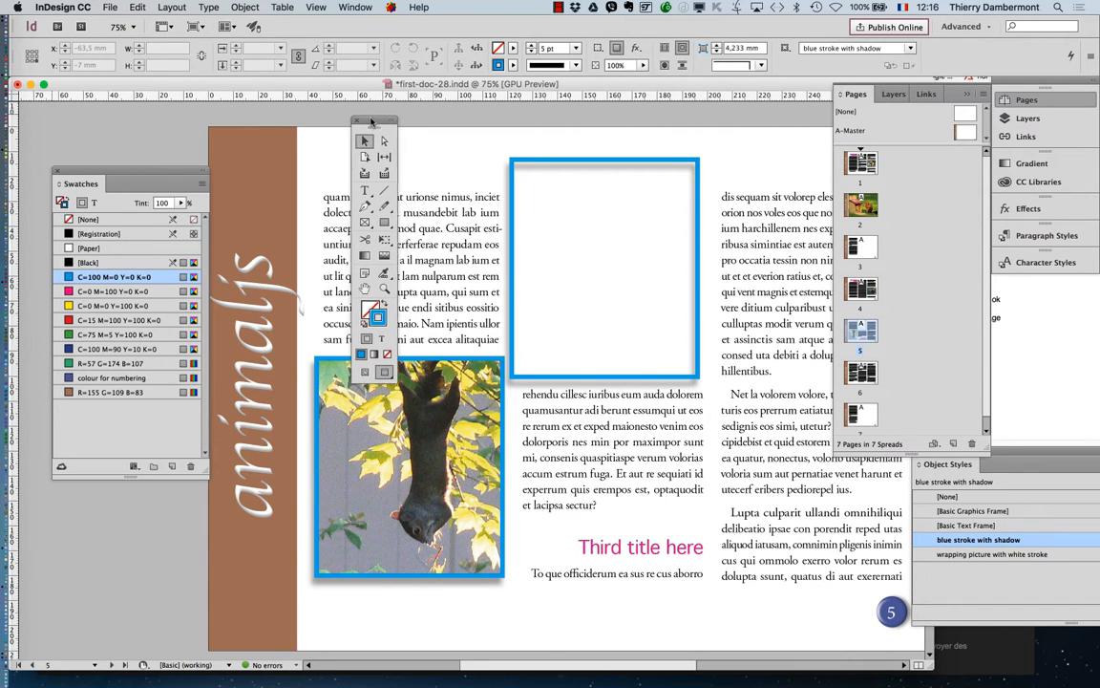
click(368, 190)
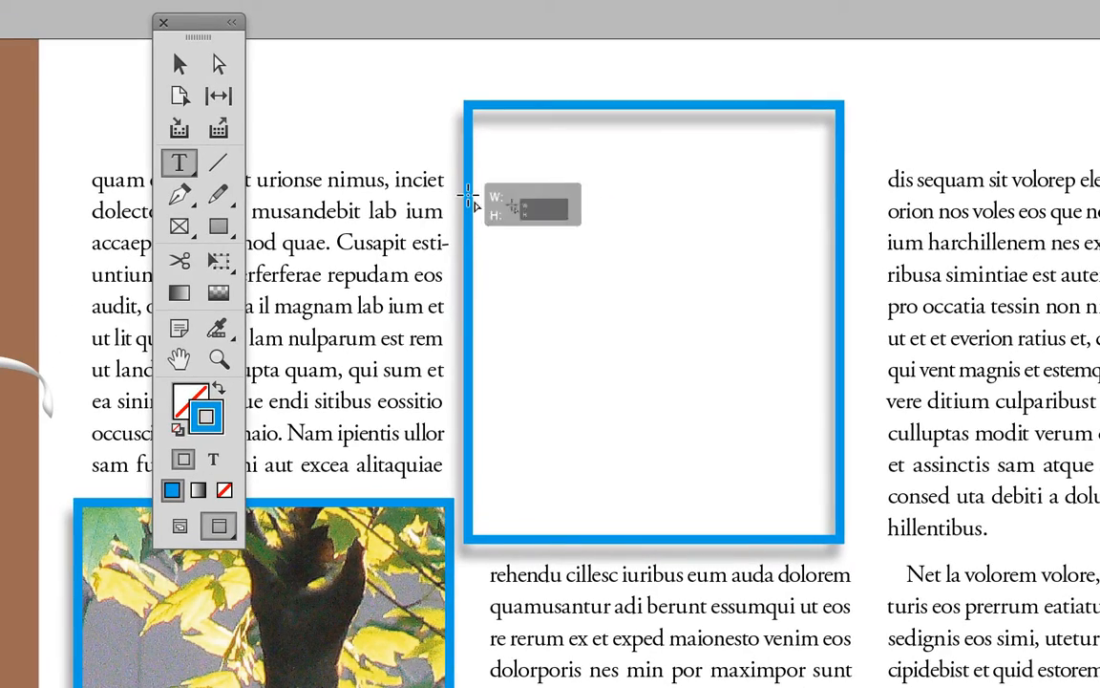
click(486, 205)
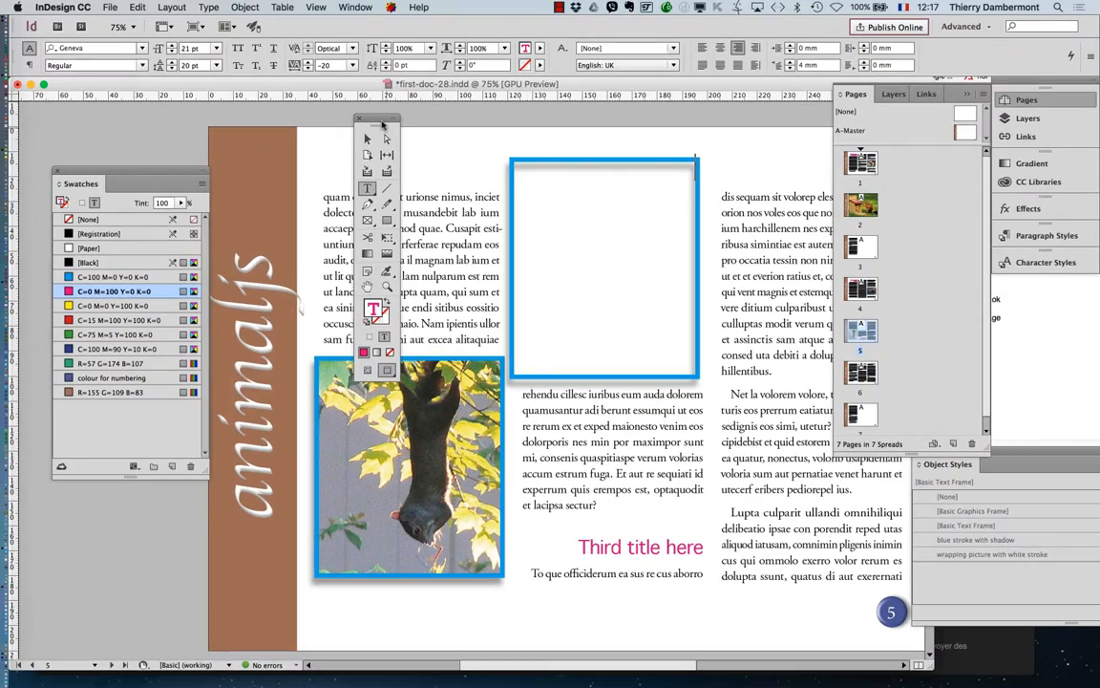
drag(382, 125, 134, 118)
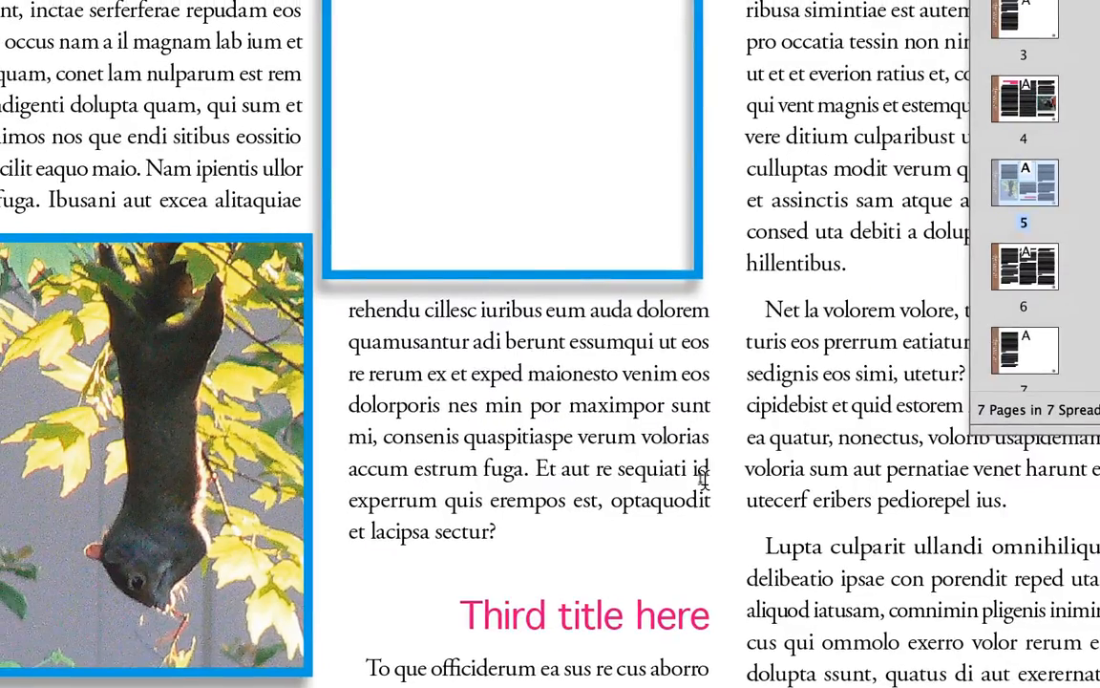
Copy the words "Lupta culparit ullandi omnihiliqui delibeatio ipsae con porendit" from the third column's body text.
click(660, 474)
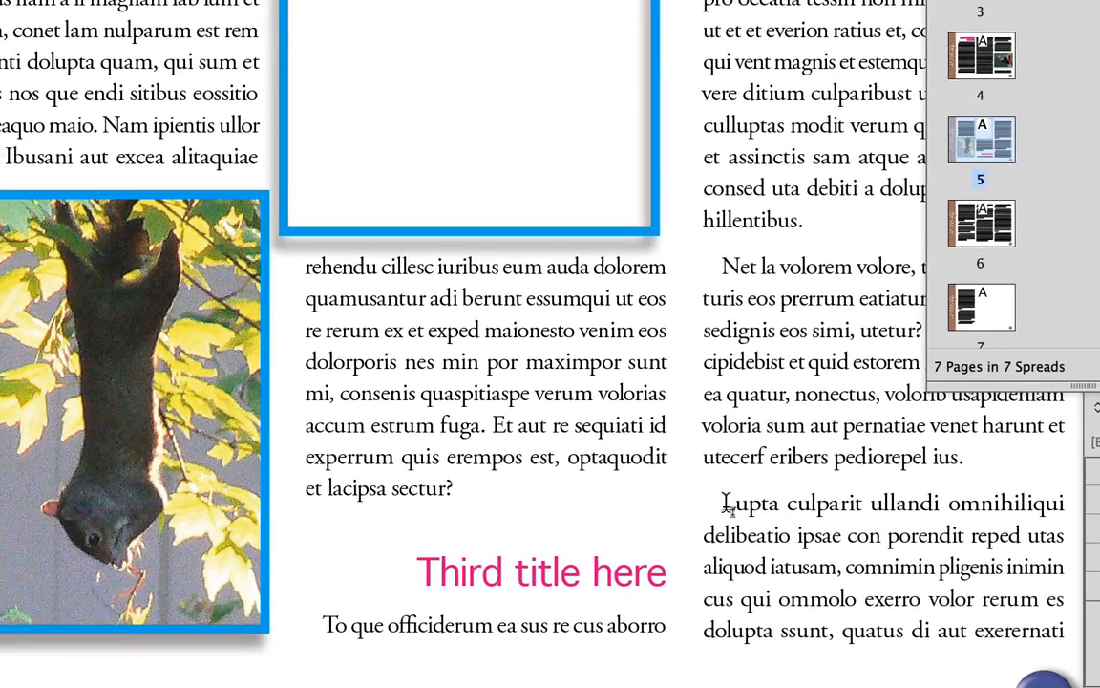
drag(868, 574, 976, 574)
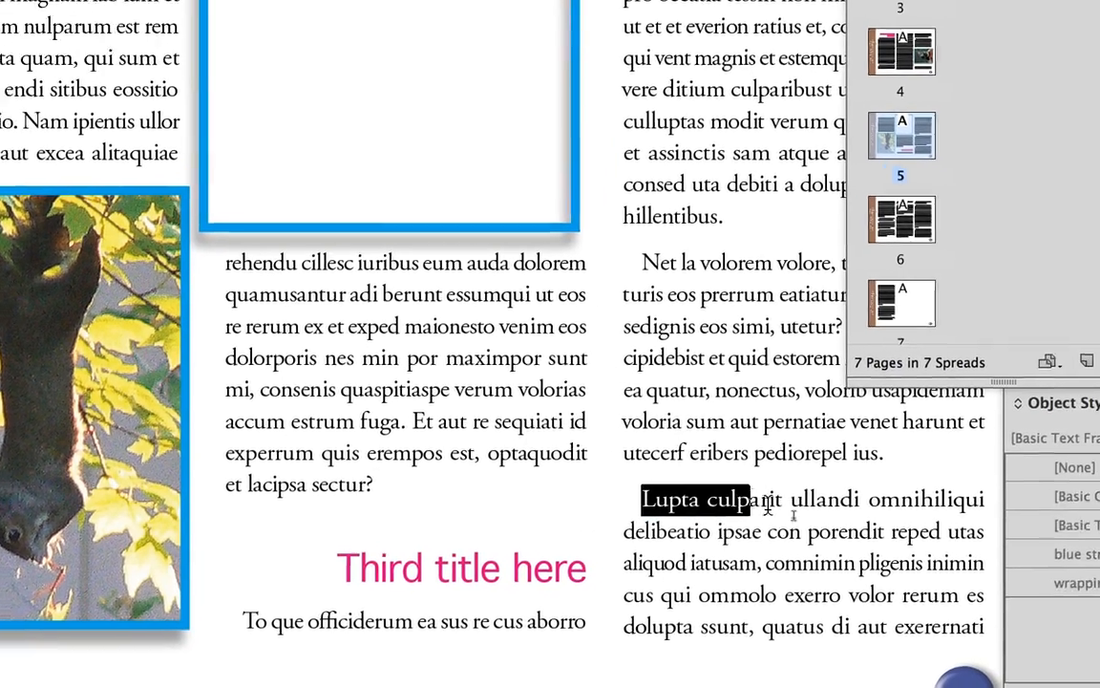
drag(768, 503, 884, 531)
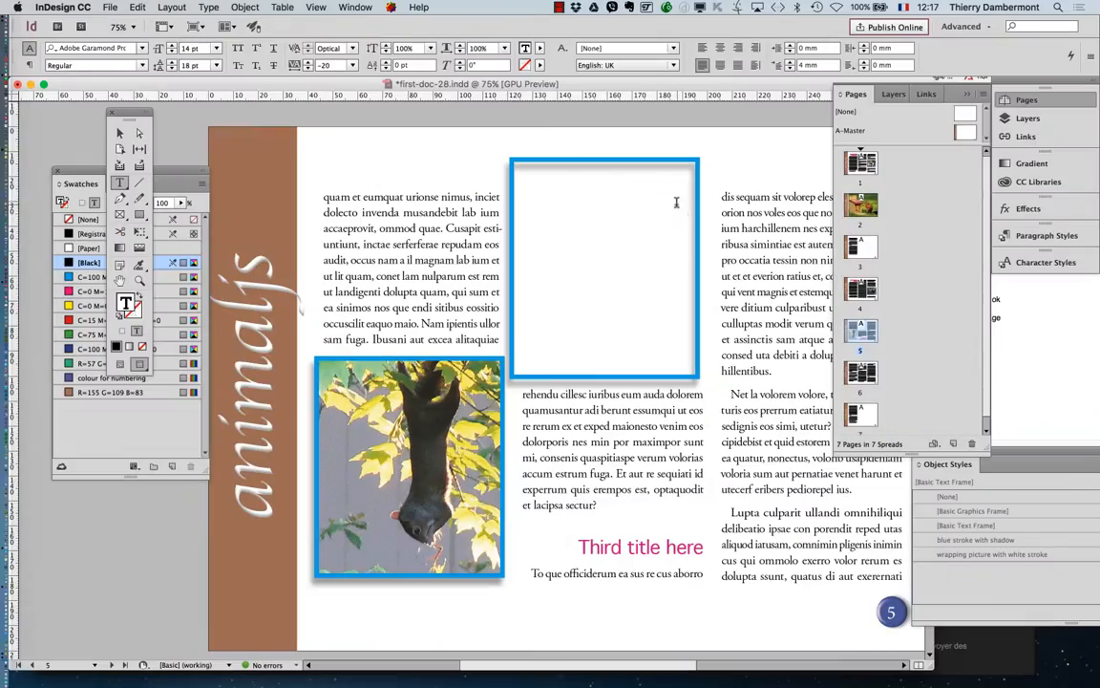
Move the empty blue-stroked frame onto the pasteboard beside page 5 and display the document in Normal screen mode.
key(super+minus)
click(121, 133)
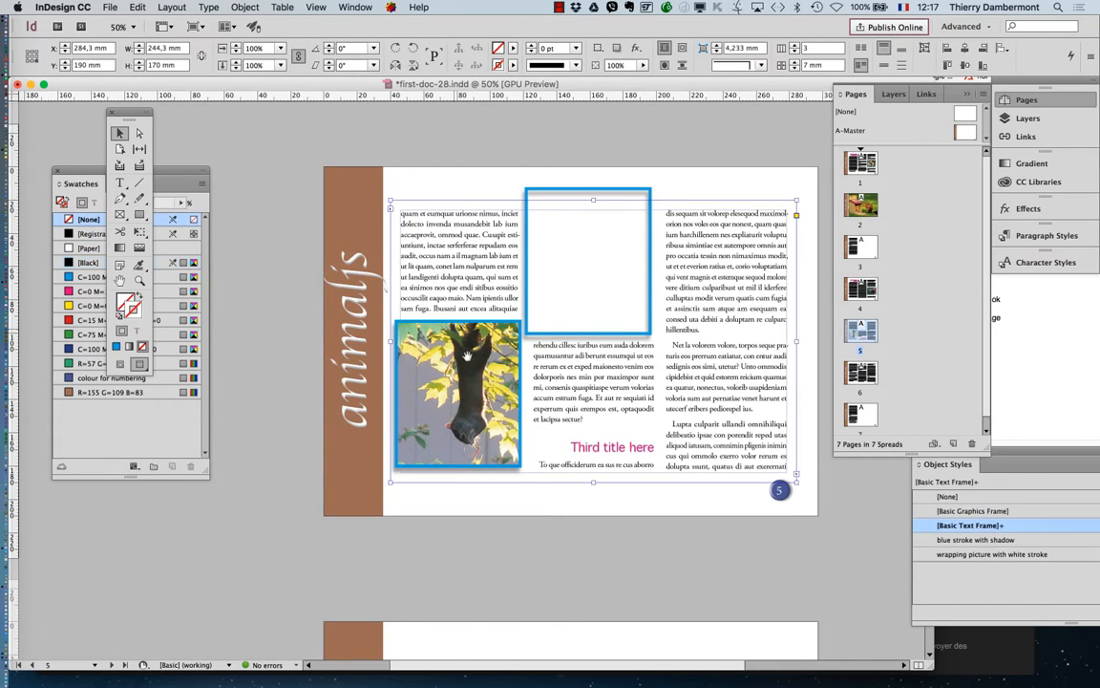
drag(511, 405, 673, 436)
drag(742, 222, 332, 219)
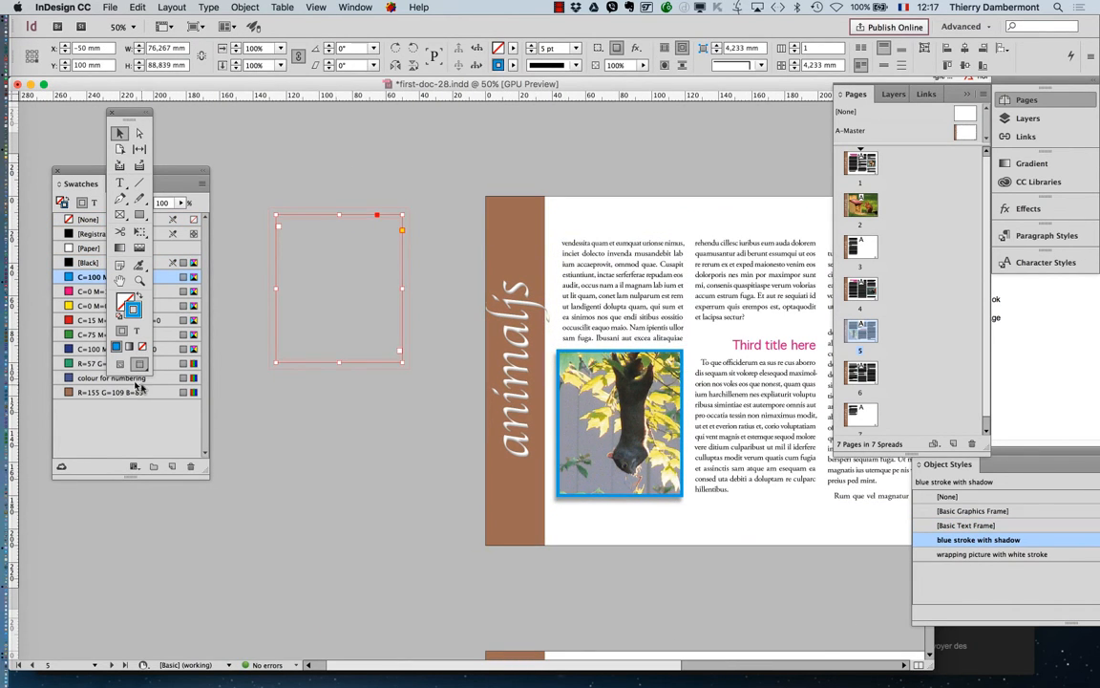
click(120, 364)
drag(69, 181, 115, 493)
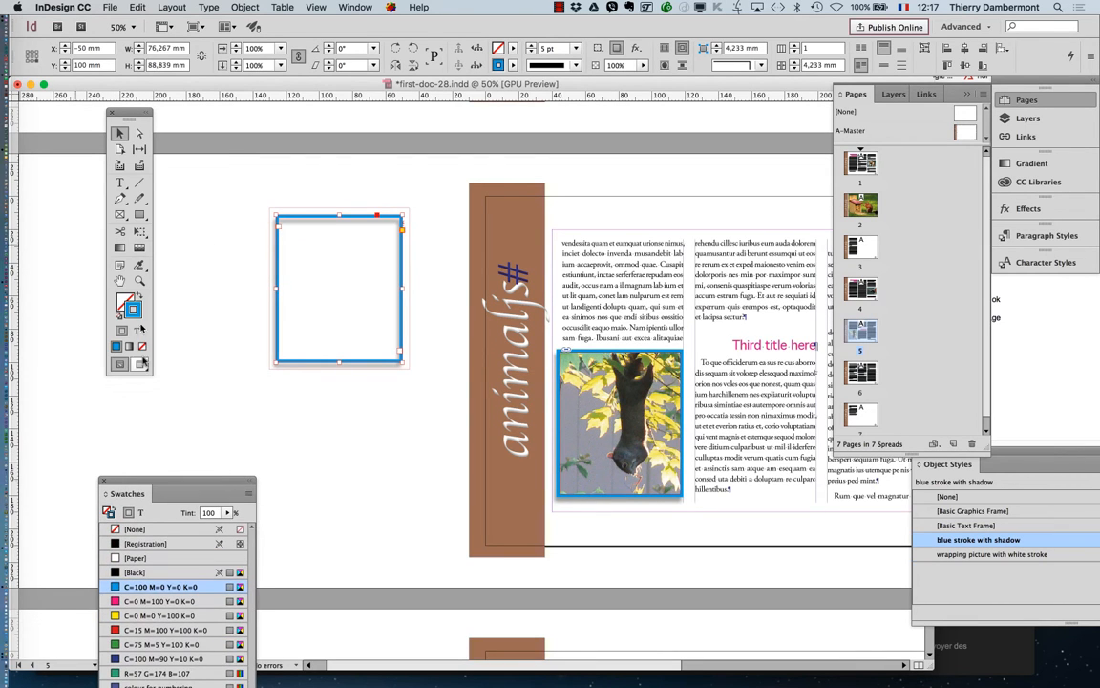
Paste the copied sentence into the frame on the pasteboard and centre-align its paragraph.
key(t)
click(290, 227)
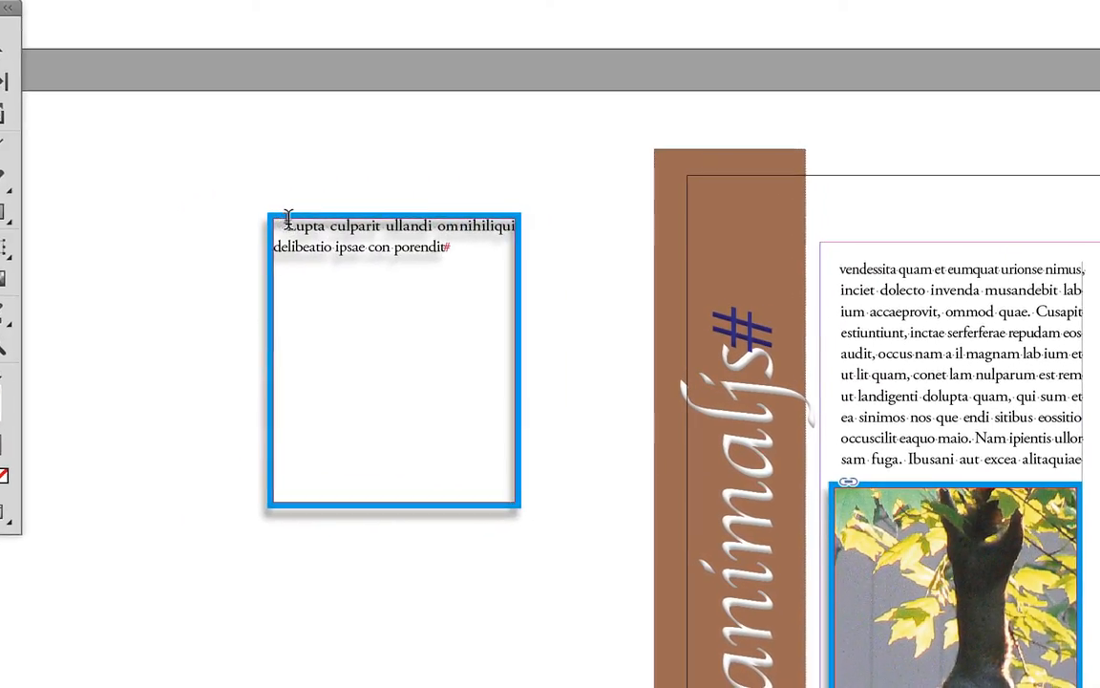
drag(287, 218, 454, 251)
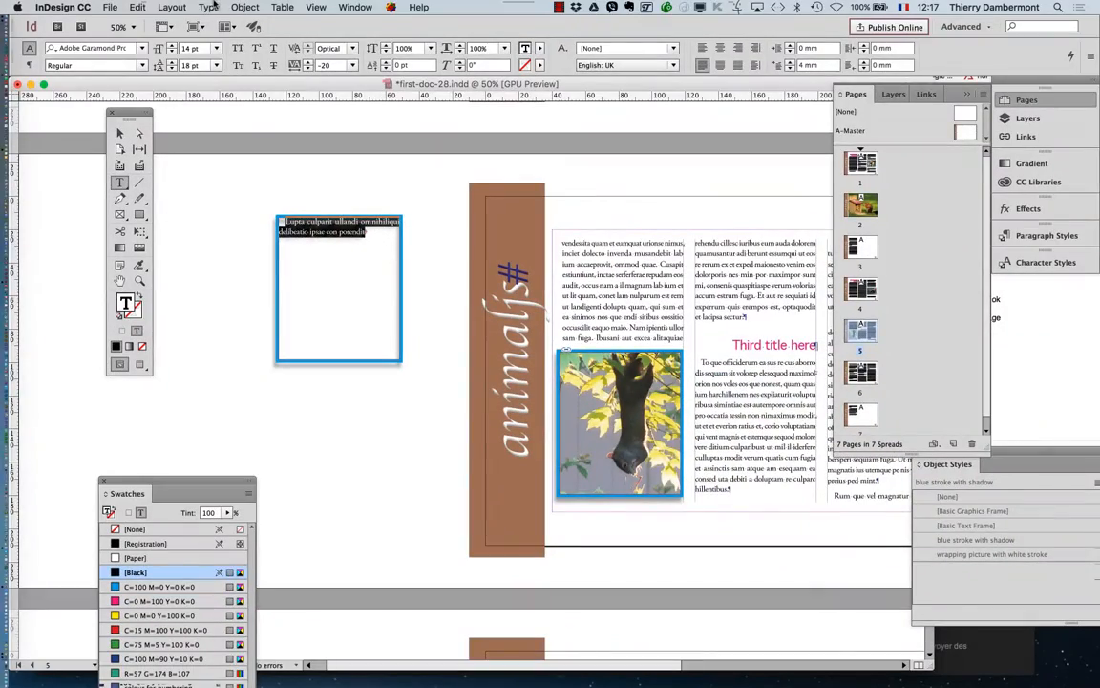
click(208, 6)
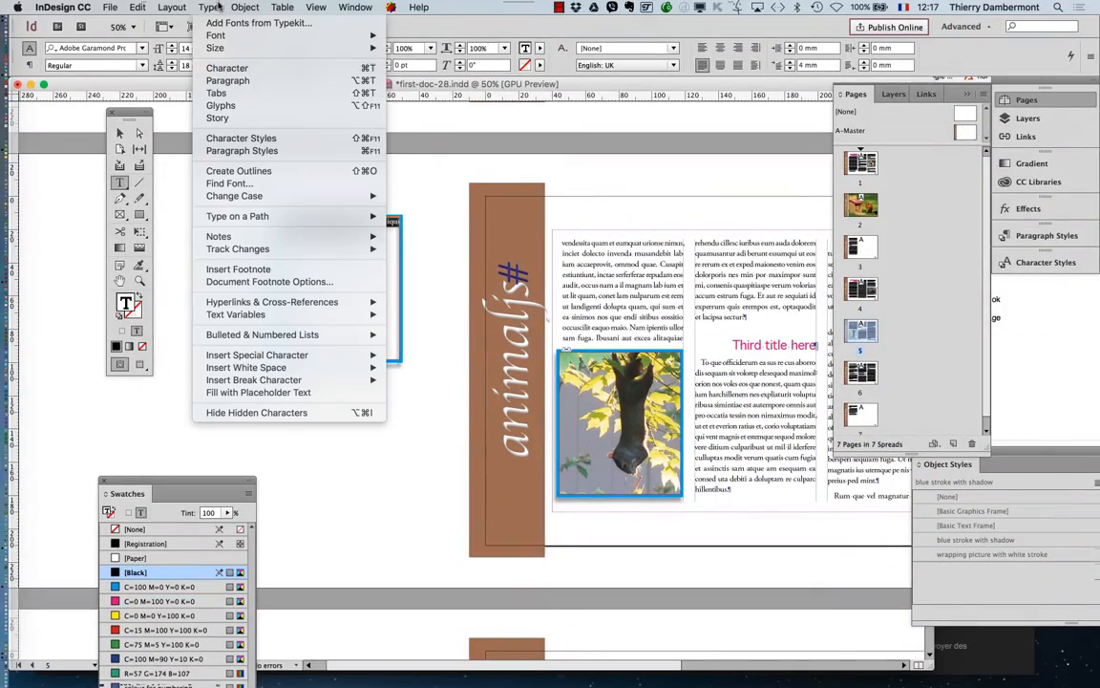
click(228, 81)
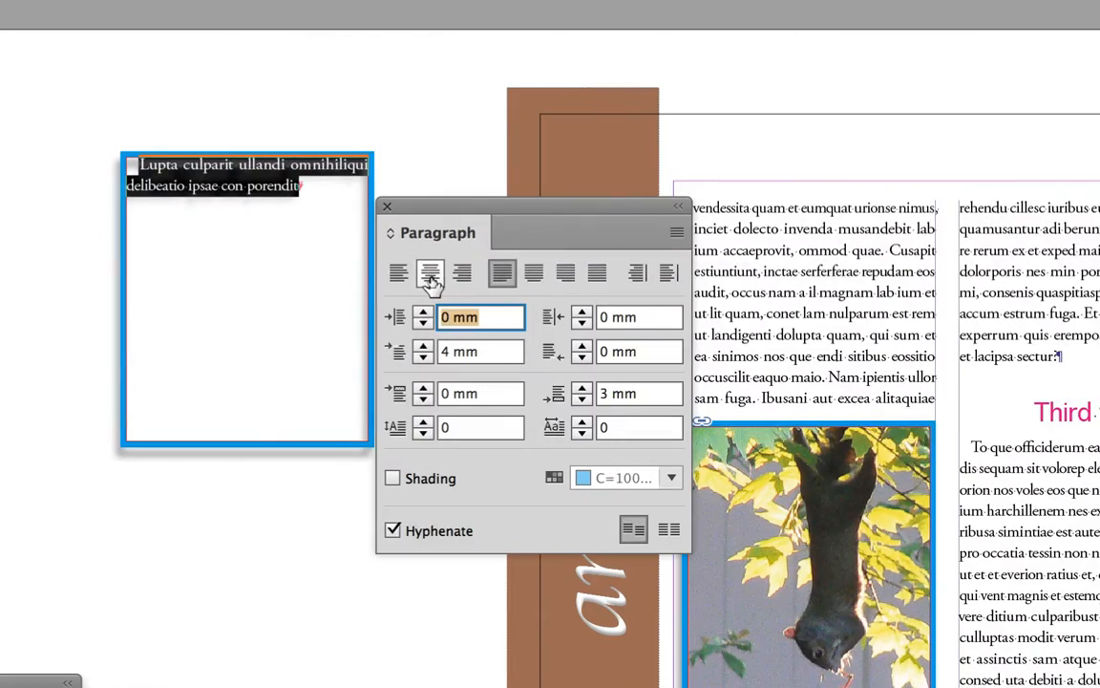
click(431, 275)
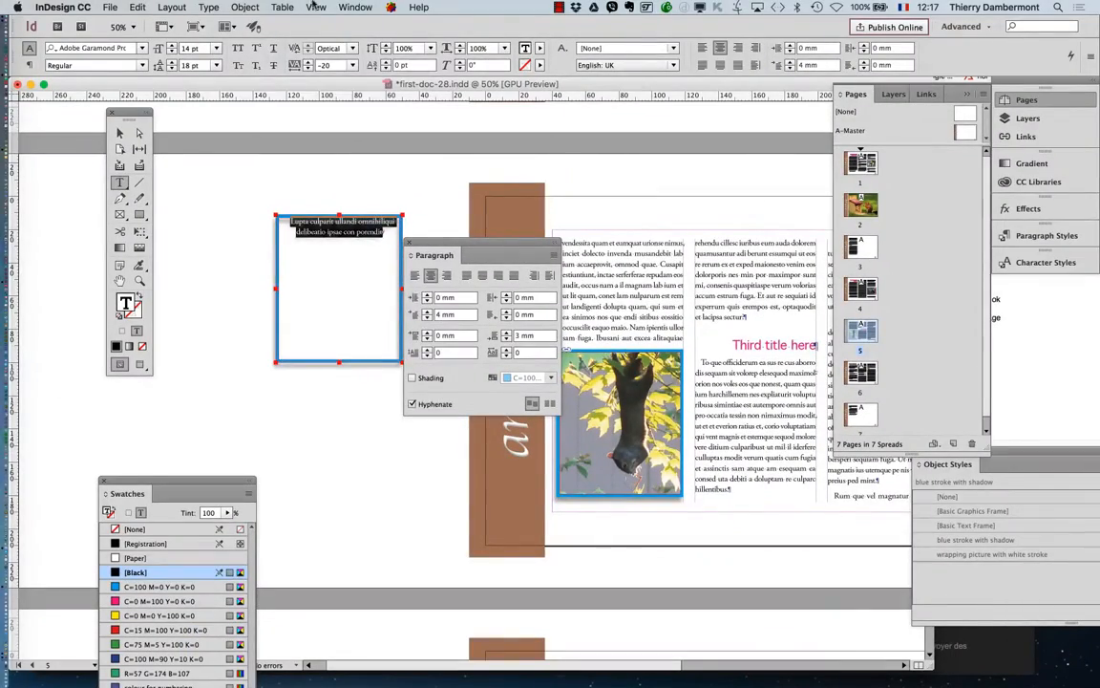
Set the pasteboard text frame's vertical justification to Centre in the Text Frame Options.
click(245, 7)
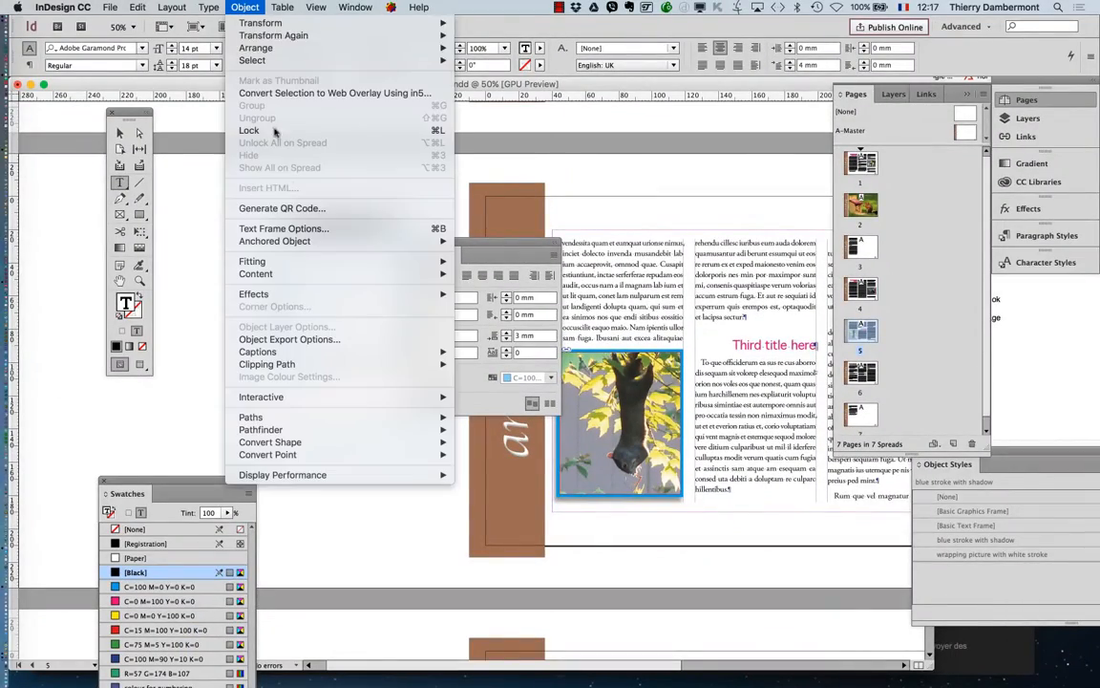
click(288, 229)
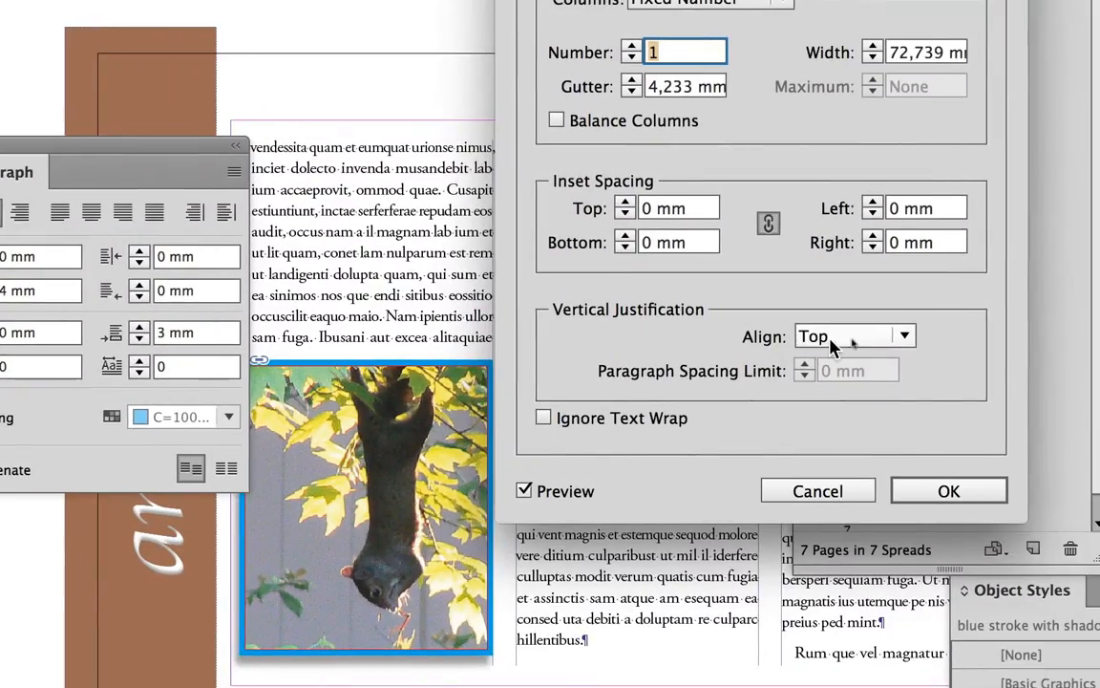
click(831, 338)
click(827, 392)
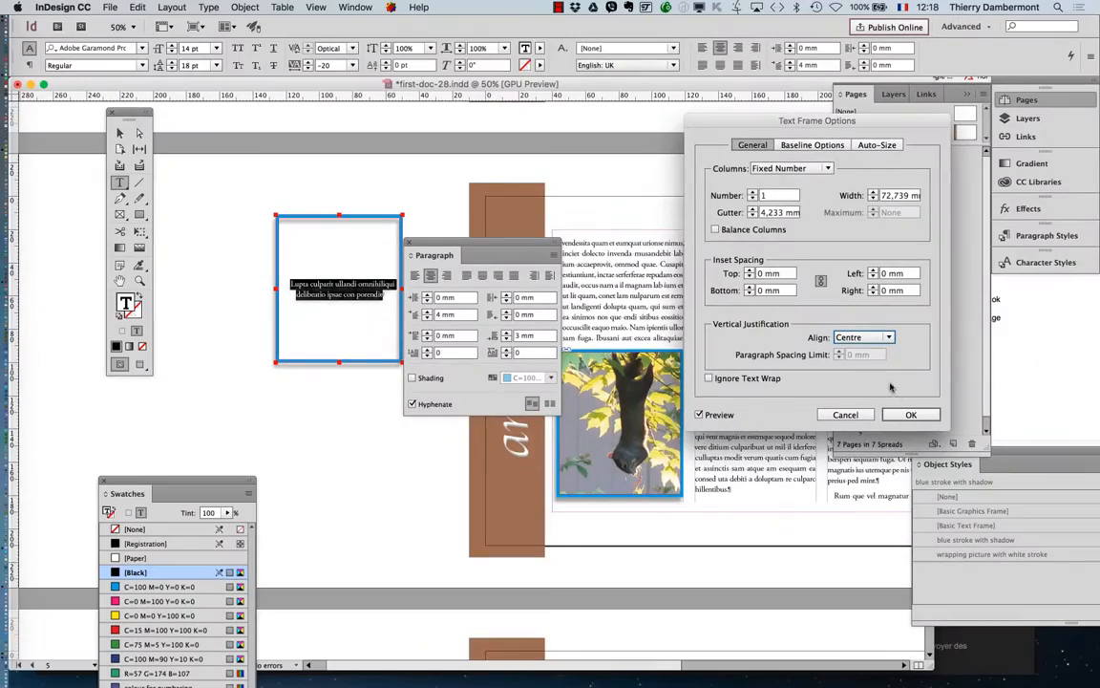
click(908, 415)
Increase the selected quote text's font size to 23 pt.
click(203, 7)
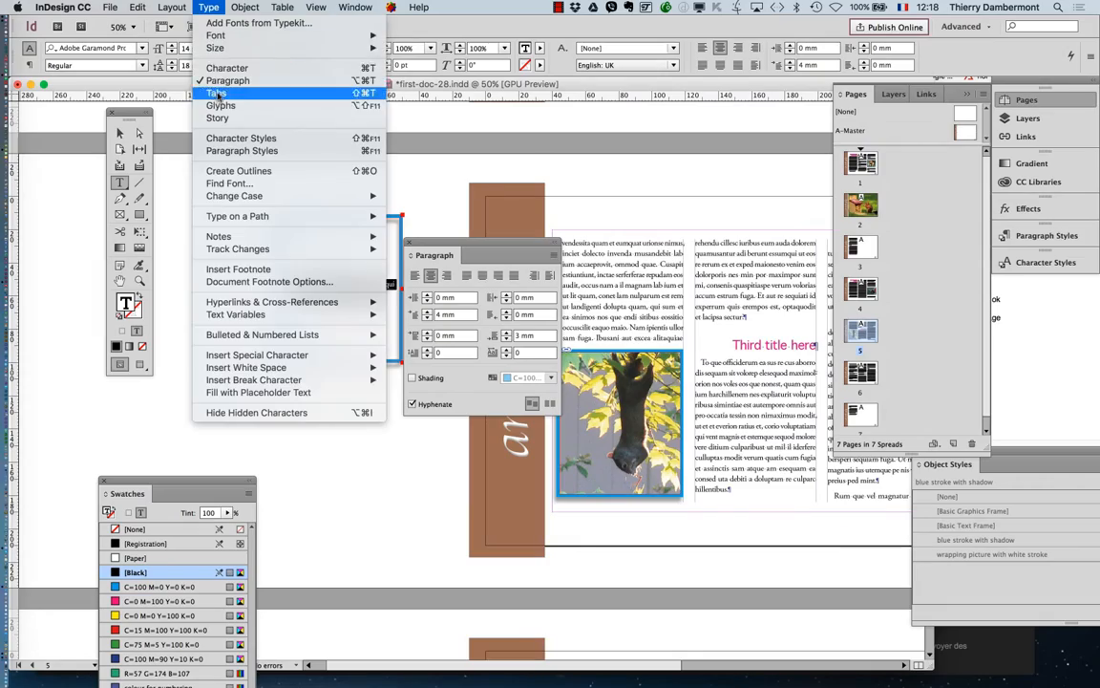
click(200, 64)
drag(442, 248, 455, 140)
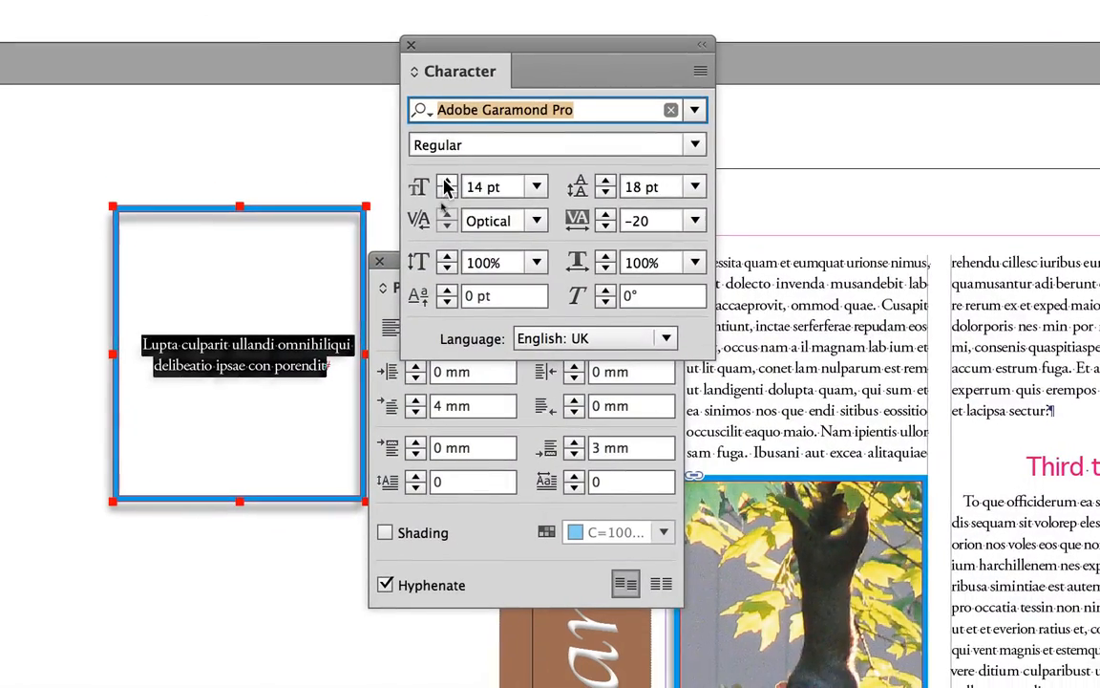
click(445, 186)
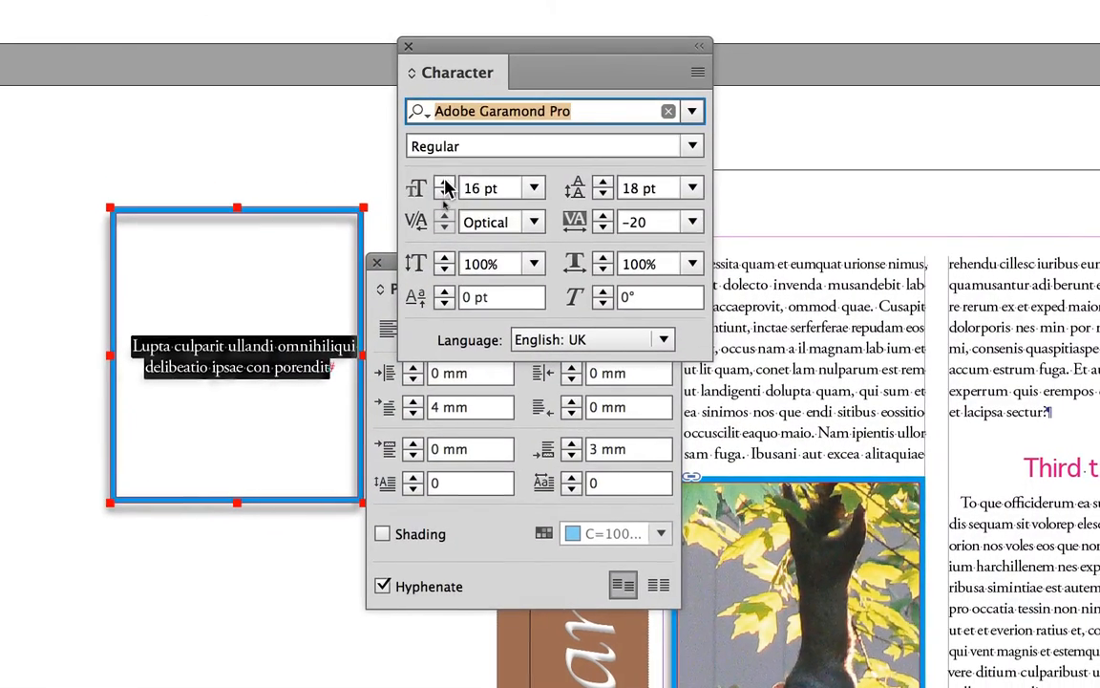
click(445, 187)
click(445, 186)
click(445, 186)
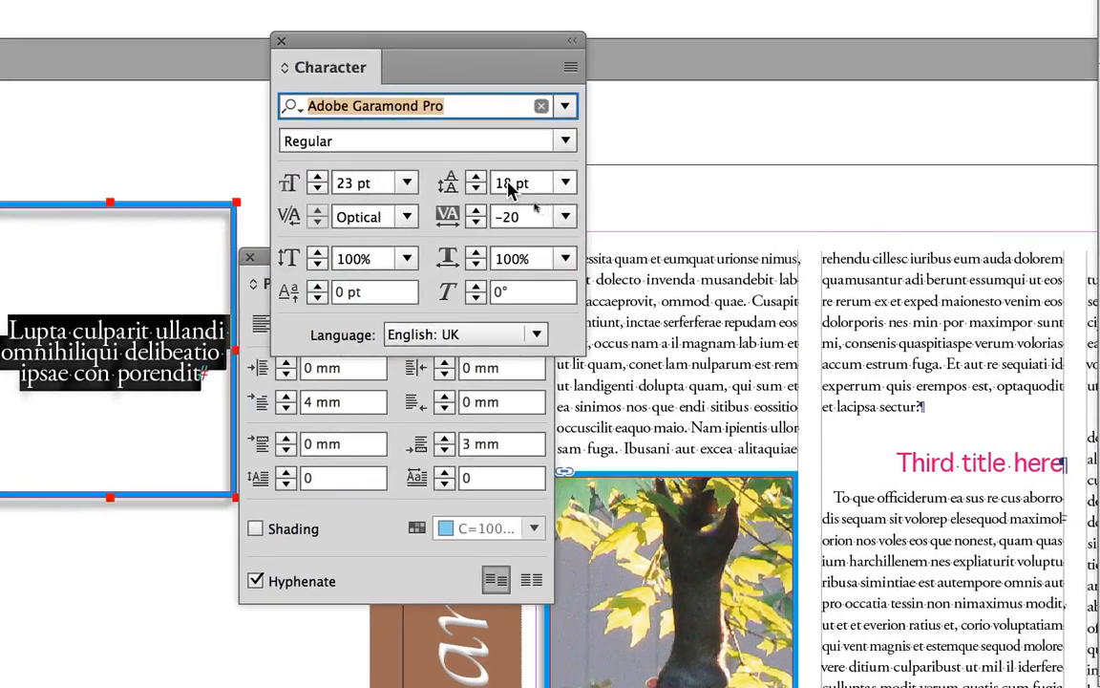
Increase the selected quote text's leading to 31 pt.
click(526, 185)
click(526, 184)
click(526, 184)
click(526, 184)
click(526, 184)
click(526, 184)
click(527, 184)
click(497, 184)
click(497, 183)
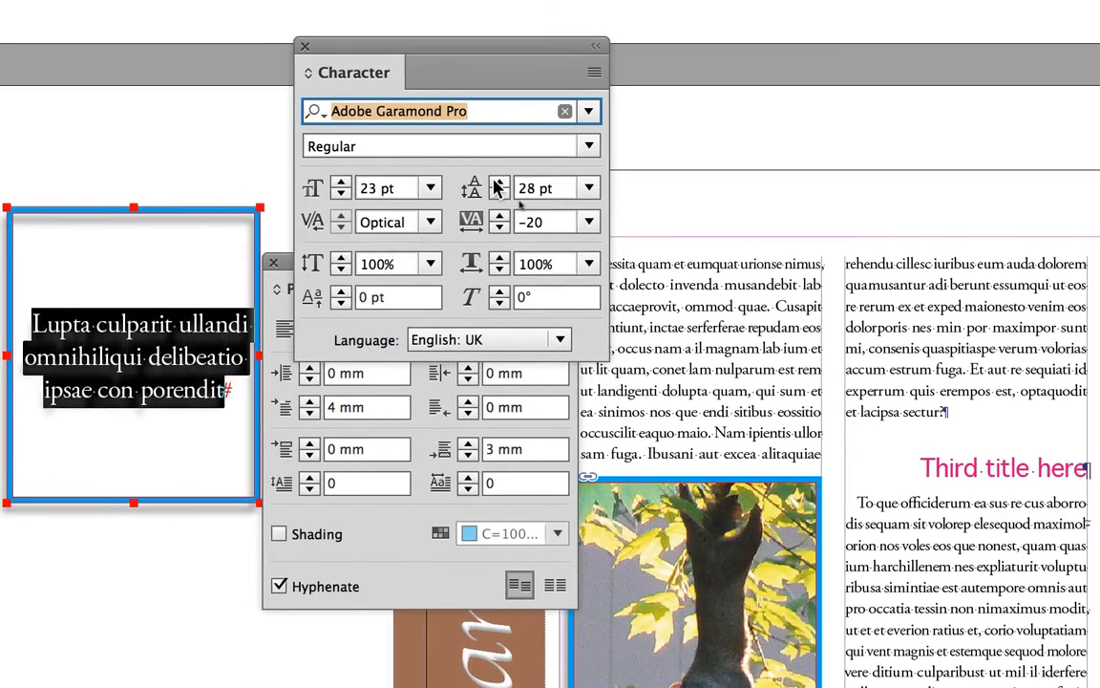
click(497, 183)
Step through the fonts for the quote text and apply Handwriting - Dakota.
click(473, 112)
key(Down)
key(Down)
key(Down)
key(Down)
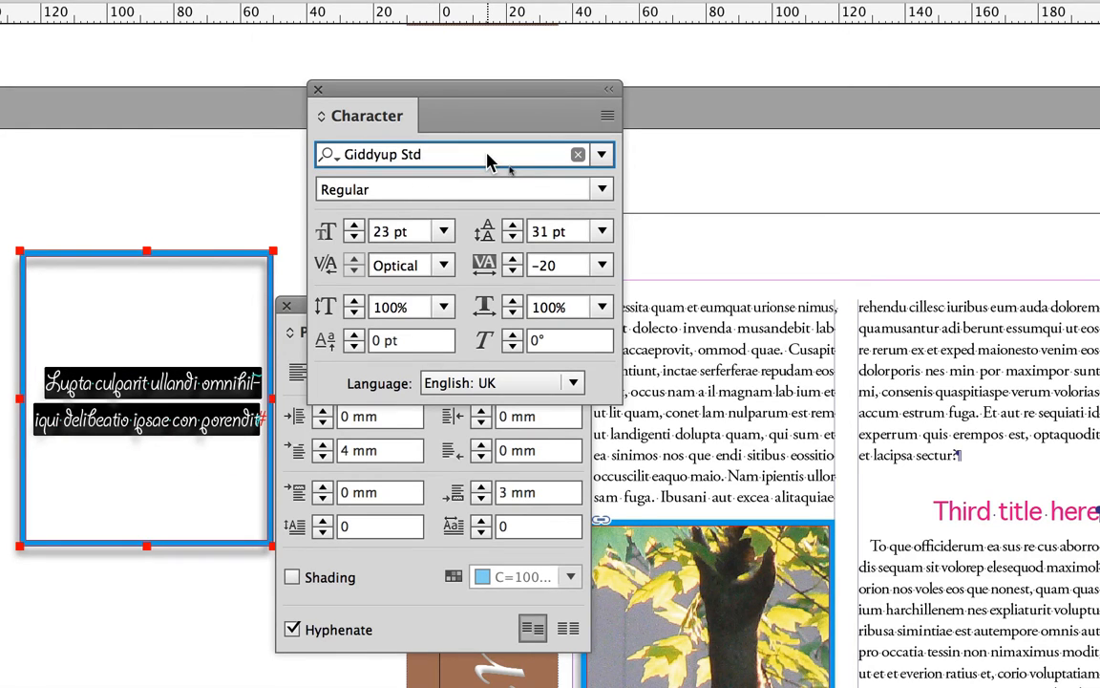
key(Down)
key(Down)
key(Down)
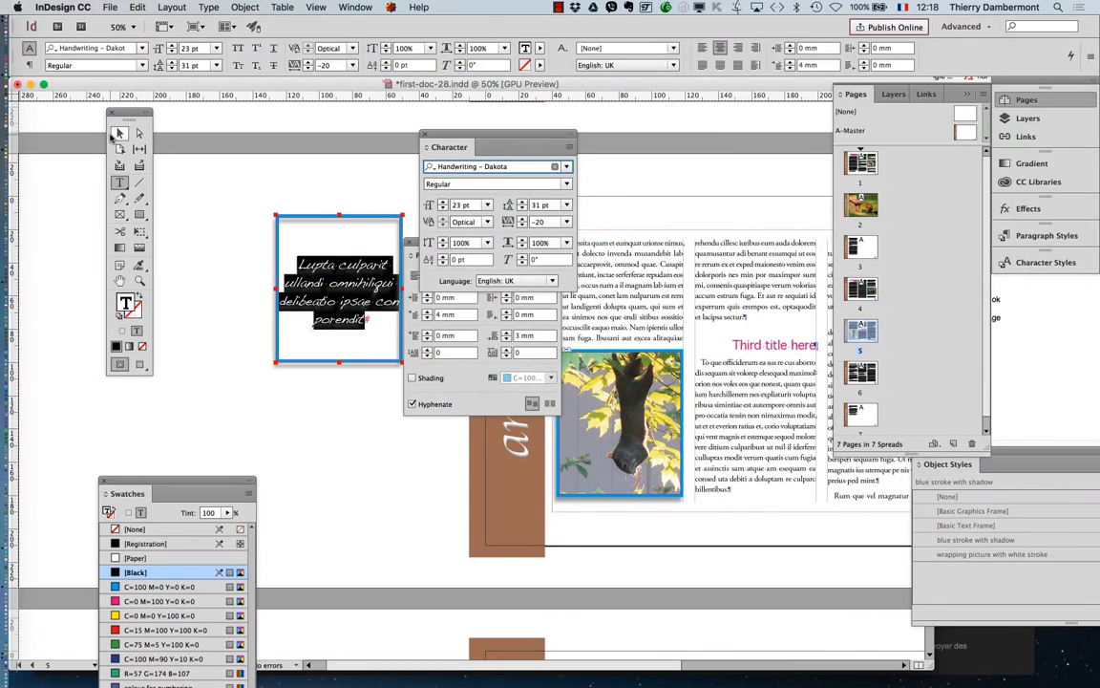
Resize the quote frame into a wider, shorter box around its text, and deselect it.
click(118, 135)
drag(273, 212, 211, 283)
click(387, 394)
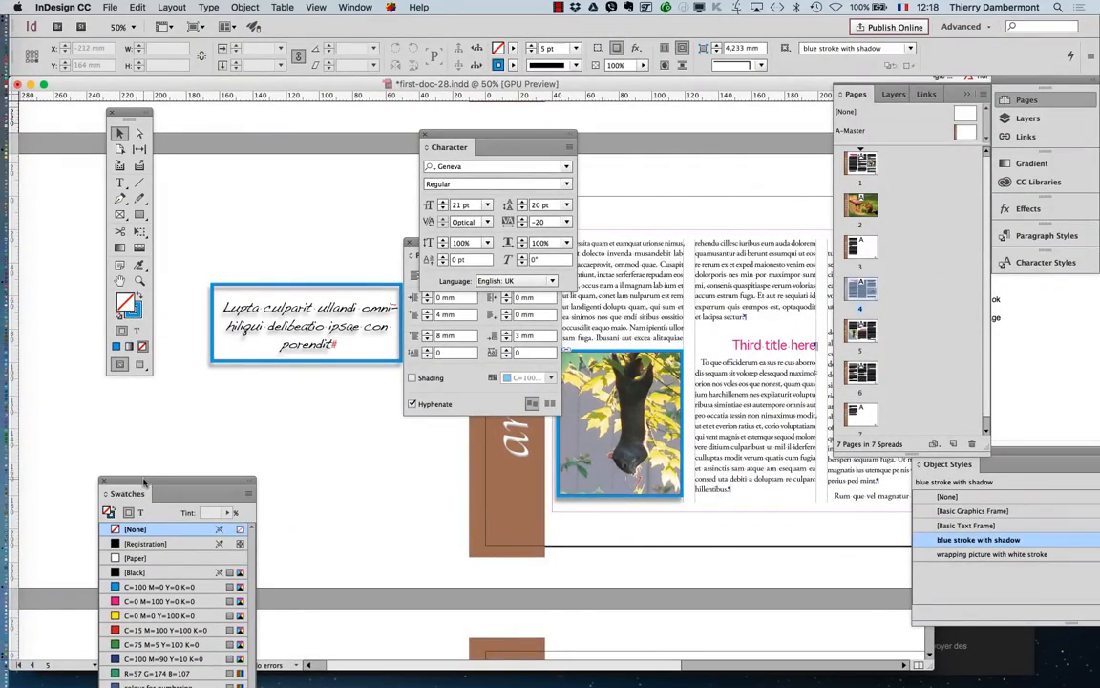
drag(144, 482, 244, 402)
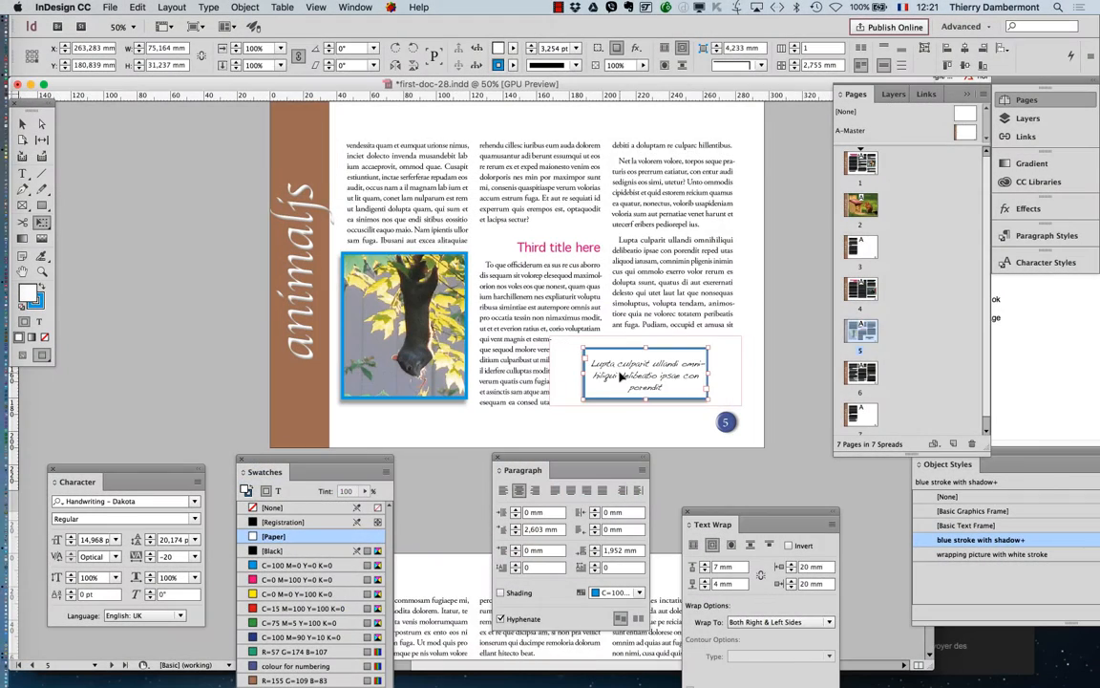
Move the quote frame to the top of page 5's third column and set its left and right text wrap offsets to 0 mm.
drag(592, 264, 572, 197)
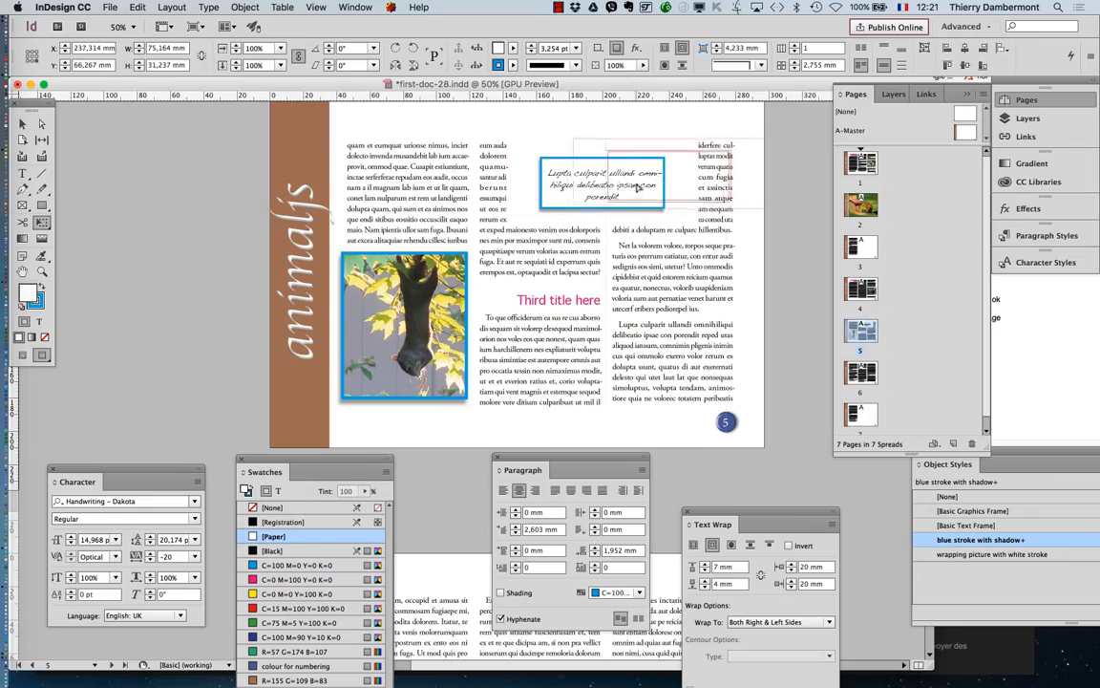
drag(638, 187, 700, 182)
drag(711, 524, 665, 259)
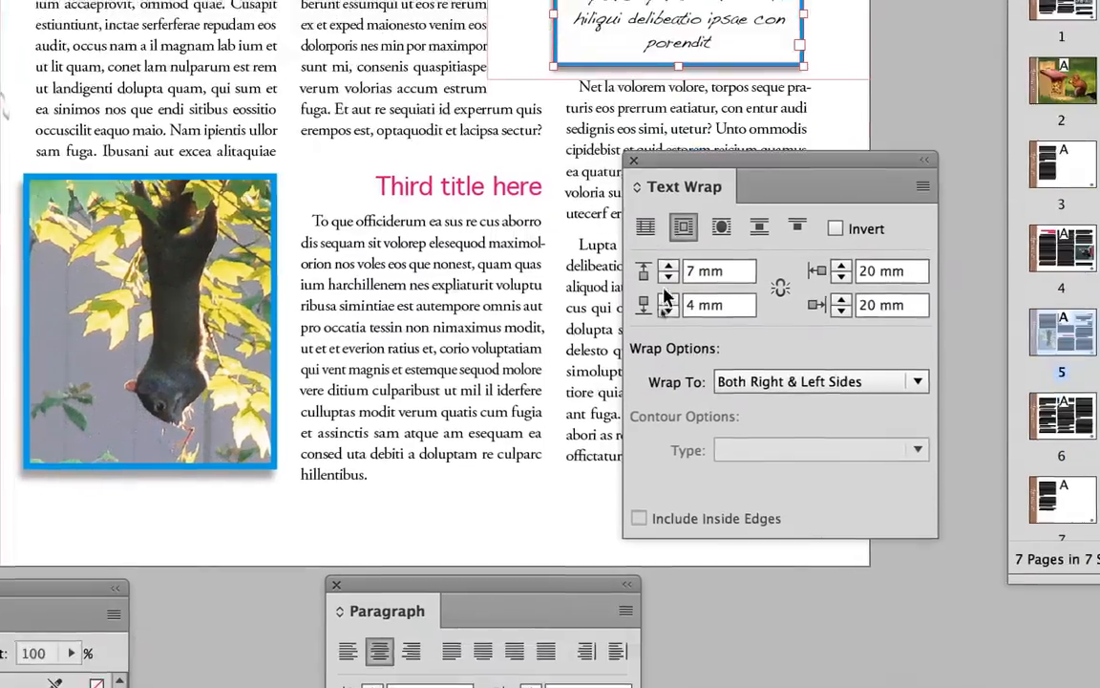
shift+click(841, 277)
shift+click(841, 277)
shift+click(841, 310)
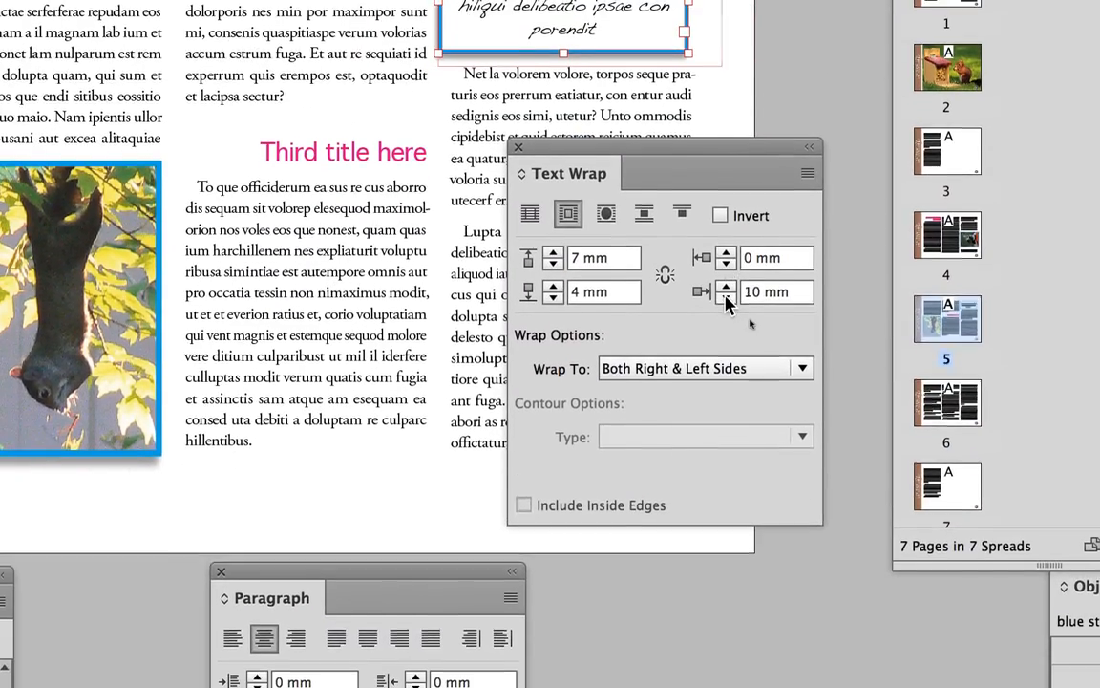
shift+click(726, 303)
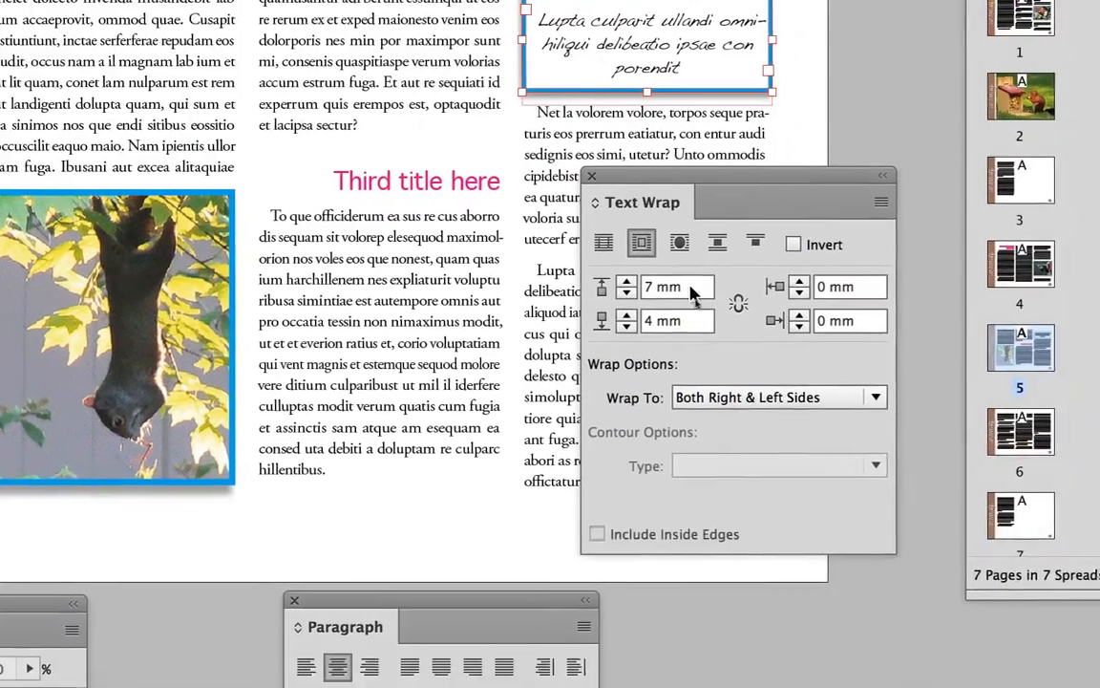
Set the quote frame's bottom text wrap offset to 7 mm and clear the wrap settings off the page.
click(627, 316)
click(626, 316)
click(627, 316)
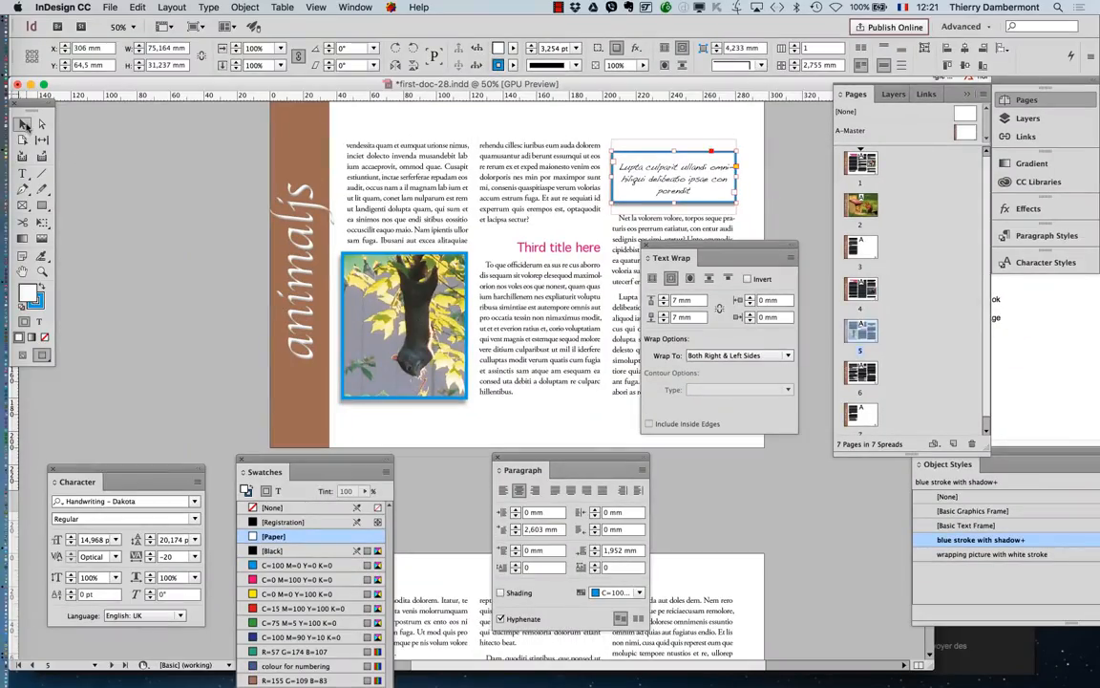
drag(775, 258, 215, 158)
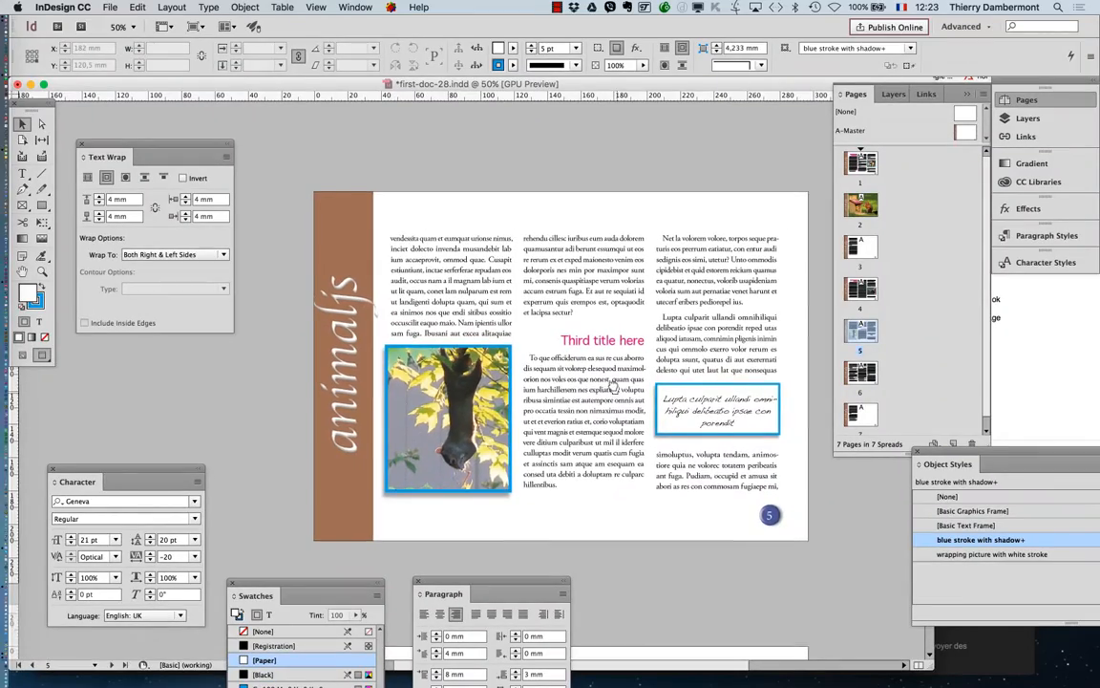
Review pages 2 to 7 and A-Master, examining how the "animaljs" title band is shared across them.
drag(613, 387, 597, 345)
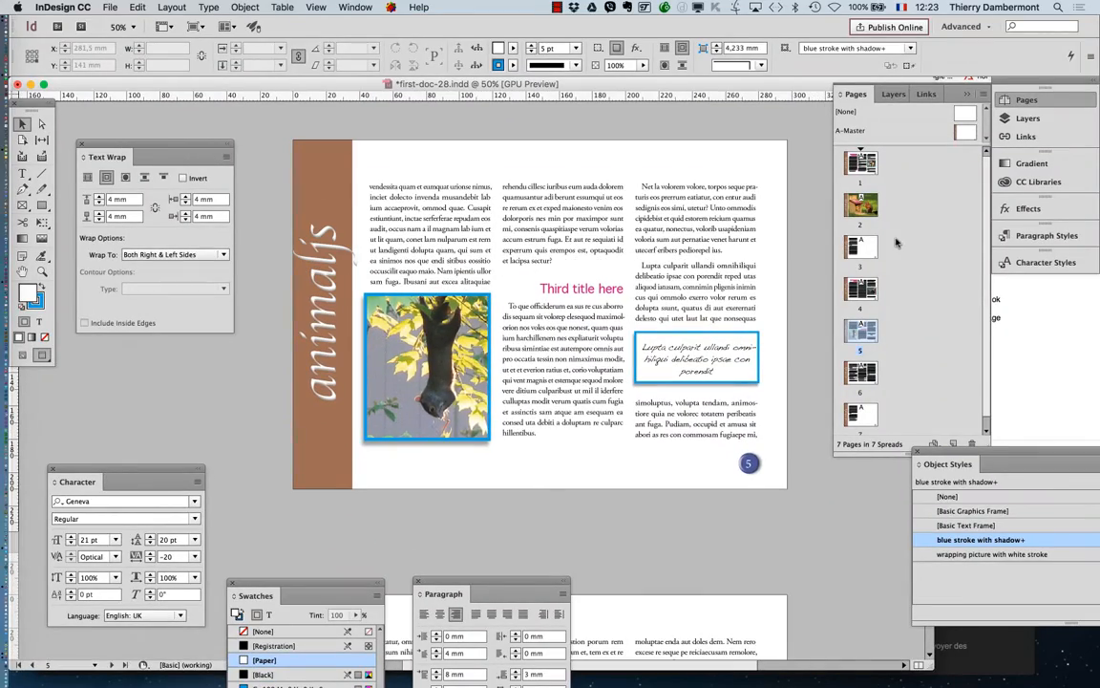
double_click(863, 206)
double_click(862, 246)
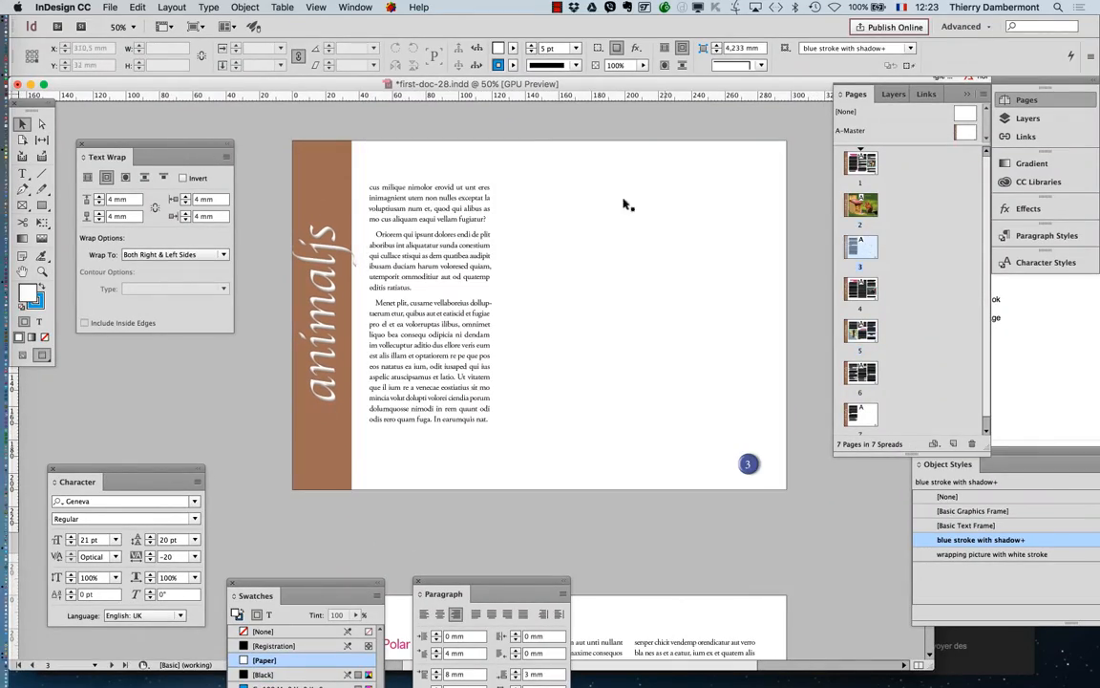
double_click(965, 132)
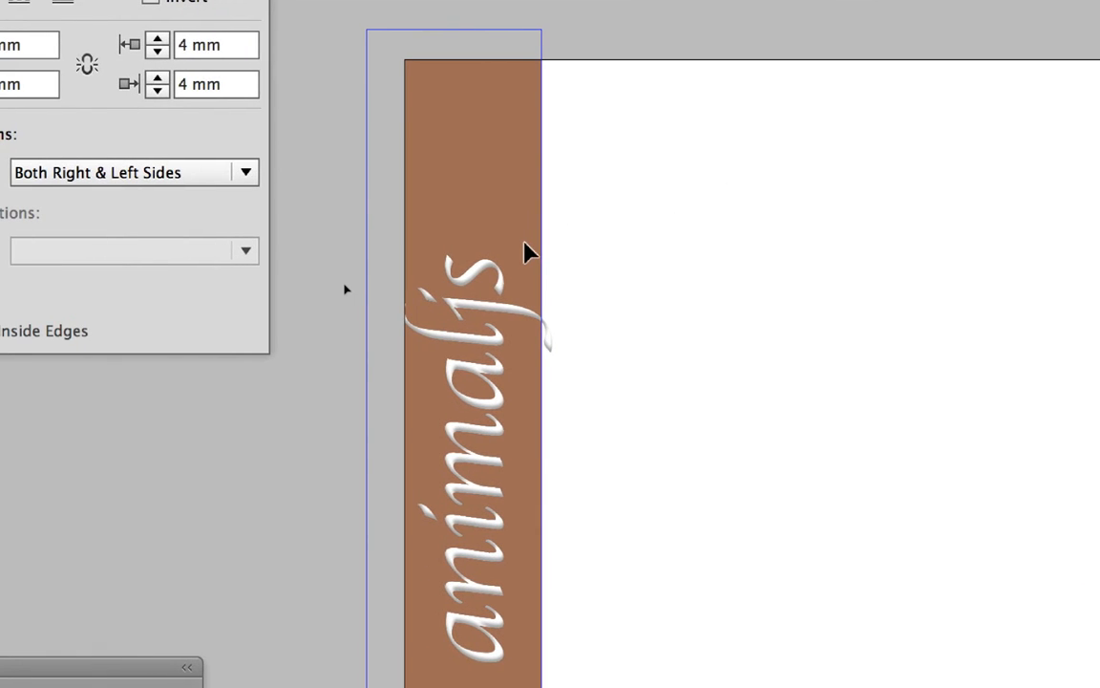
click(495, 248)
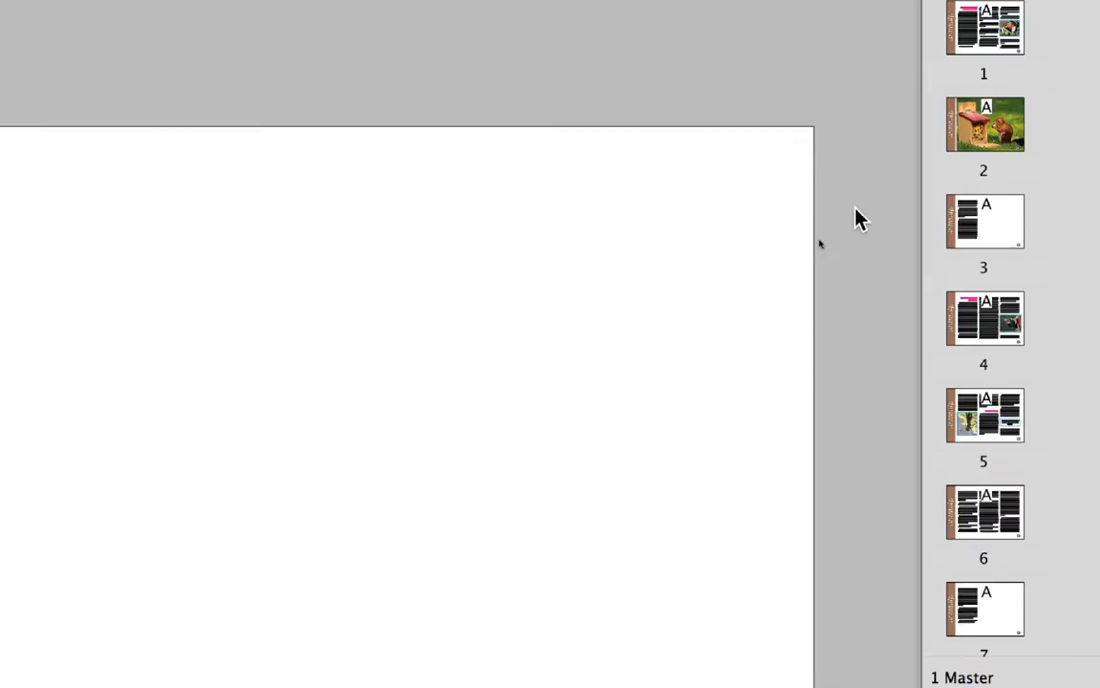
double_click(986, 234)
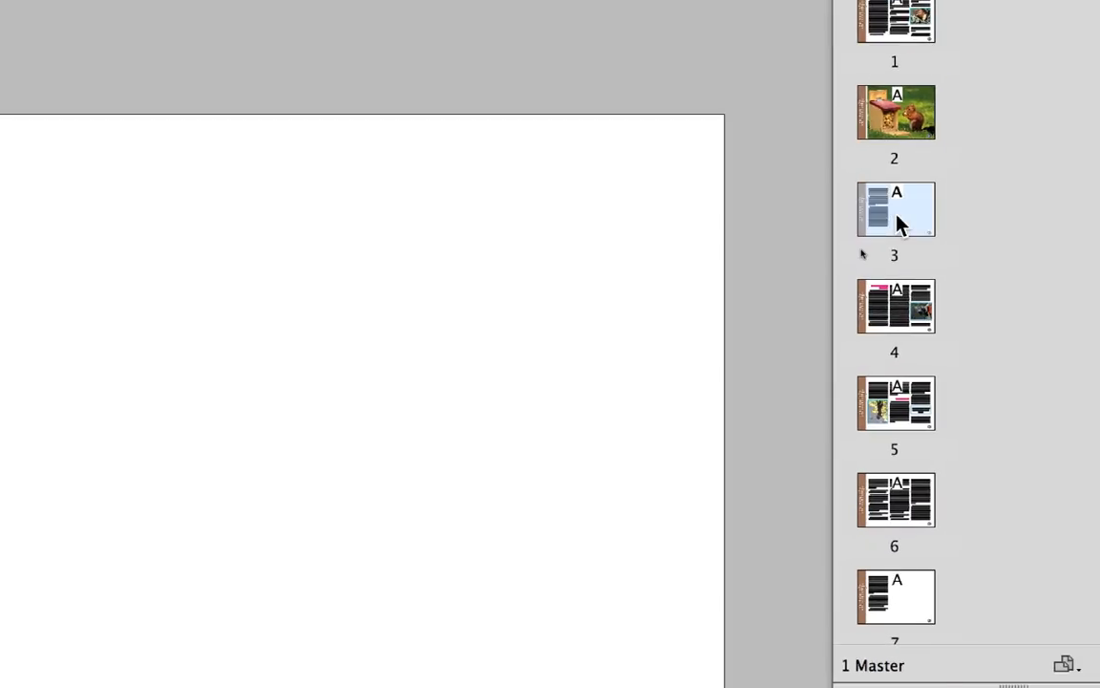
double_click(980, 318)
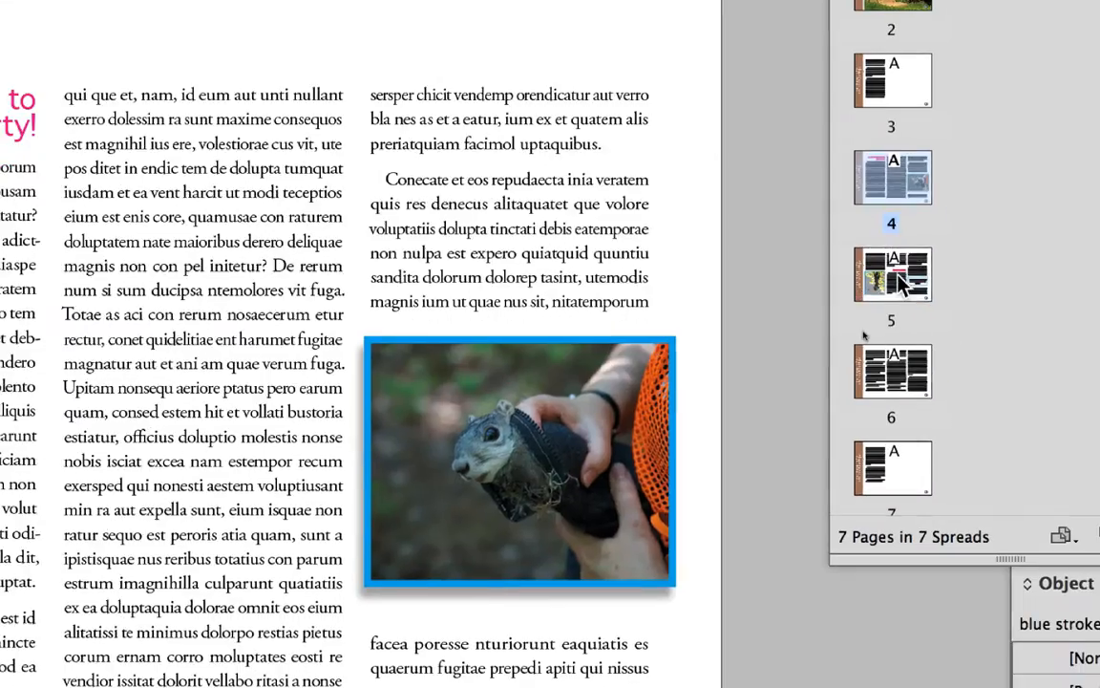
double_click(902, 282)
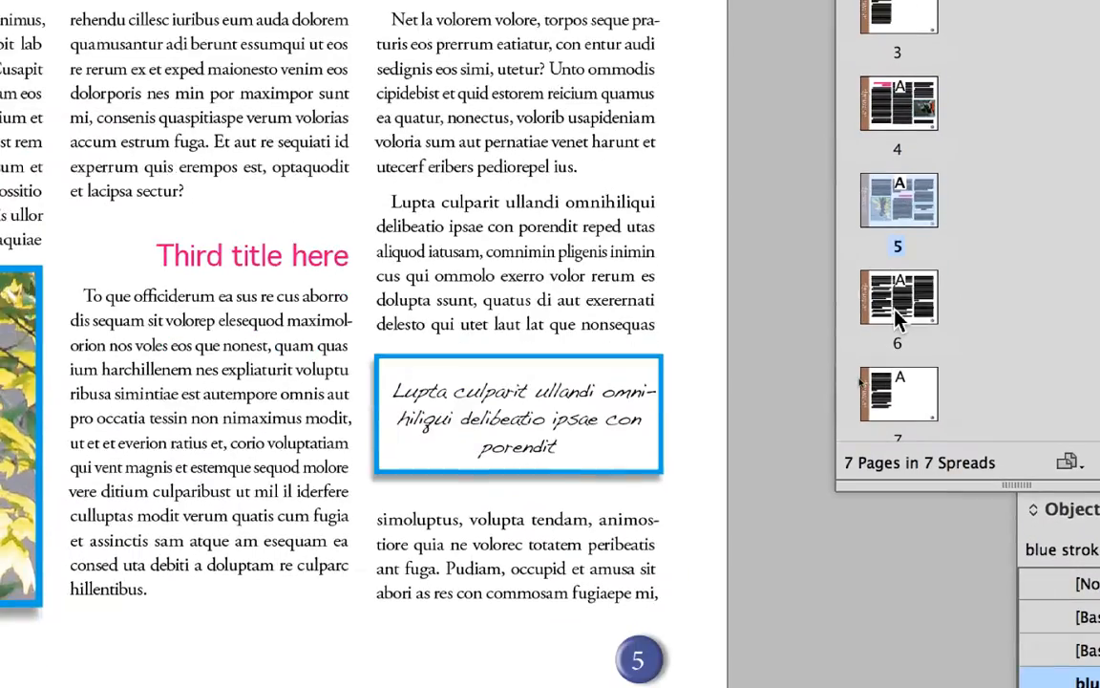
double_click(895, 377)
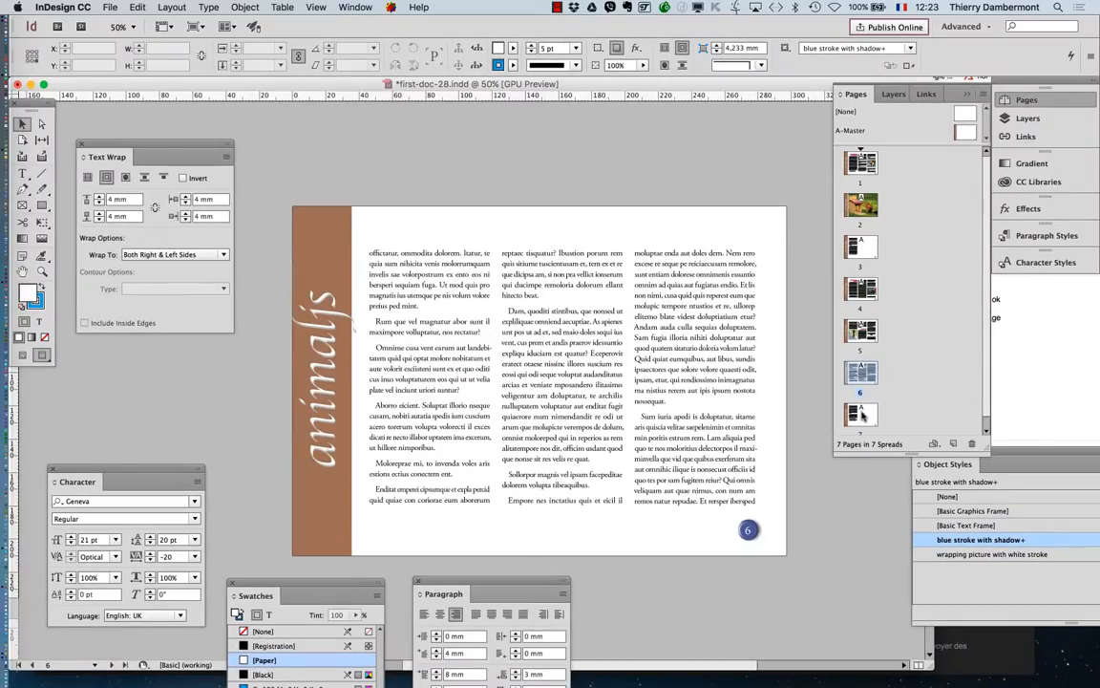
double_click(860, 413)
Extend the page list to reach all pages, and override the master "animaljs" title band on page 3.
drag(988, 451, 992, 607)
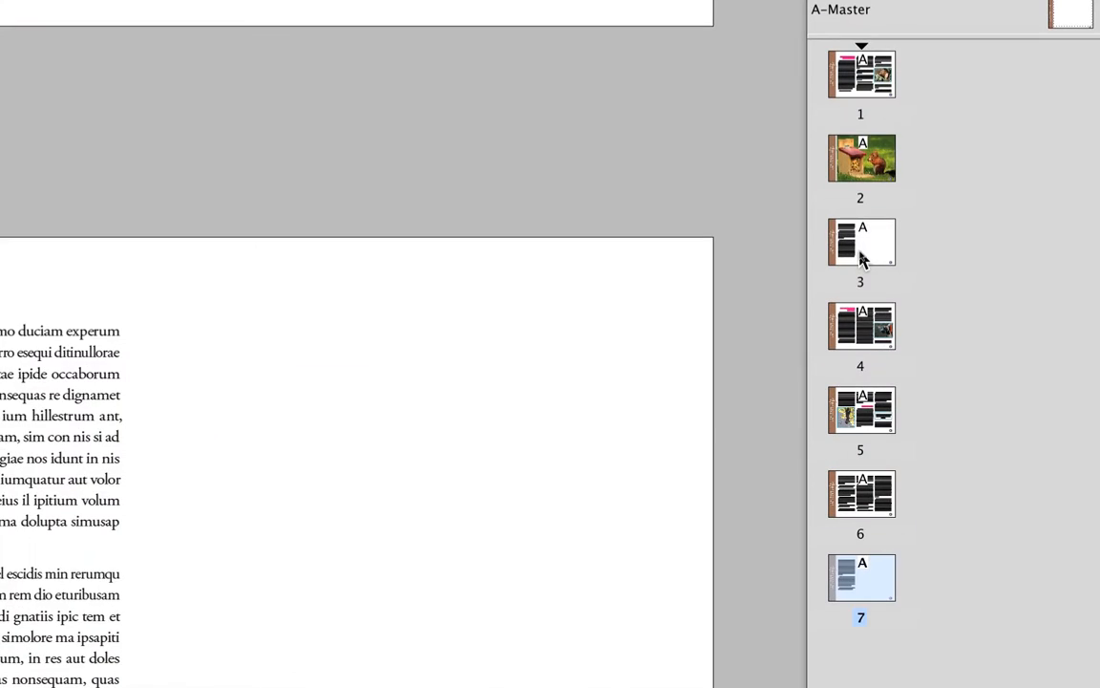
double_click(859, 250)
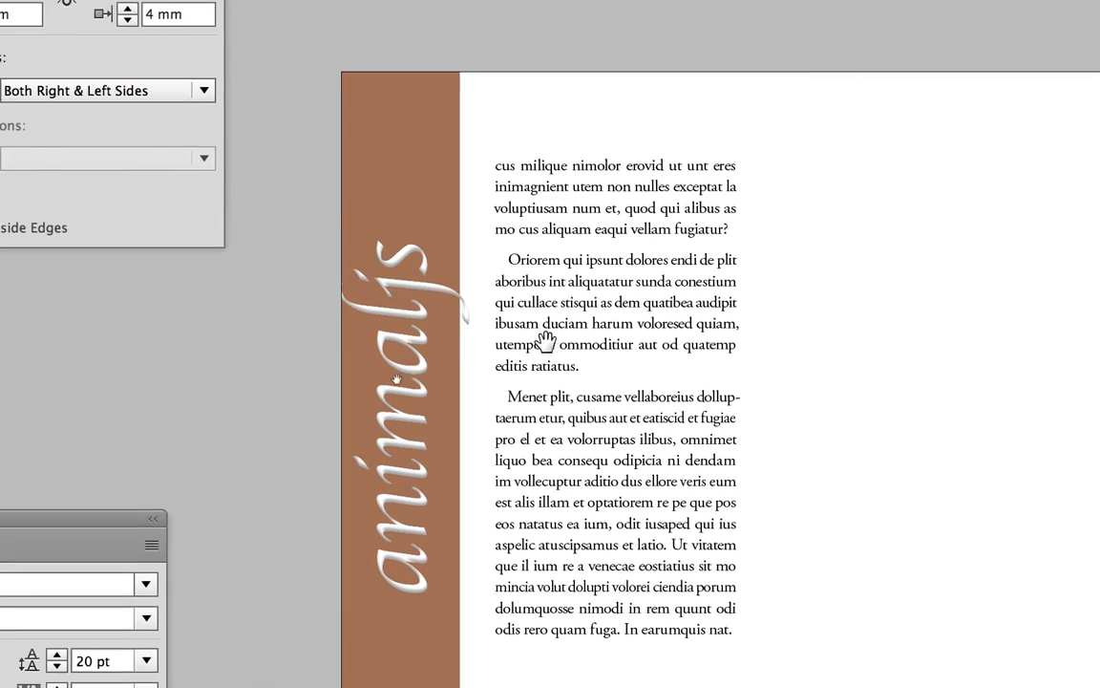
drag(648, 334, 632, 187)
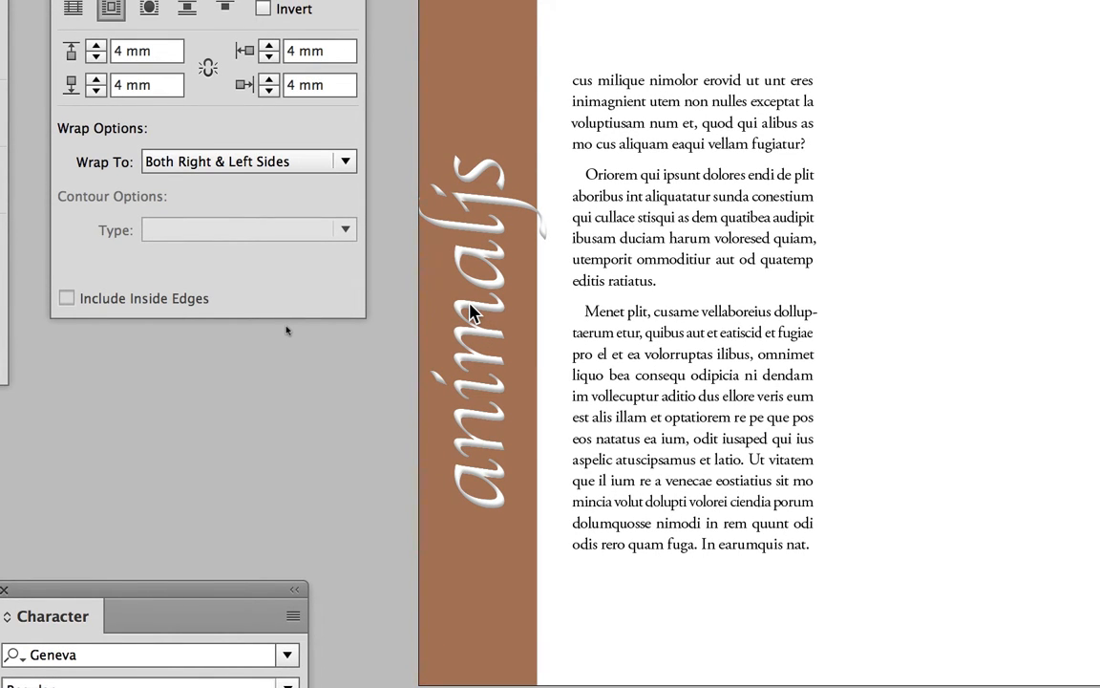
click(471, 310)
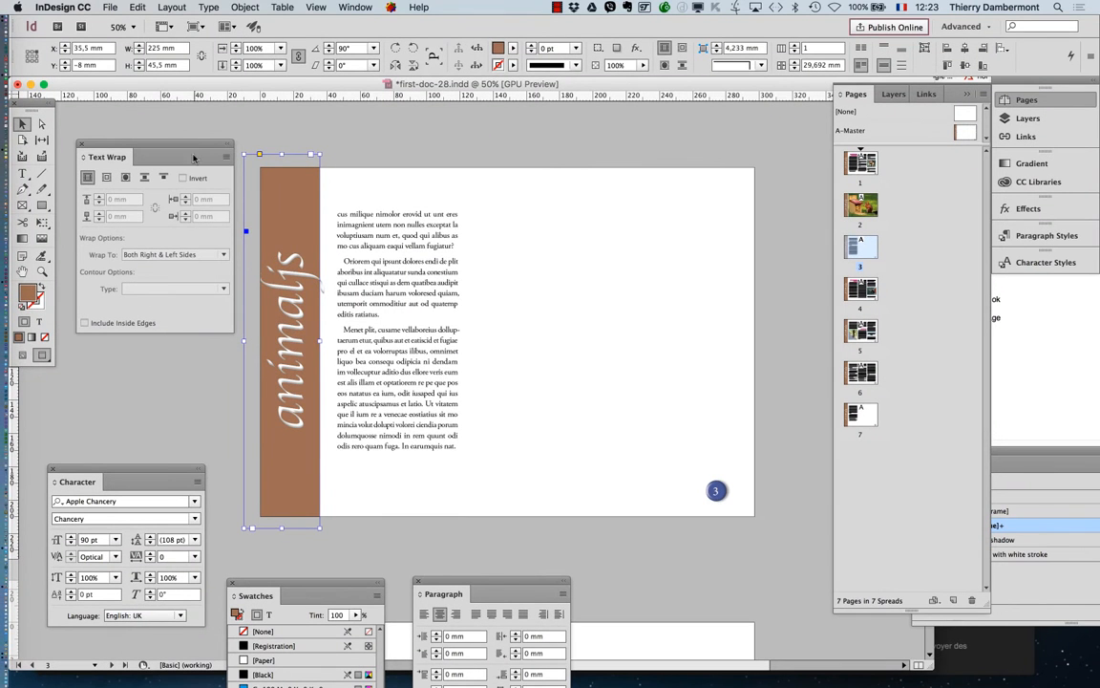
Inspect the overridden title band in Normal screen mode, and return to Preview.
drag(193, 158, 761, 127)
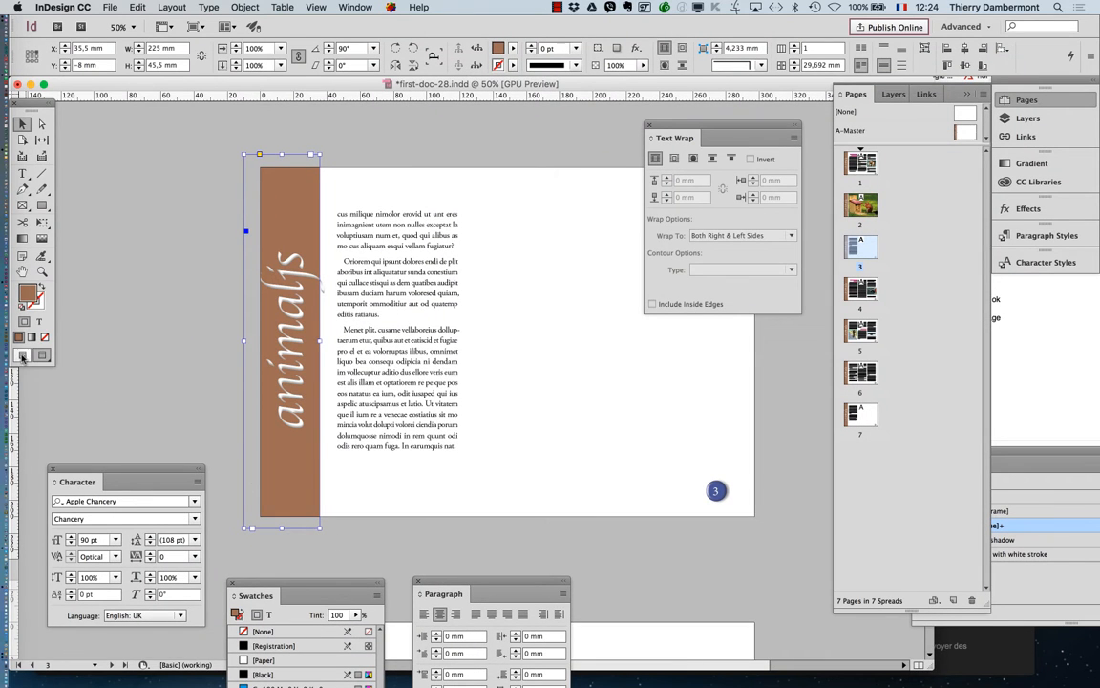
click(23, 357)
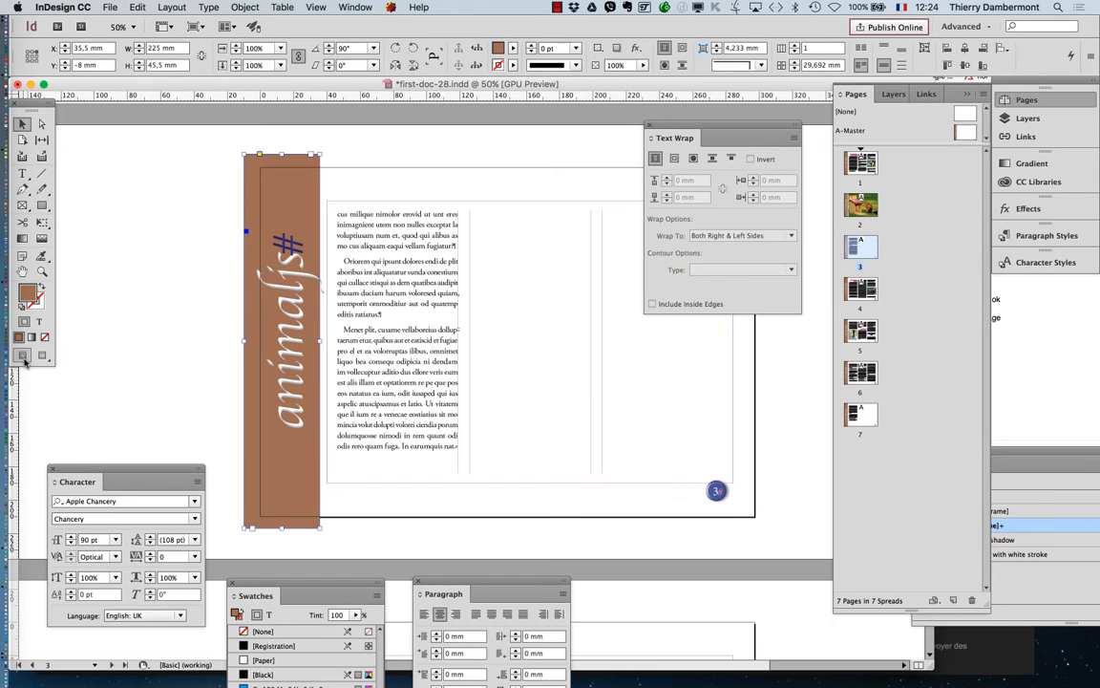
click(42, 355)
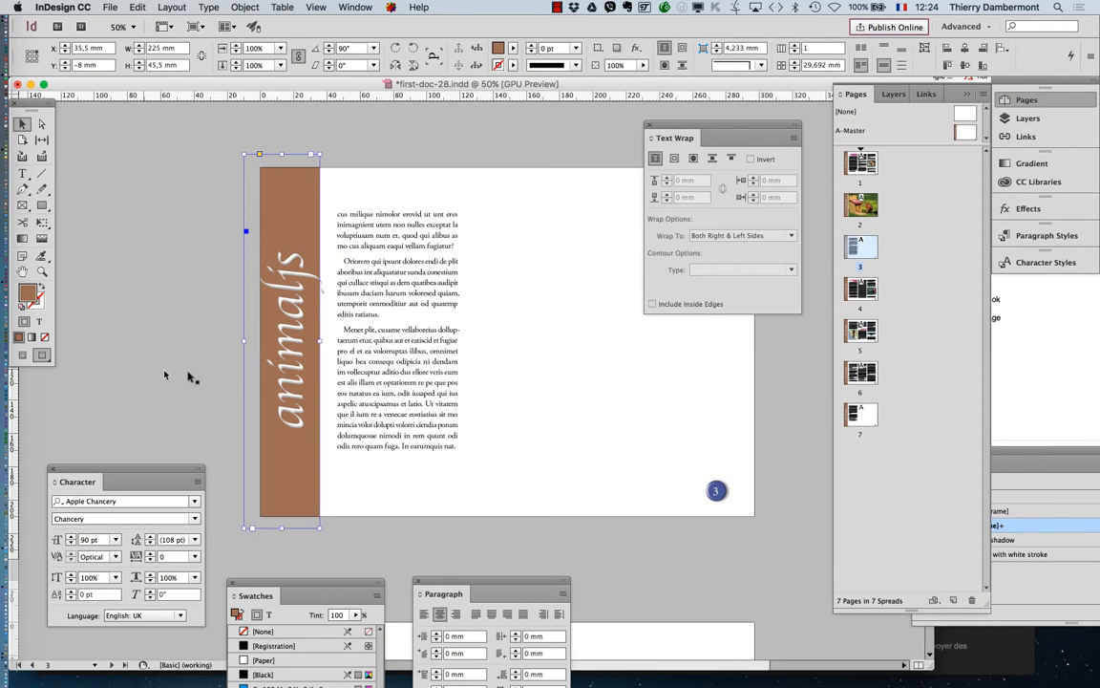
Arrange the swatches and tools beside page 3's title band and fill the band with R=57 G=174 B=107.
drag(694, 127, 697, 346)
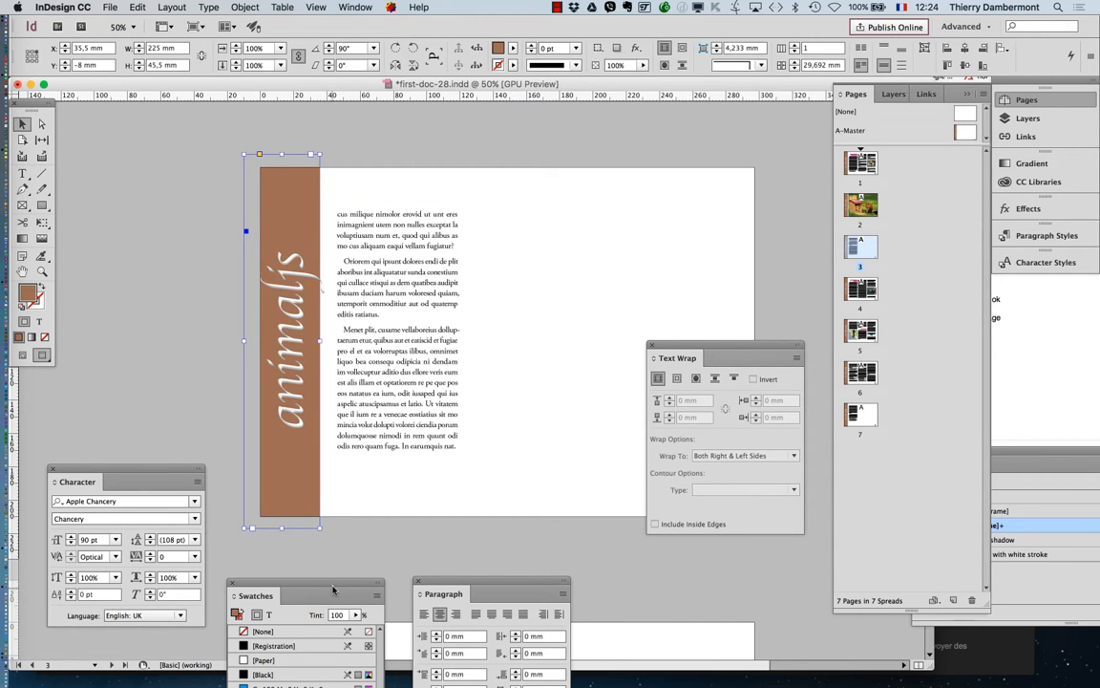
drag(332, 588, 466, 204)
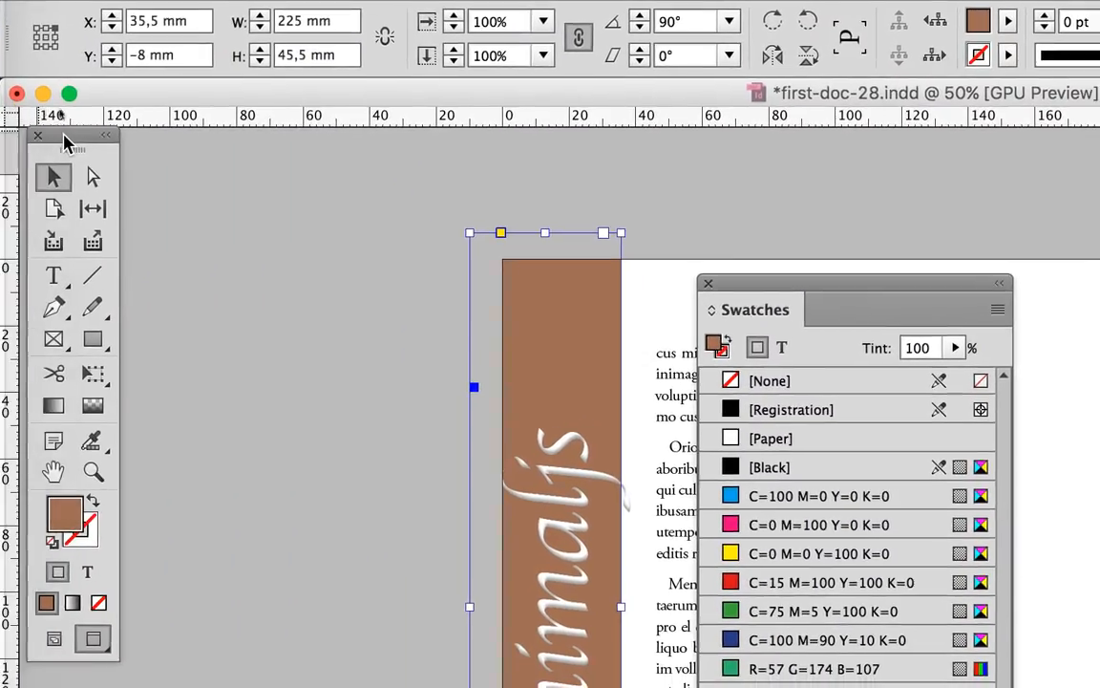
drag(64, 137, 541, 39)
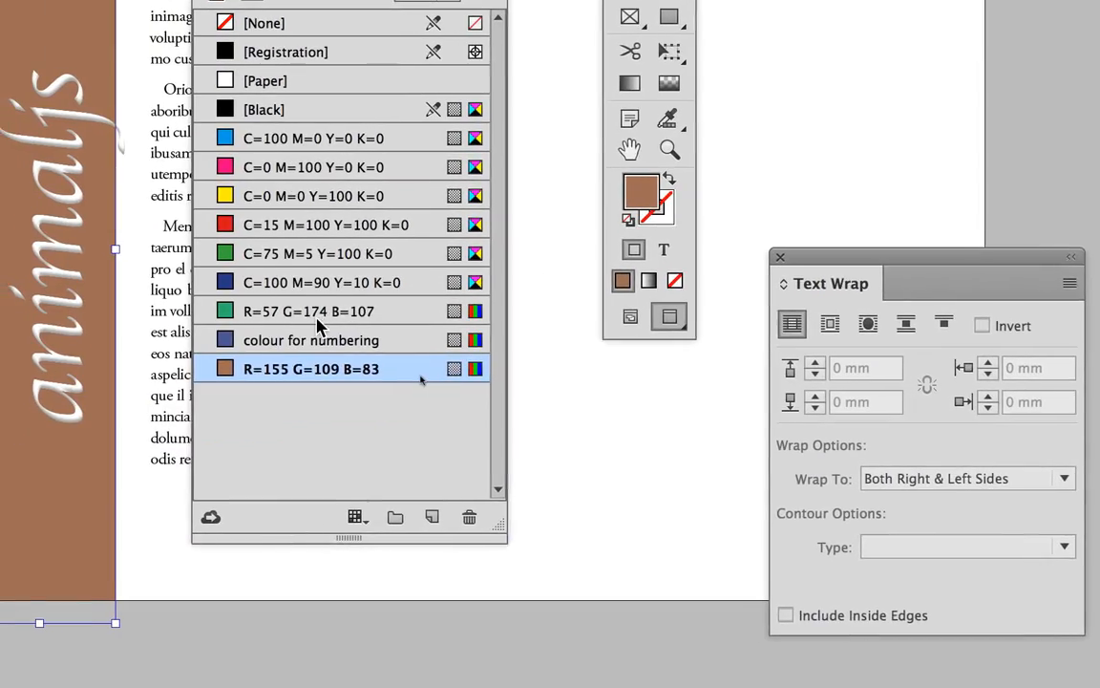
click(109, 410)
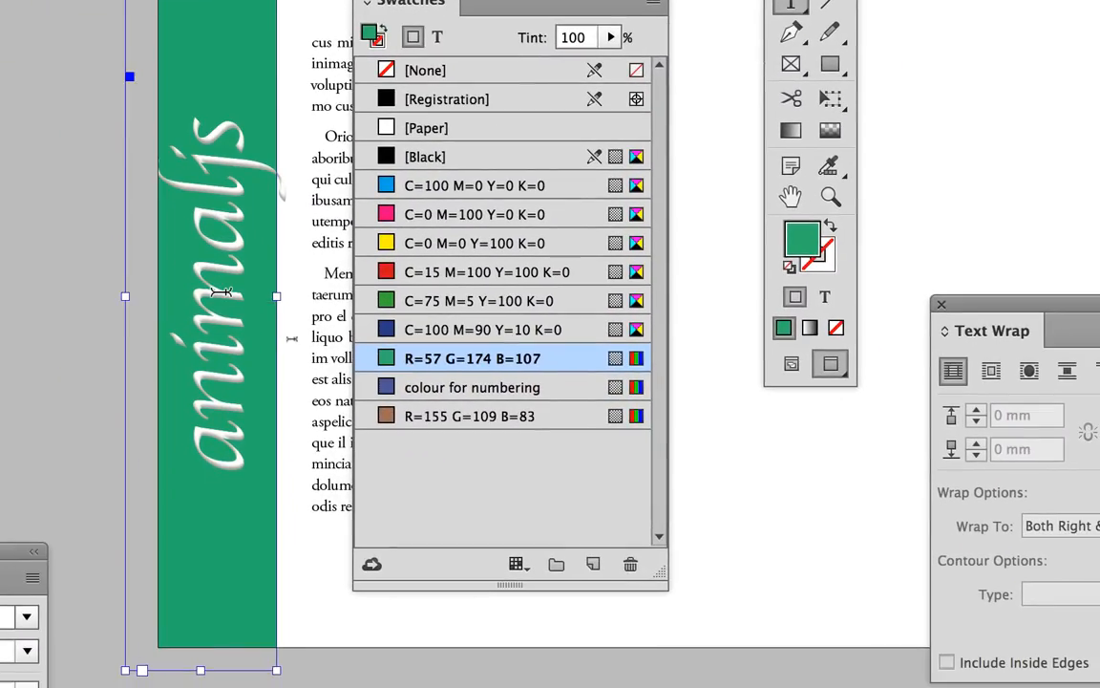
Replace the band title "animaljs" on page 3 with "vegetals" and deselect the frame.
click(220, 280)
drag(225, 233, 184, 574)
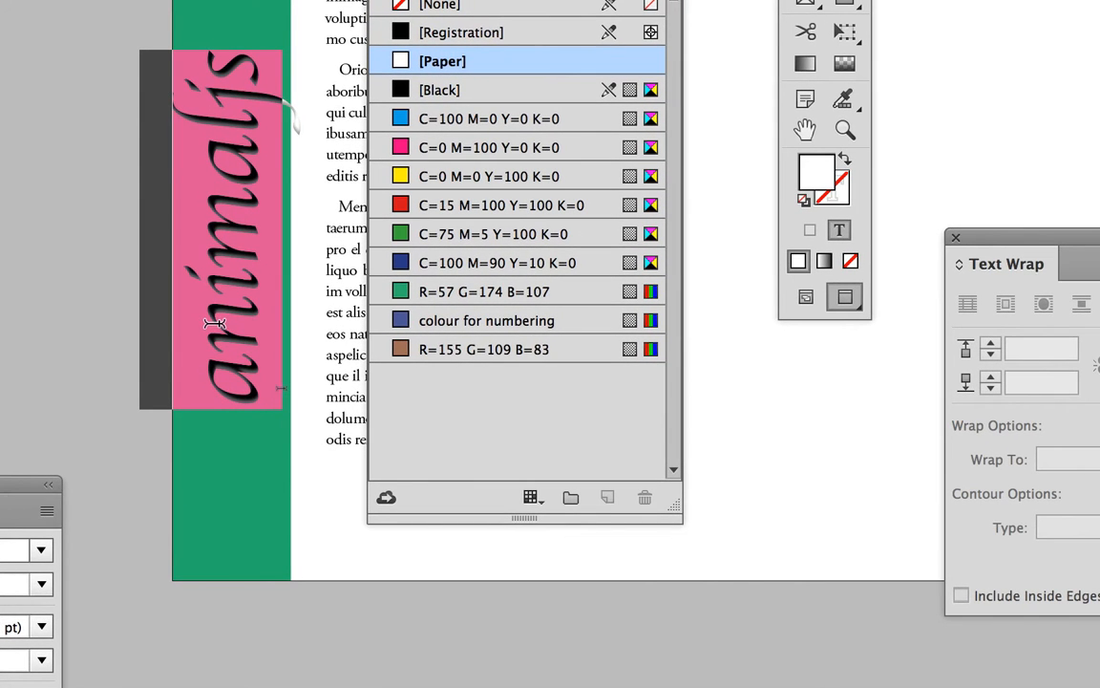
text(vegetals)
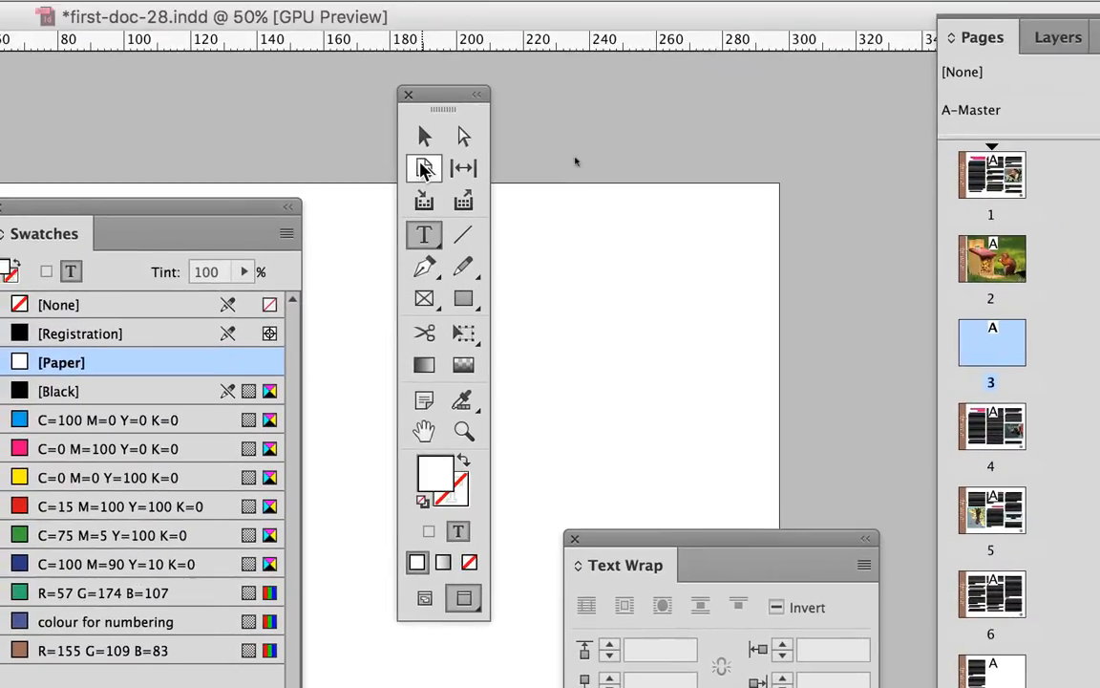
click(423, 147)
click(184, 227)
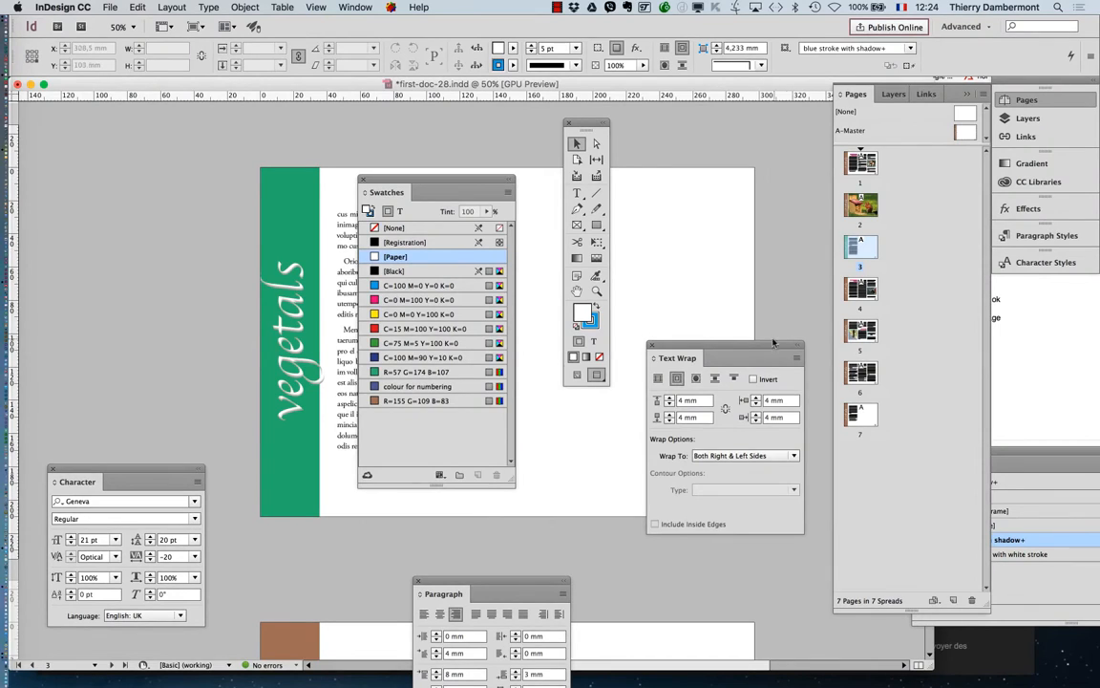
Clear the view of the page and compare the title bands on pages 1, 2 and 3.
drag(773, 342, 96, 219)
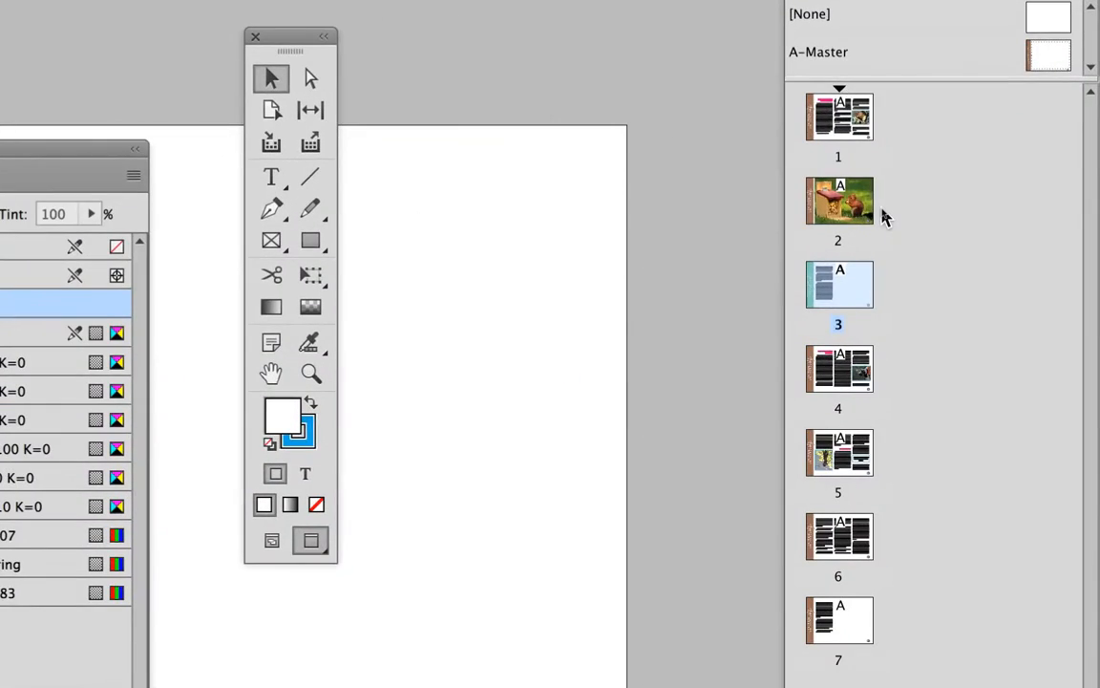
double_click(861, 206)
double_click(872, 287)
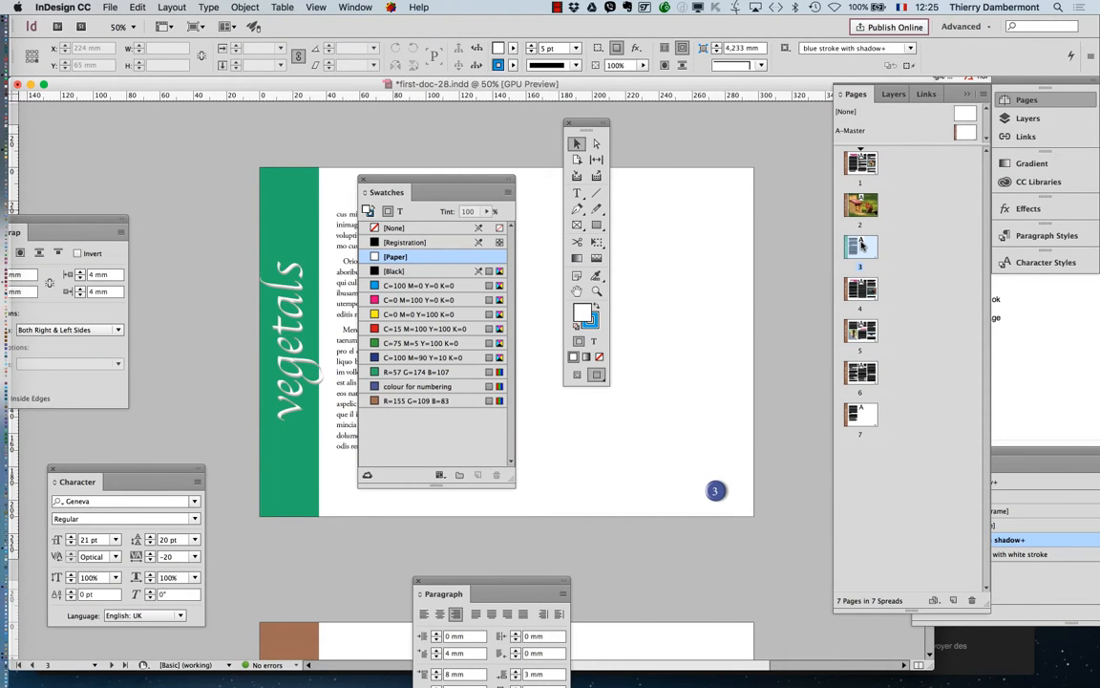
click(289, 296)
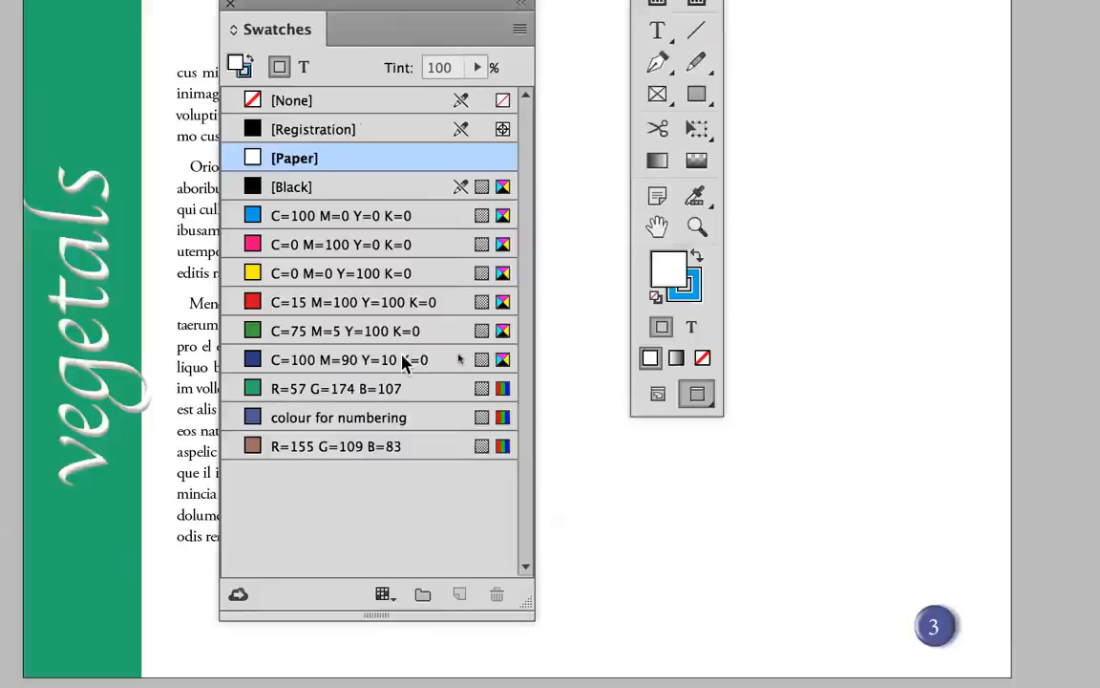
double_click(1099, 69)
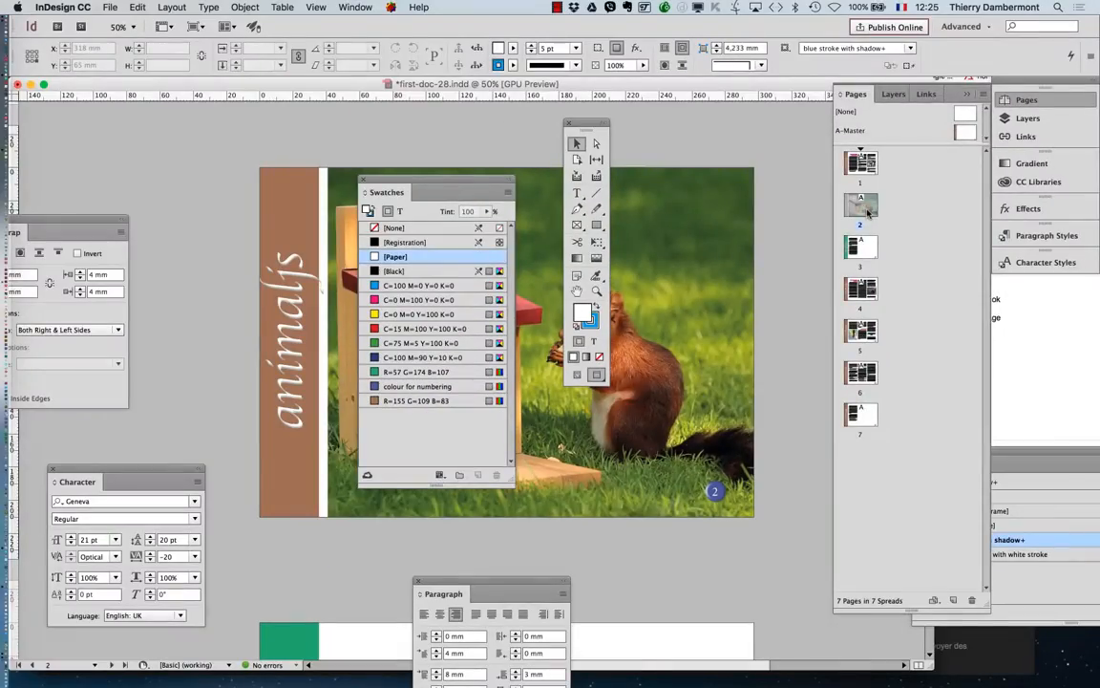
double_click(862, 165)
drag(457, 178, 307, 539)
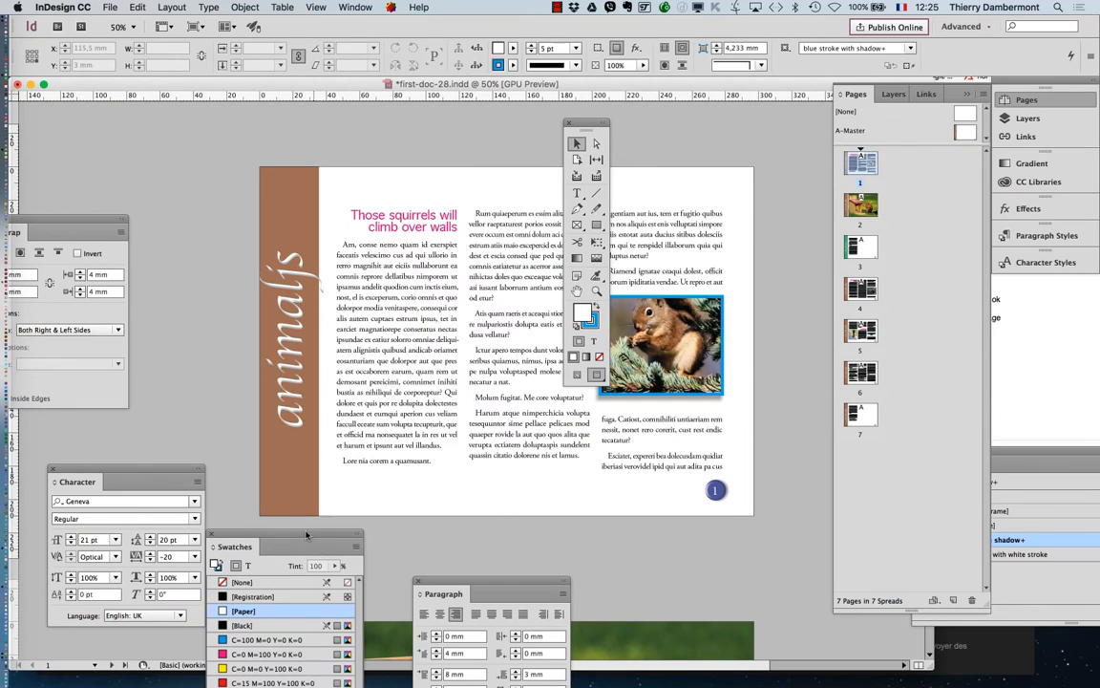
drag(588, 123, 204, 133)
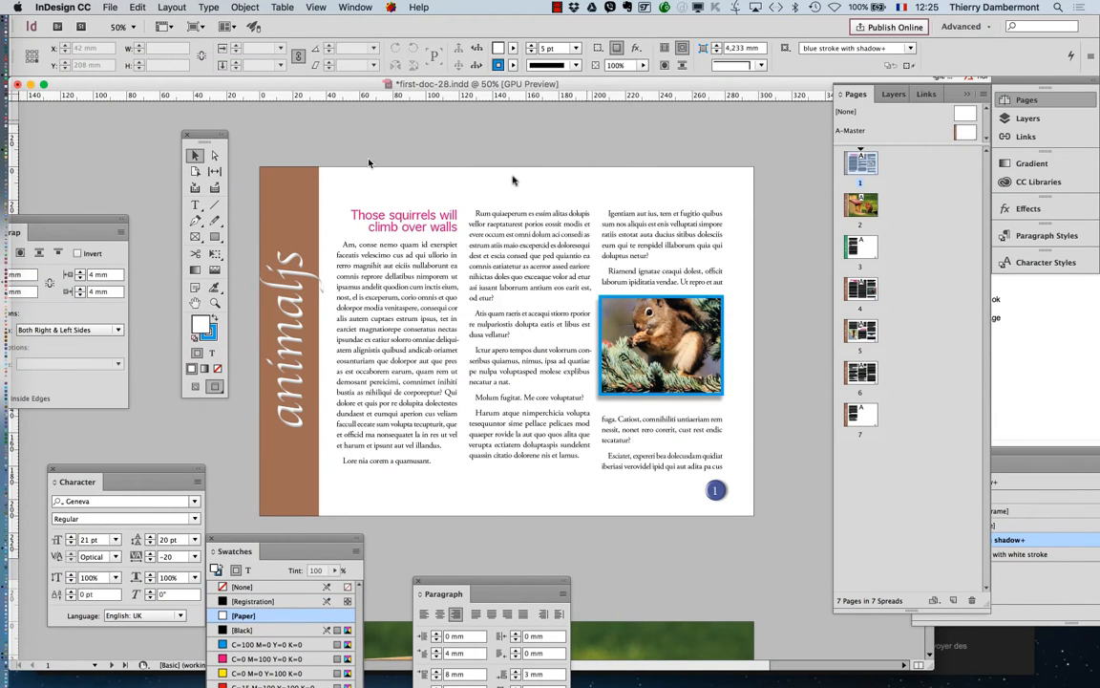
double_click(861, 204)
double_click(862, 246)
click(300, 342)
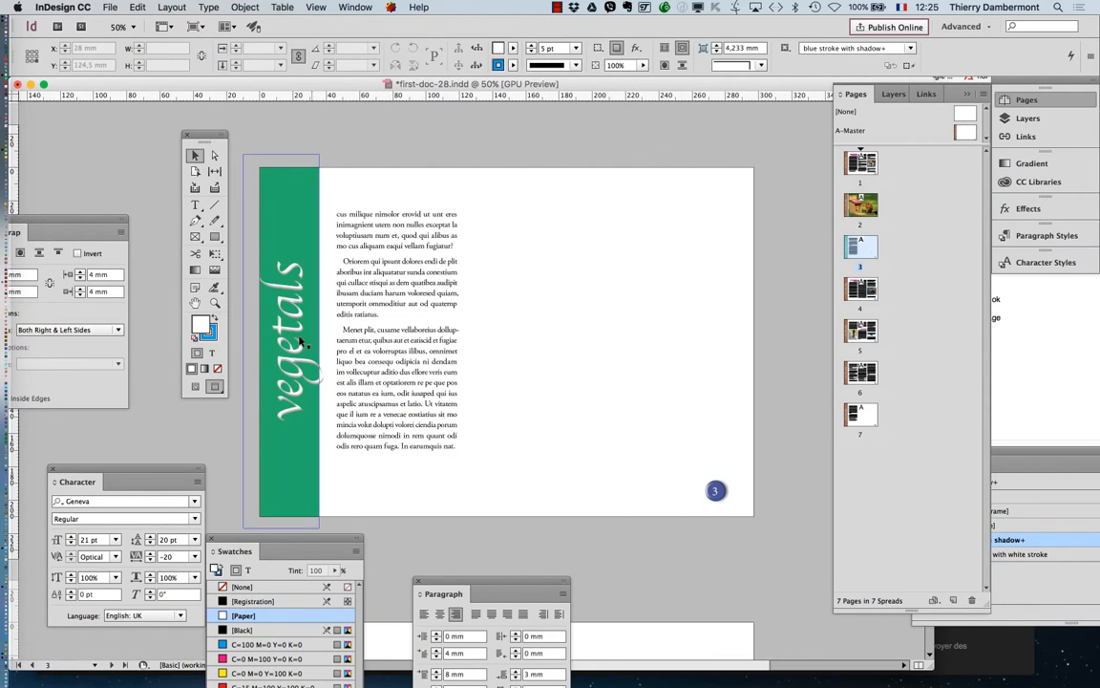
Compare page 3's title band with the bands on the neighbouring pages, and inspect it up close.
click(415, 481)
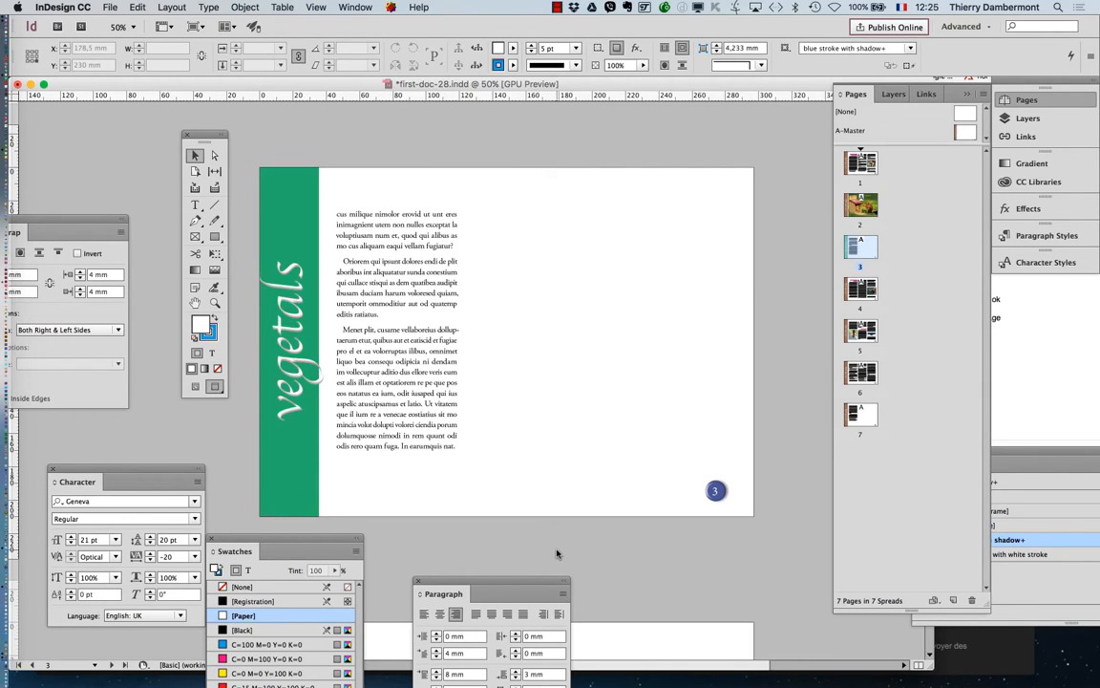
key(super+minus)
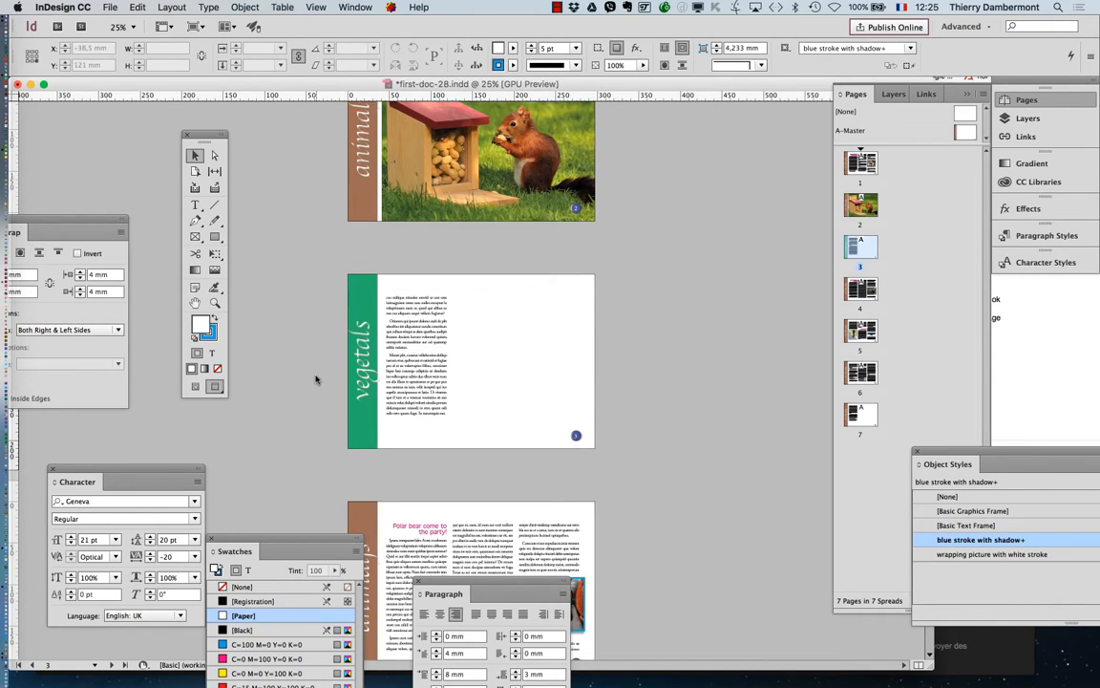
click(352, 380)
key(super+equal)
key(super+equal)
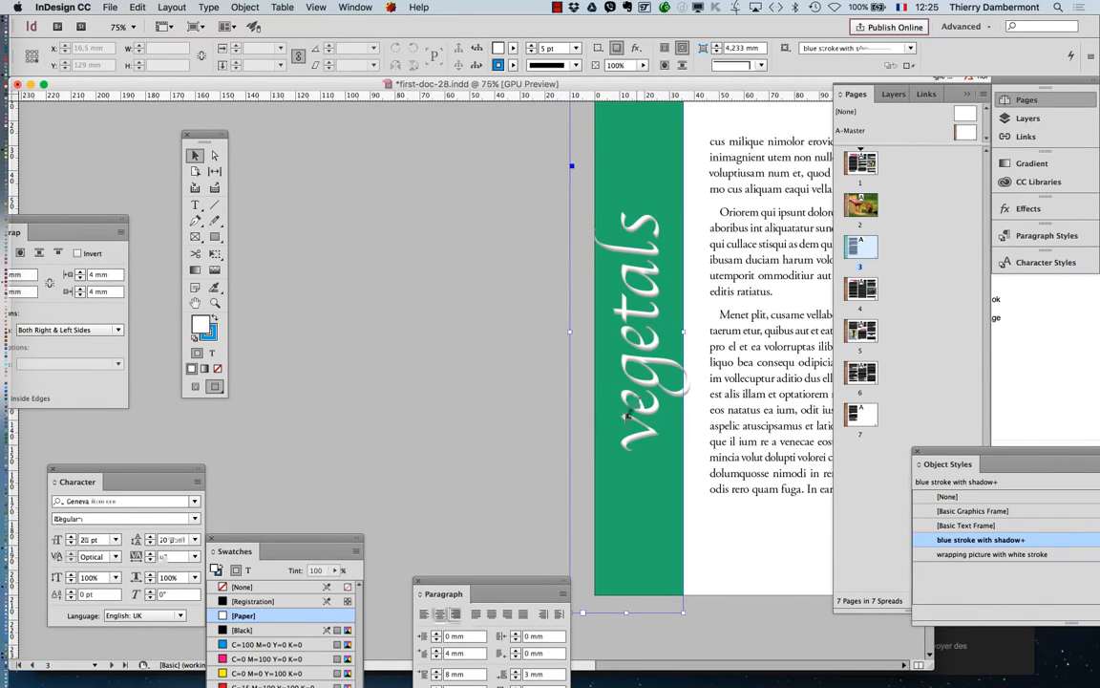
click(195, 302)
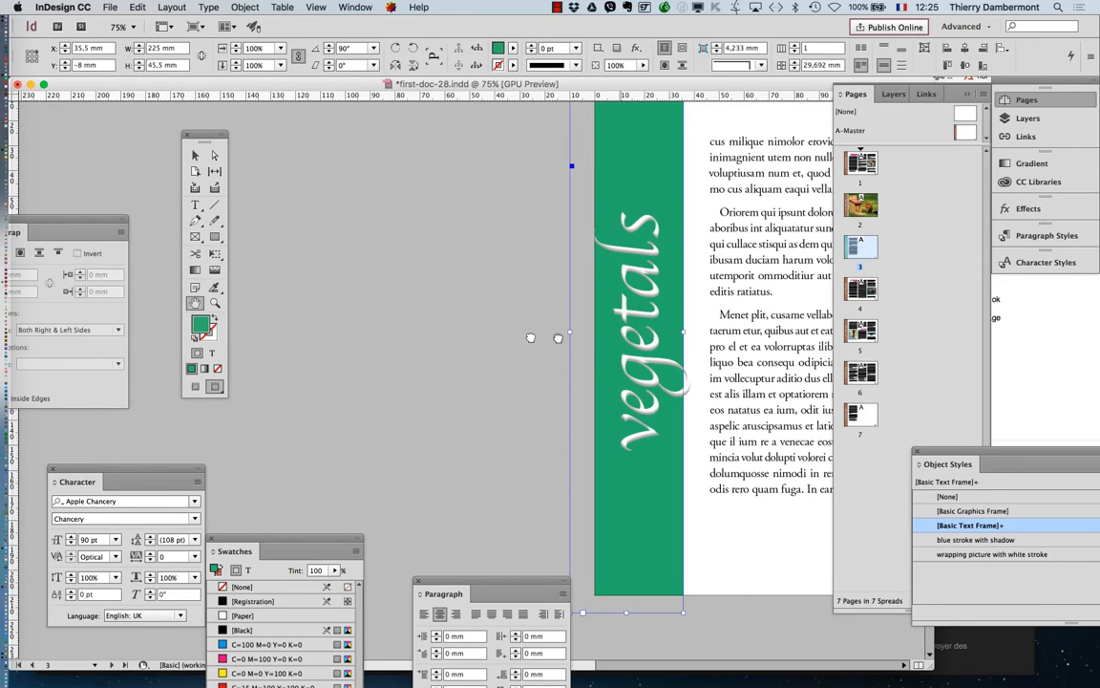
drag(558, 338, 415, 382)
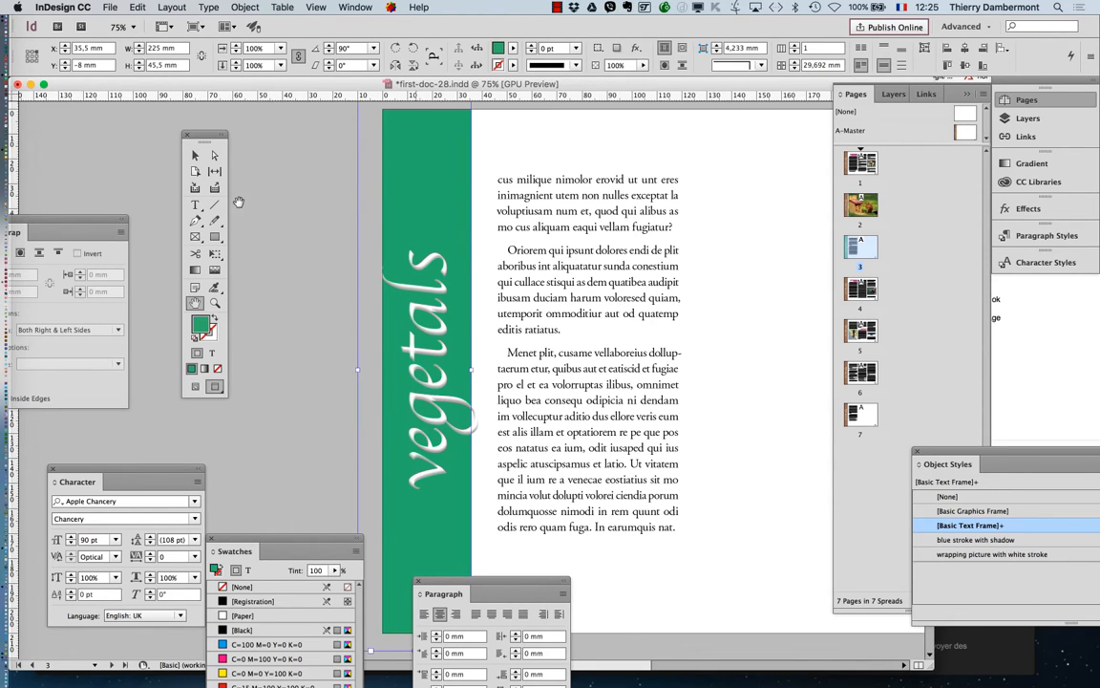
click(195, 155)
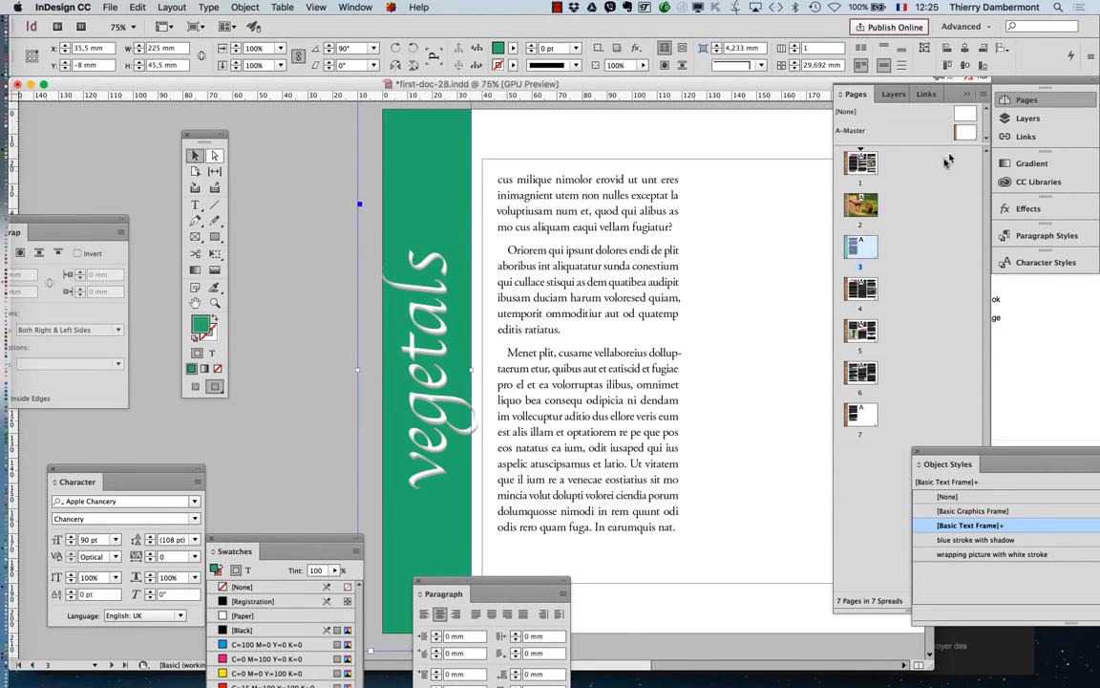
Fill the title band on A-Master with C=100 M=90 Y=10 K=0, deselect it and set the swatches aside.
double_click(961, 133)
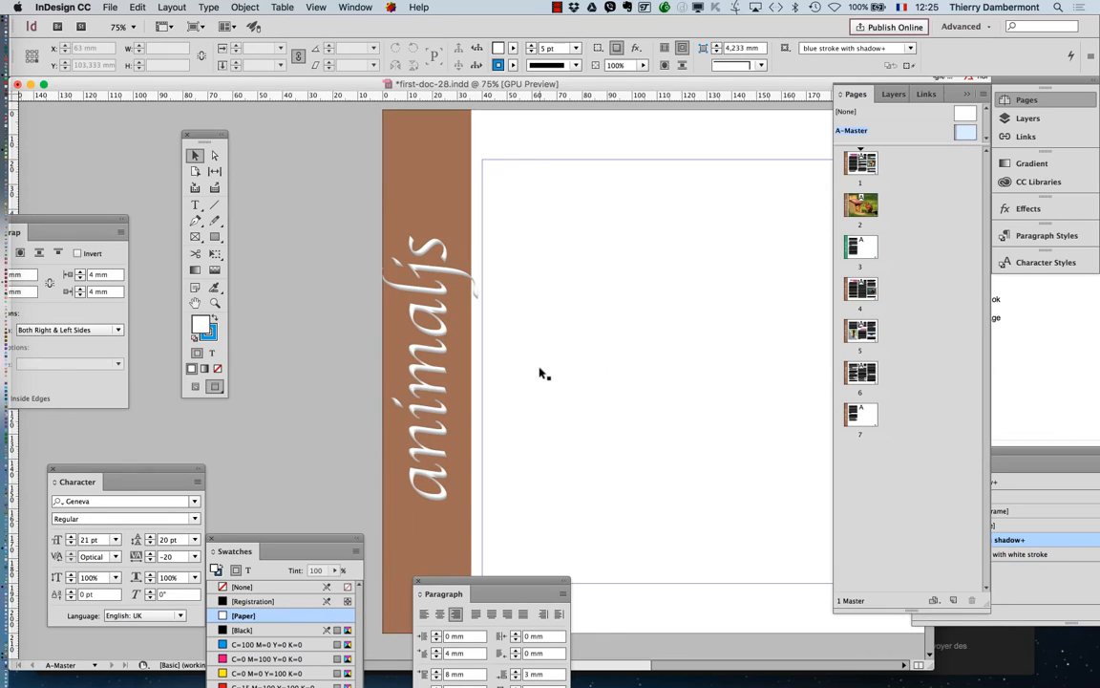
click(435, 263)
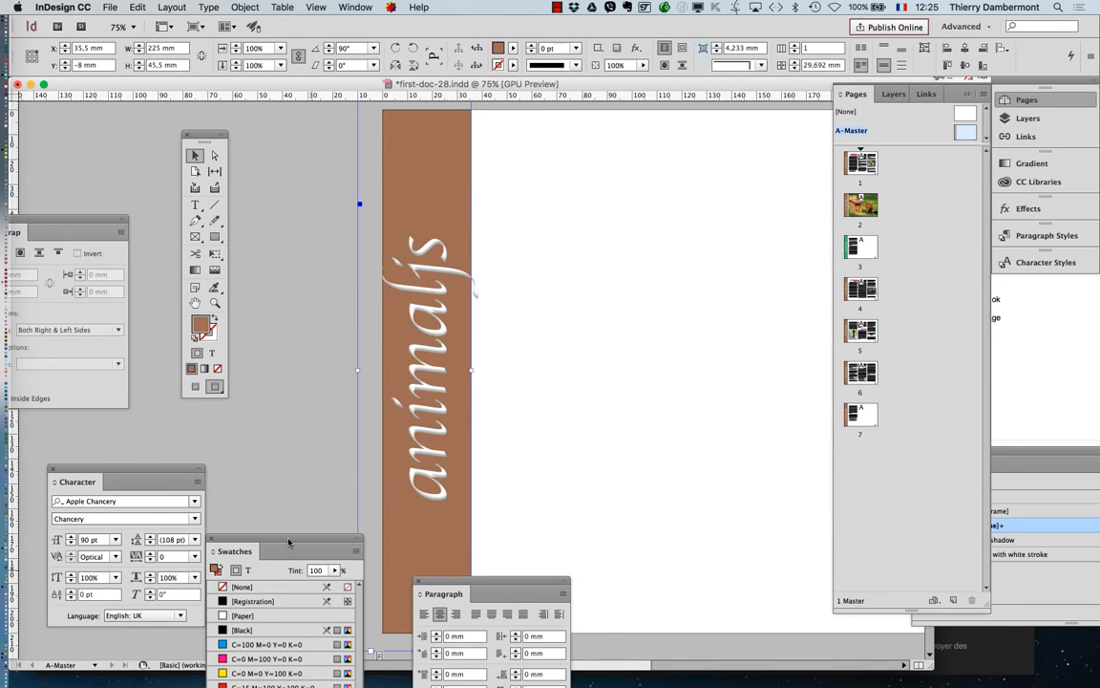
drag(287, 551, 630, 311)
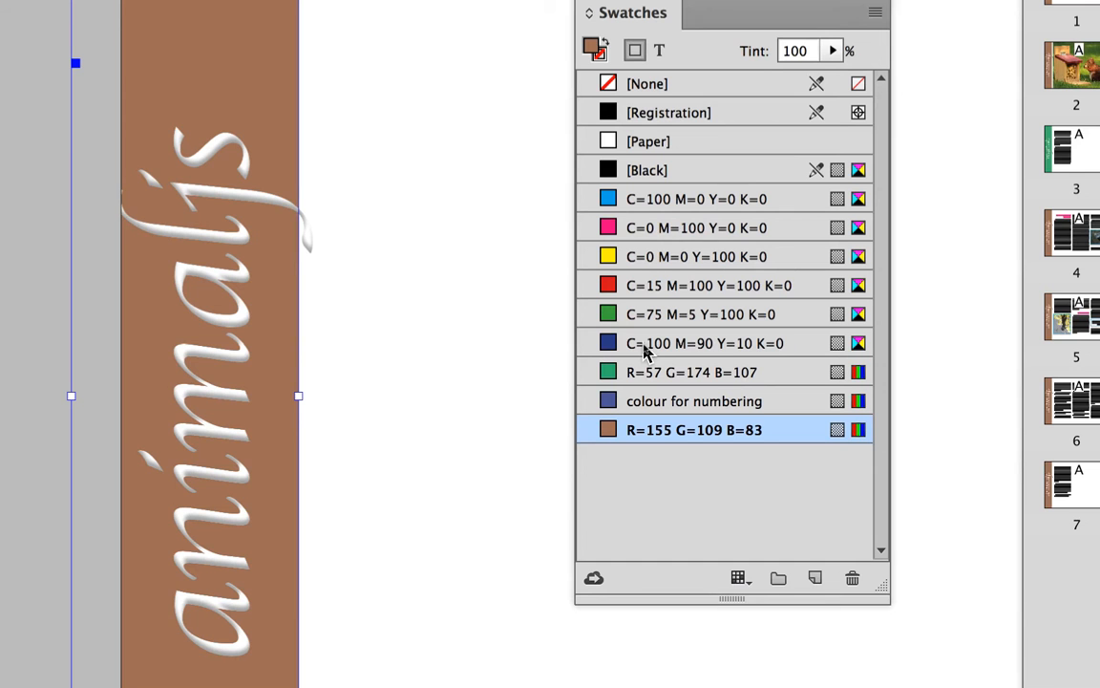
click(645, 346)
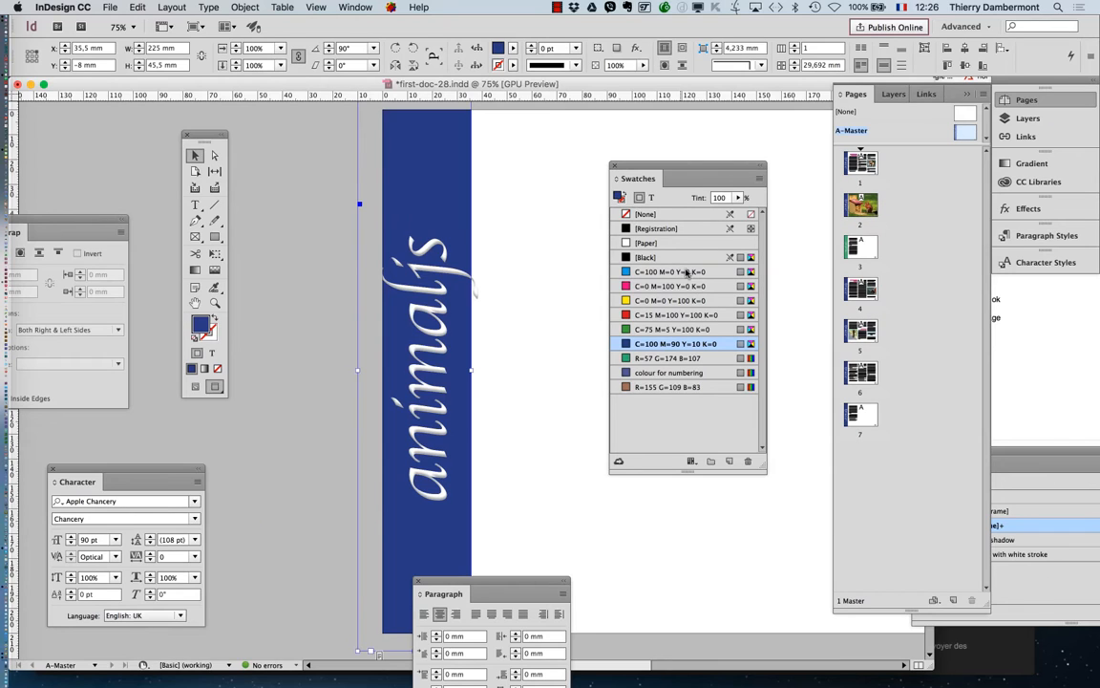
click(332, 319)
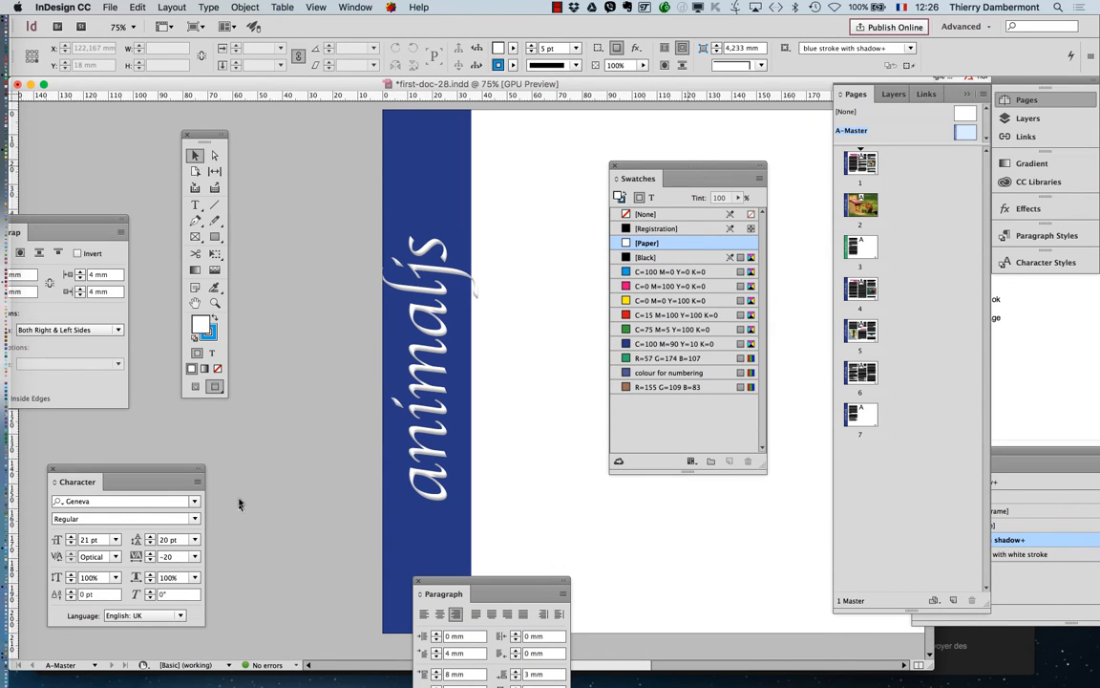
drag(686, 172, 238, 504)
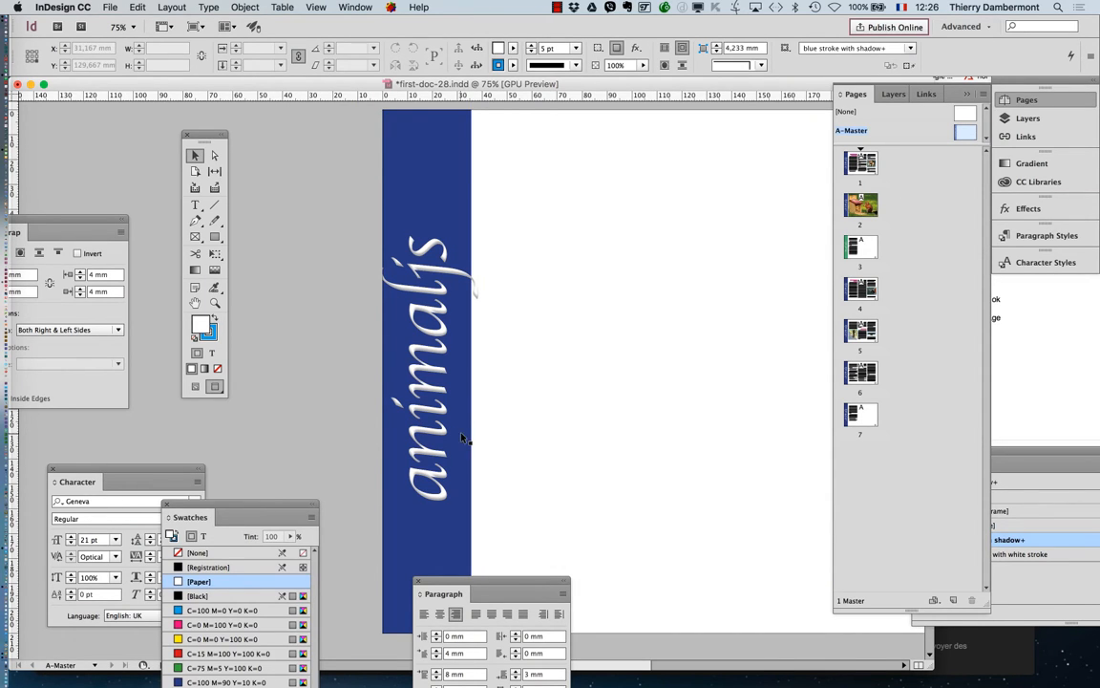
Shift the A-Master title band into the page to X 98.5 mm, and return it to the page's left edge.
key(super+minus)
click(434, 373)
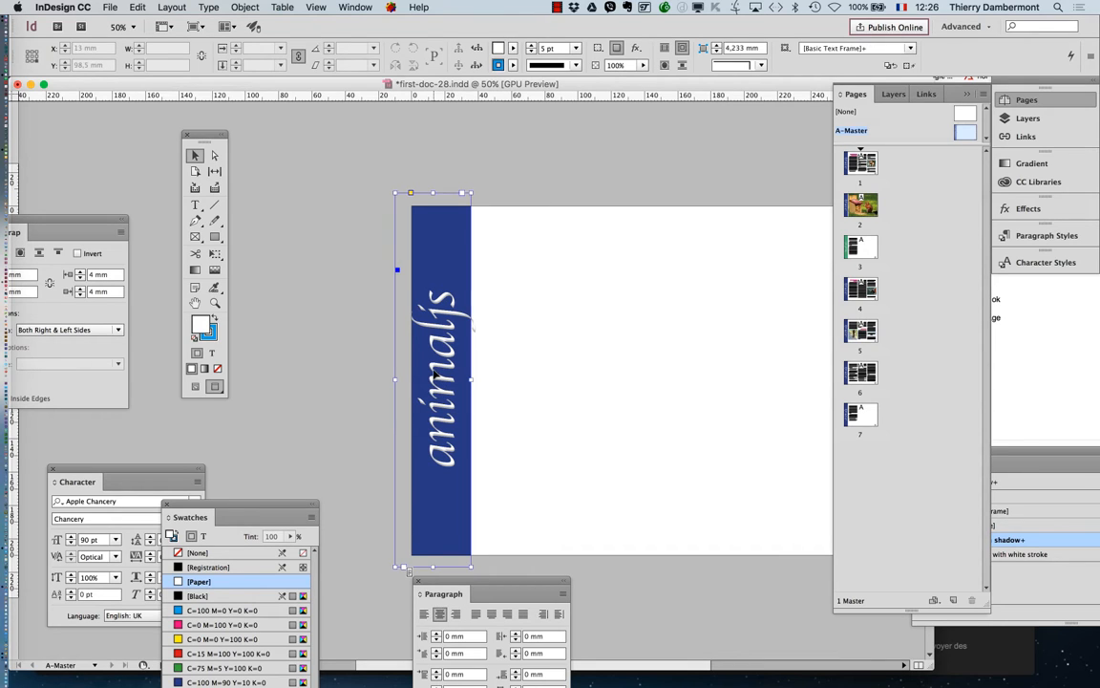
key(Escape)
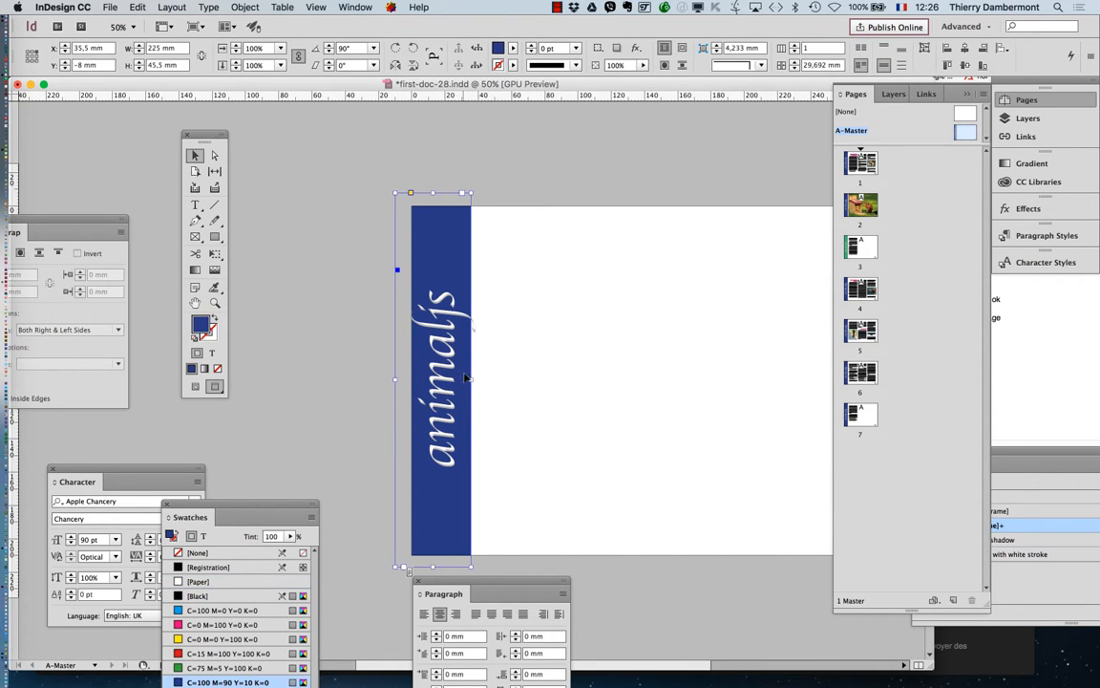
drag(466, 378, 498, 380)
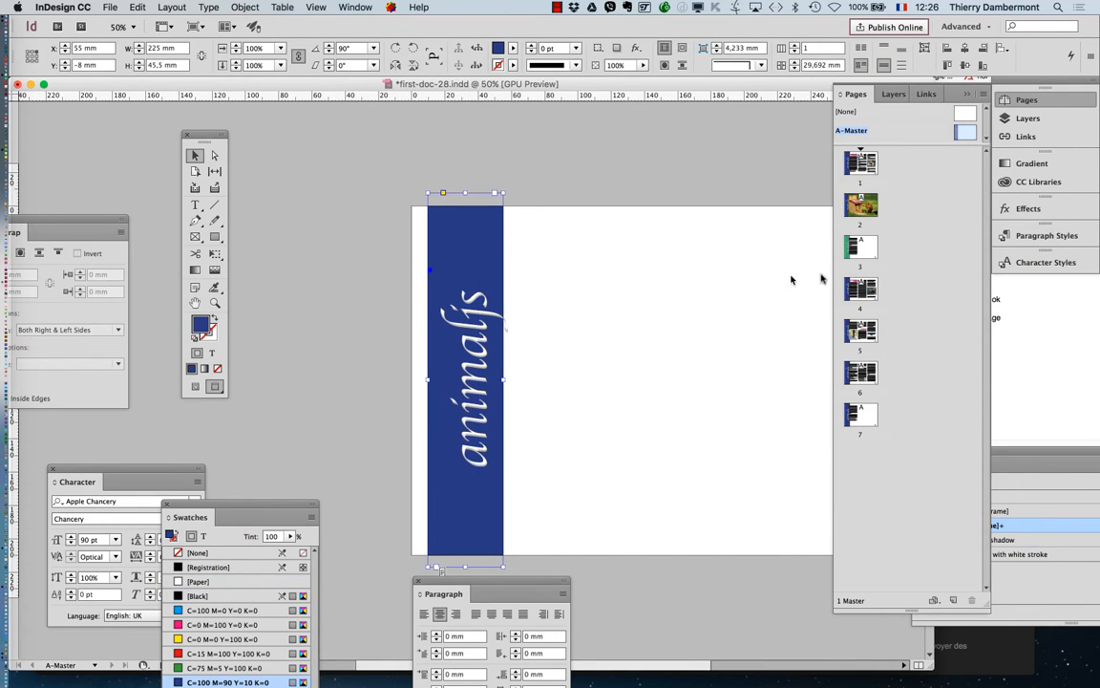
drag(456, 306, 533, 307)
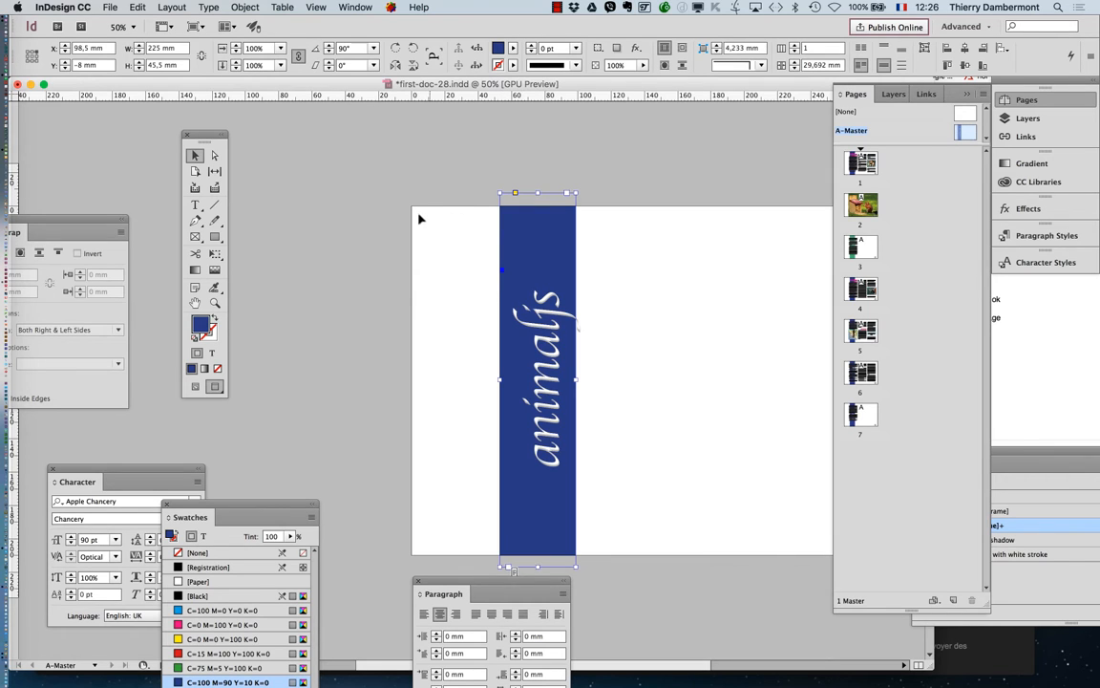
drag(418, 215, 422, 216)
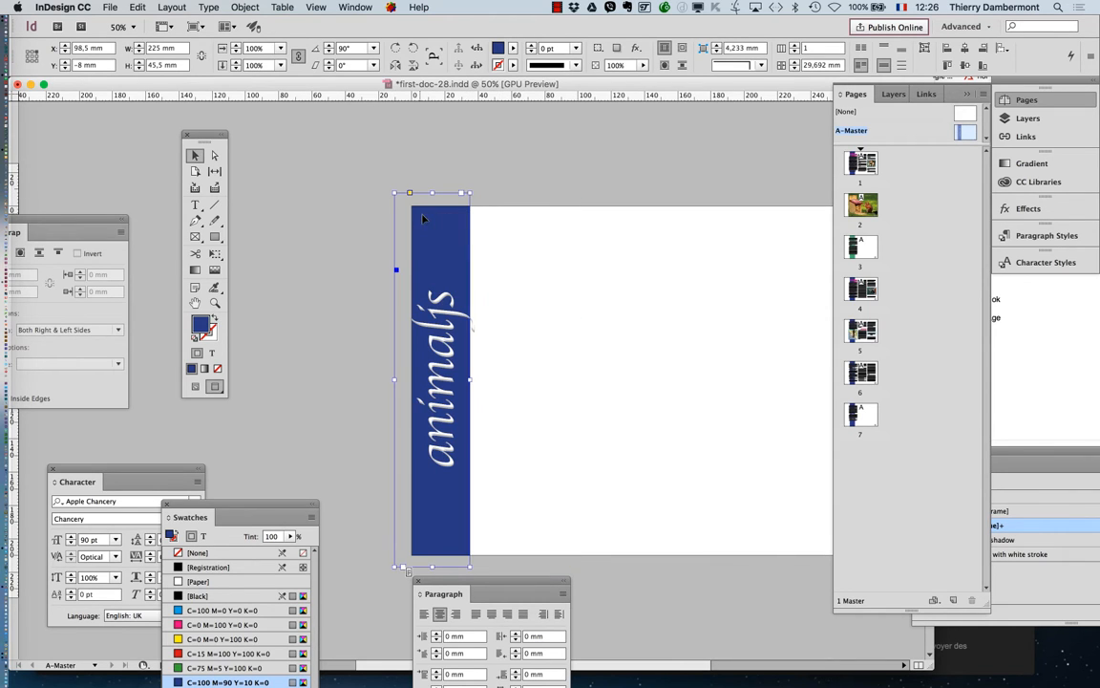
Open page 3 and check how its overridden title band responds to the master's changes.
double_click(862, 246)
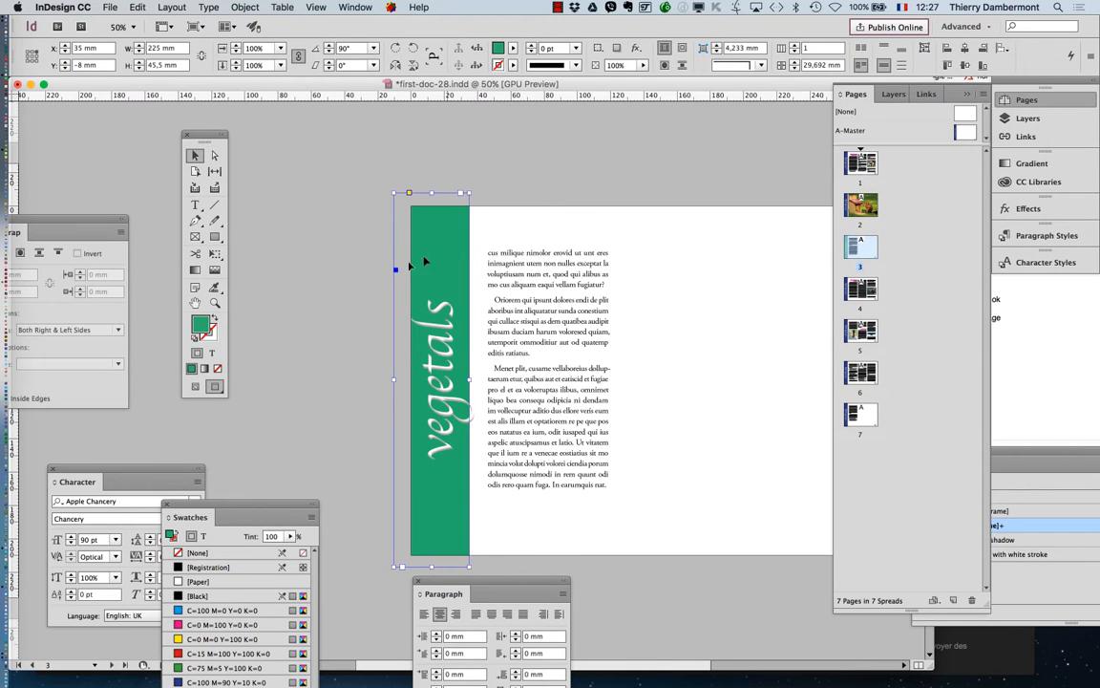
click(727, 535)
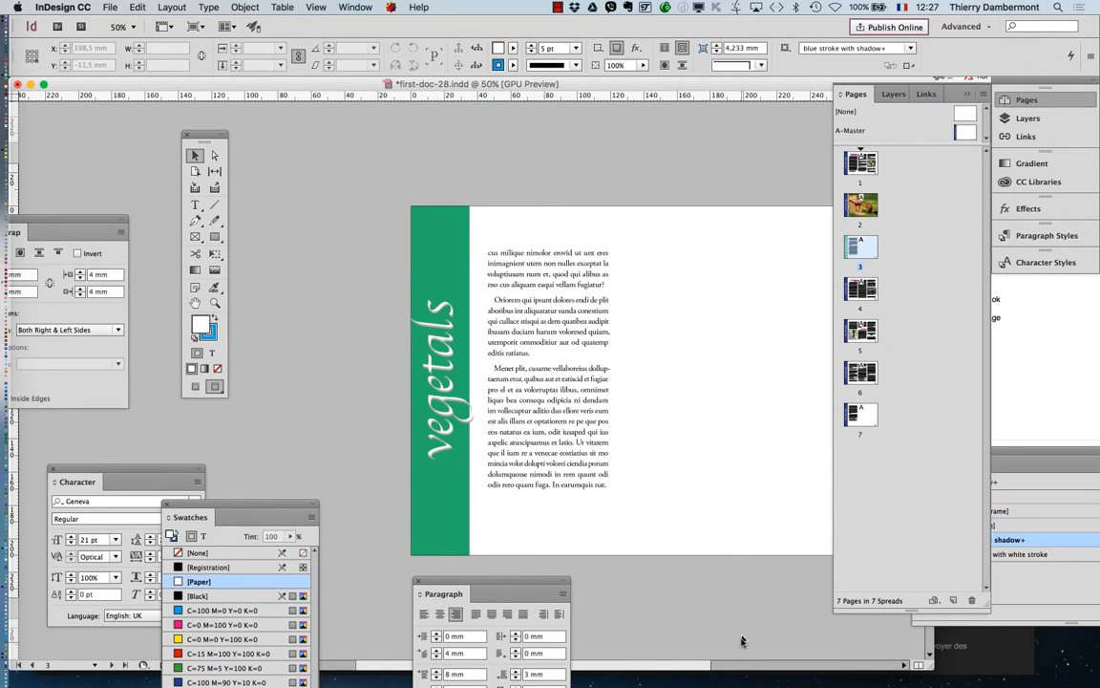
key(space)
drag(576, 353, 448, 285)
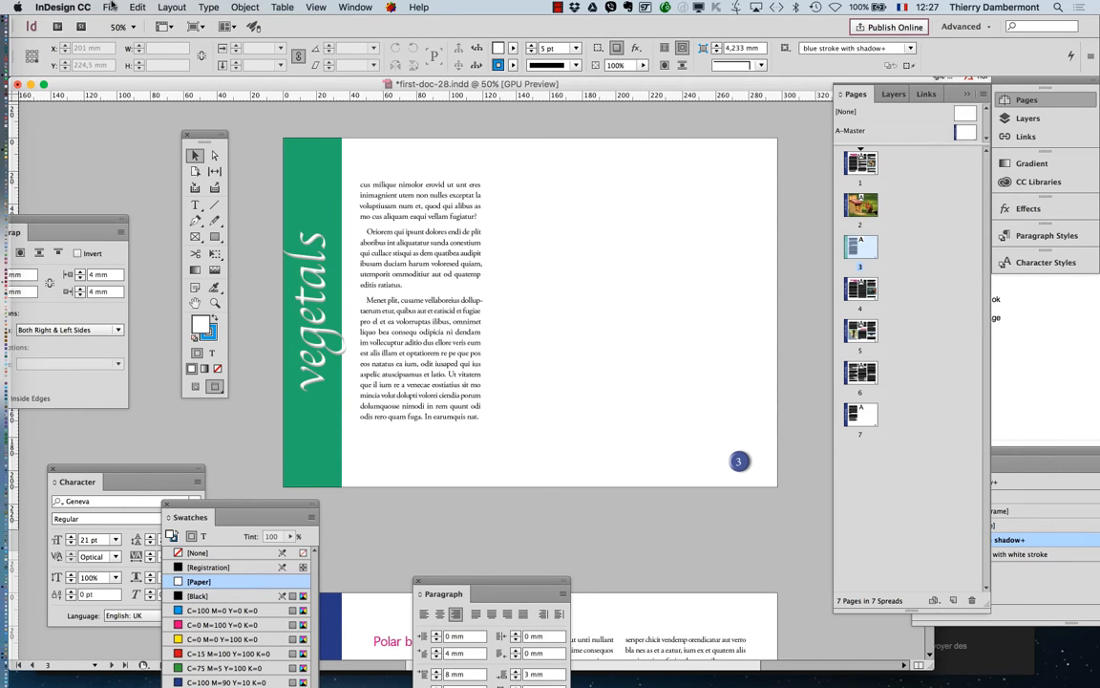
Save the document under the new name first-doc-29.indd.
click(112, 7)
click(125, 105)
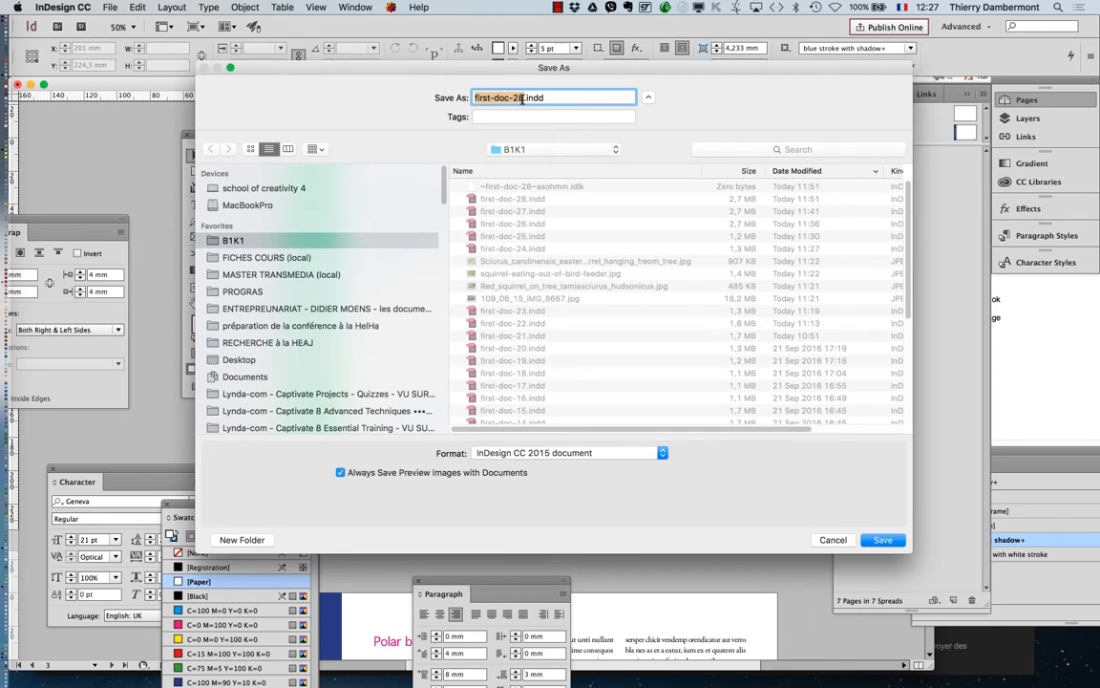
click(522, 99)
text(9)
key(Return)
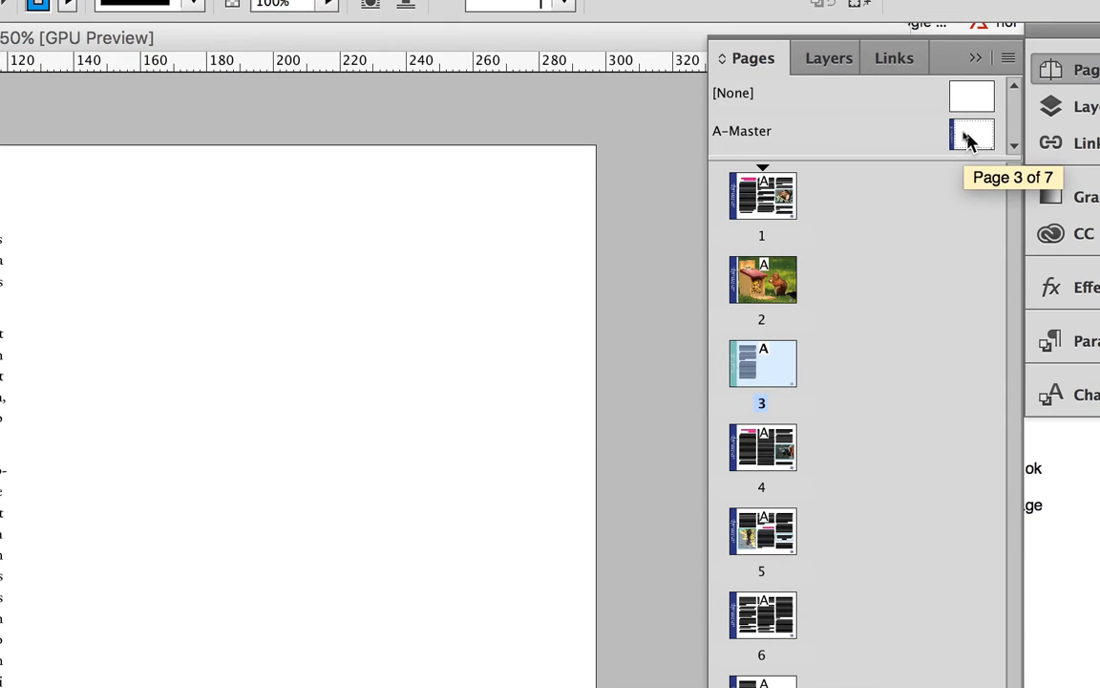
Insert a new page based on A-Master between pages 2 and 3, and open it.
drag(970, 141, 796, 341)
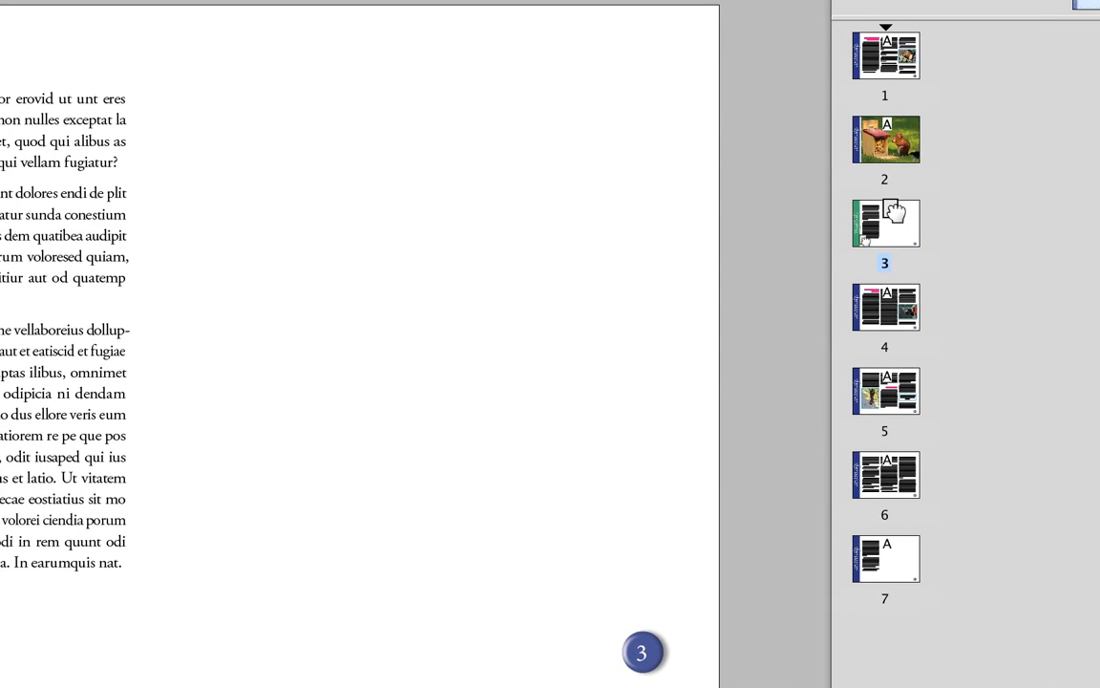
drag(894, 210, 900, 219)
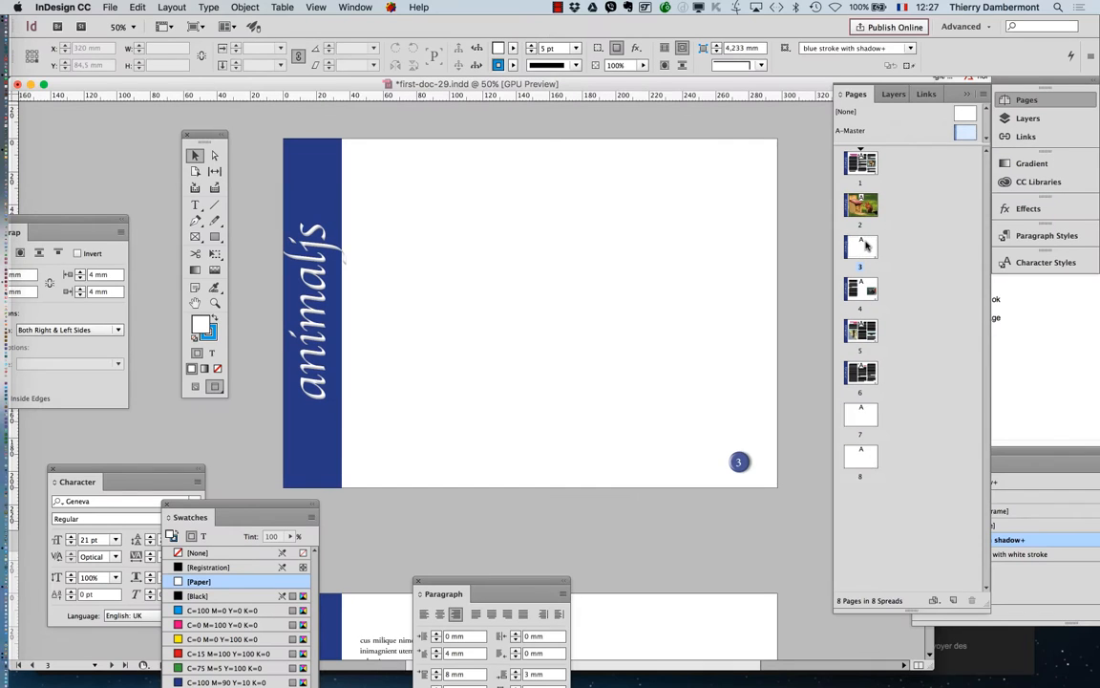
double_click(861, 246)
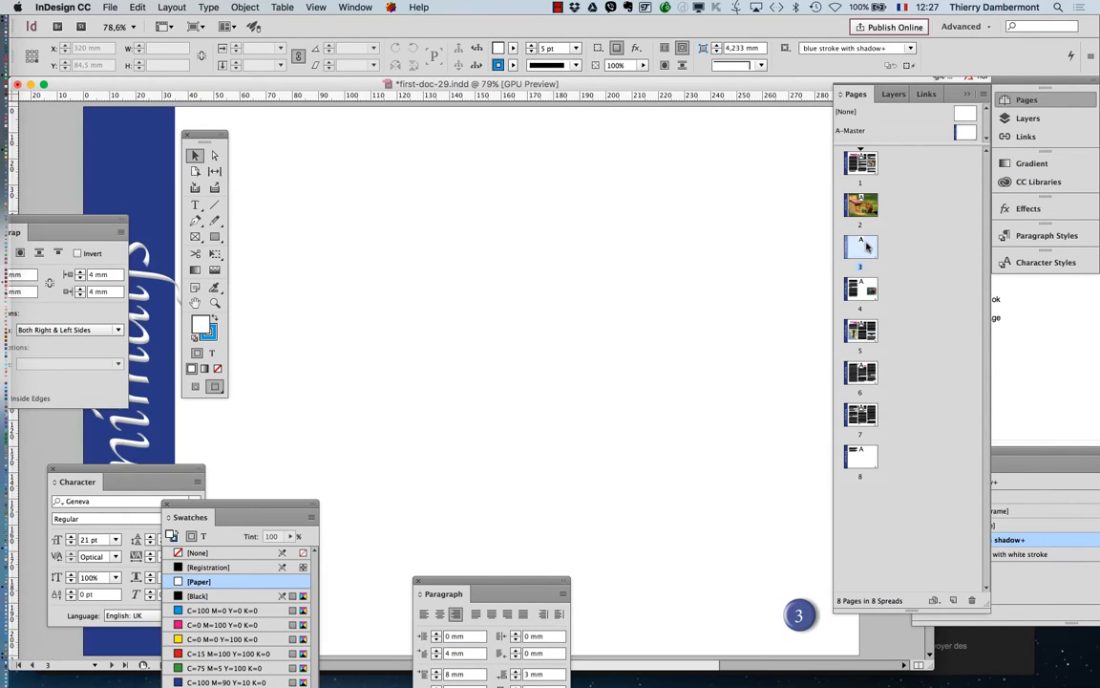
scroll(657, 314, down, 2)
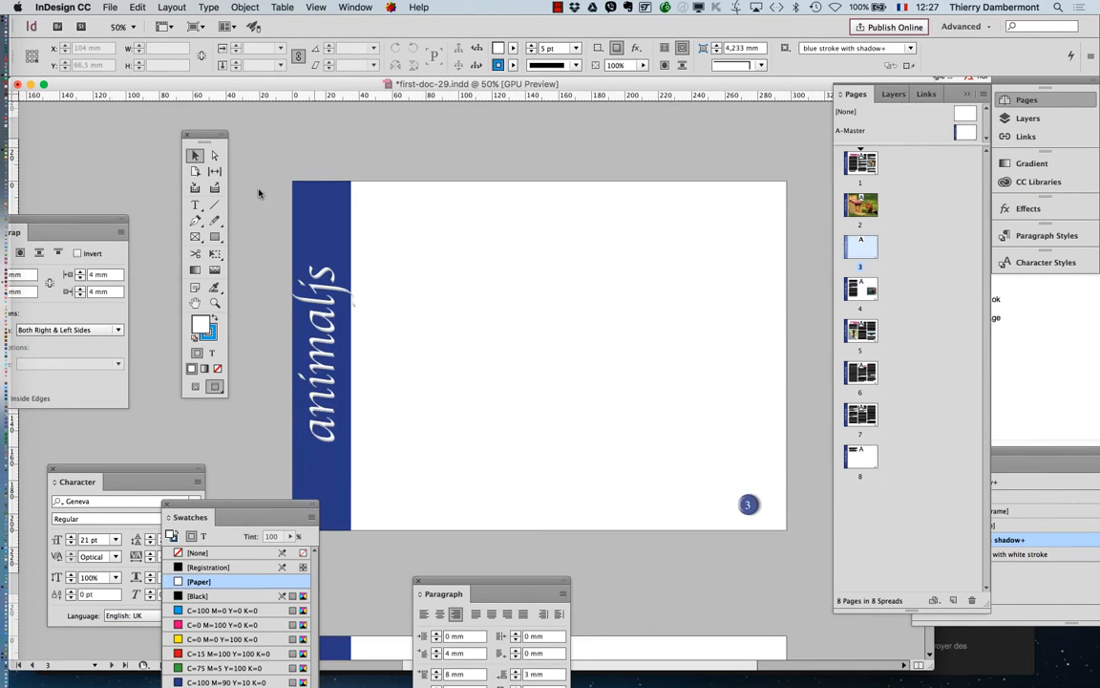
Move the tools clear of the page and examine the new page 3 among its neighbouring pages.
drag(202, 133, 177, 126)
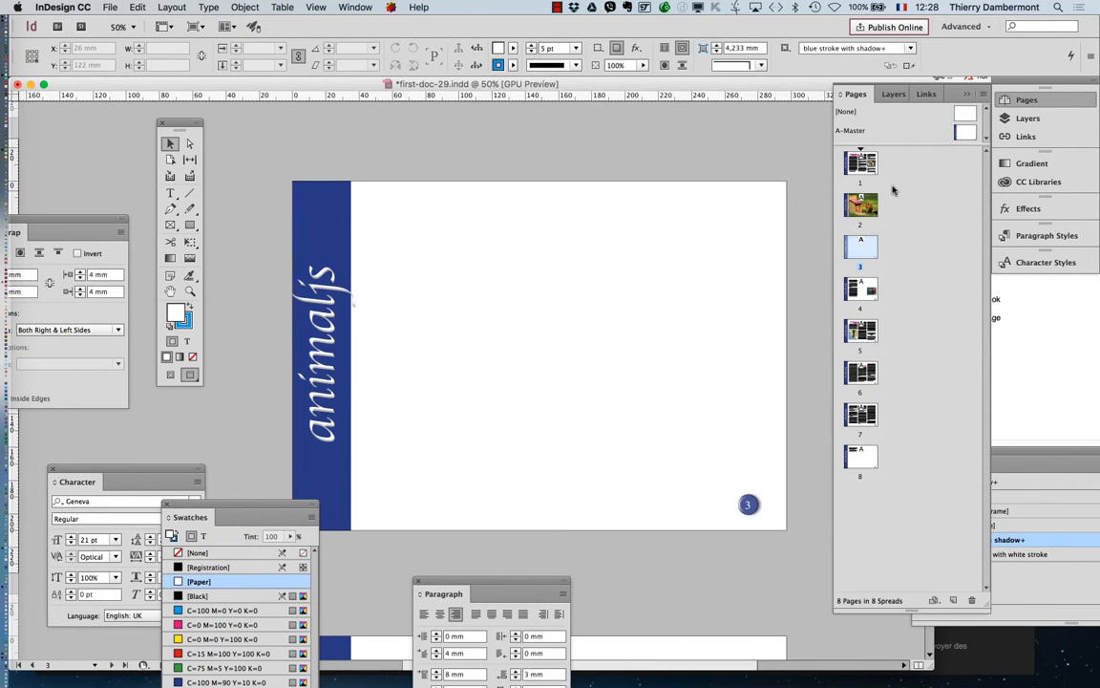
click(893, 163)
click(861, 413)
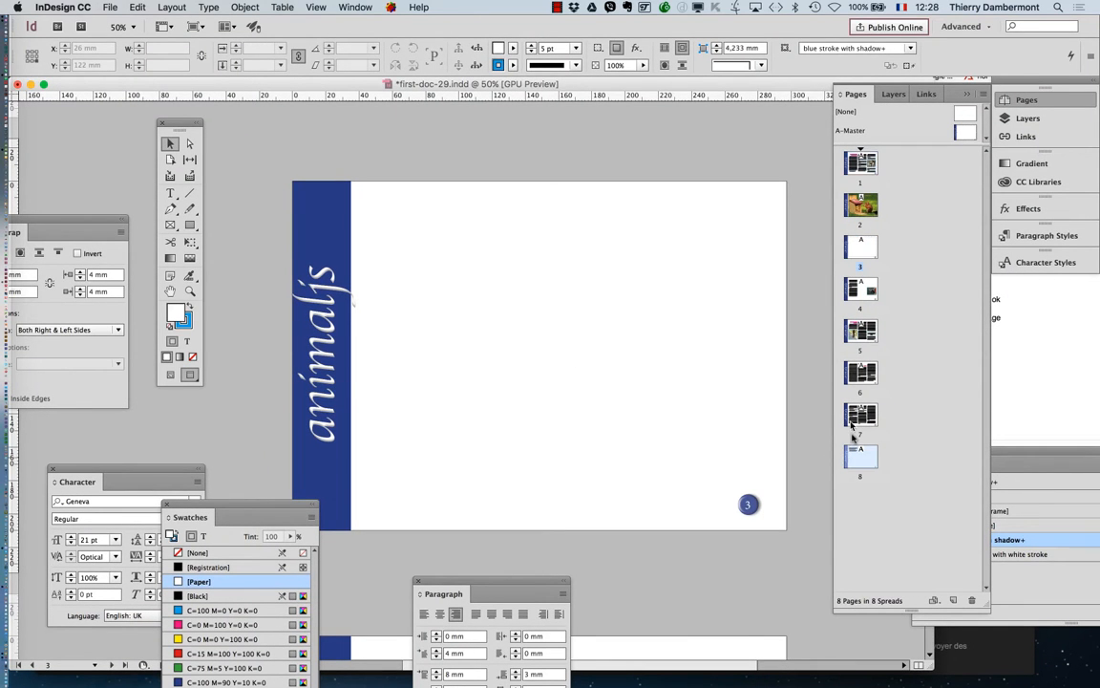
click(861, 289)
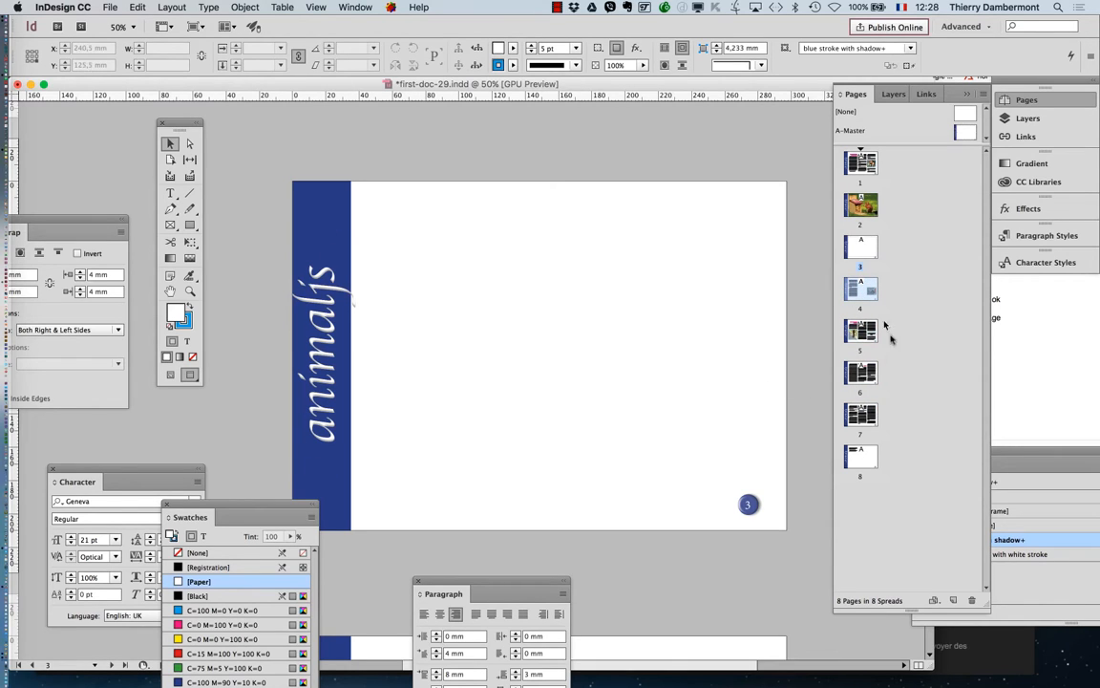
alt+double_click(857, 250)
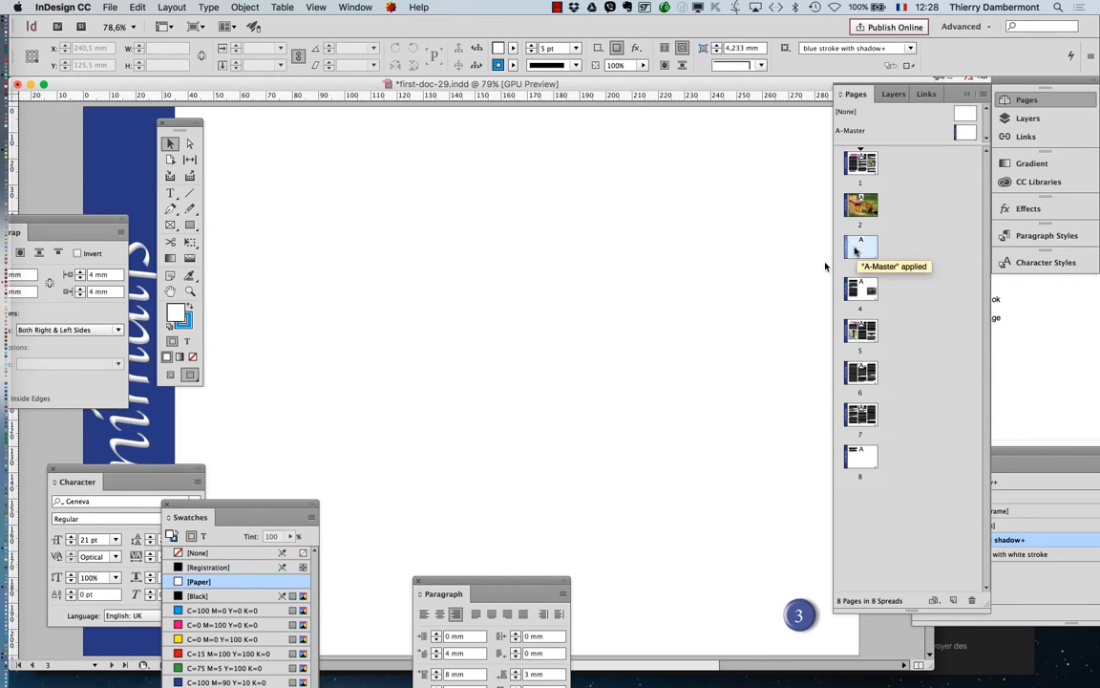
key(super+minus)
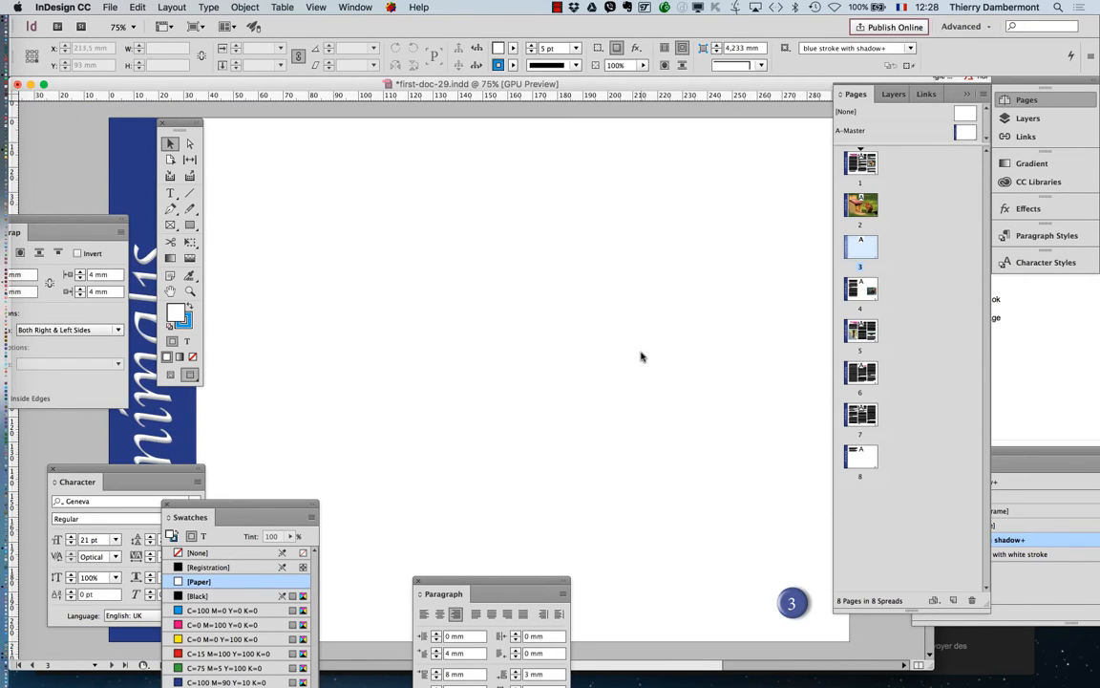
key(super+minus)
key(super+minus)
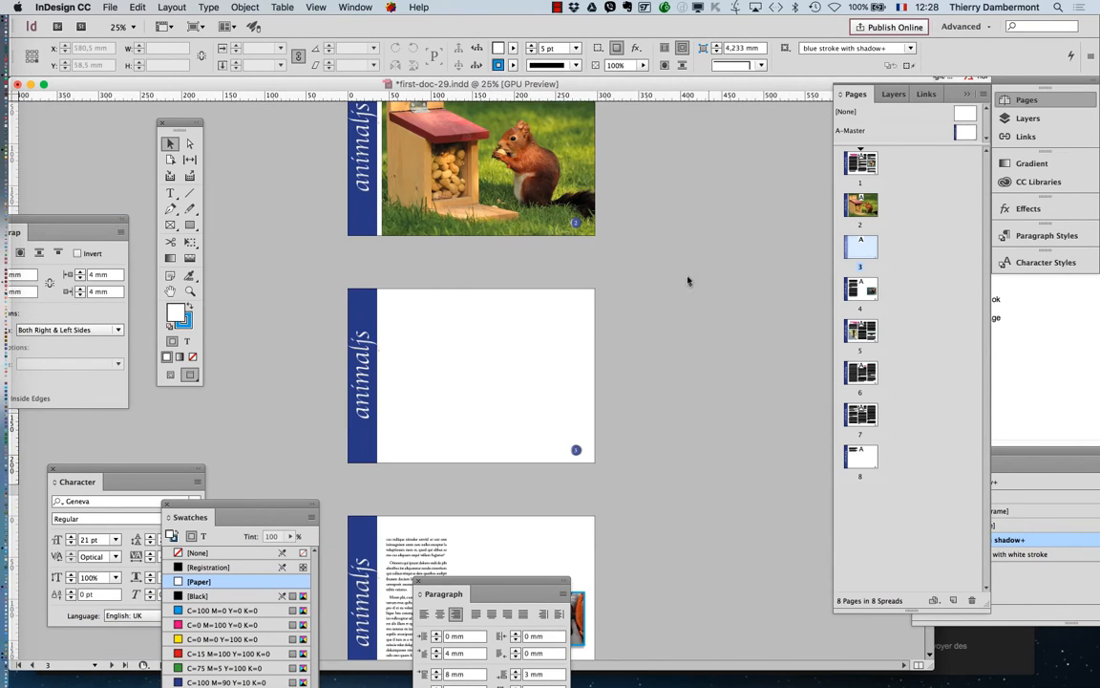
Bring the whole new page 3 into view and close the paragraph settings covering it.
key(super+equal)
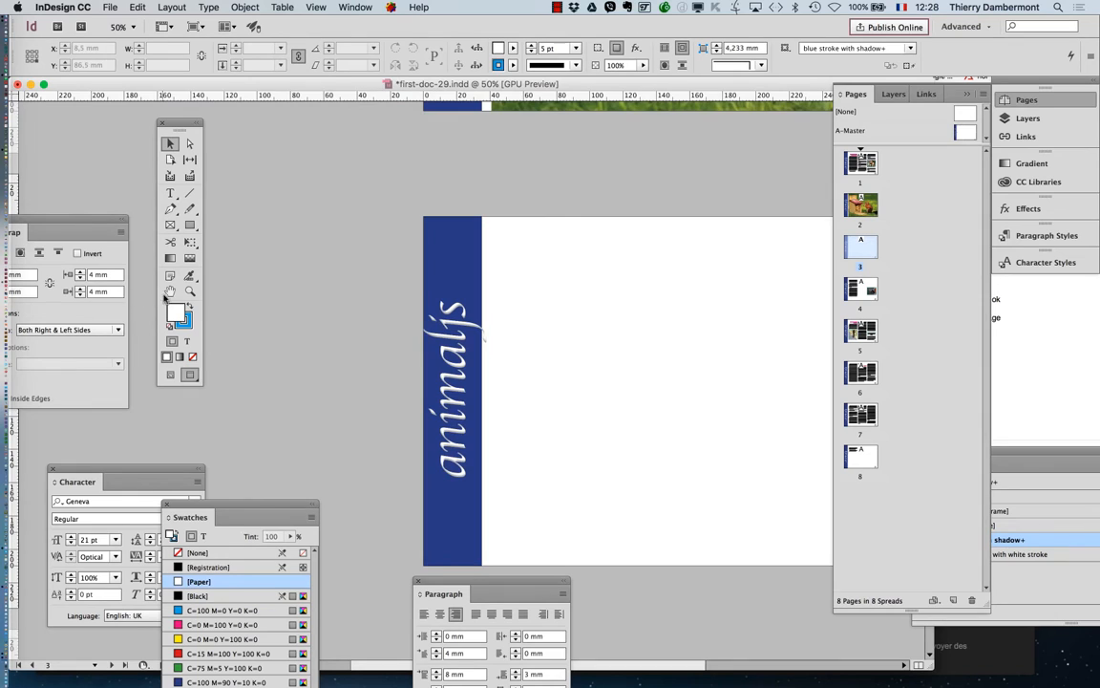
click(173, 294)
drag(591, 306, 569, 361)
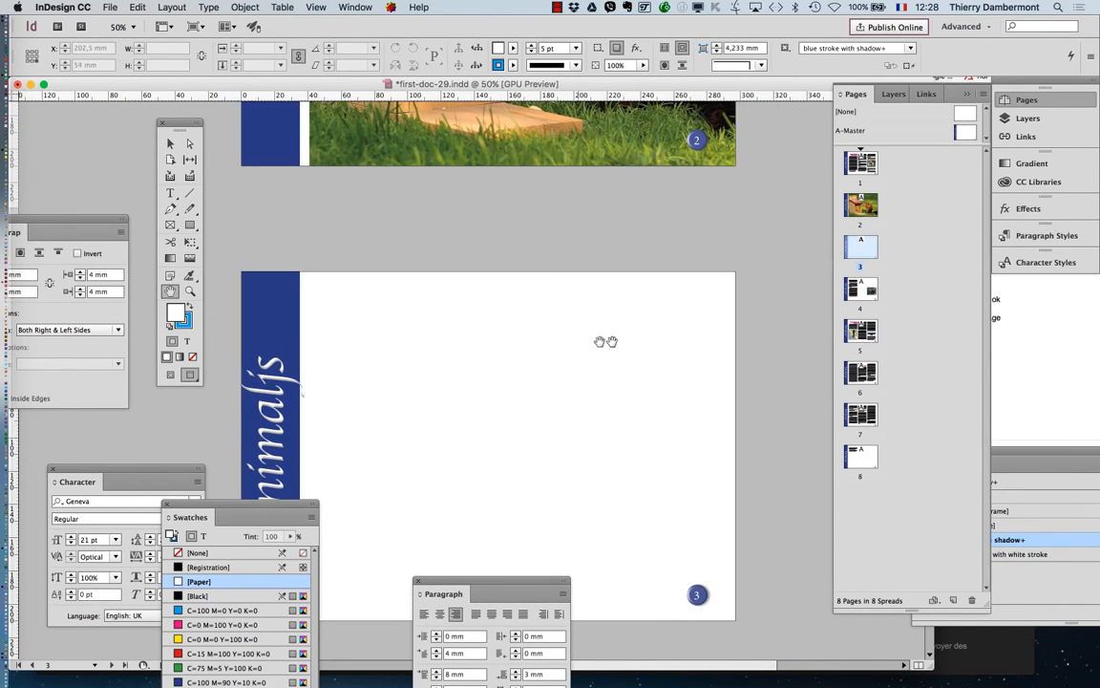
click(415, 581)
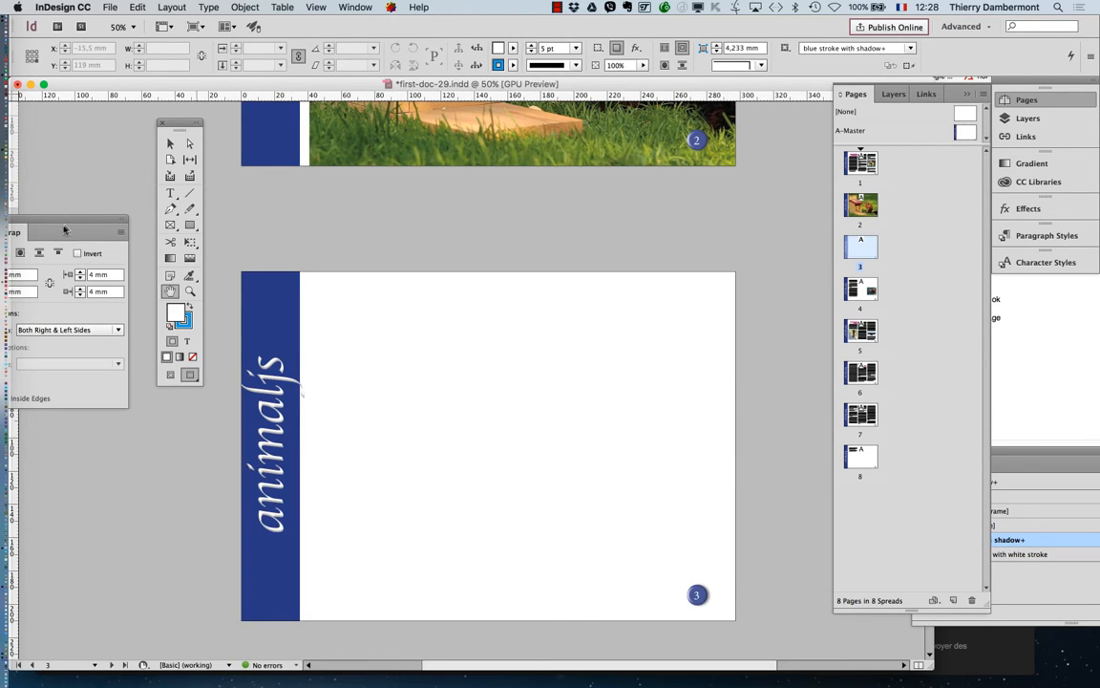
Close the Text Wrap and Object Styles settings and detach the Pages panel so it floats over the document.
drag(64, 230, 150, 467)
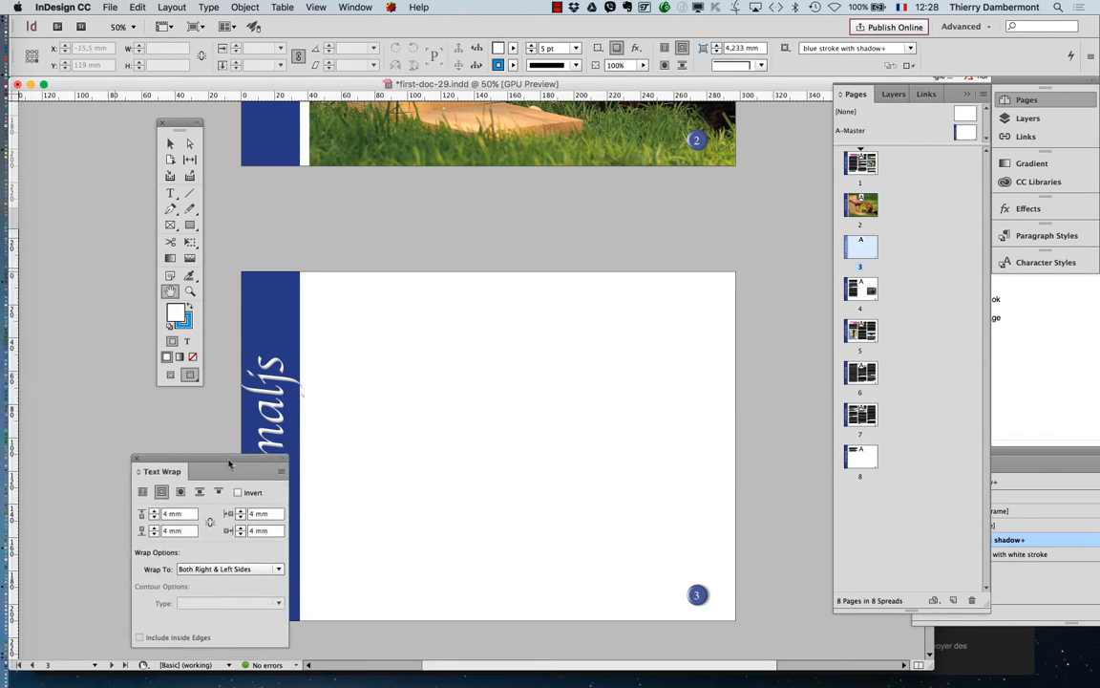
click(141, 463)
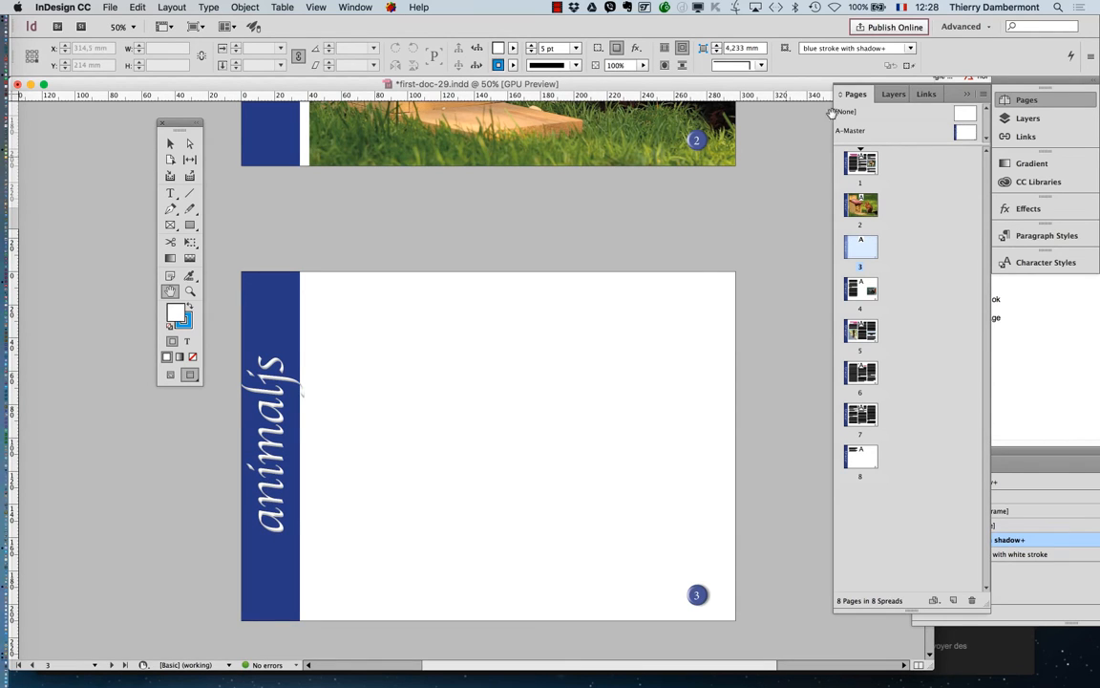
drag(856, 94, 691, 137)
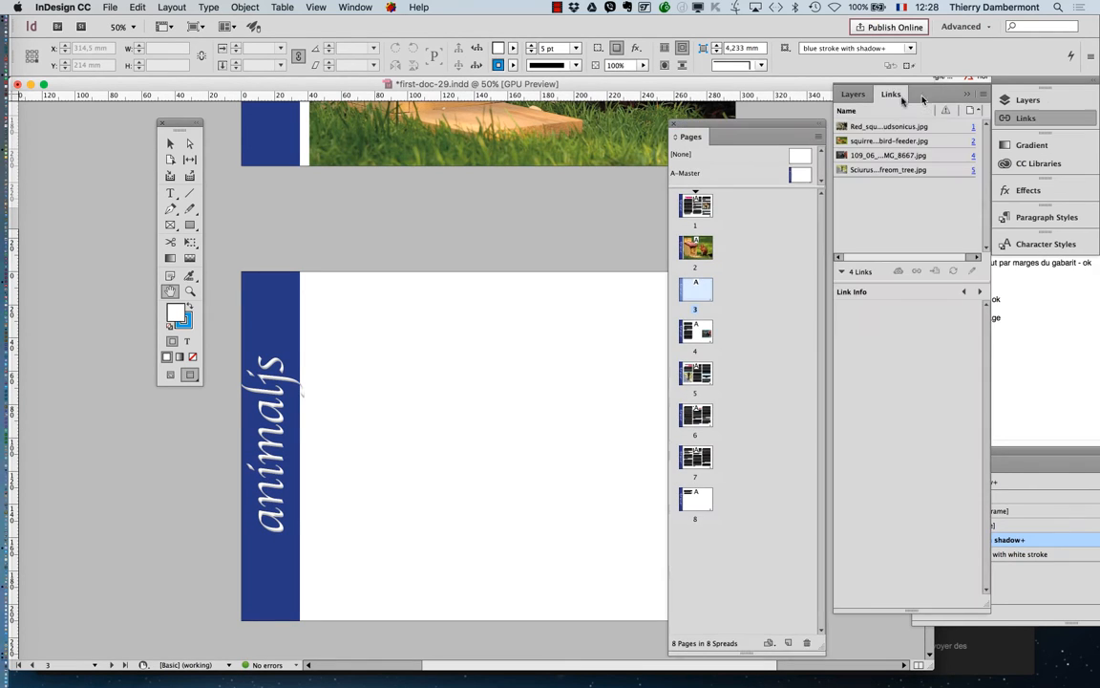
click(966, 97)
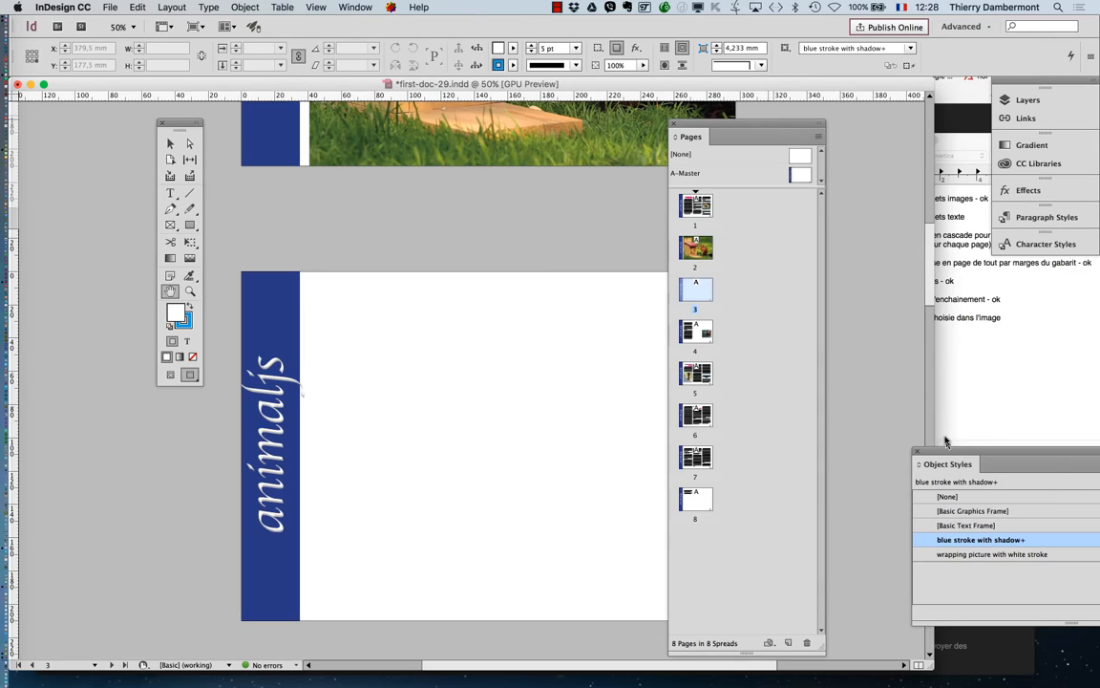
click(916, 454)
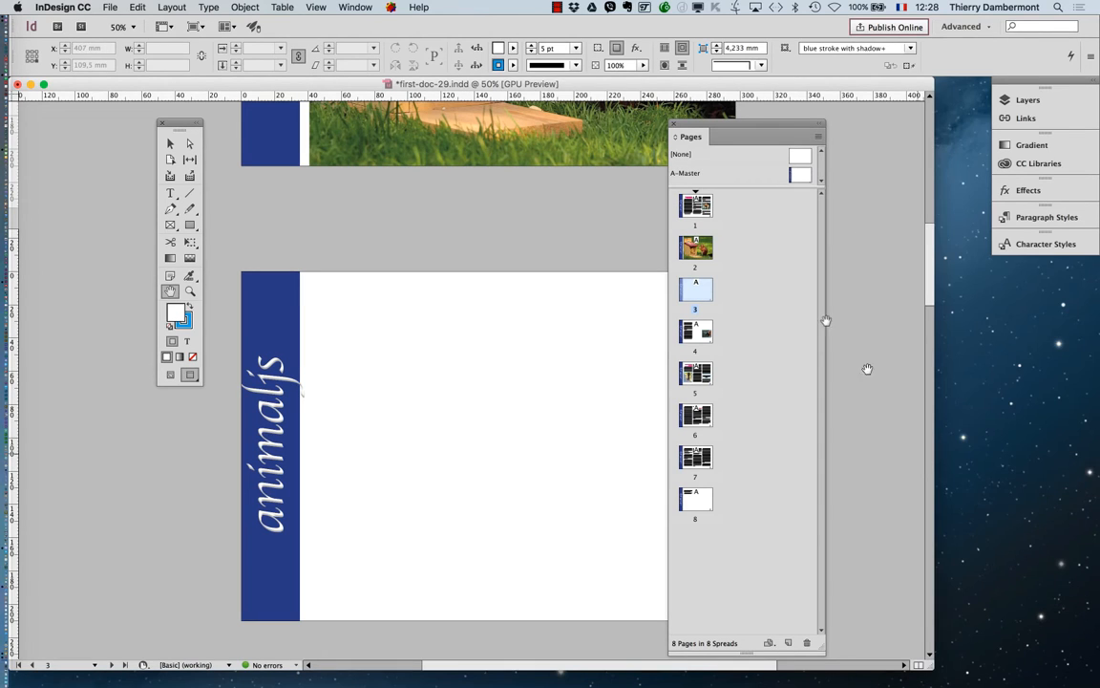
Make more room for masters in the Pages panel and create a one-page master with prefix B, based on A-Master.
drag(774, 121, 876, 114)
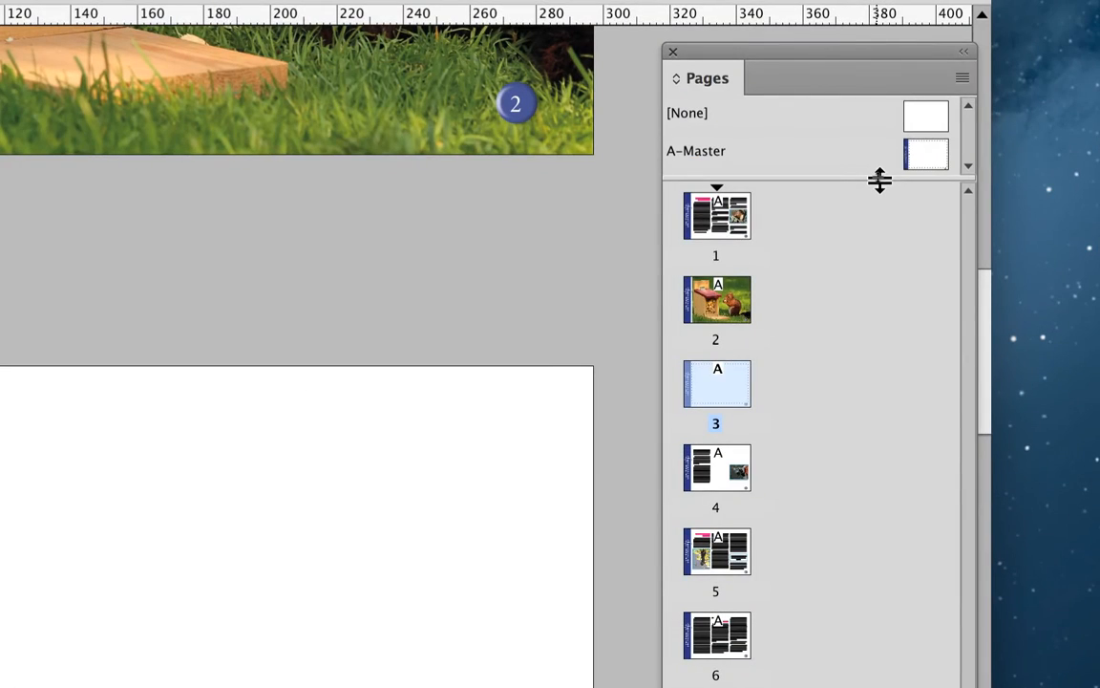
drag(879, 179, 891, 299)
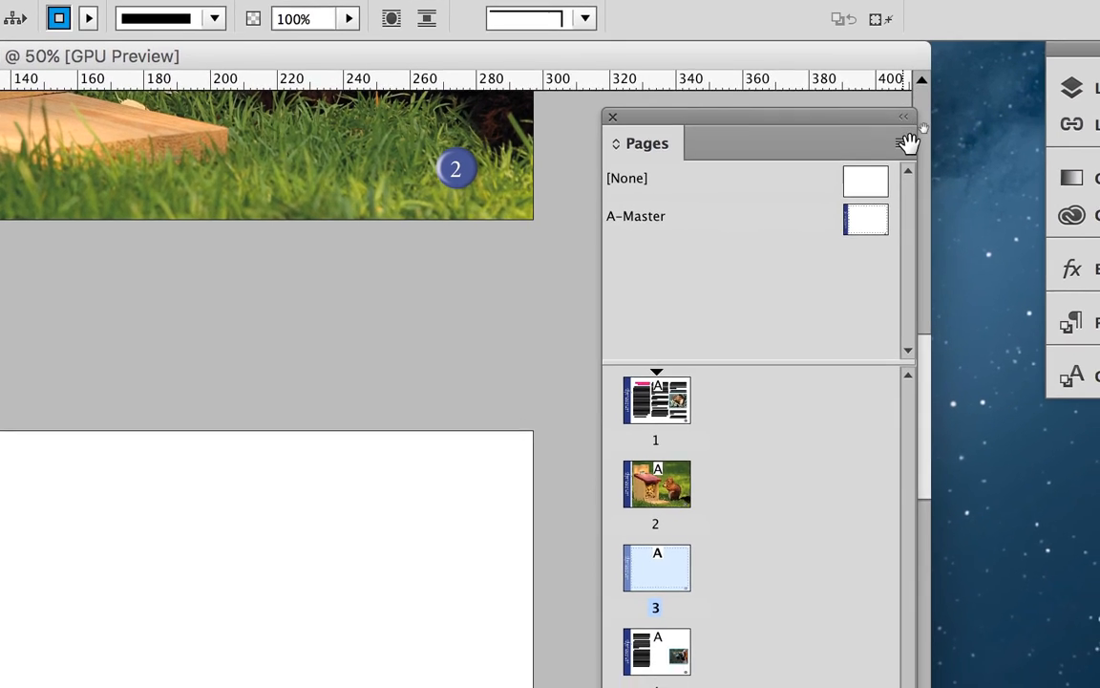
click(907, 143)
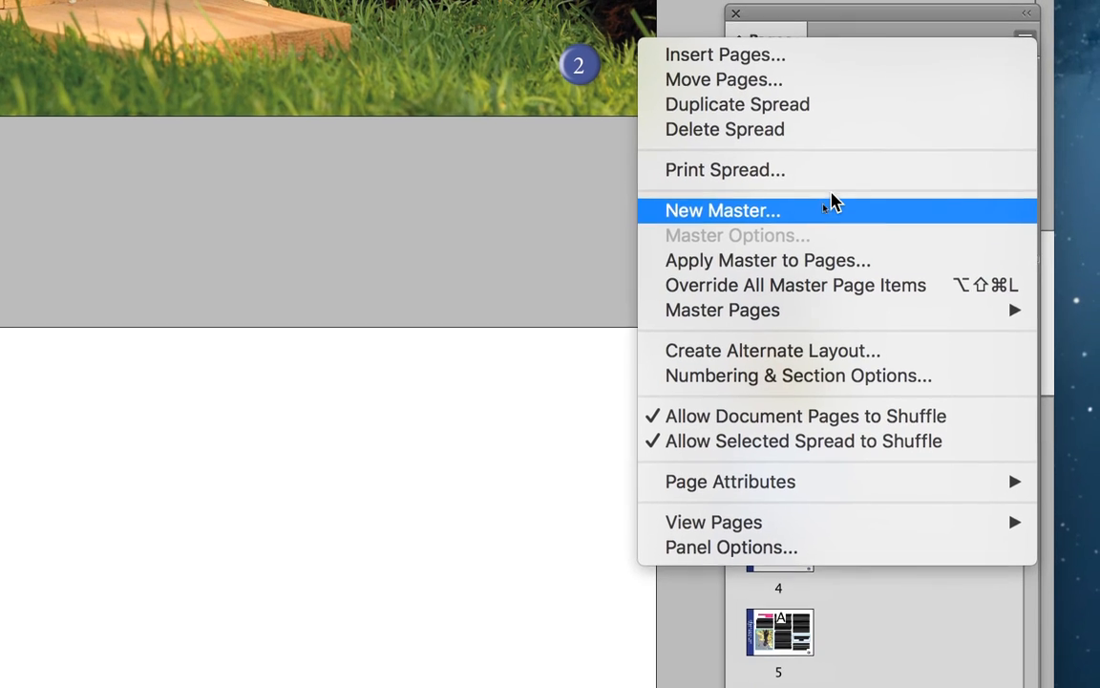
click(828, 203)
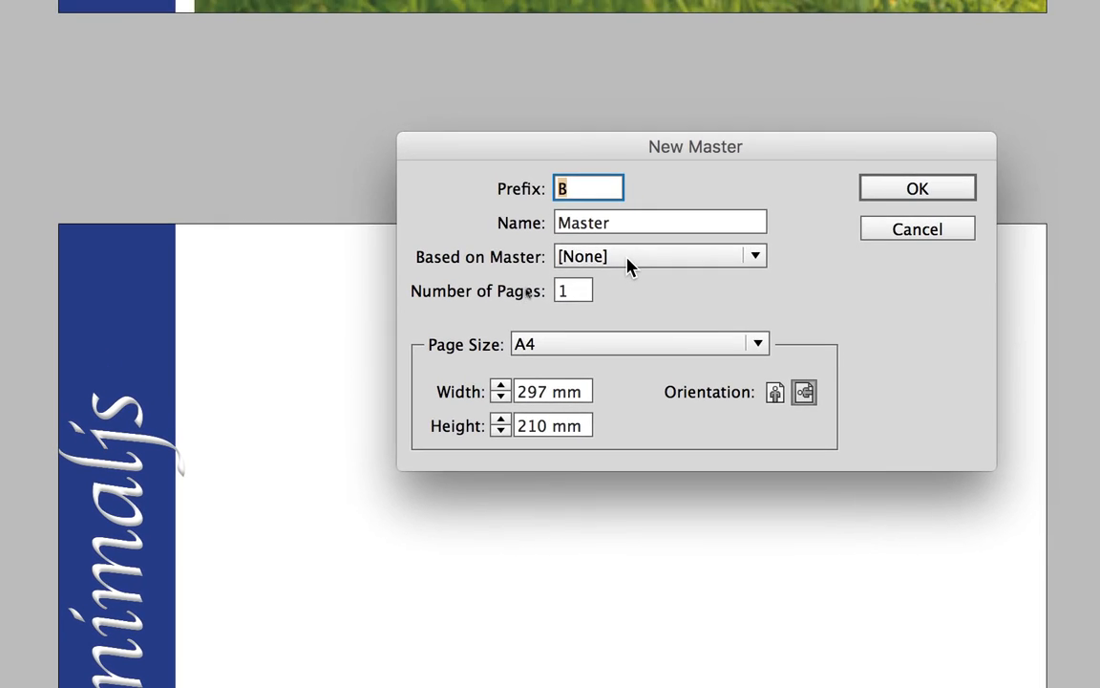
click(627, 254)
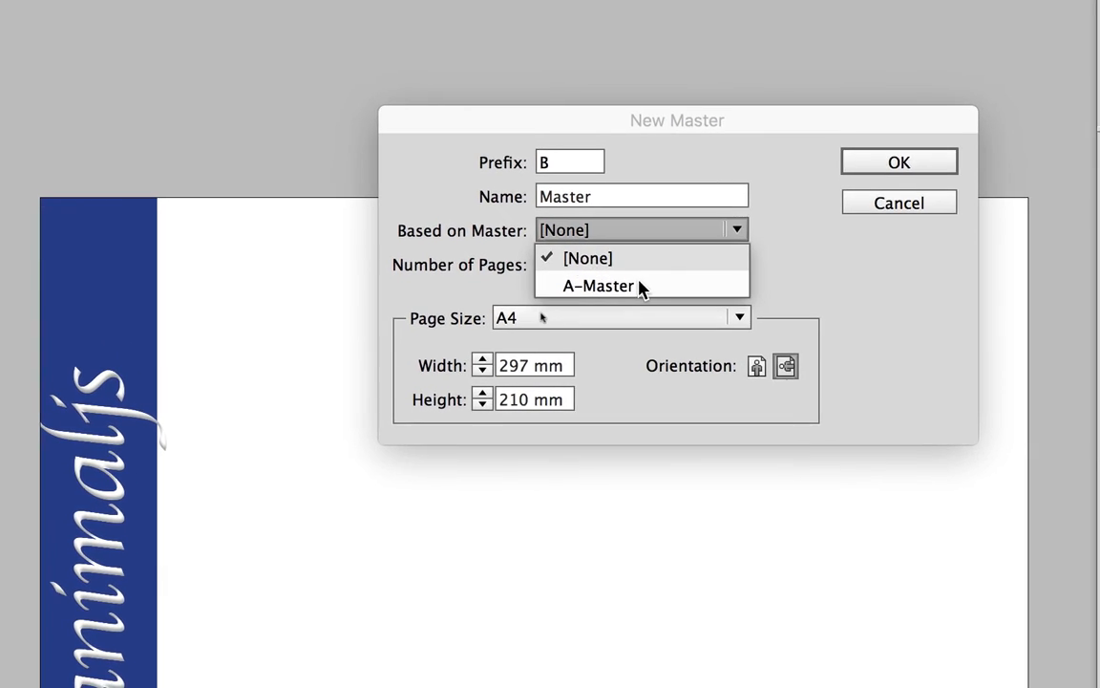
click(636, 294)
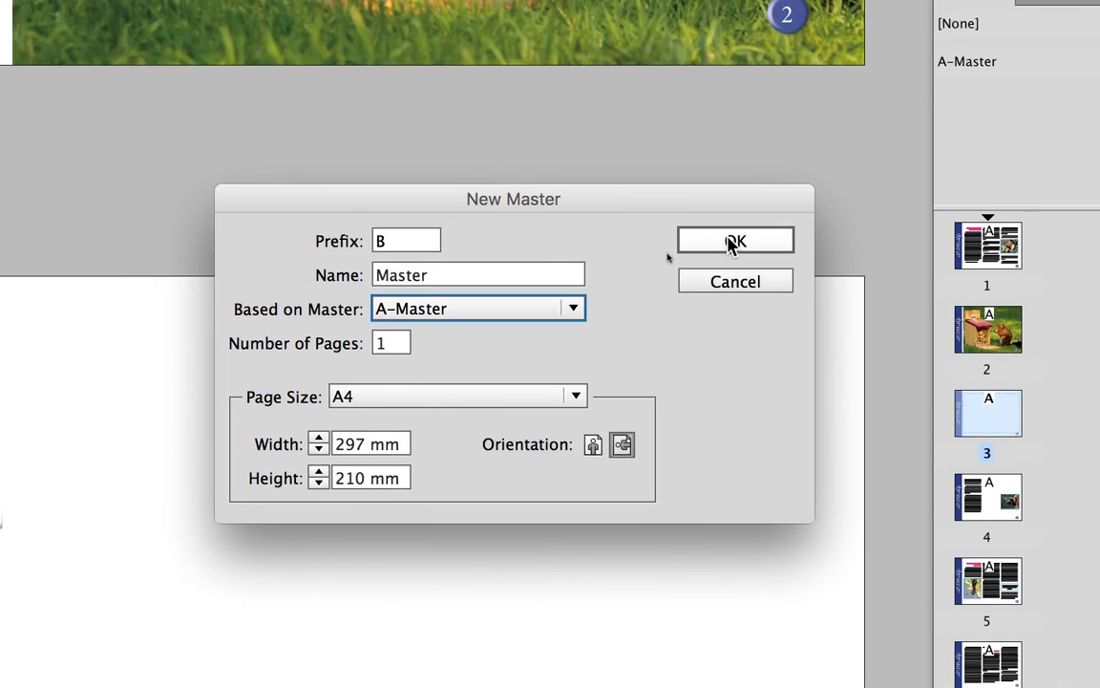
click(809, 211)
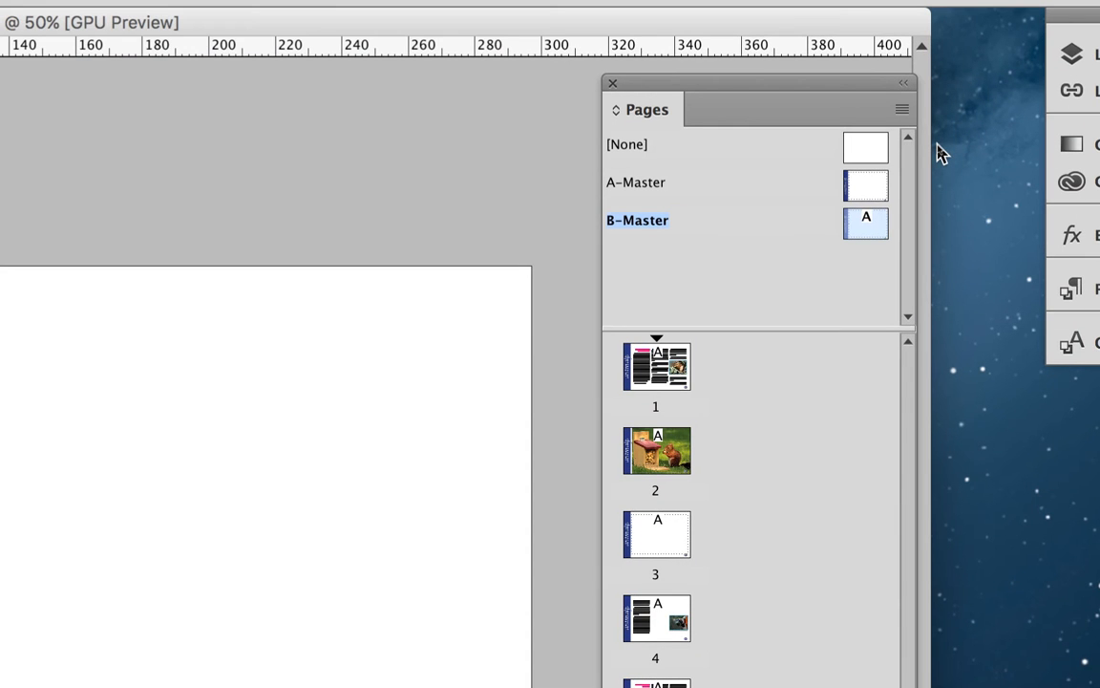
Create another one-page A4 landscape master with prefix C, also based on A-Master.
click(901, 112)
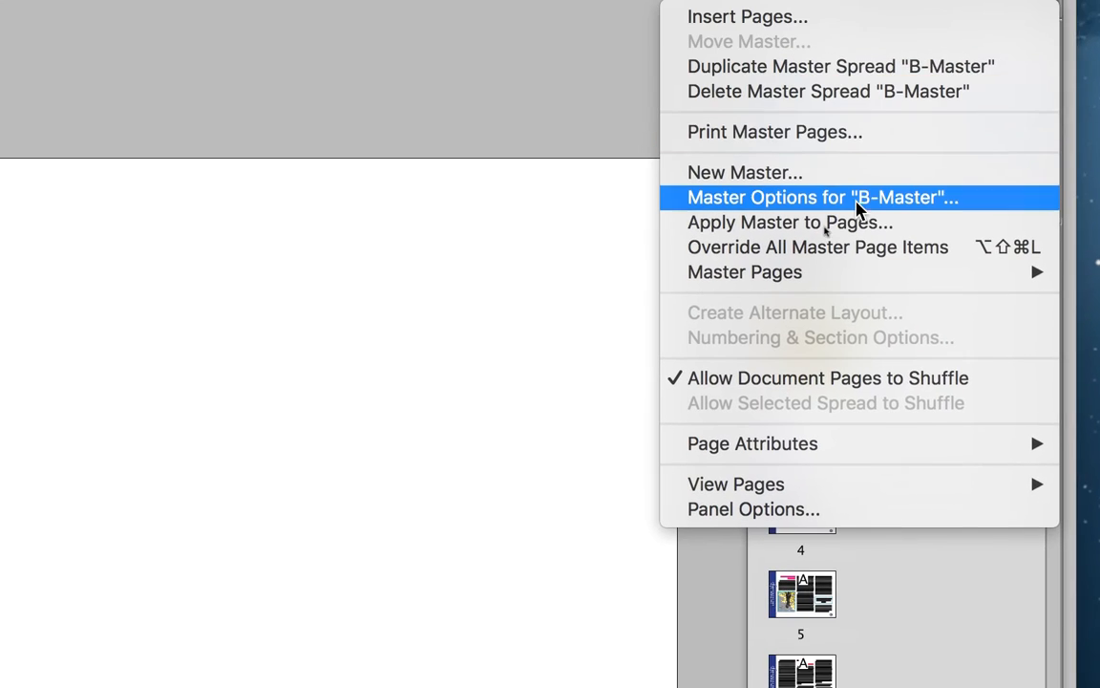
click(866, 196)
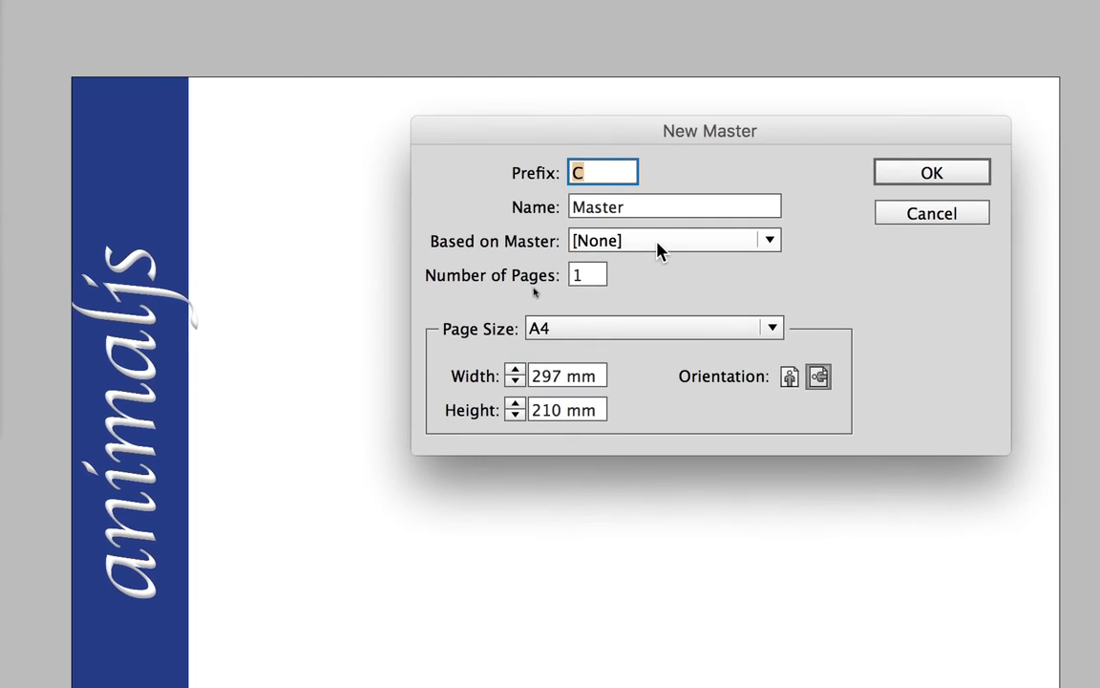
click(657, 259)
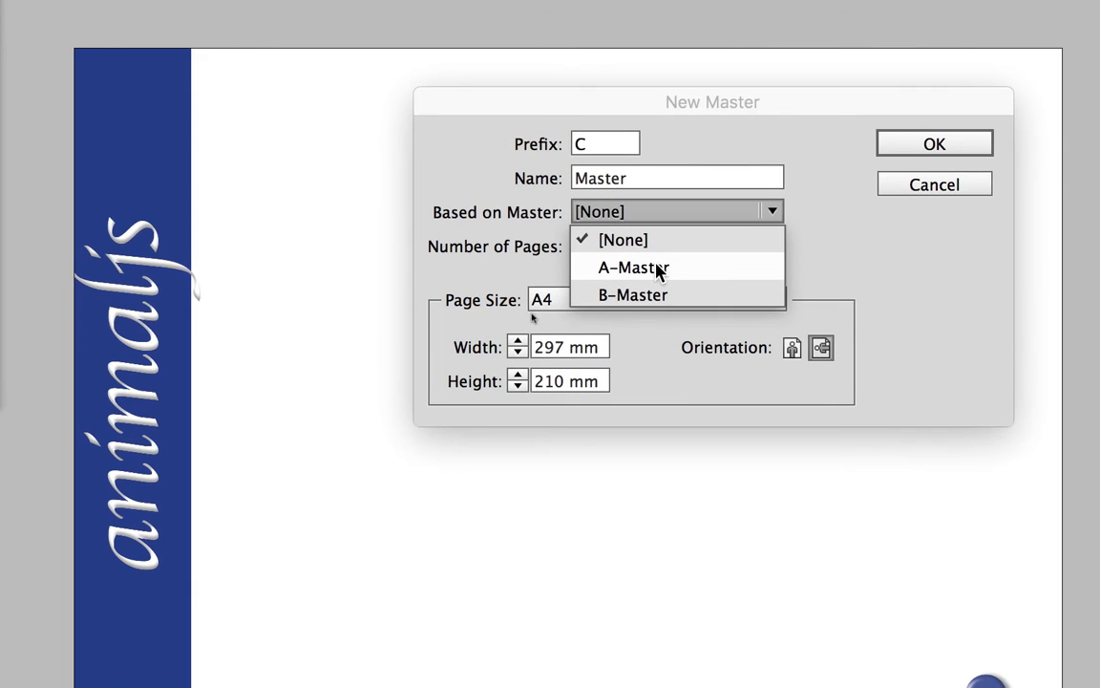
click(659, 269)
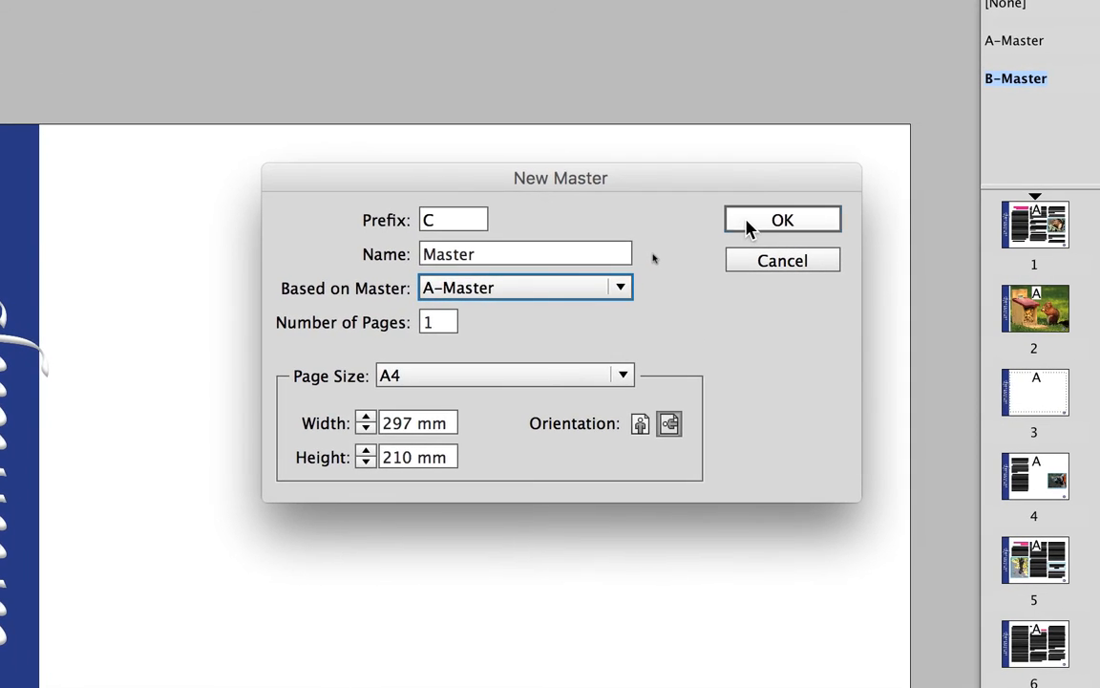
click(744, 227)
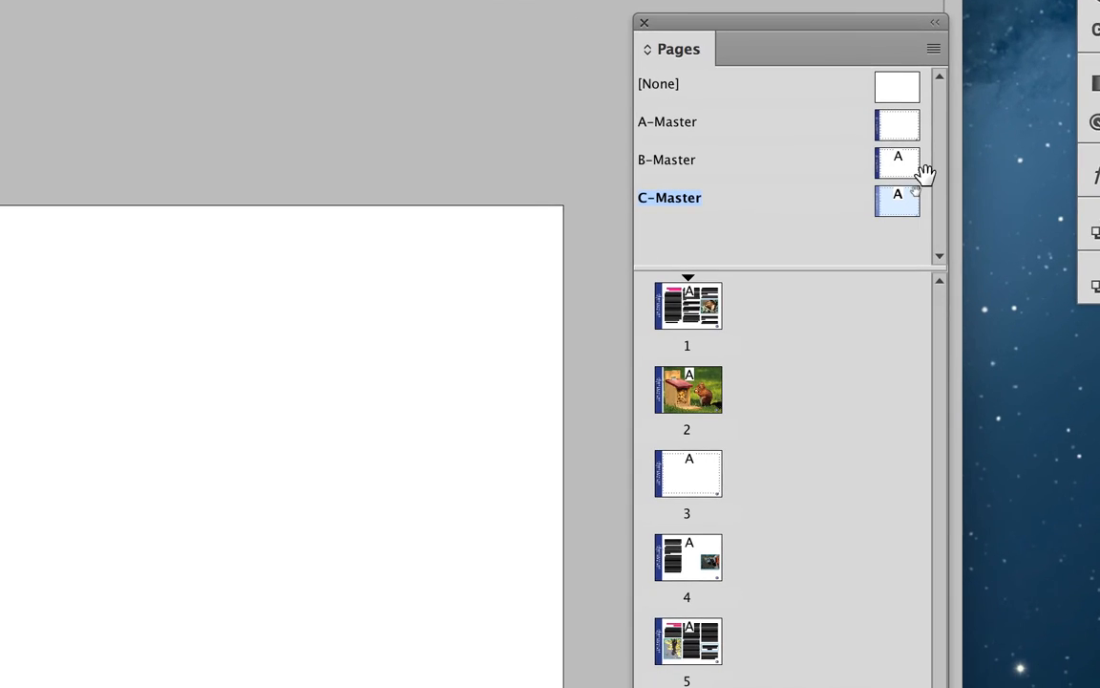
Open B-Master for editing and examine its page-number marker up close.
click(921, 172)
click(916, 208)
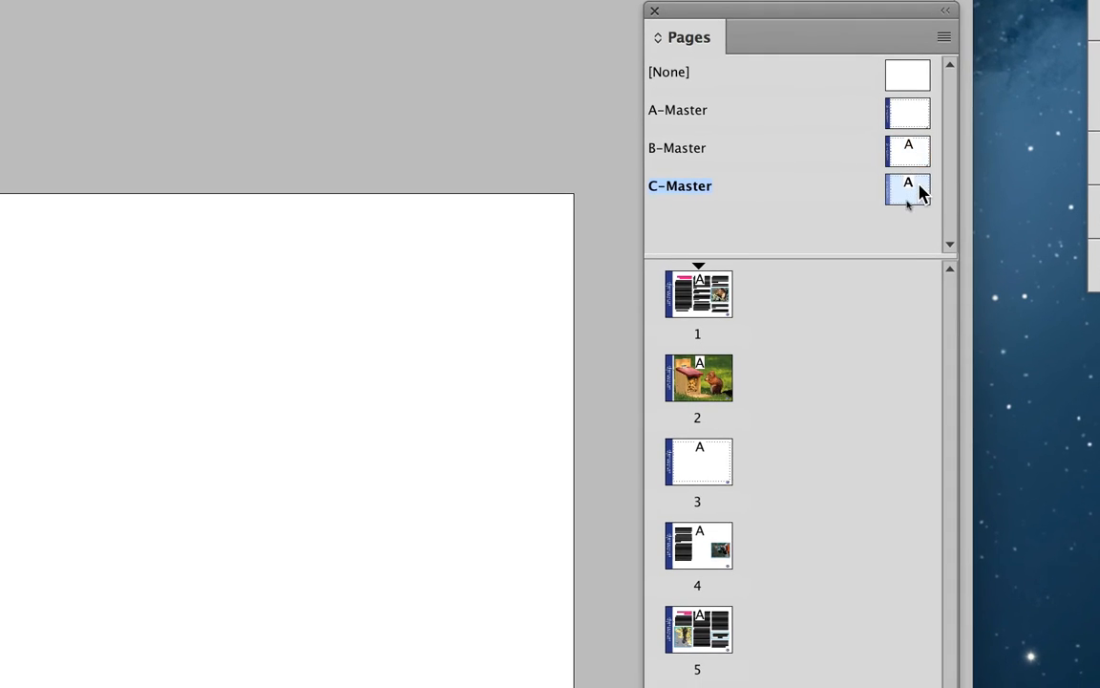
click(916, 173)
click(920, 154)
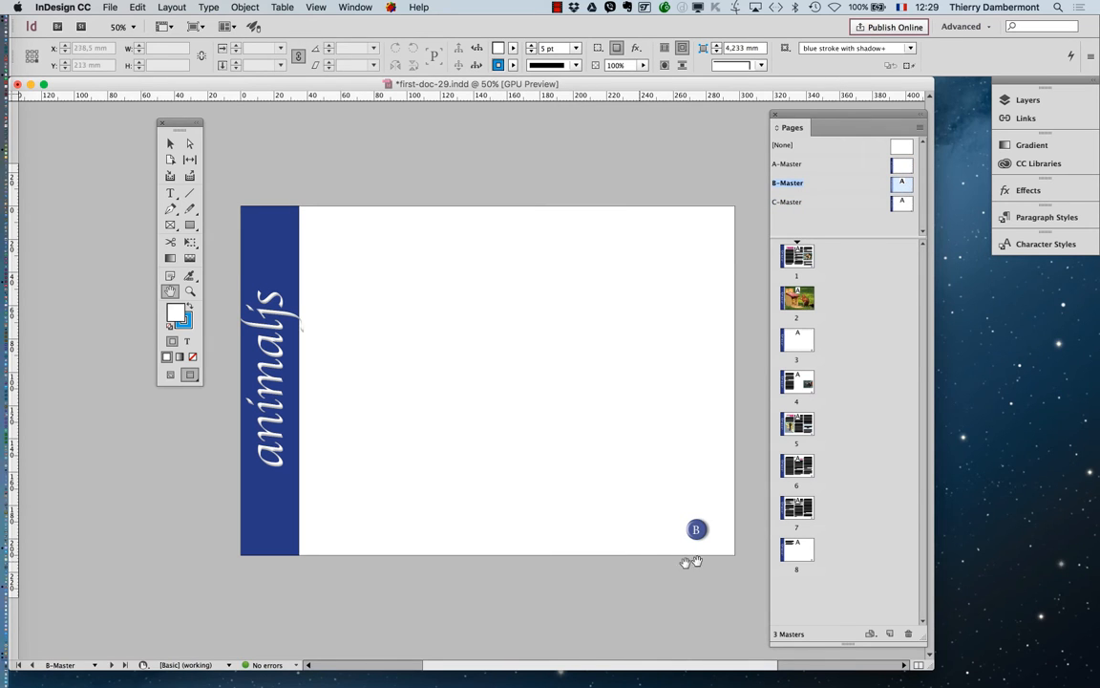
scroll(709, 545, up, 6)
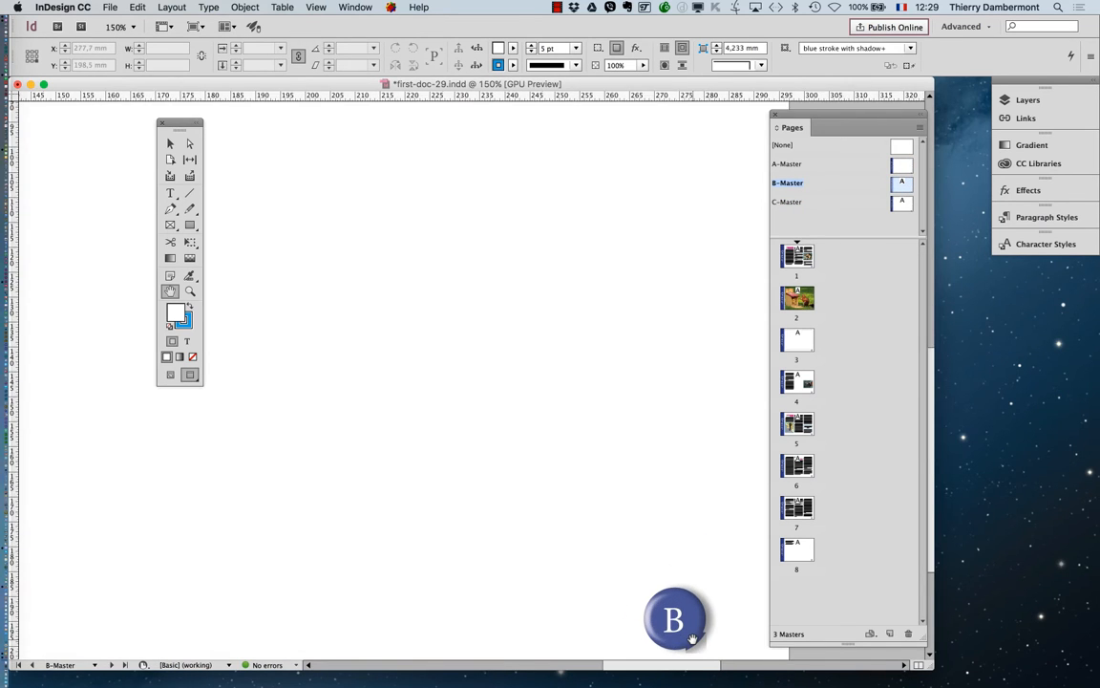
scroll(691, 635, down, 6)
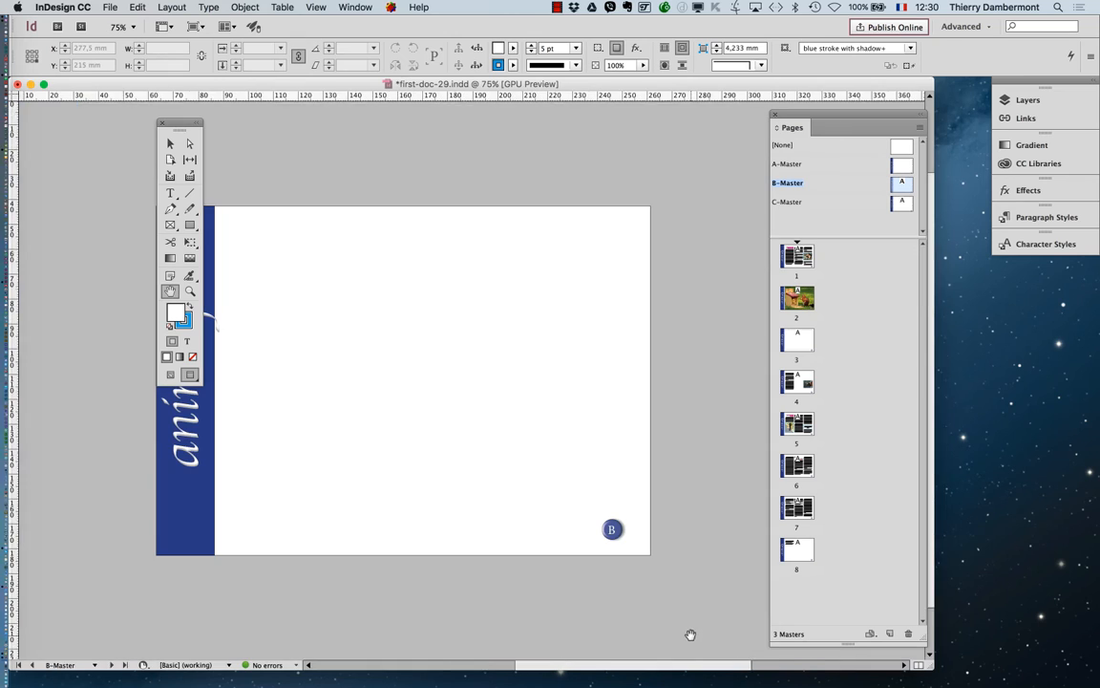
Override the title band on B-Master and fill it with the red swatch C=15 M=100 Y=100 K=0.
drag(533, 396, 631, 396)
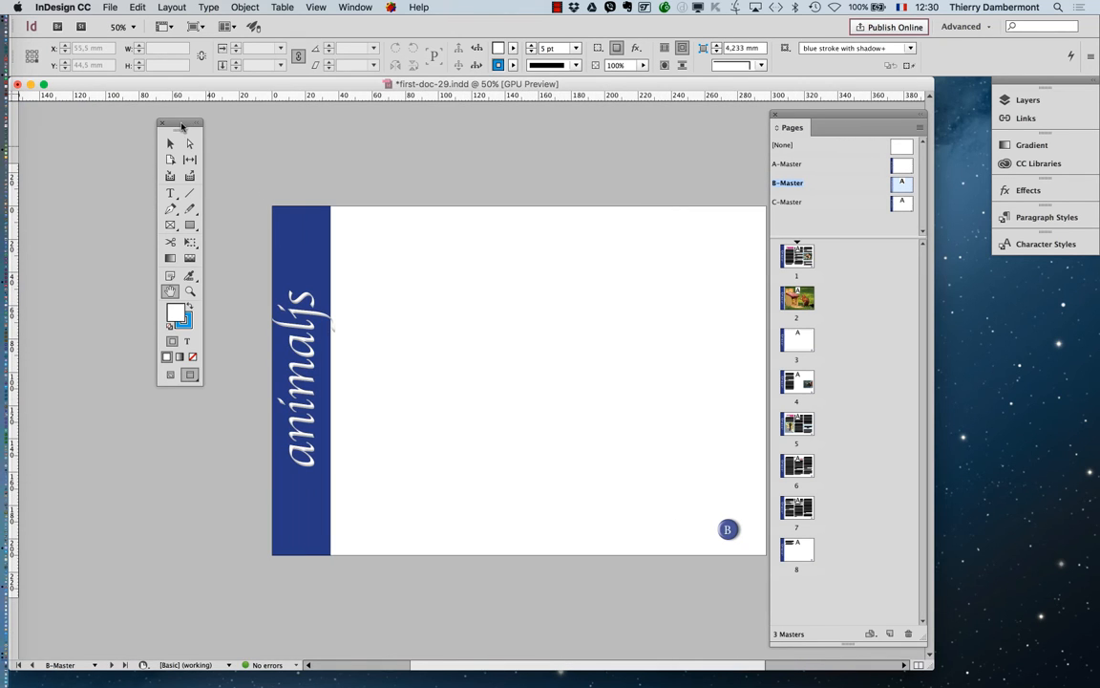
drag(182, 125, 111, 125)
scroll(339, 235, right, 5)
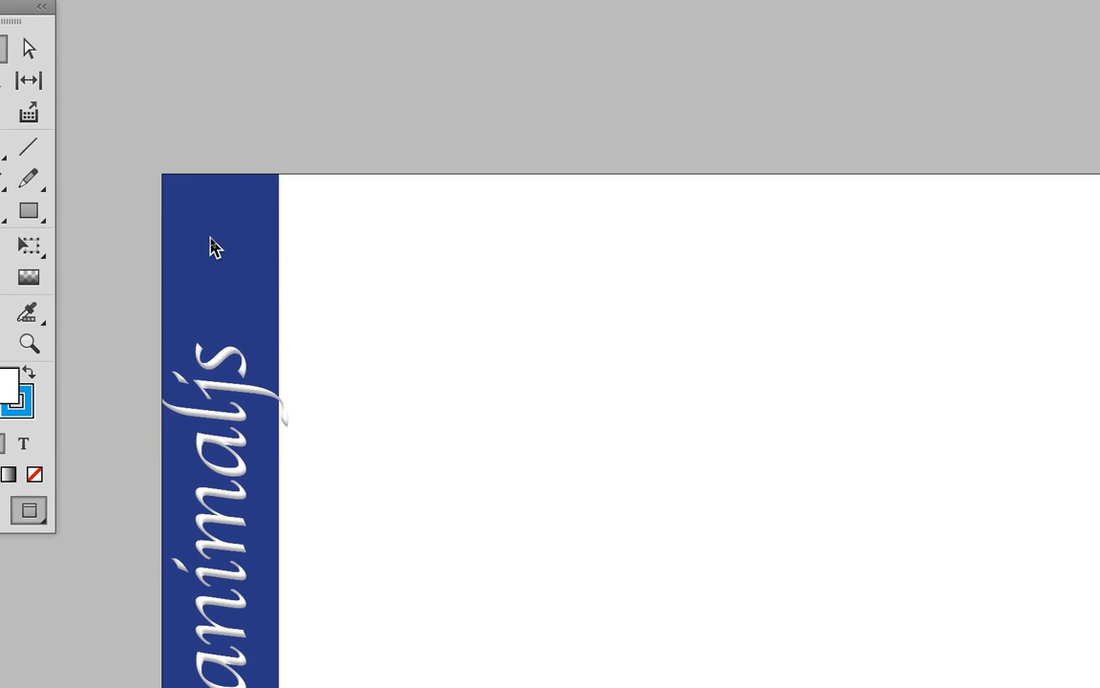
click(214, 248)
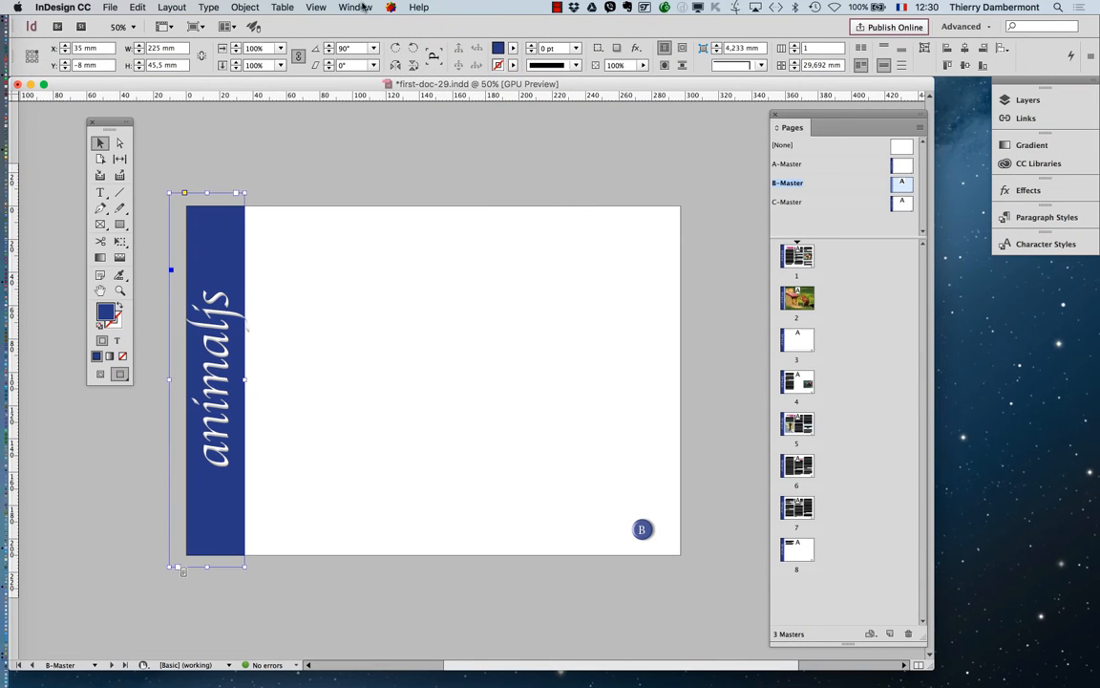
click(362, 8)
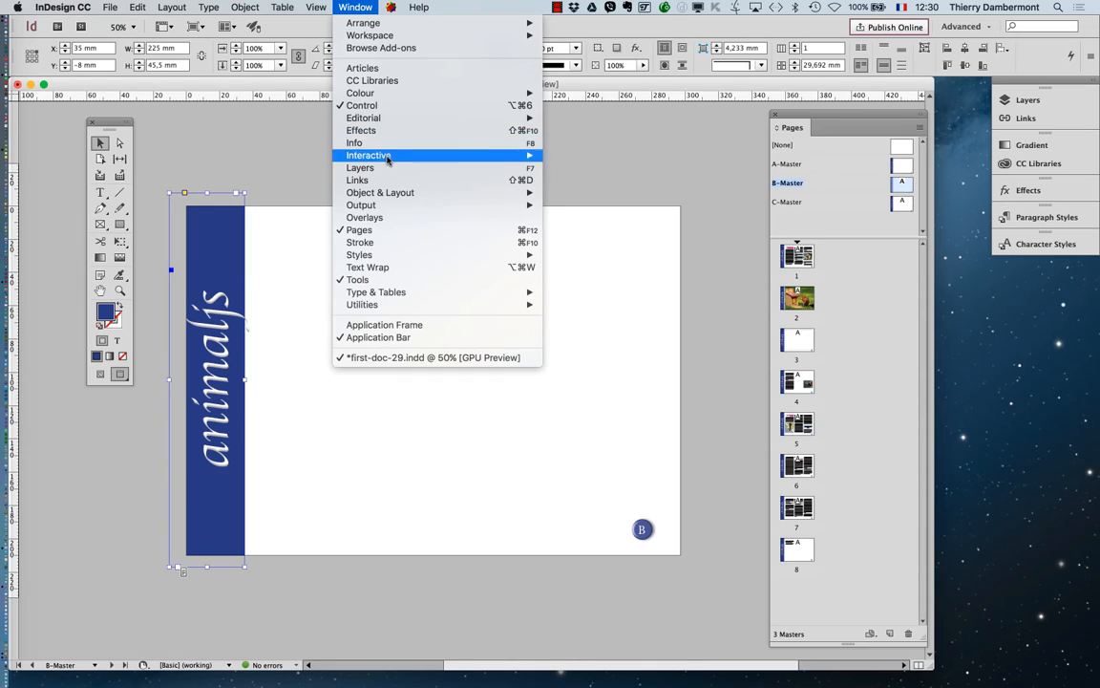
mouse_move(520, 98)
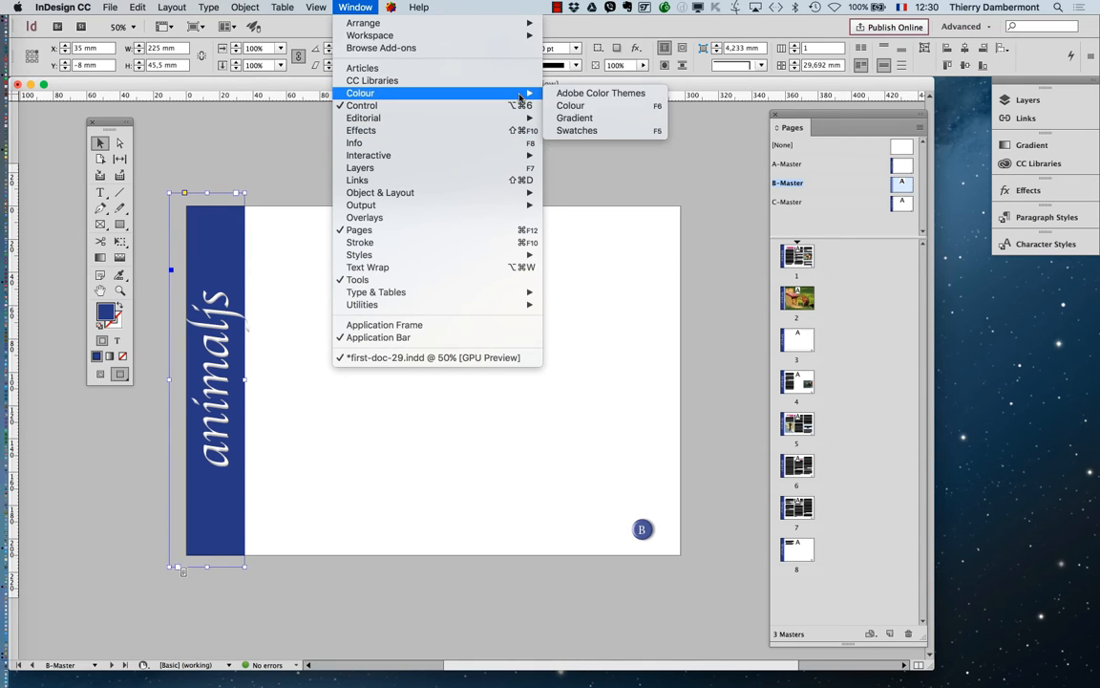
click(591, 130)
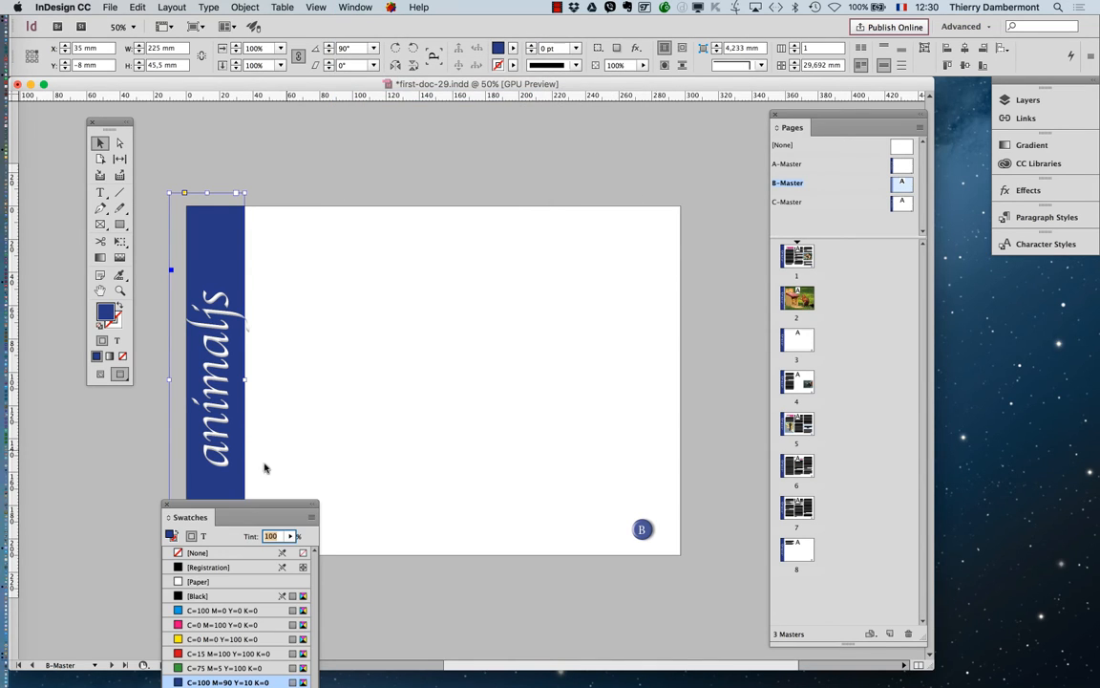
drag(242, 507, 399, 173)
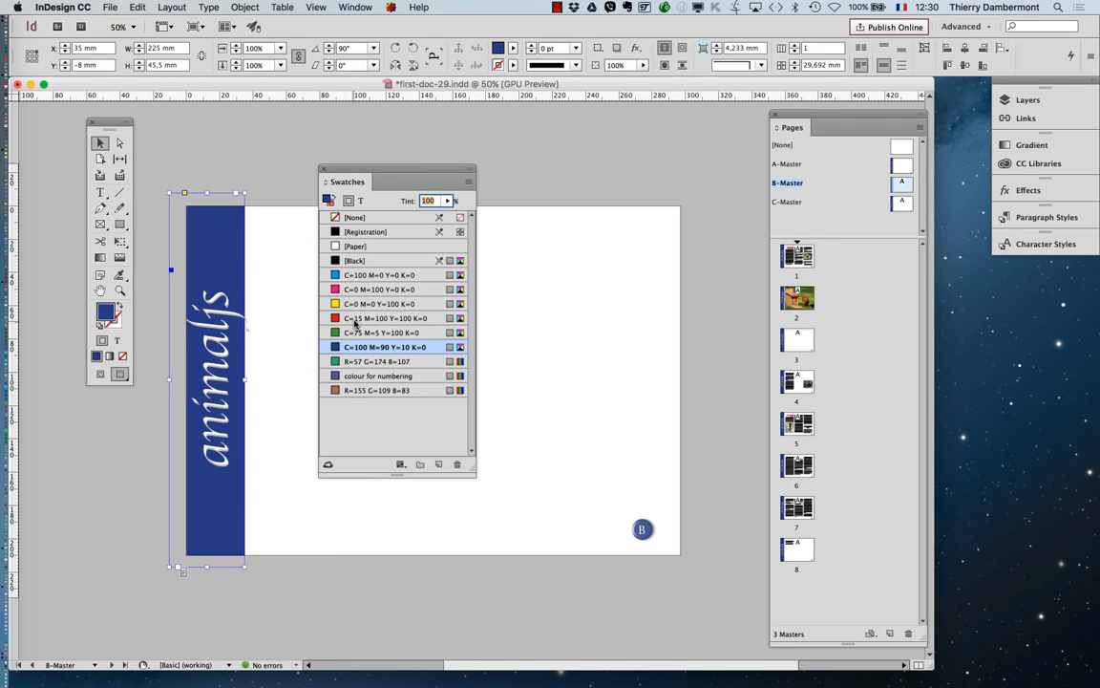
click(355, 319)
Replace the title text in B-Master's red band with "fruits" and leave text editing.
click(100, 192)
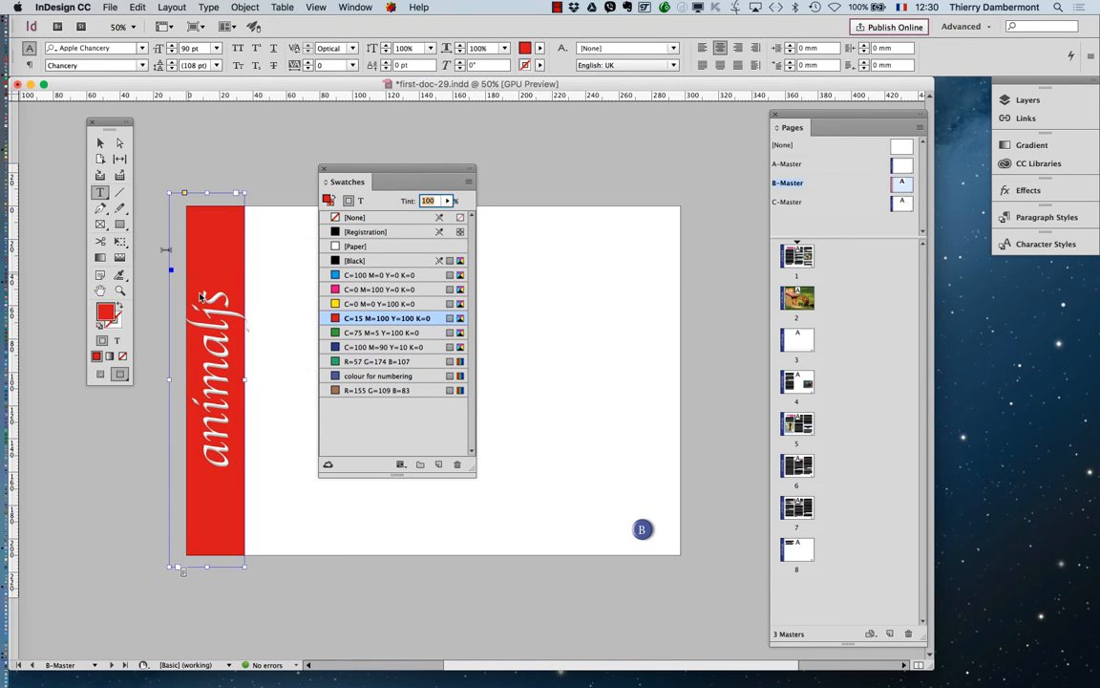
click(211, 341)
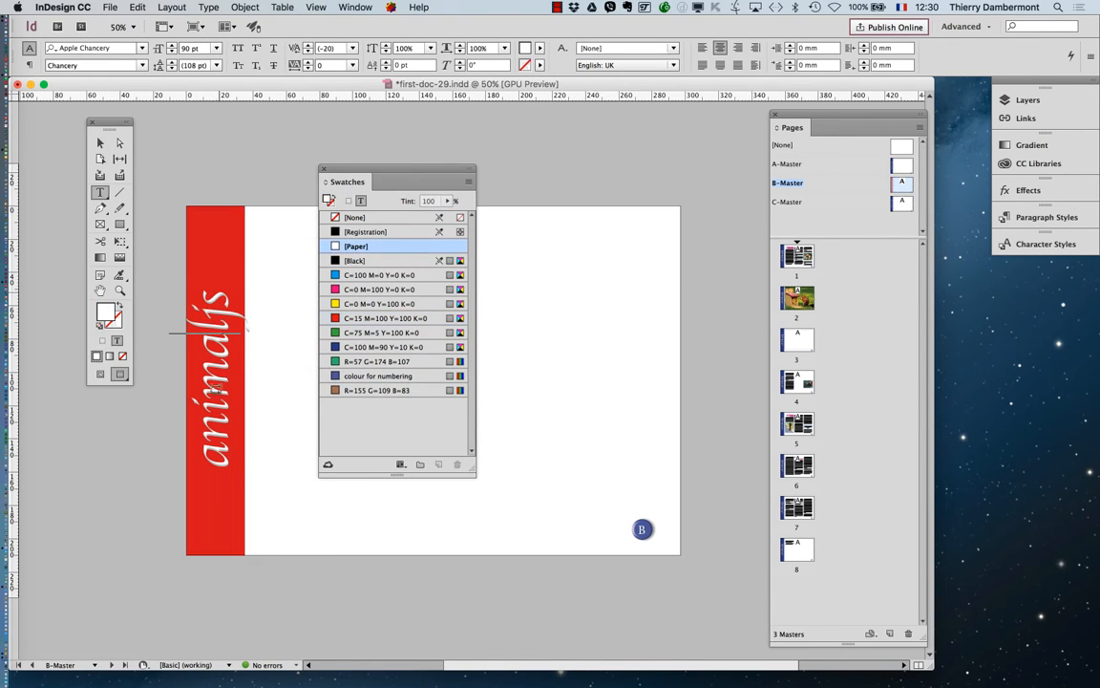
double_click(210, 453)
text(fruits)
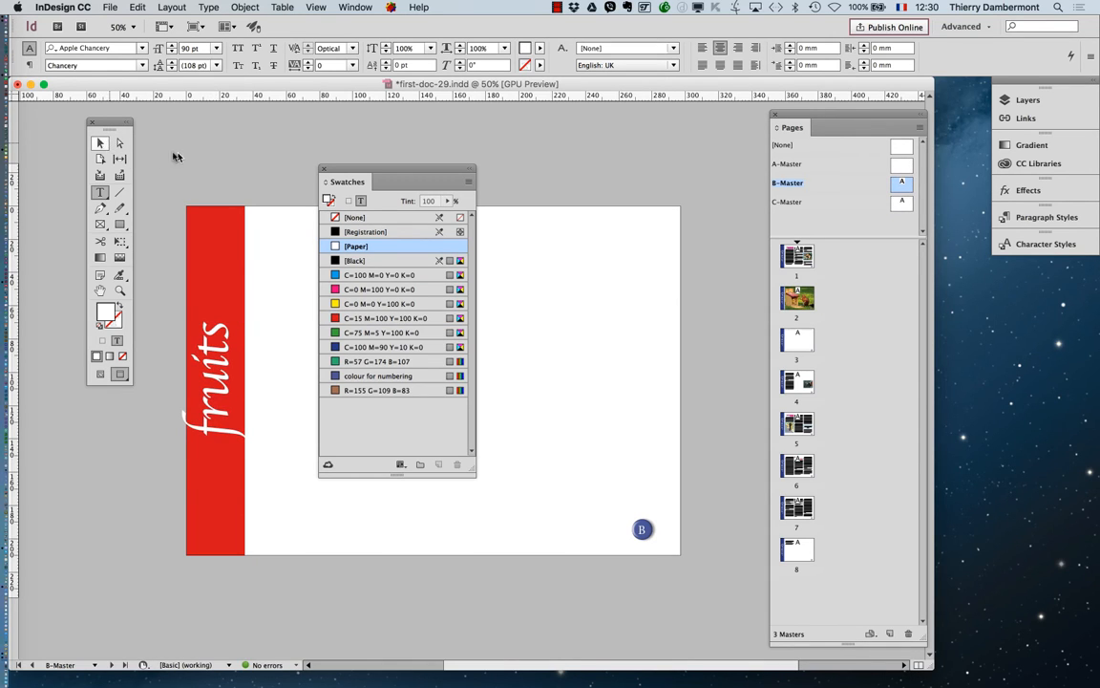
key(Escape)
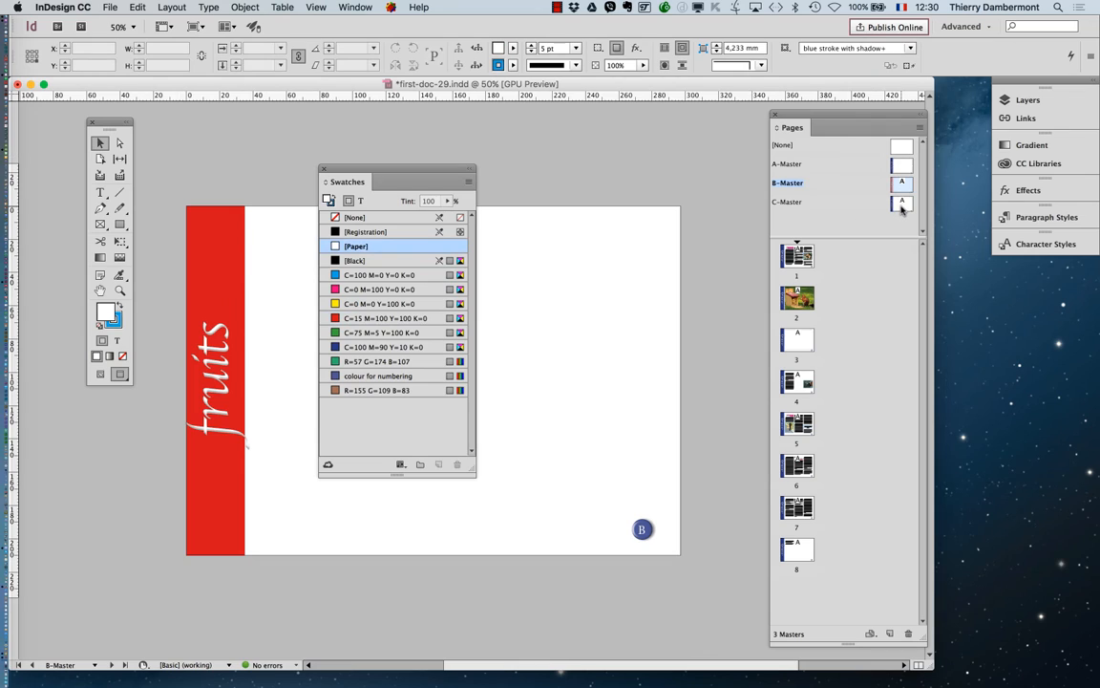
Open C-Master, override its title band and fill it with the [Black] swatch at a 66% tint.
double_click(901, 205)
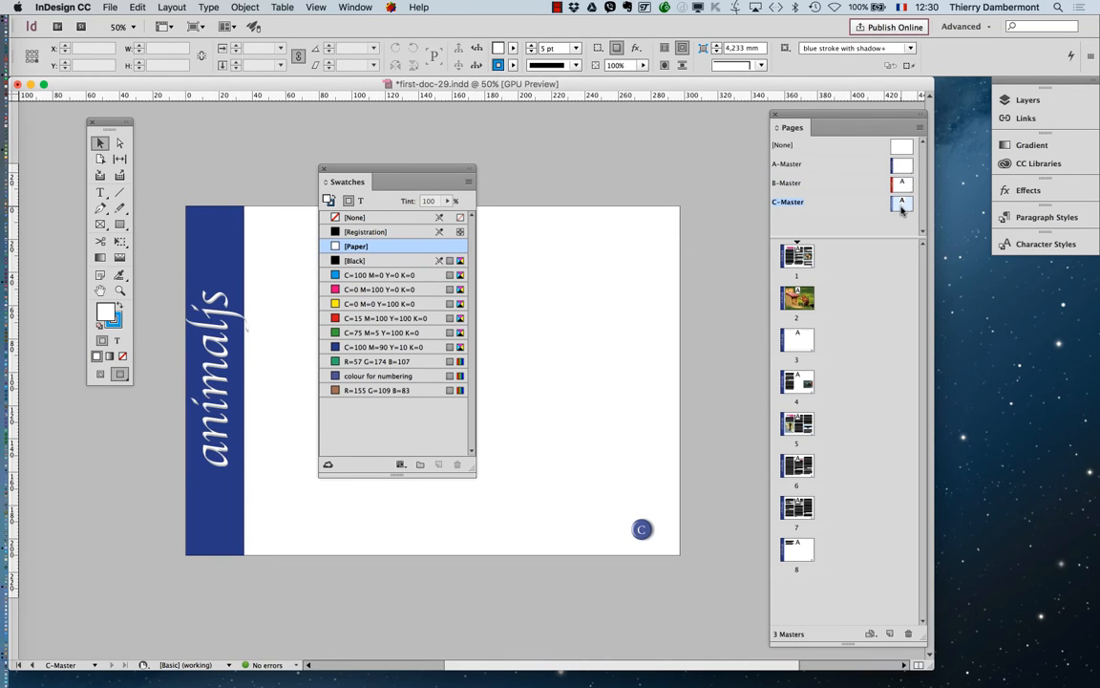
click(207, 238)
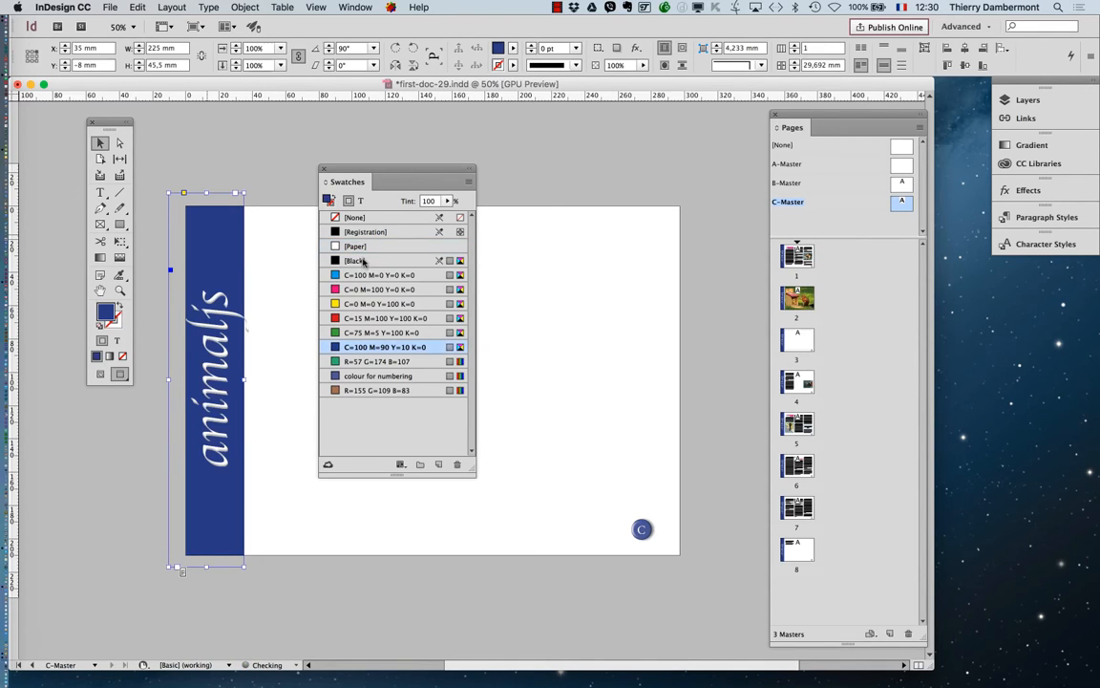
click(408, 260)
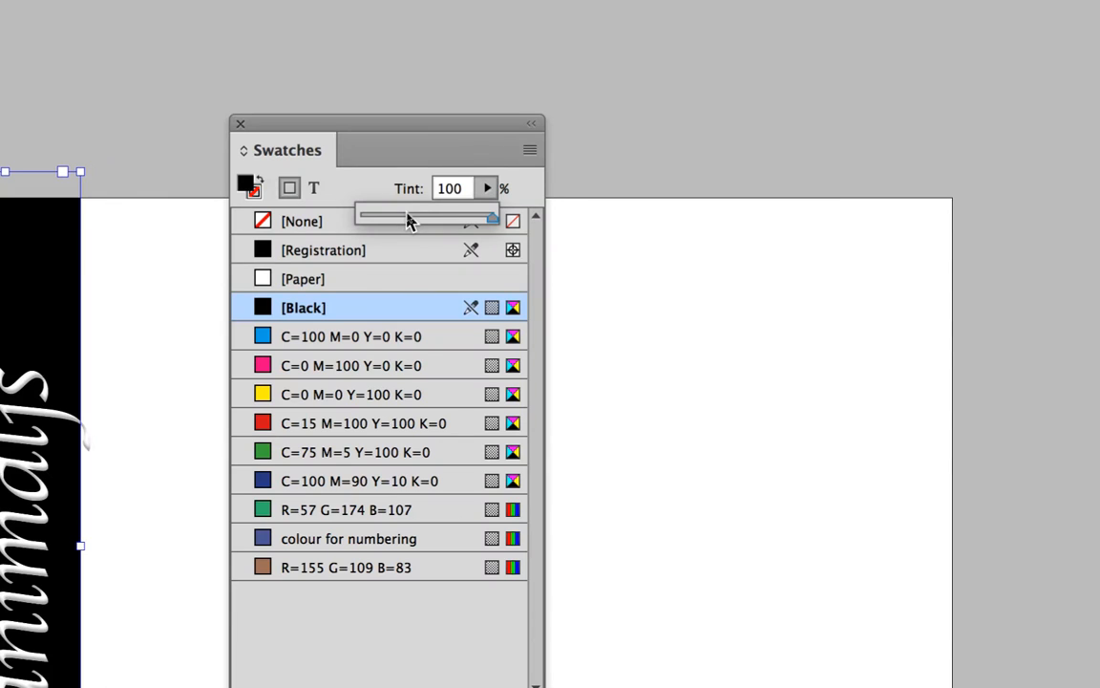
click(407, 222)
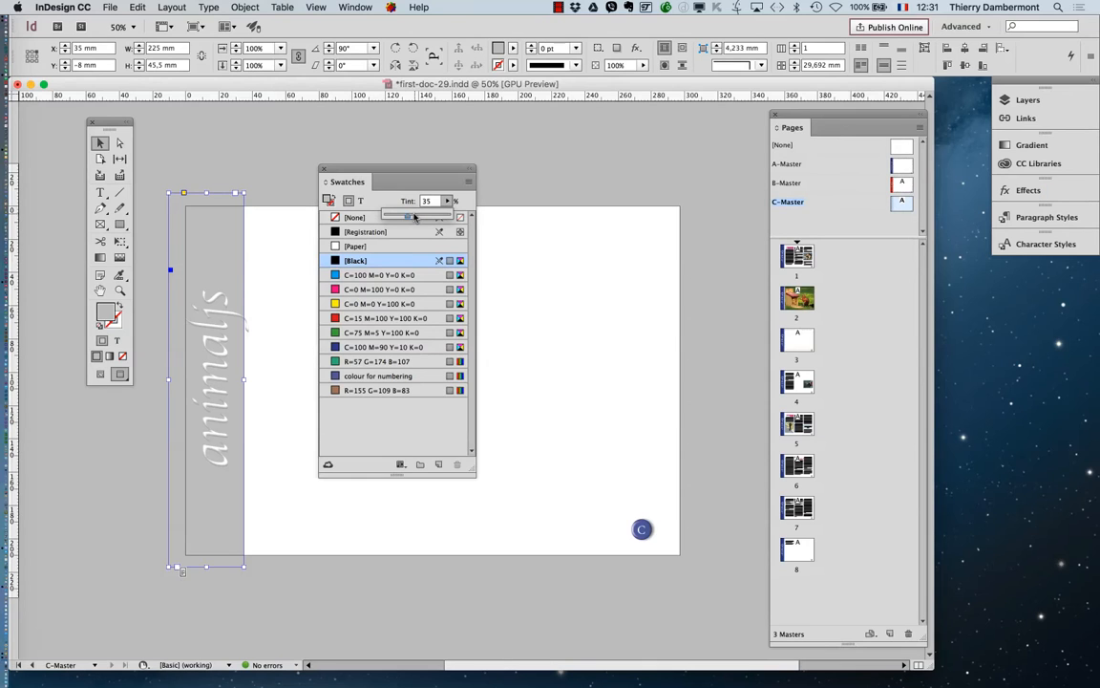
click(429, 219)
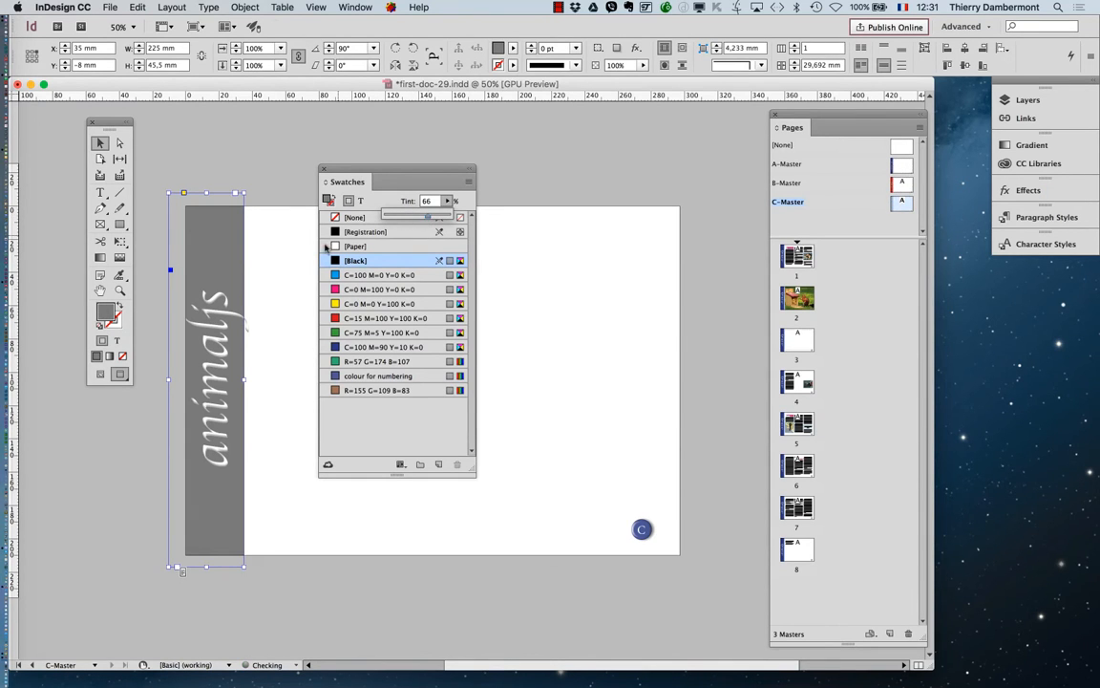
Replace the title text in C-Master's grey band with "city", leave text editing and deselect the band.
double_click(220, 371)
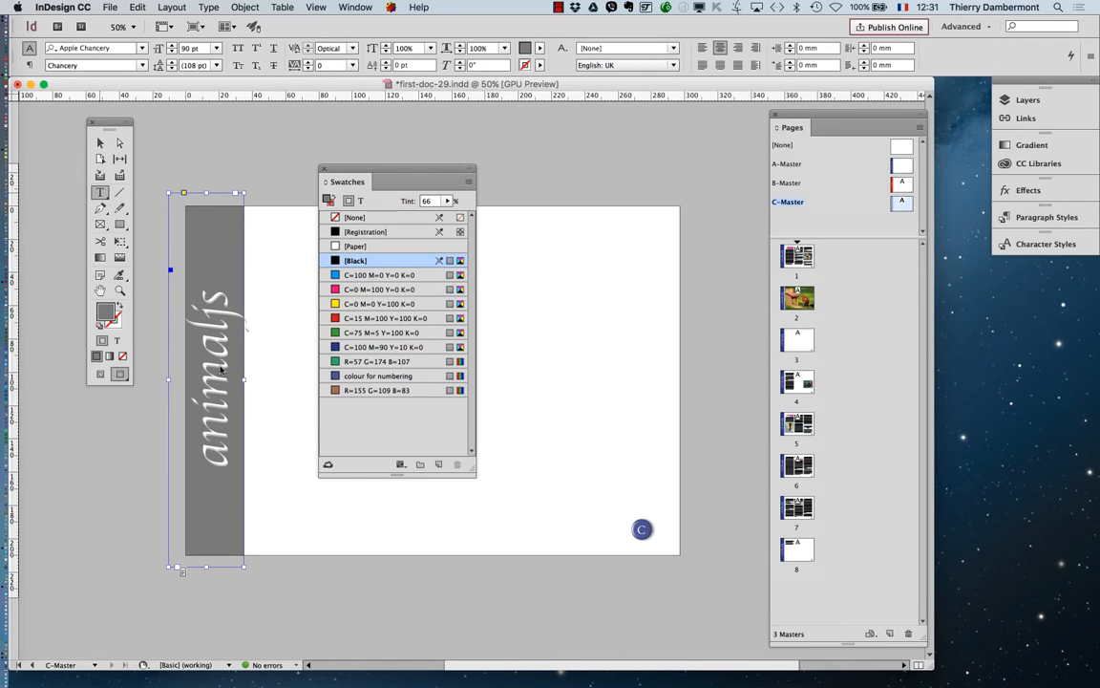
click(218, 365)
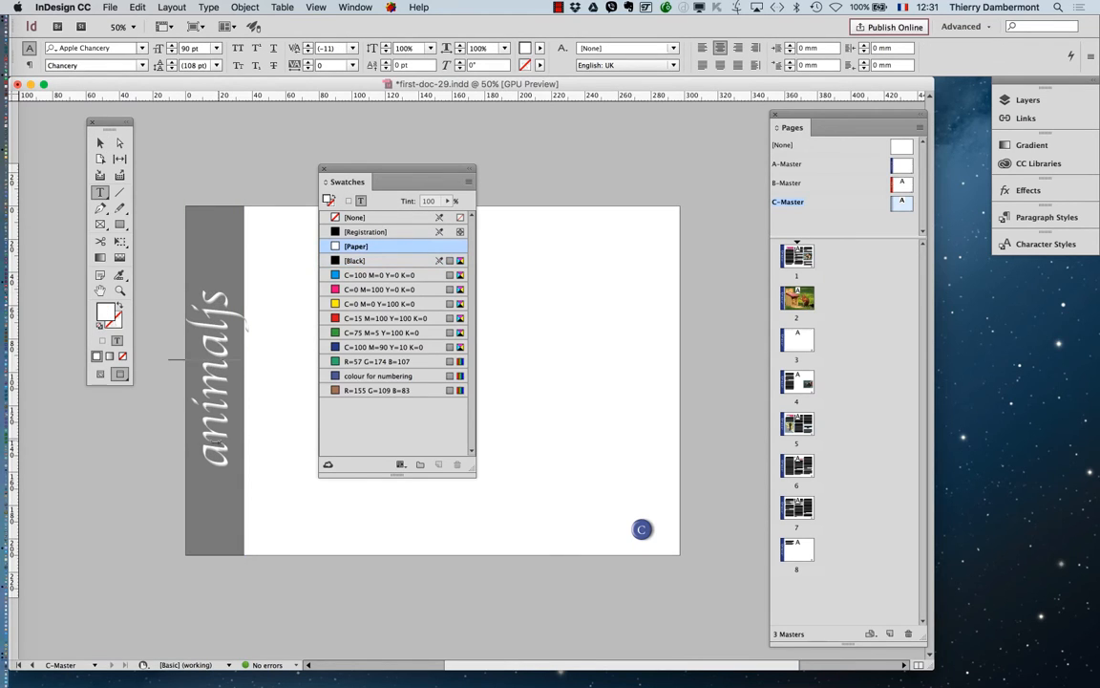
drag(217, 441, 216, 286)
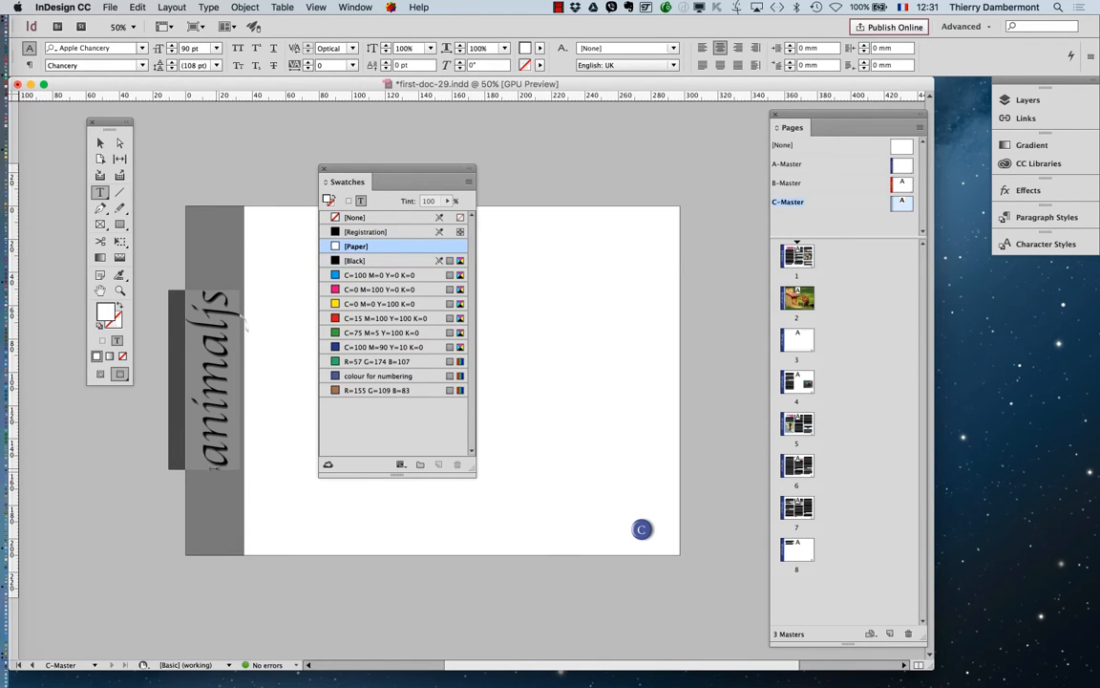
text(city)
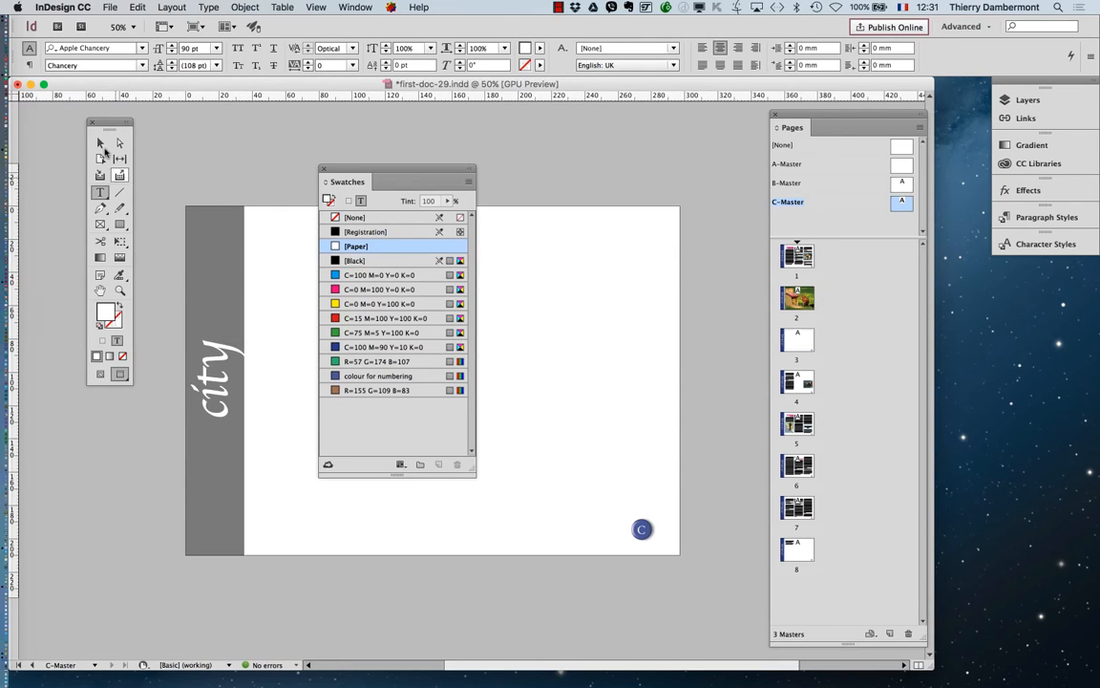
key(Escape)
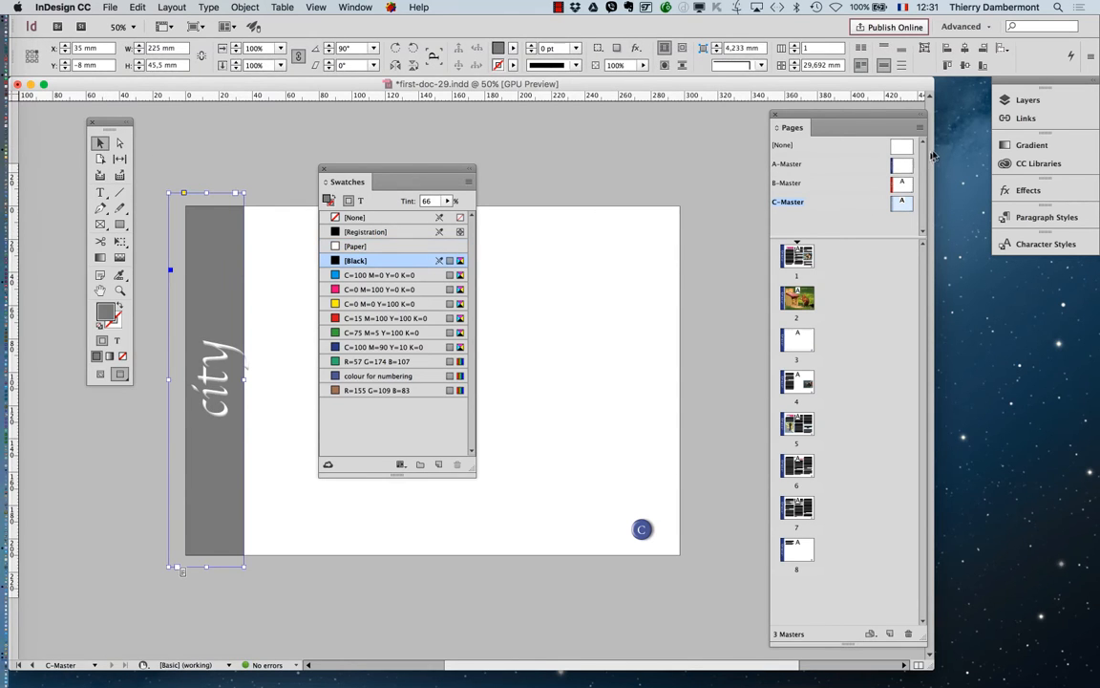
key(super+shift+a)
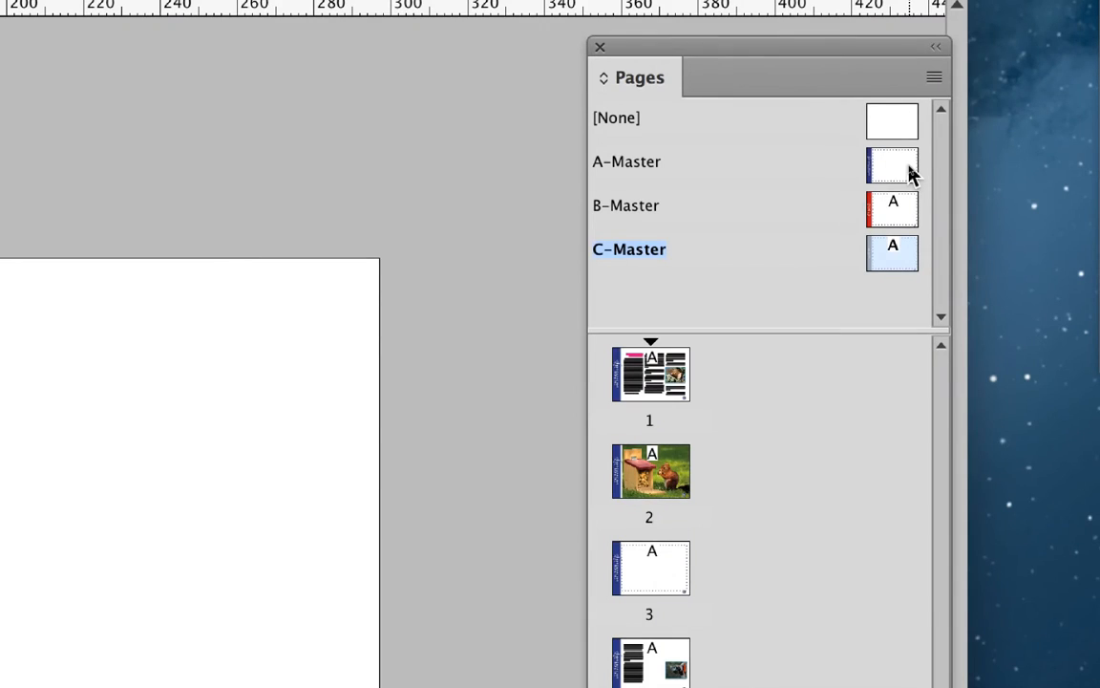
Open A-Master, move its blue title band inward and widen it to about 67.5 mm, spanning from outside the page's left edge to X 60.5 mm.
click(908, 172)
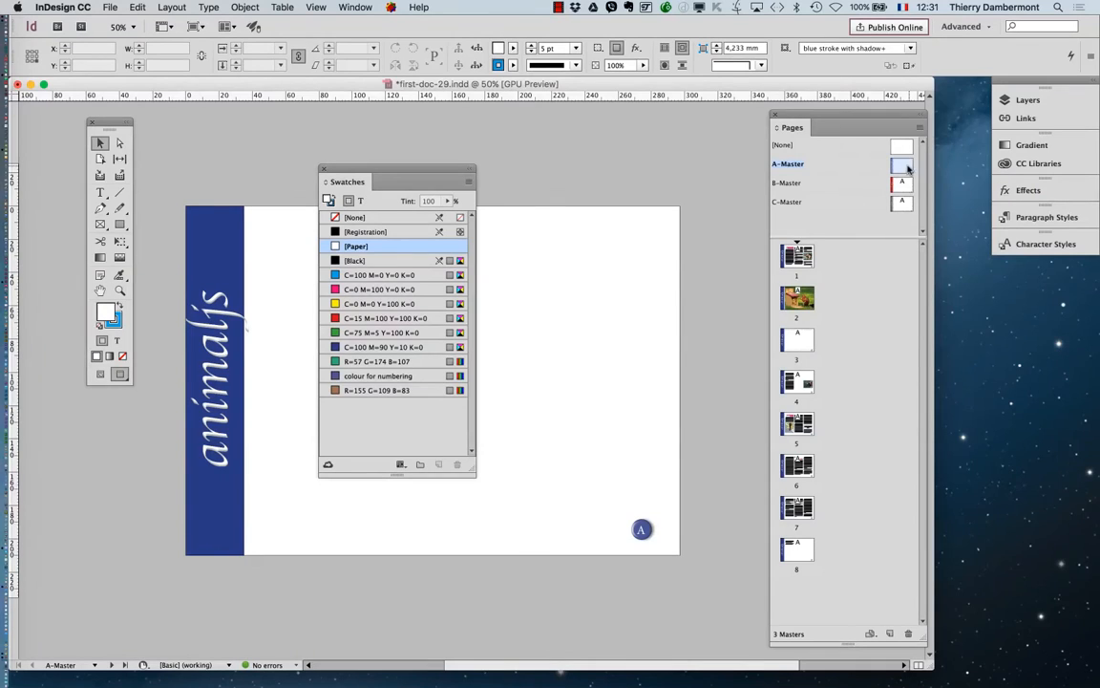
drag(349, 175, 341, 635)
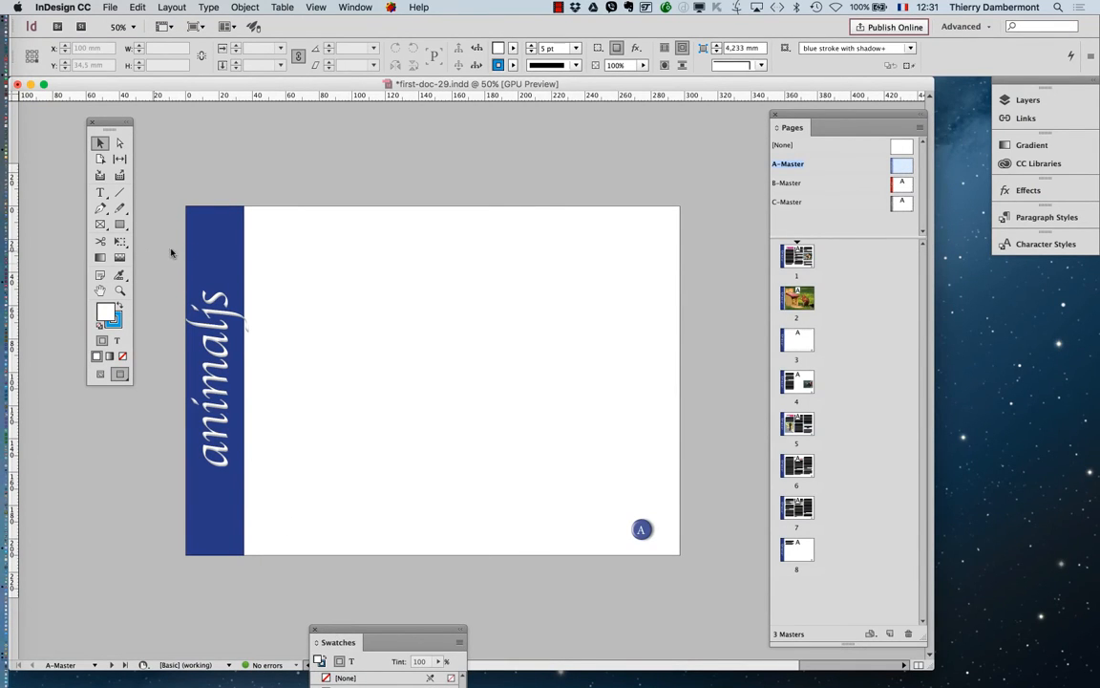
click(207, 248)
drag(232, 249, 247, 250)
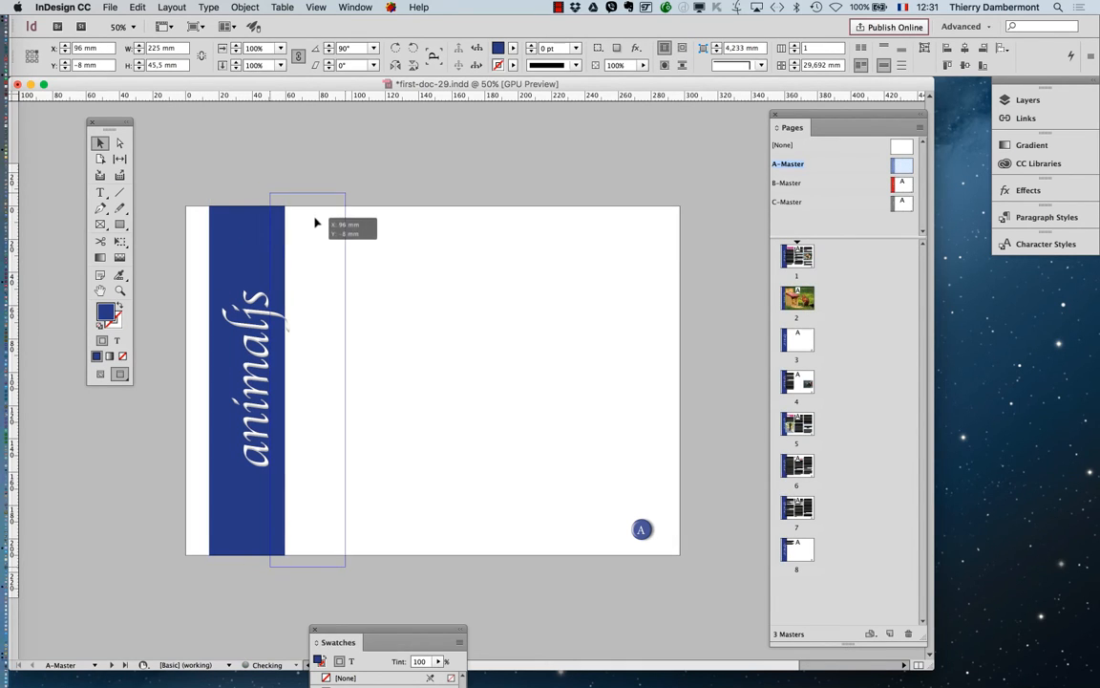
drag(316, 222, 316, 222)
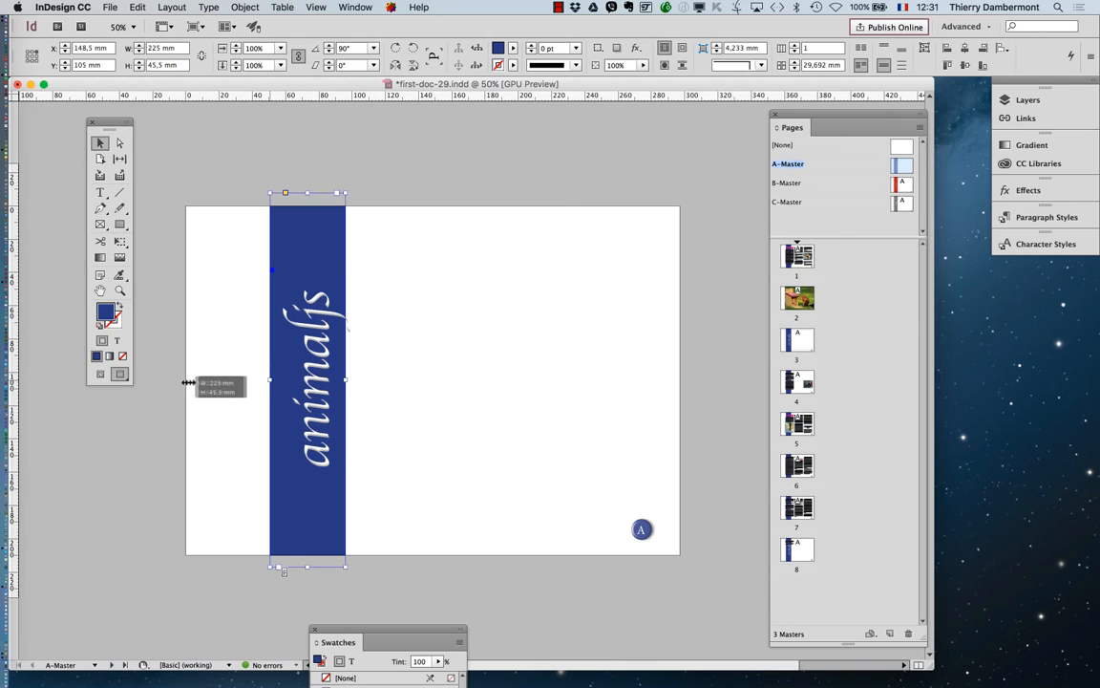
drag(188, 382, 174, 382)
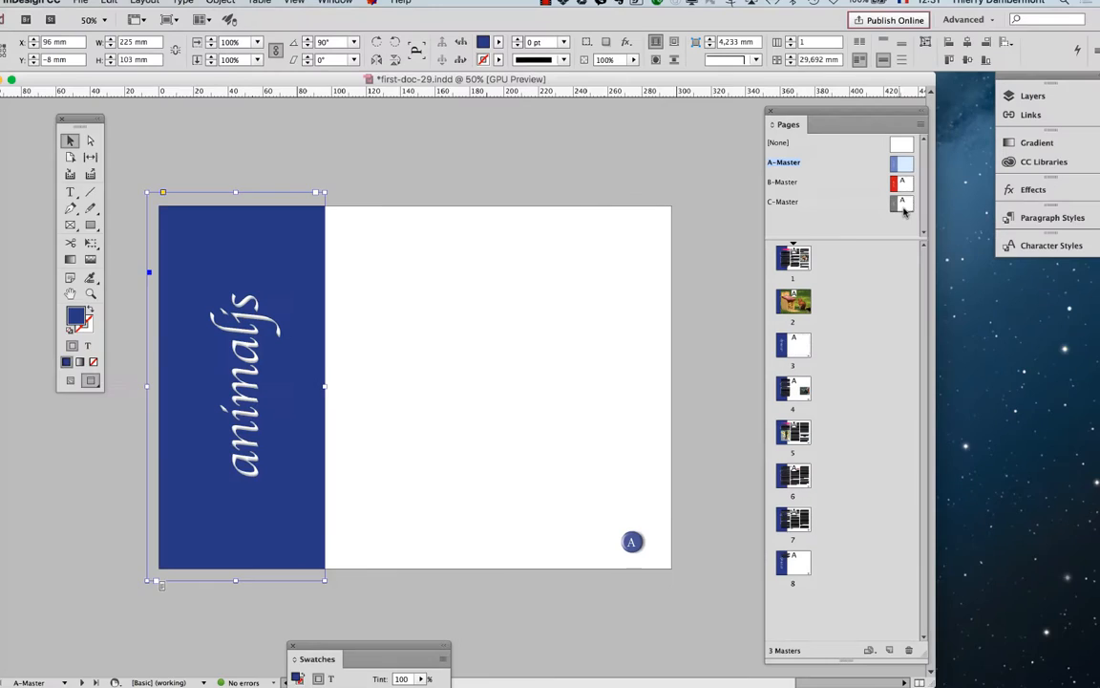
drag(344, 380, 288, 386)
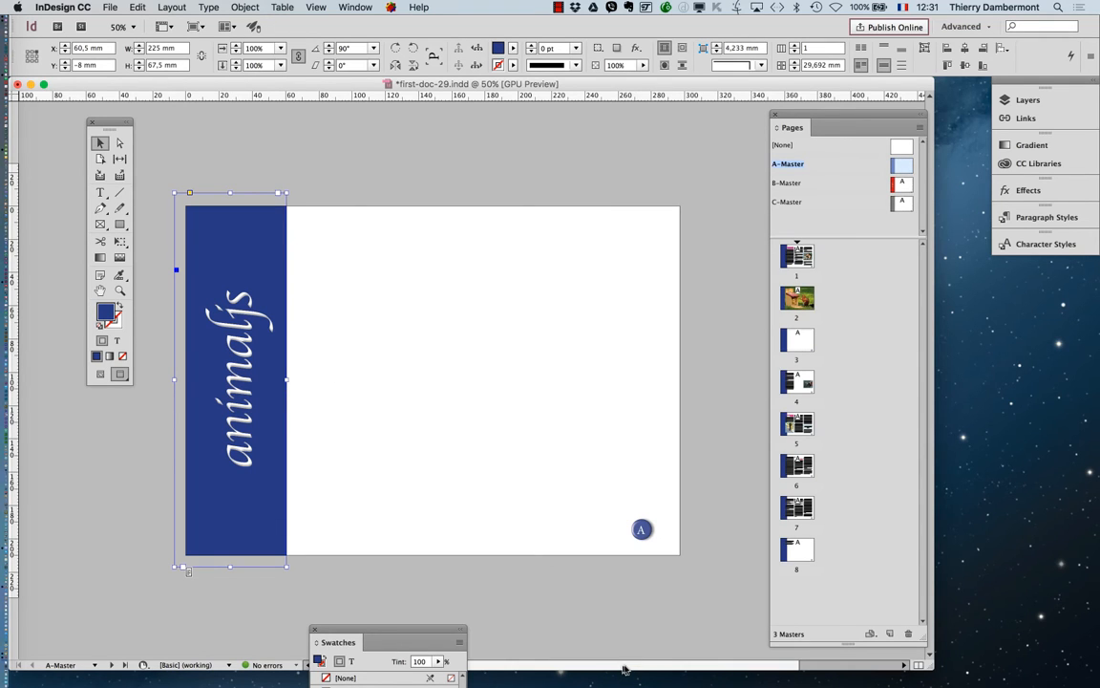
Apply B-Master to pages 1-4.
drag(621, 666, 663, 666)
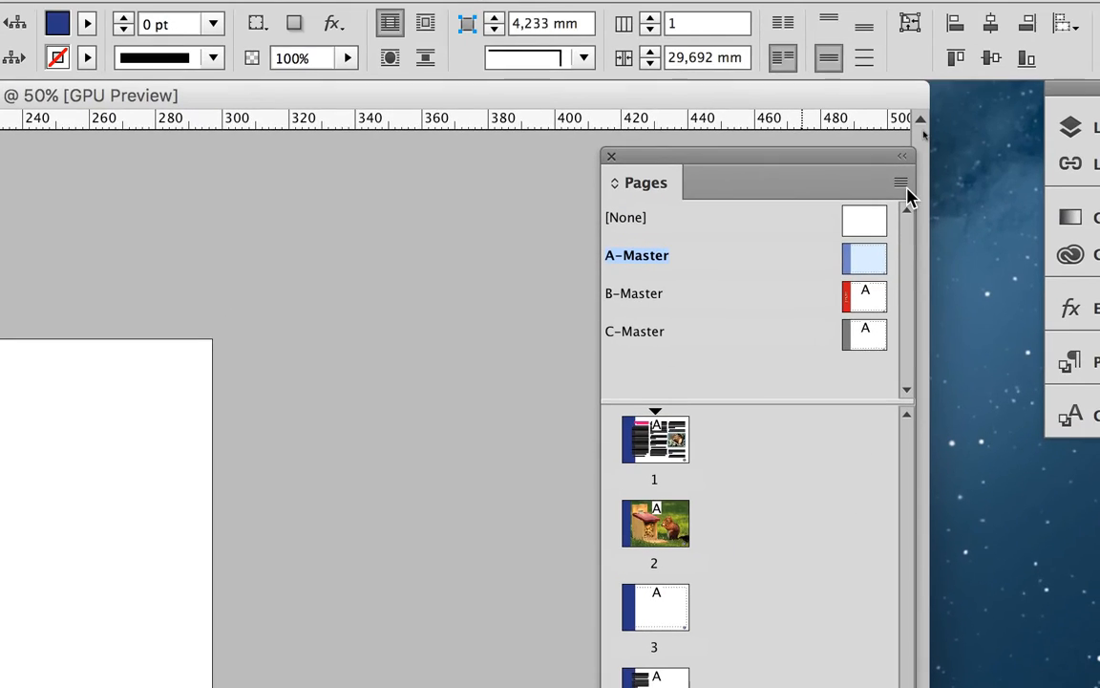
click(903, 187)
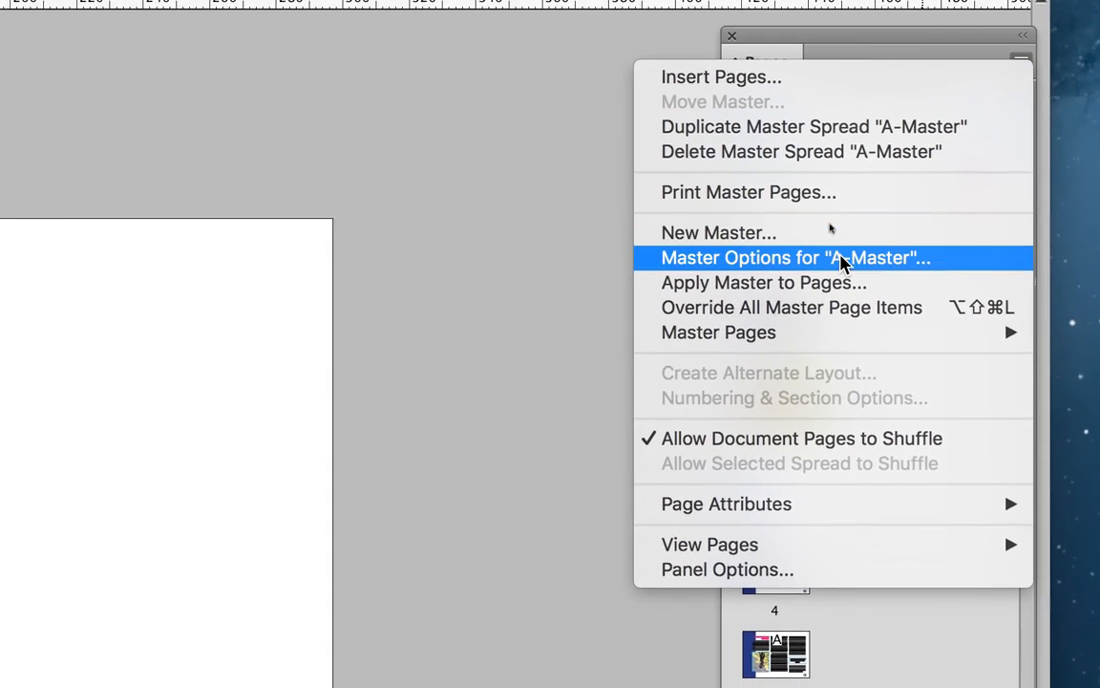
click(838, 275)
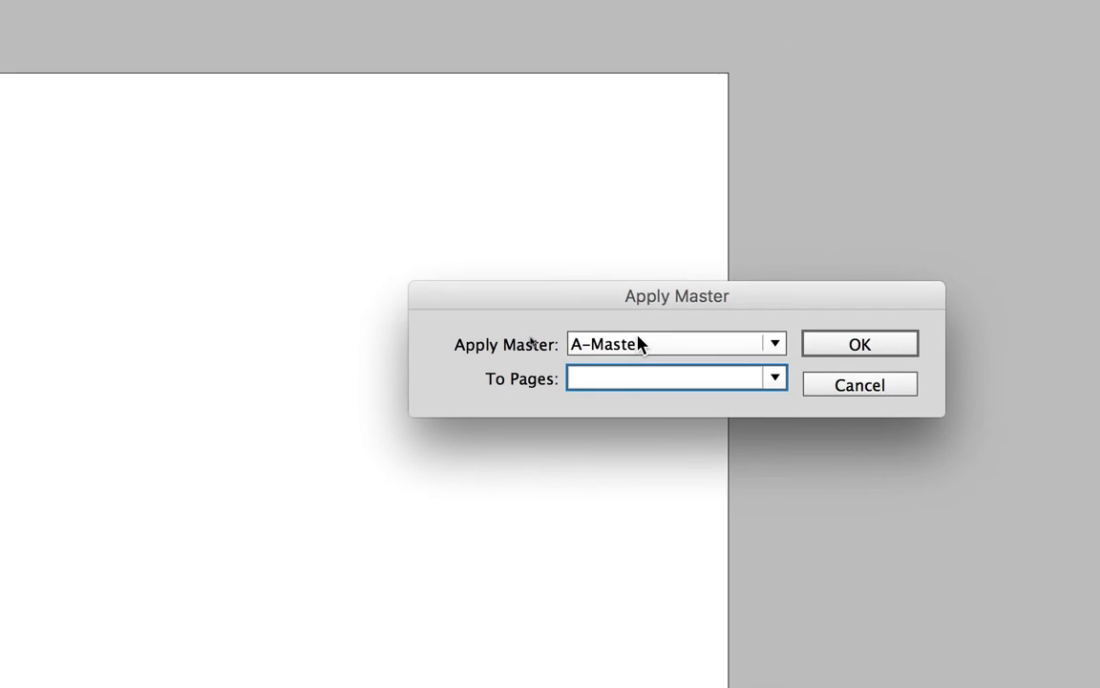
click(635, 340)
click(639, 374)
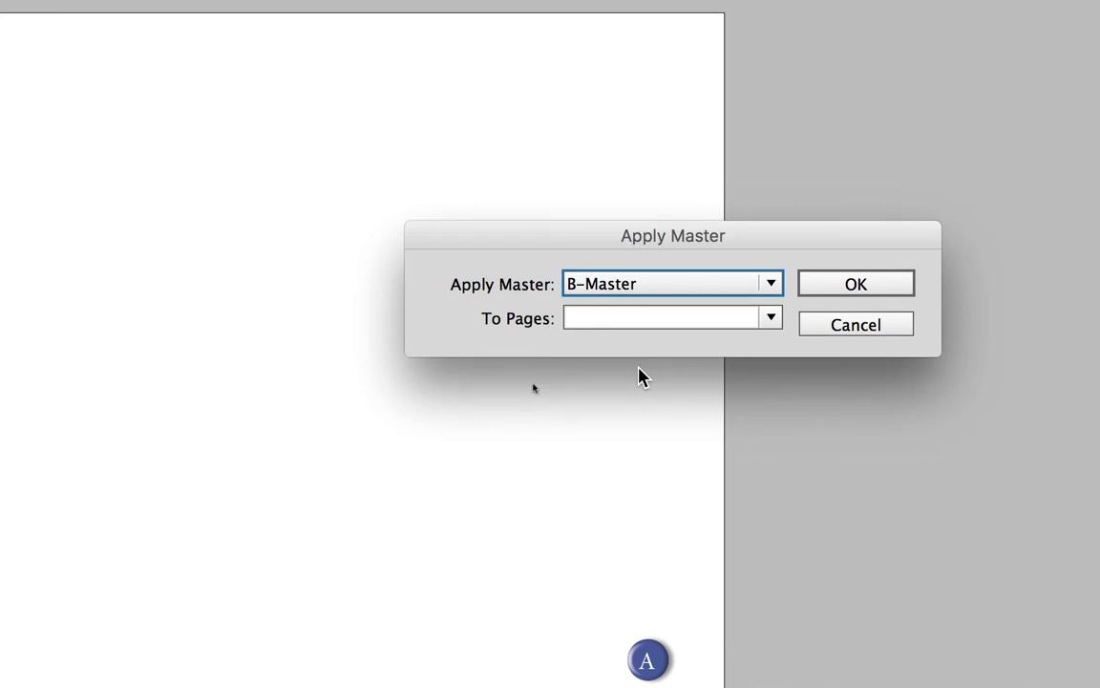
click(620, 321)
text(1-4)
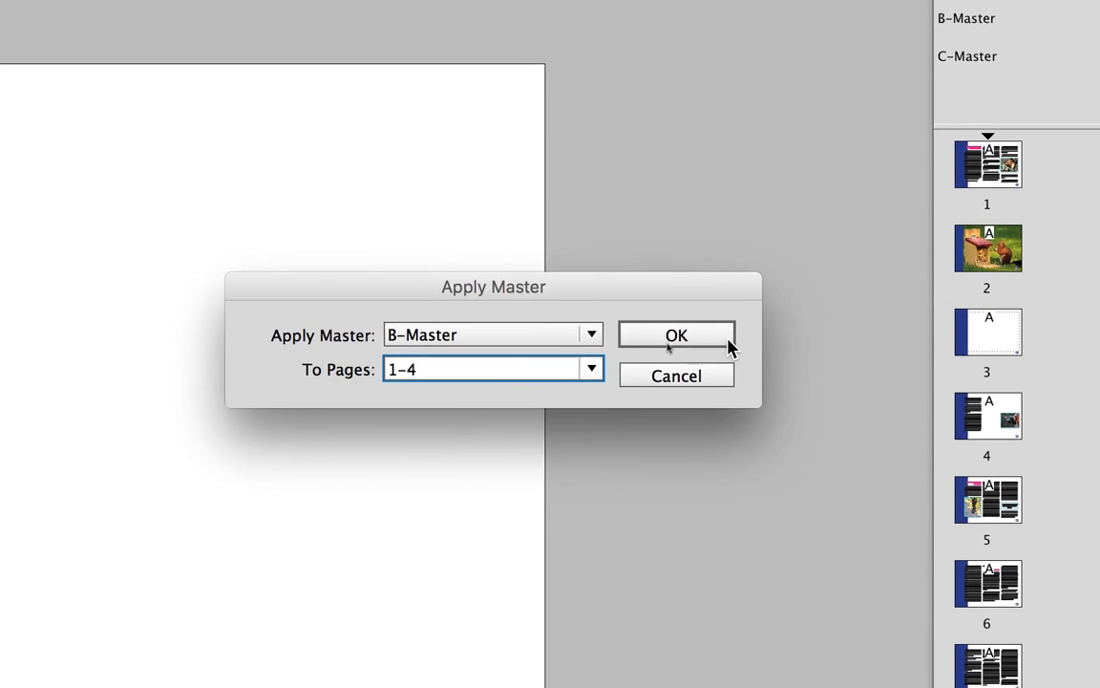
click(864, 316)
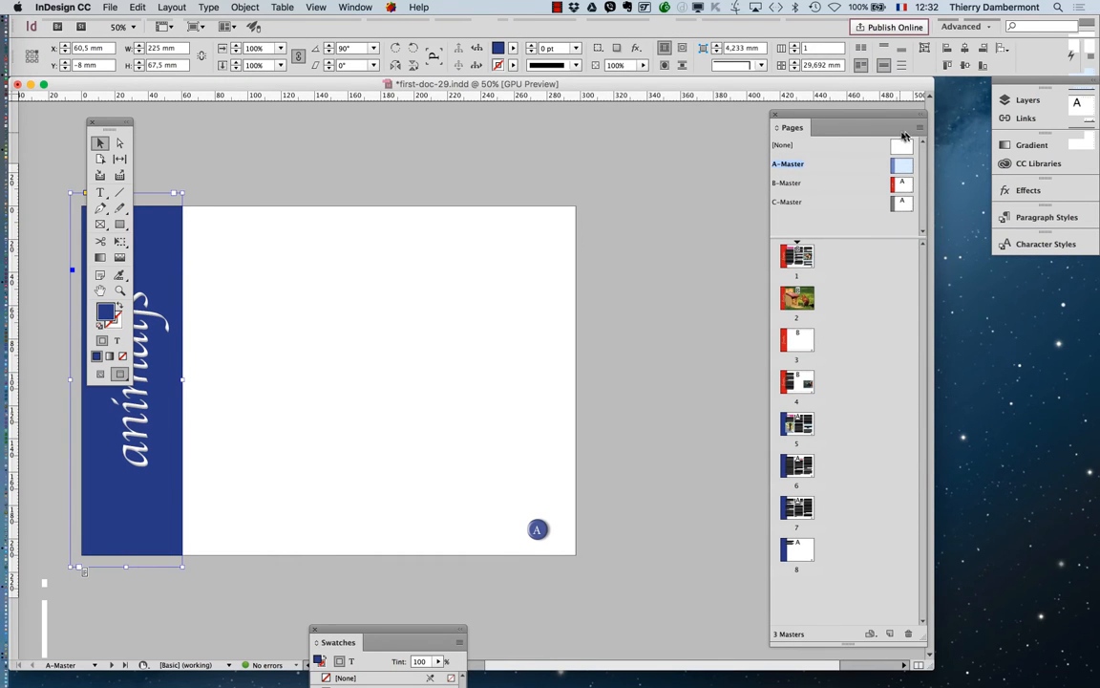
Apply C-Master to pages 5-8.
click(919, 127)
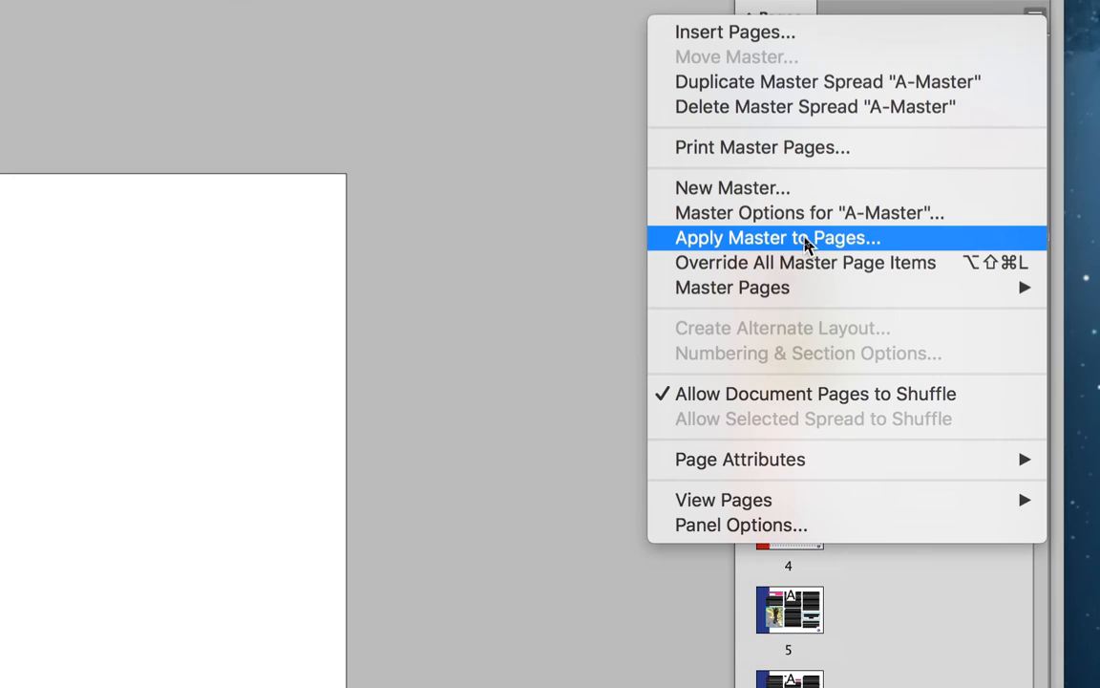
click(805, 240)
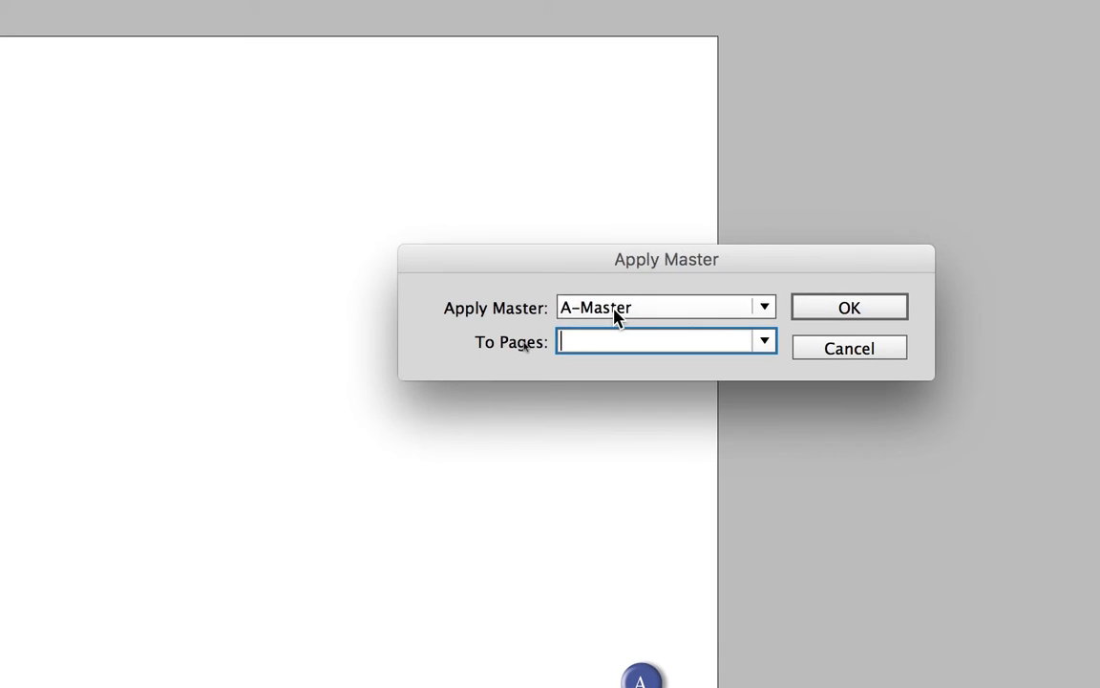
click(616, 315)
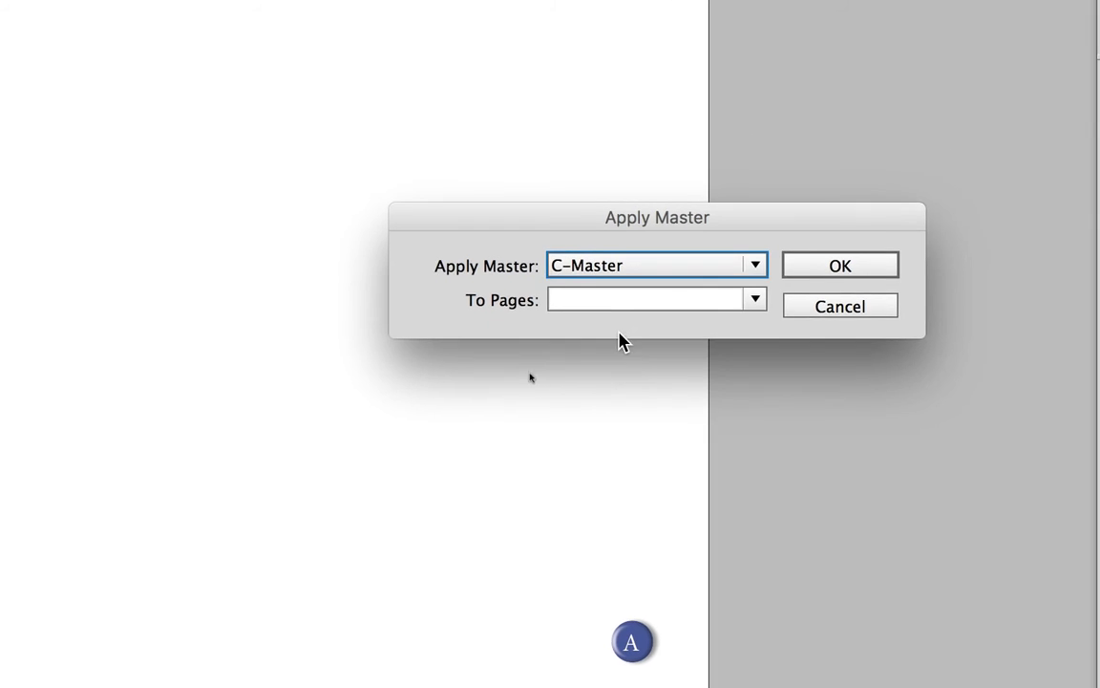
click(605, 271)
text(5-8)
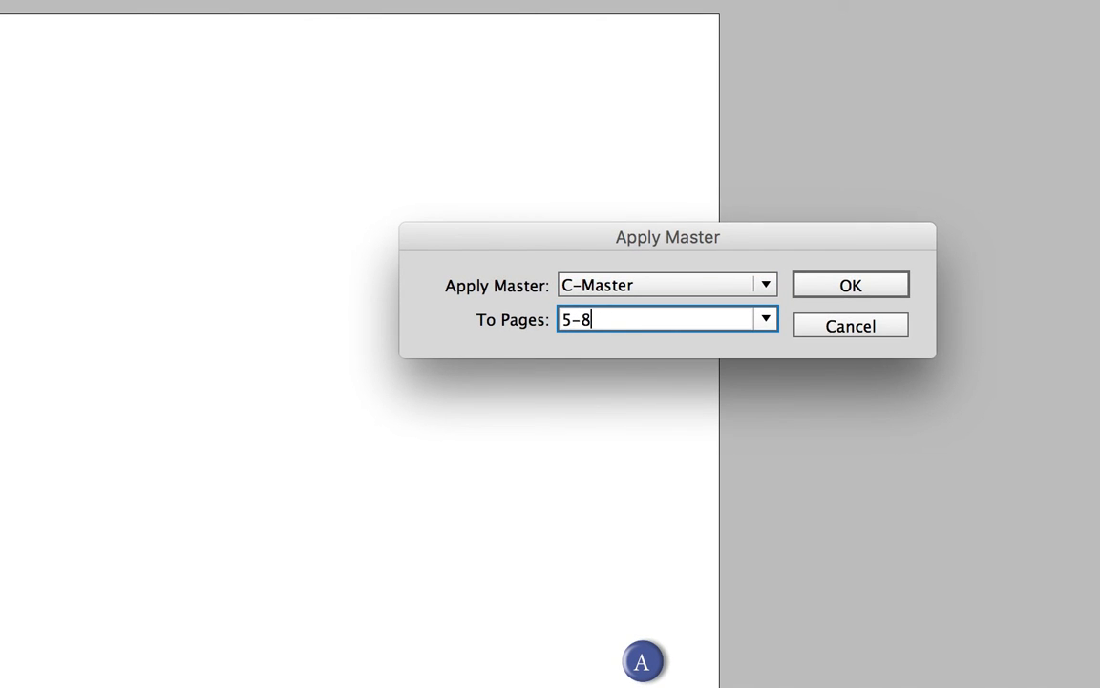
click(829, 291)
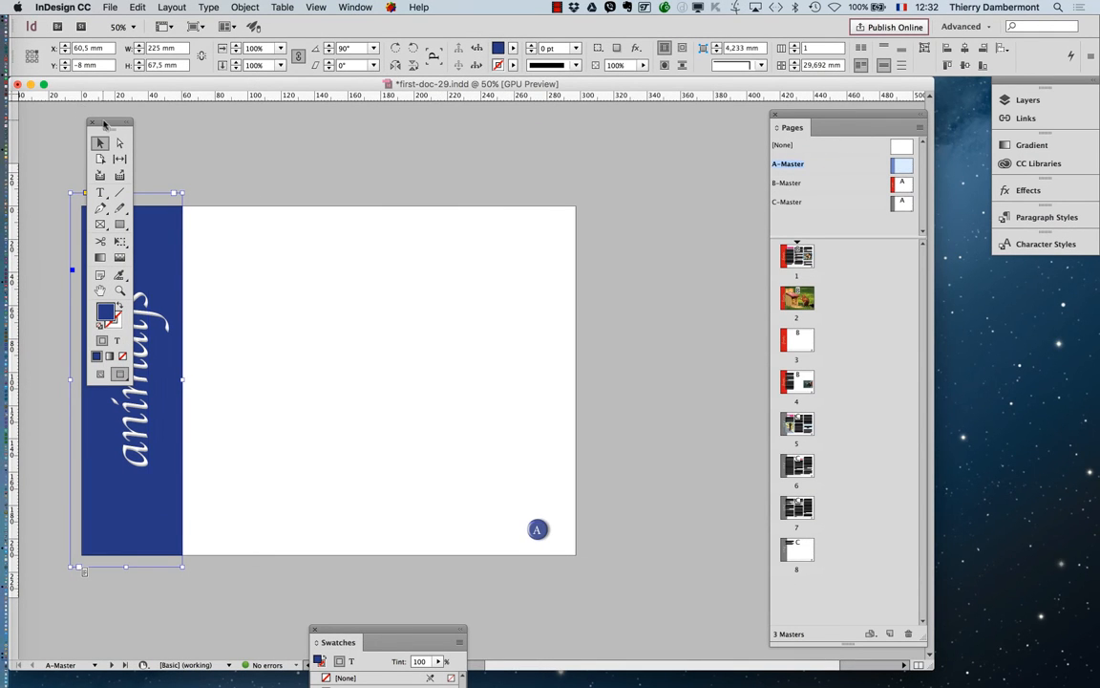
View A-Master, B-Master and C-Master in turn to compare their title bands, ending on A-Master with the whole page visible.
drag(104, 124, 42, 126)
double_click(911, 169)
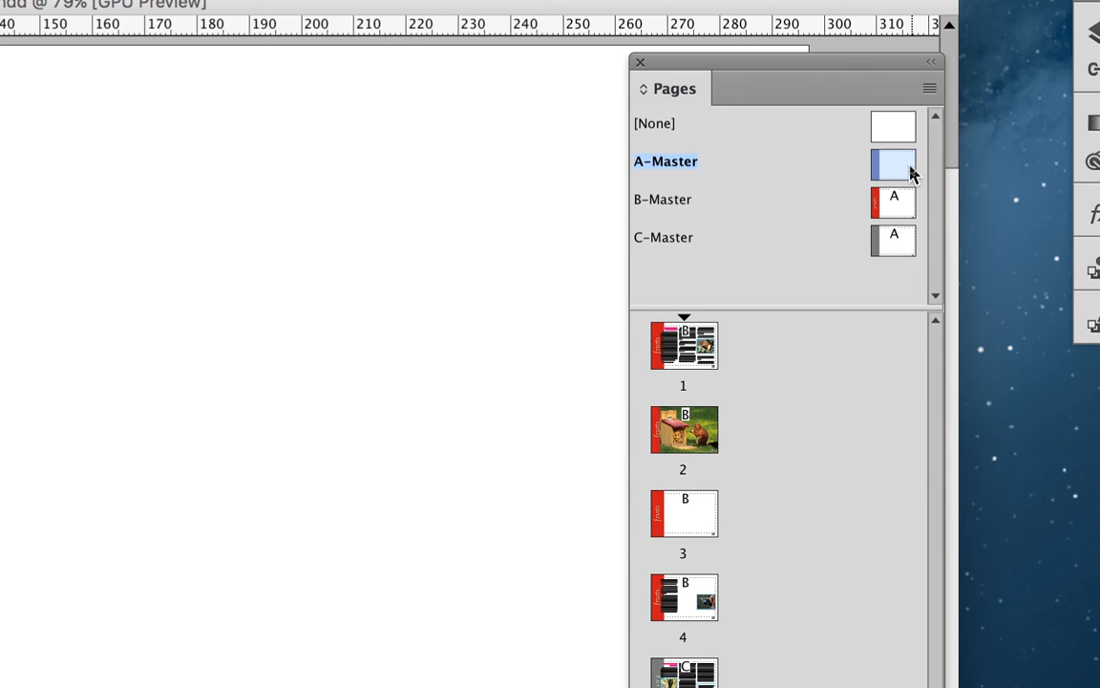
click(898, 210)
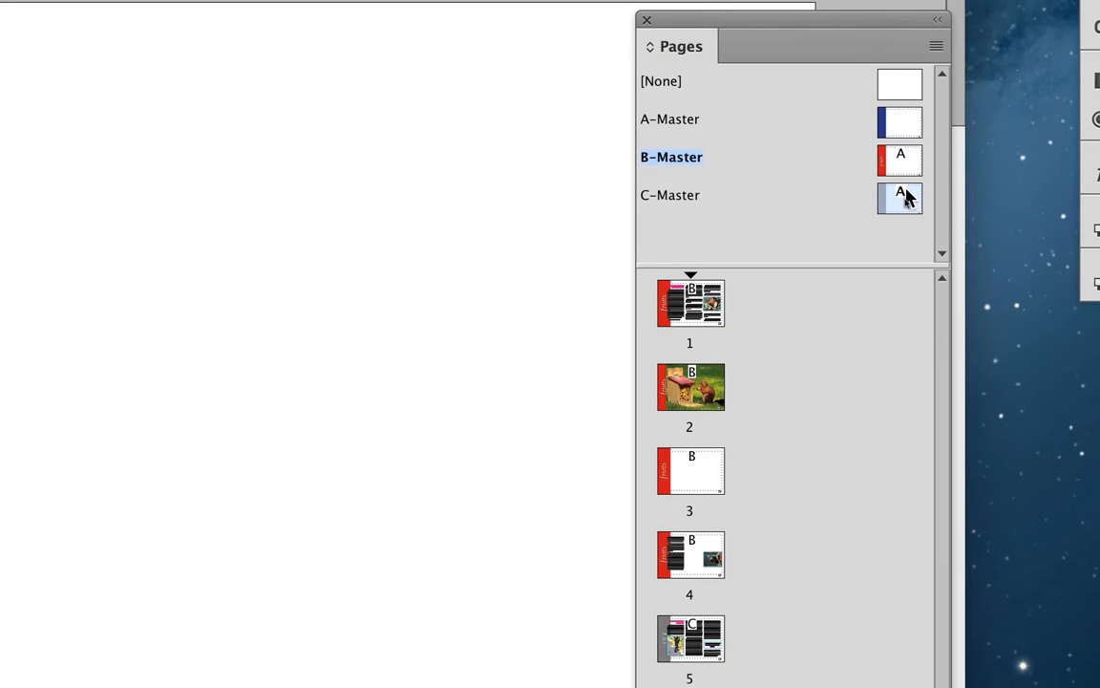
click(905, 198)
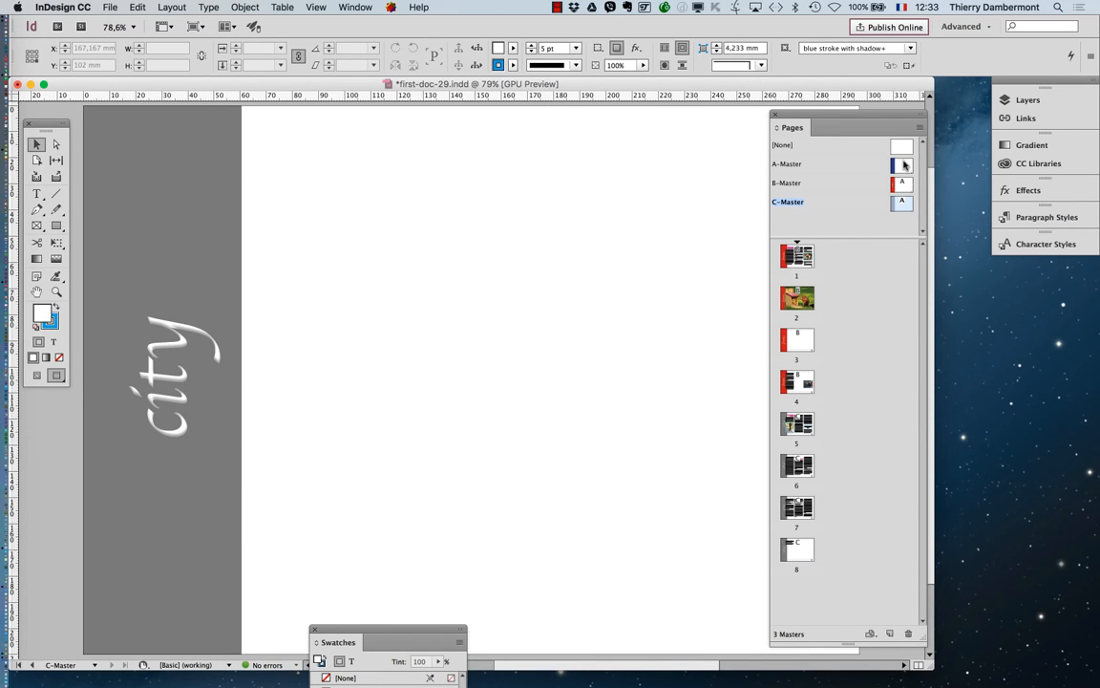
double_click(906, 164)
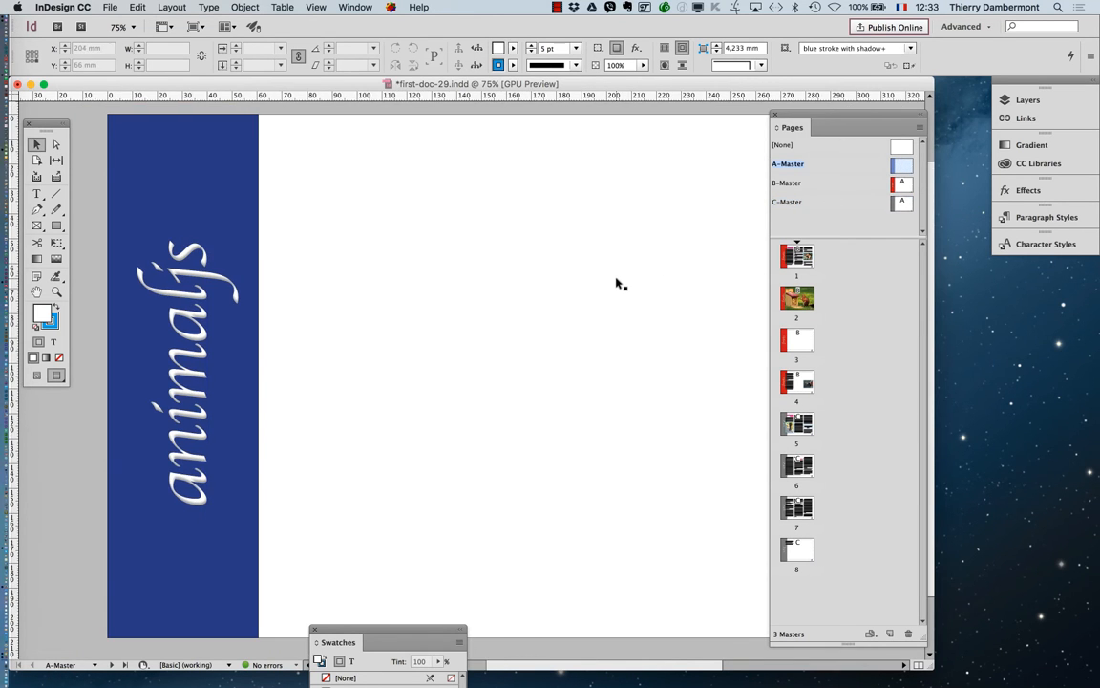
key(super+minus)
mouse_move(19, 468)
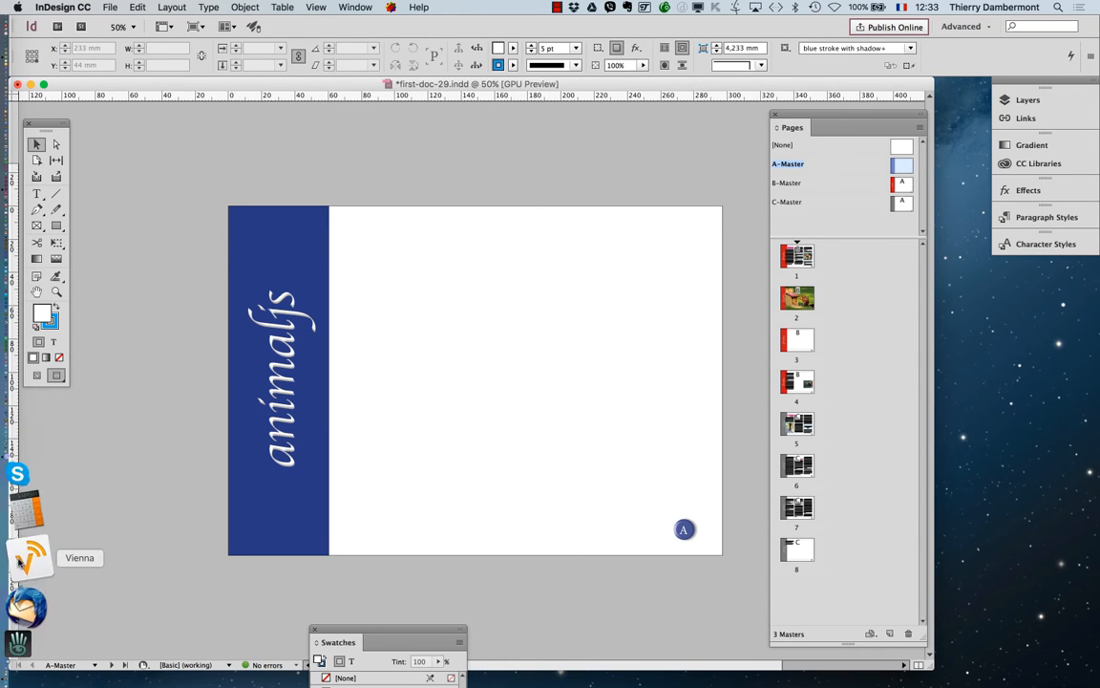
click(22, 572)
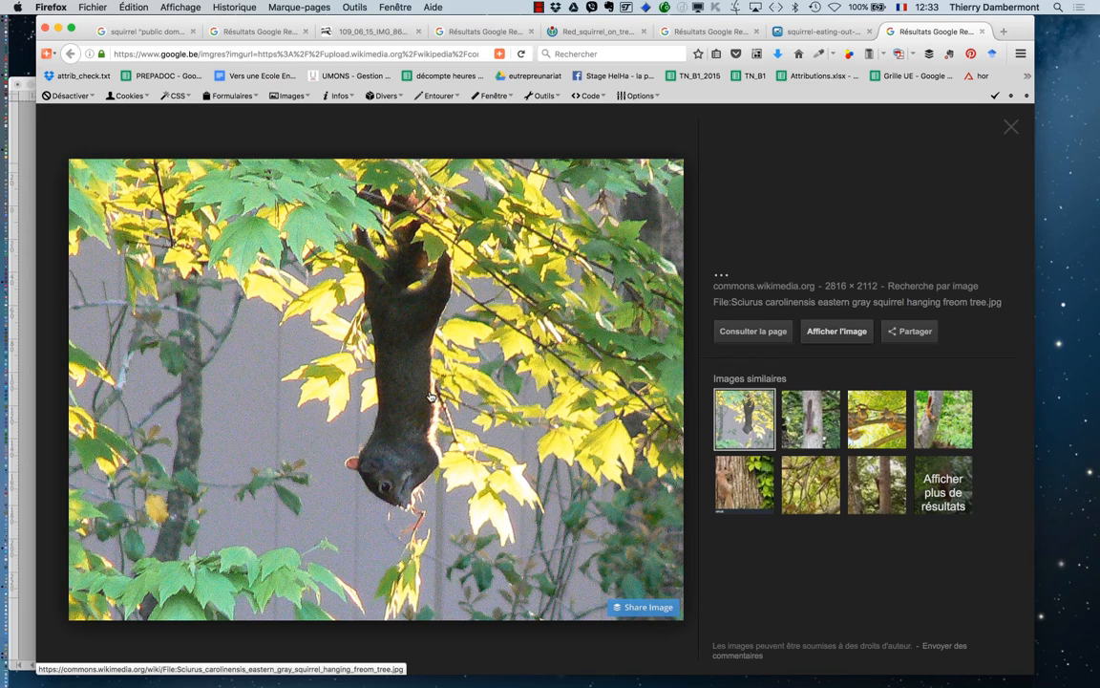
key(super+Tab)
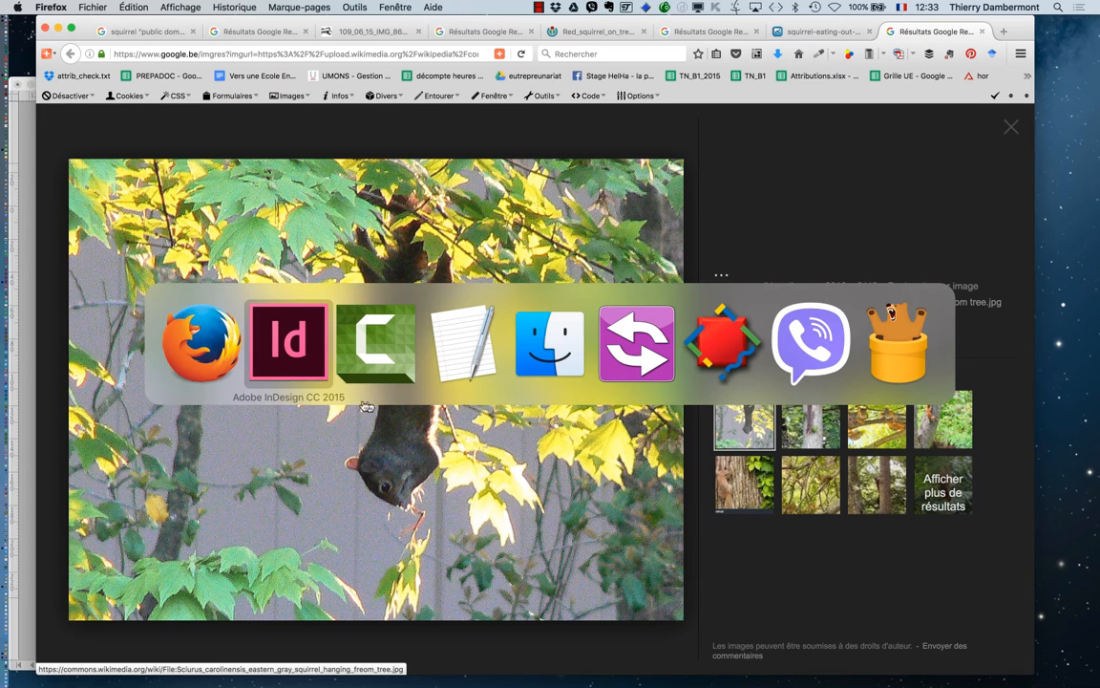
Switch back to InDesign and place Sciurus_carolinensis_eastern_gray_squirrel_hanging_freom_tree.jpg on A-Master, starting outside the page and overlapping the blue title band.
click(290, 360)
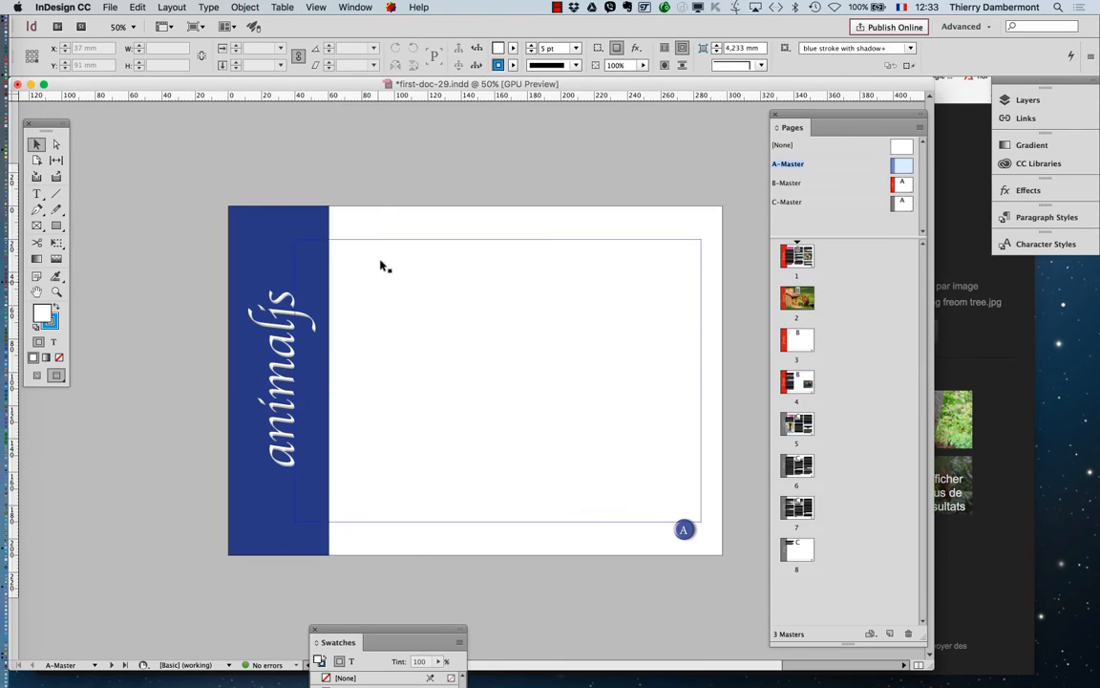
click(44, 375)
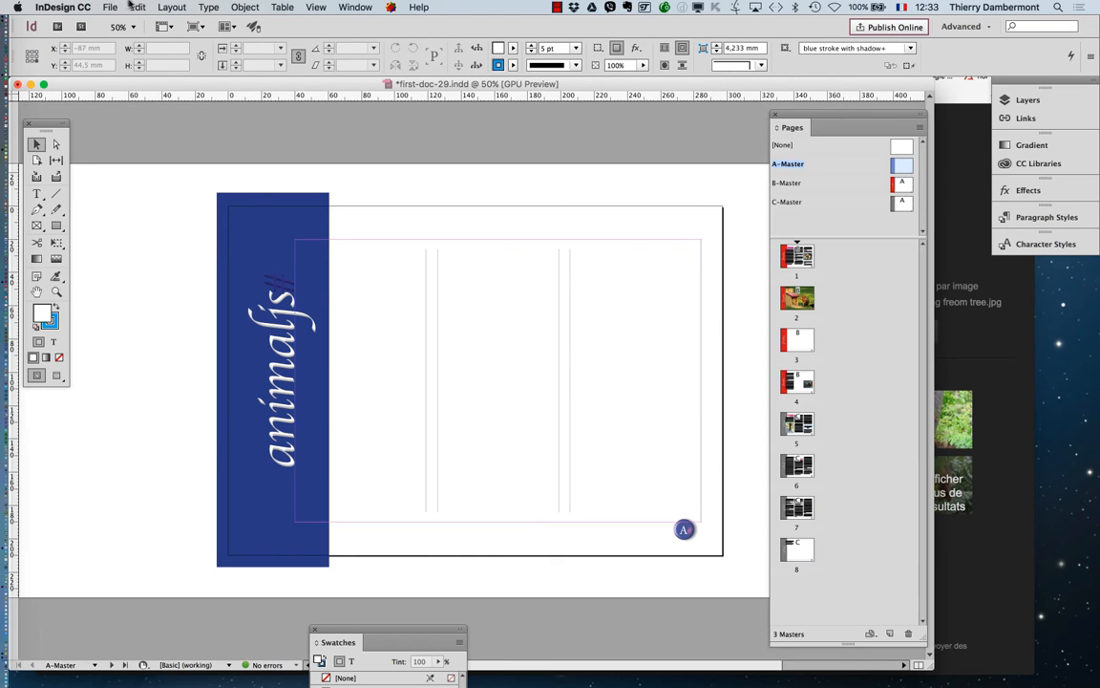
click(110, 7)
click(134, 174)
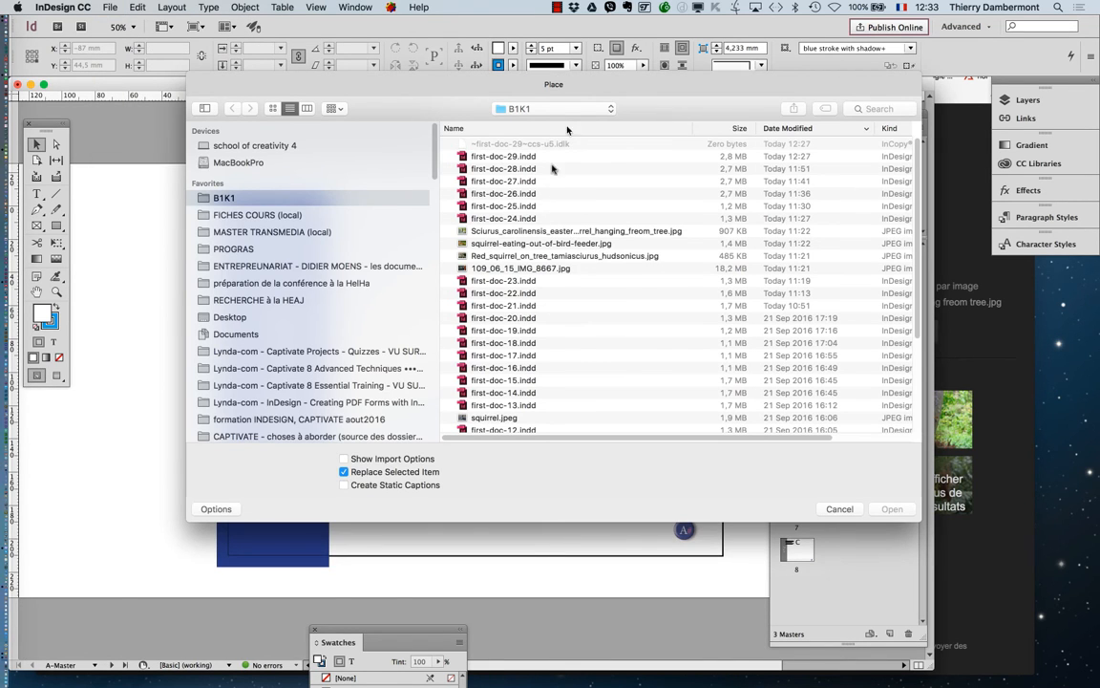
click(273, 108)
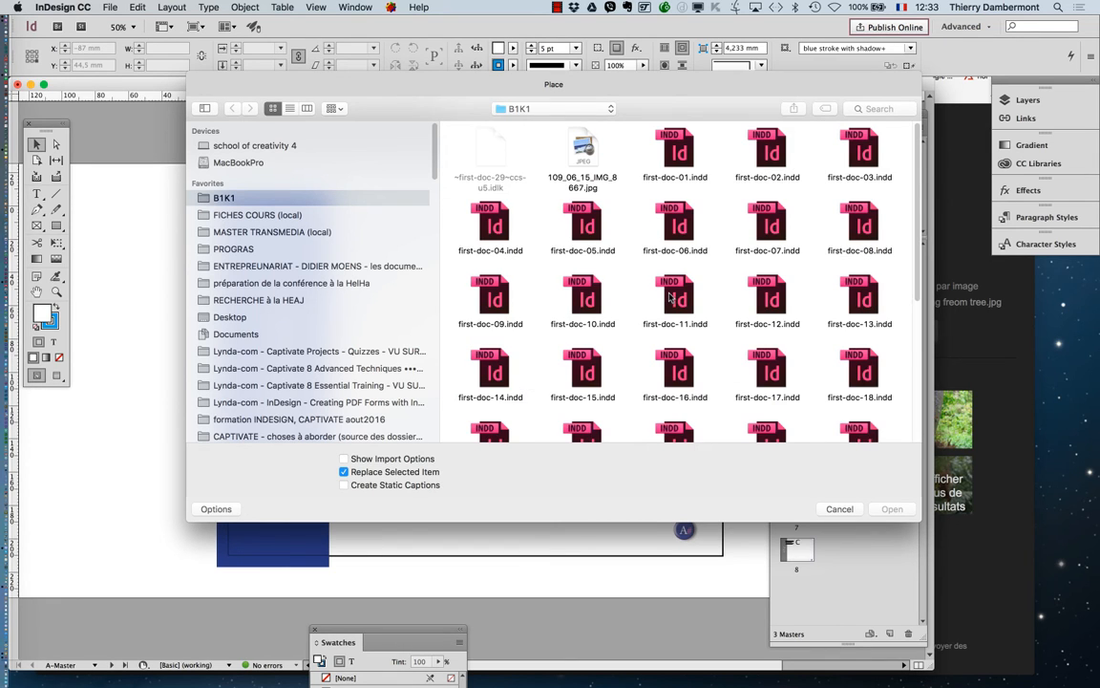
scroll(672, 302, down, 5)
click(676, 329)
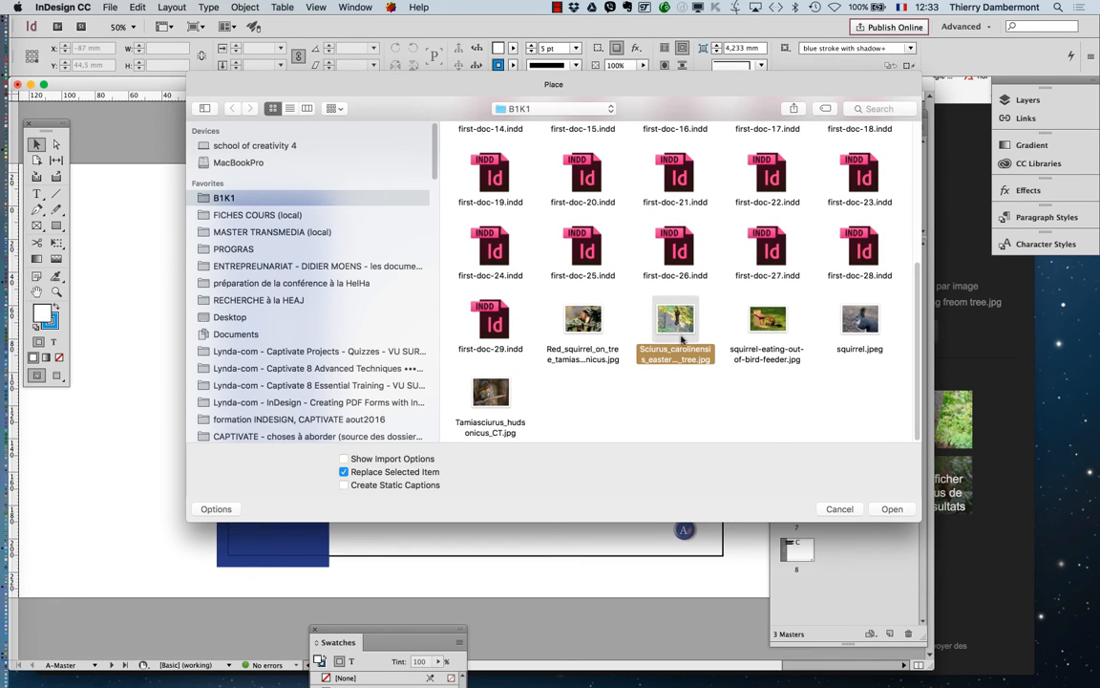
click(891, 508)
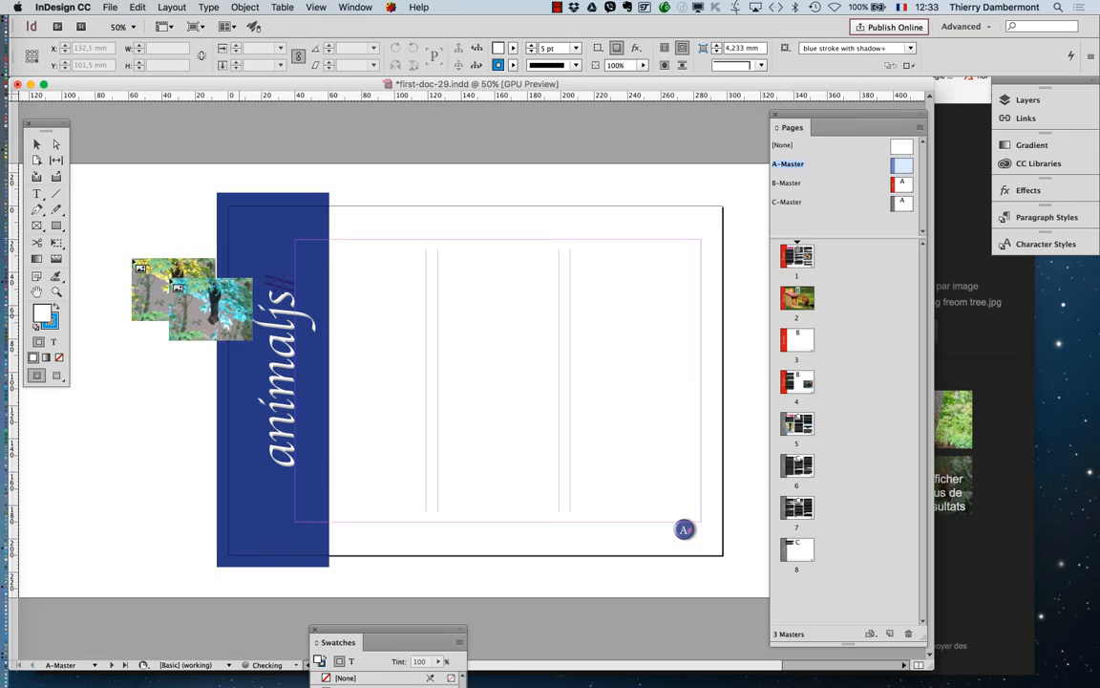
click(110, 195)
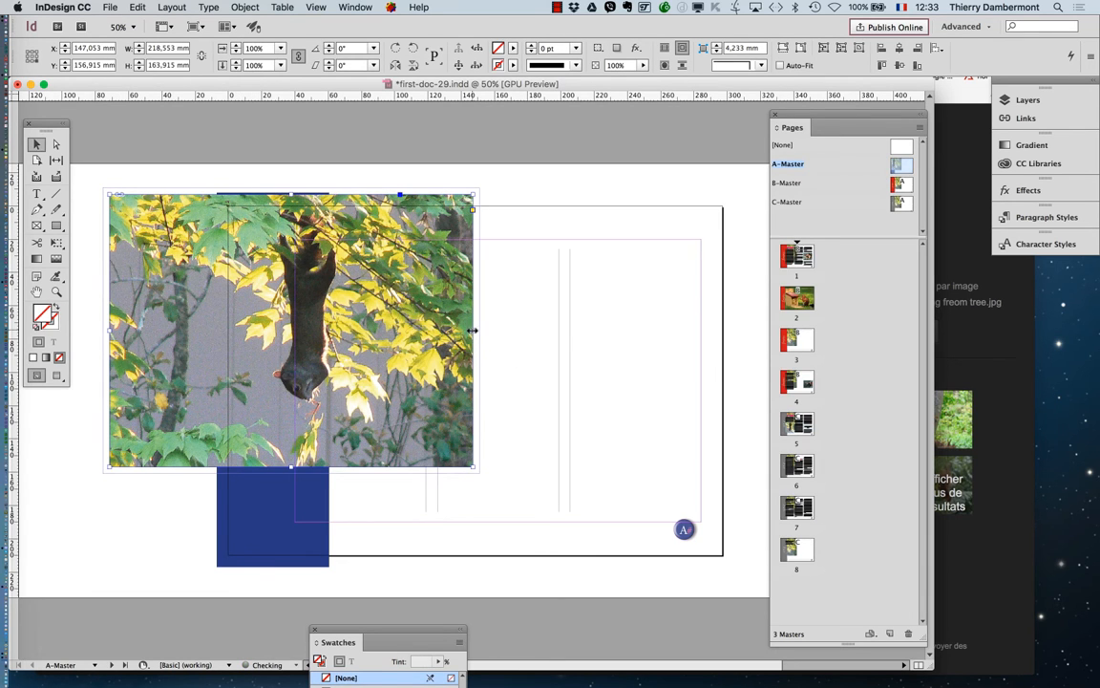
Crop both sides of the squirrel picture and enlarge it to about 110.5 × 231 mm, covering the whole blue title band.
drag(472, 329, 311, 330)
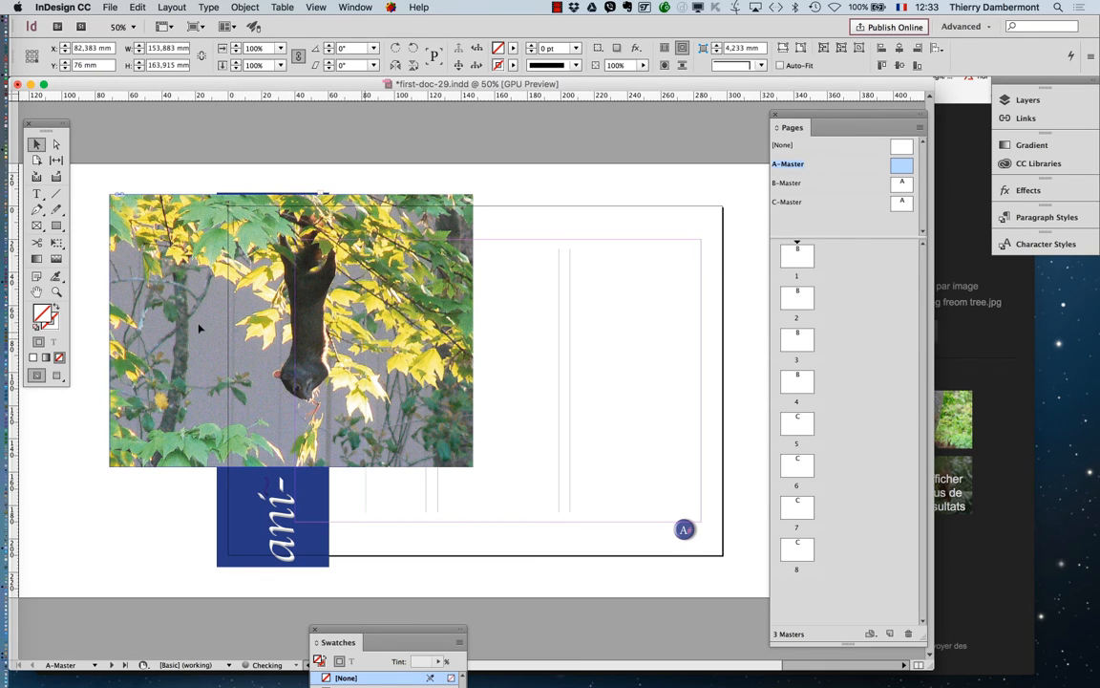
drag(110, 330, 235, 332)
click(58, 244)
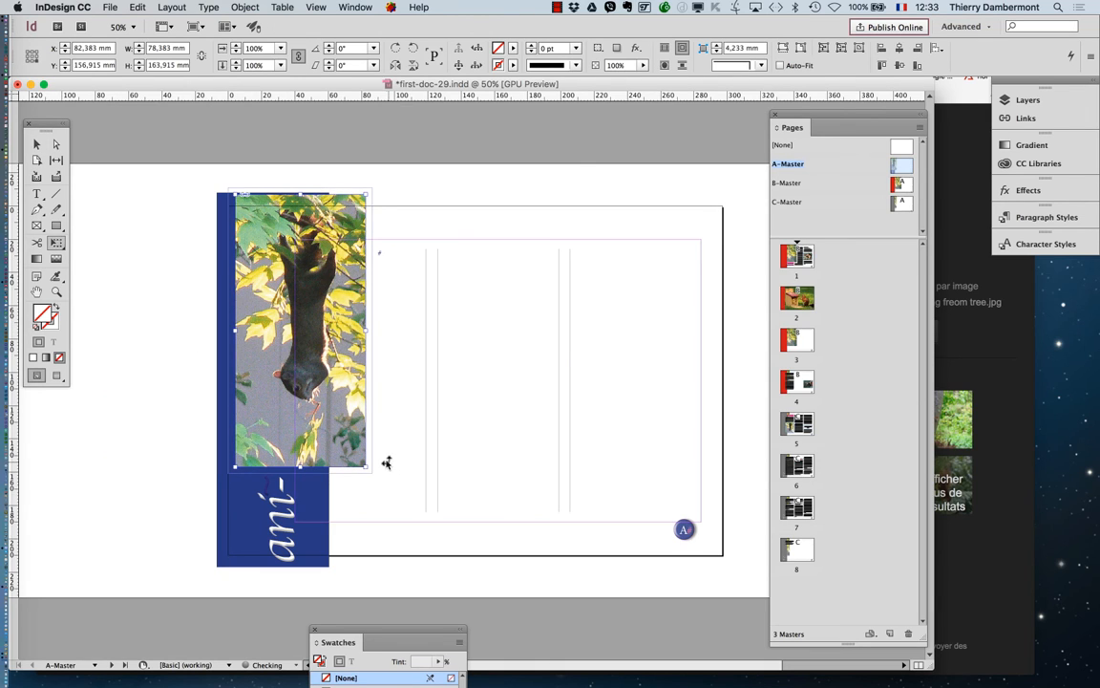
drag(369, 471, 442, 569)
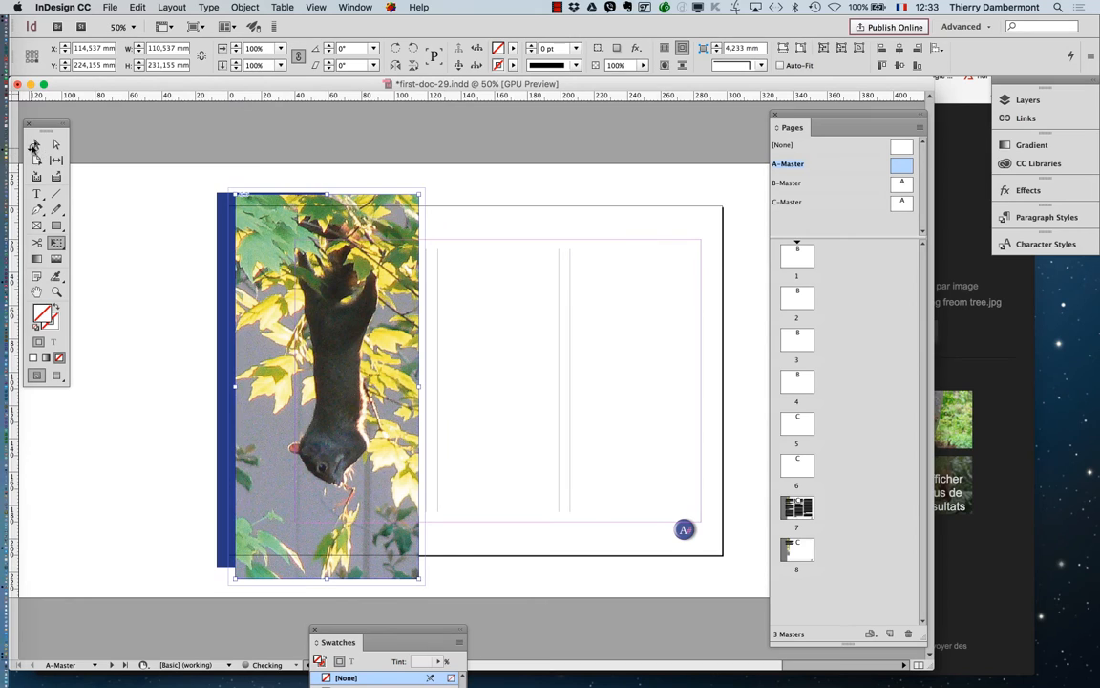
click(35, 144)
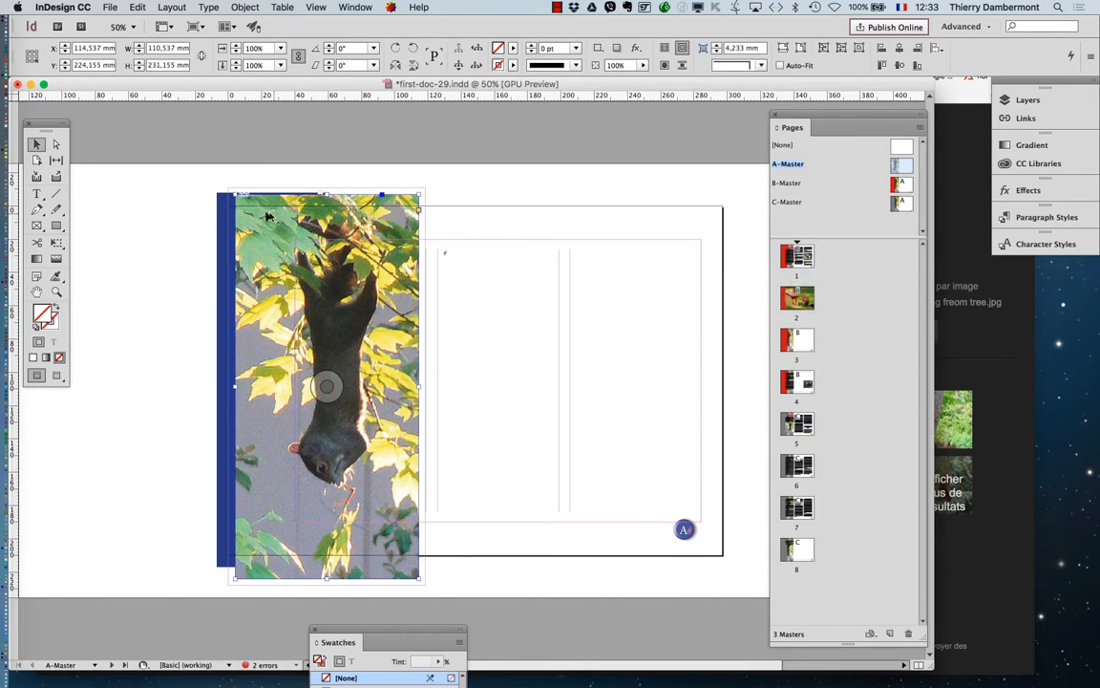
drag(267, 215, 225, 209)
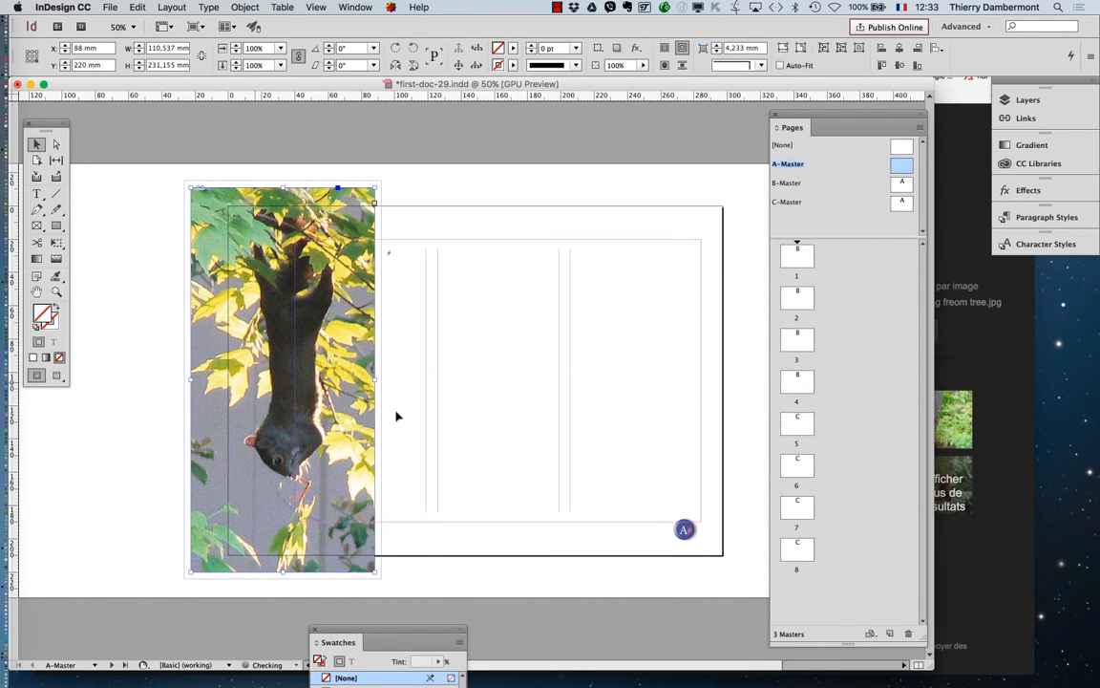
Give the squirrel picture 46% opacity and the Luminosity blending mode through its transparency effects.
click(246, 8)
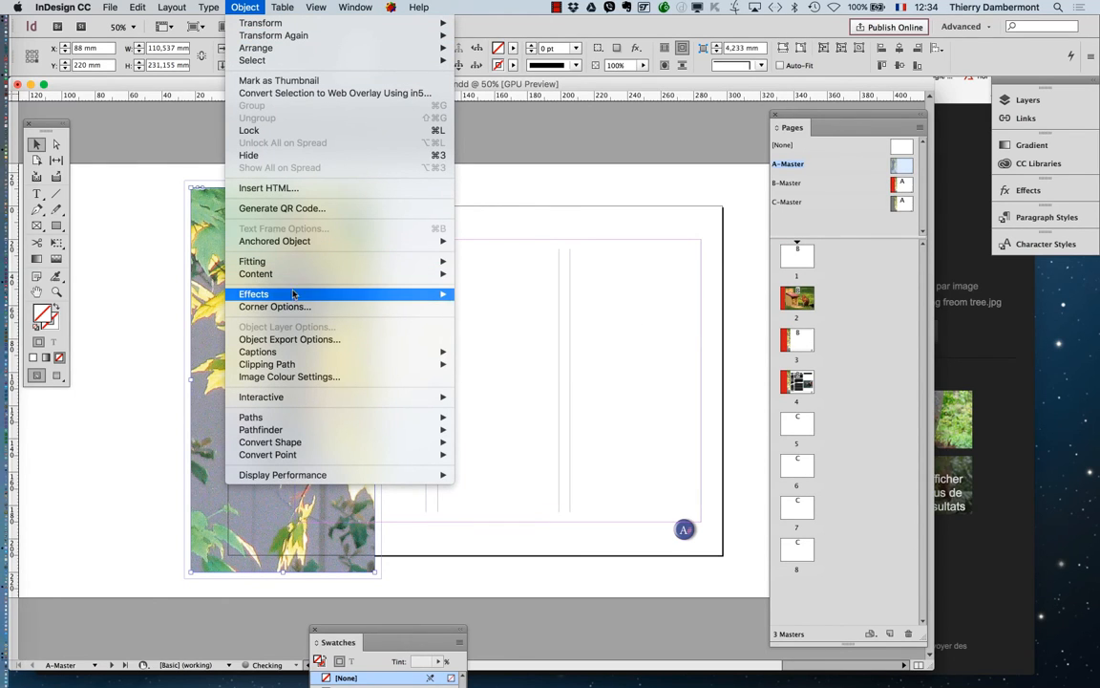
mouse_move(296, 294)
click(469, 297)
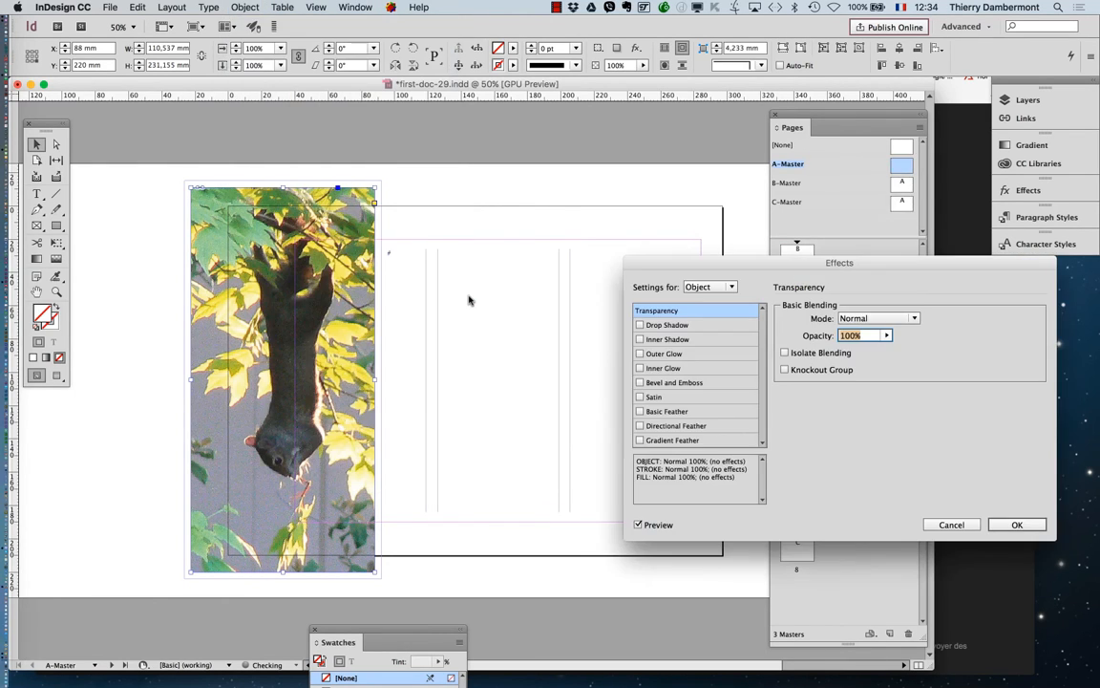
drag(656, 266, 444, 157)
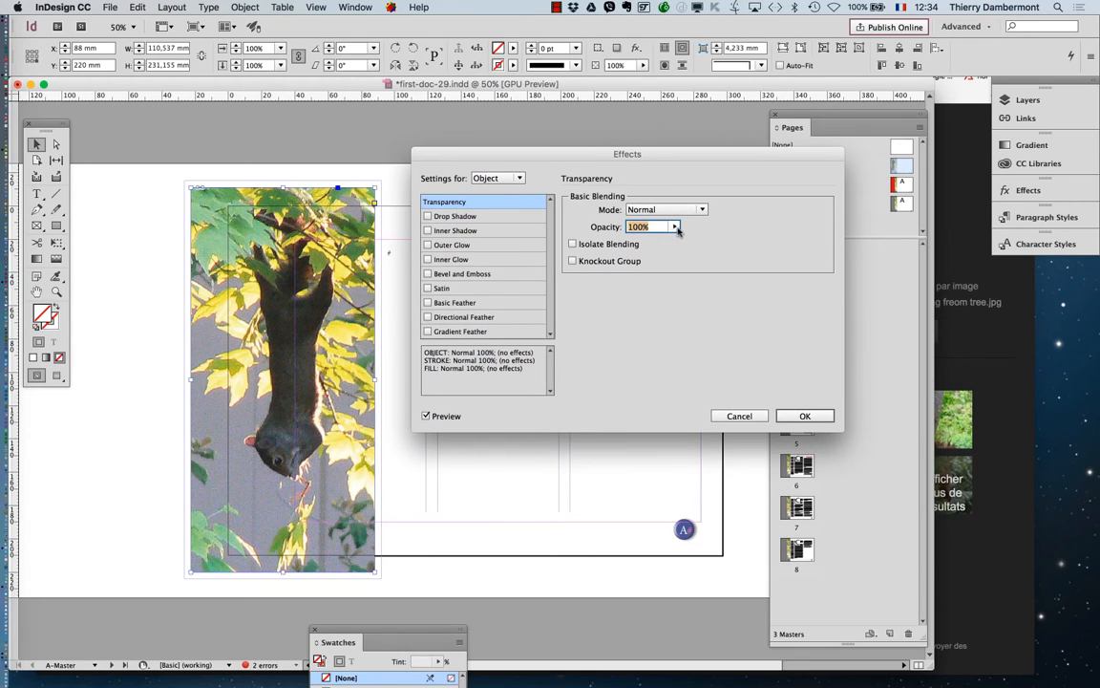
click(674, 228)
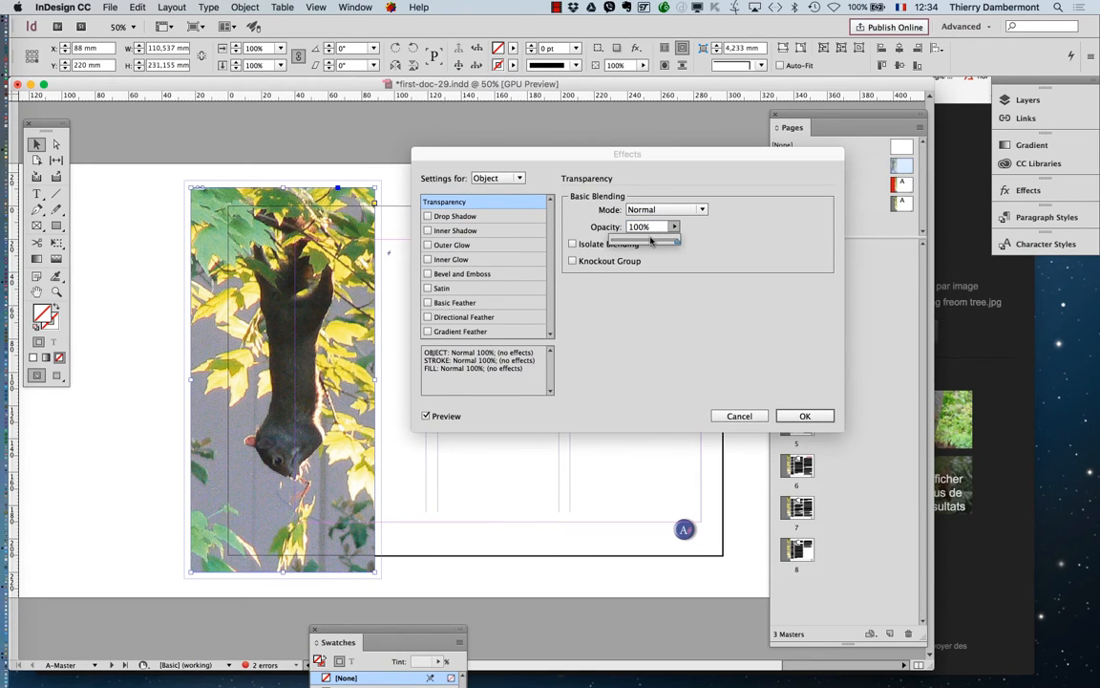
drag(651, 241, 640, 240)
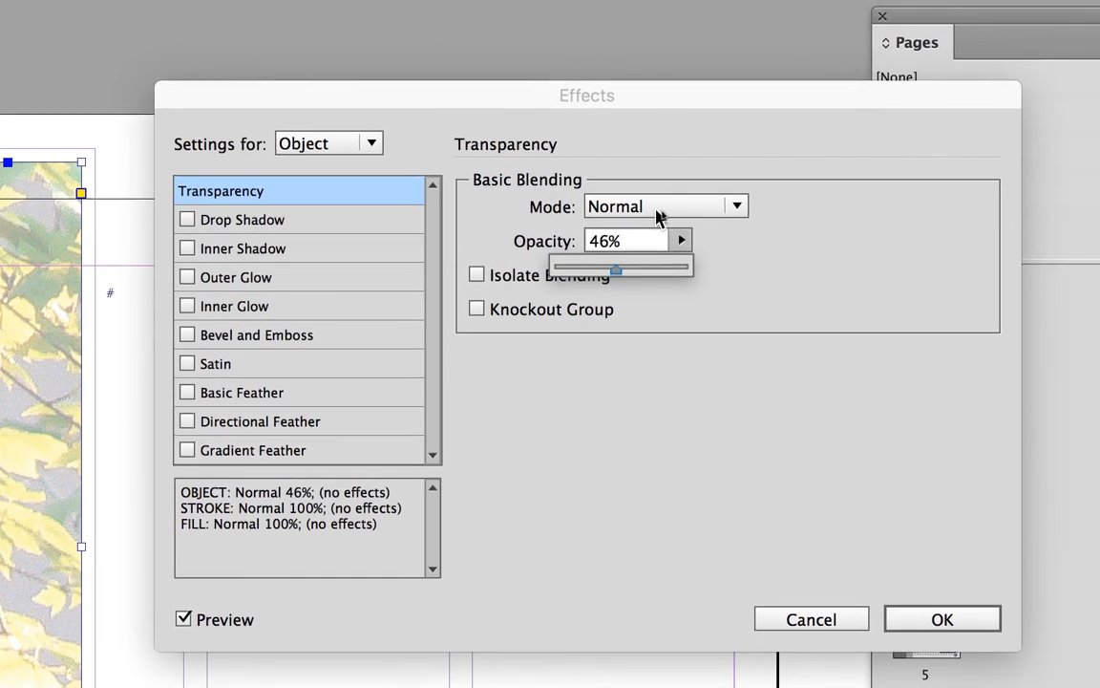
click(656, 214)
click(657, 214)
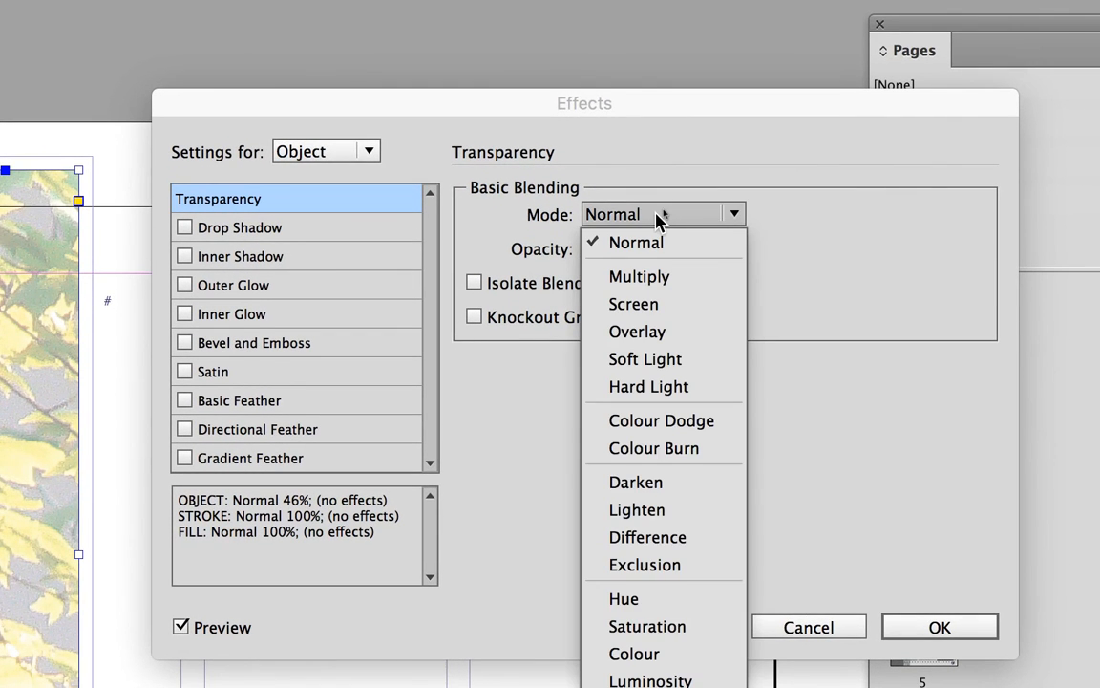
click(658, 216)
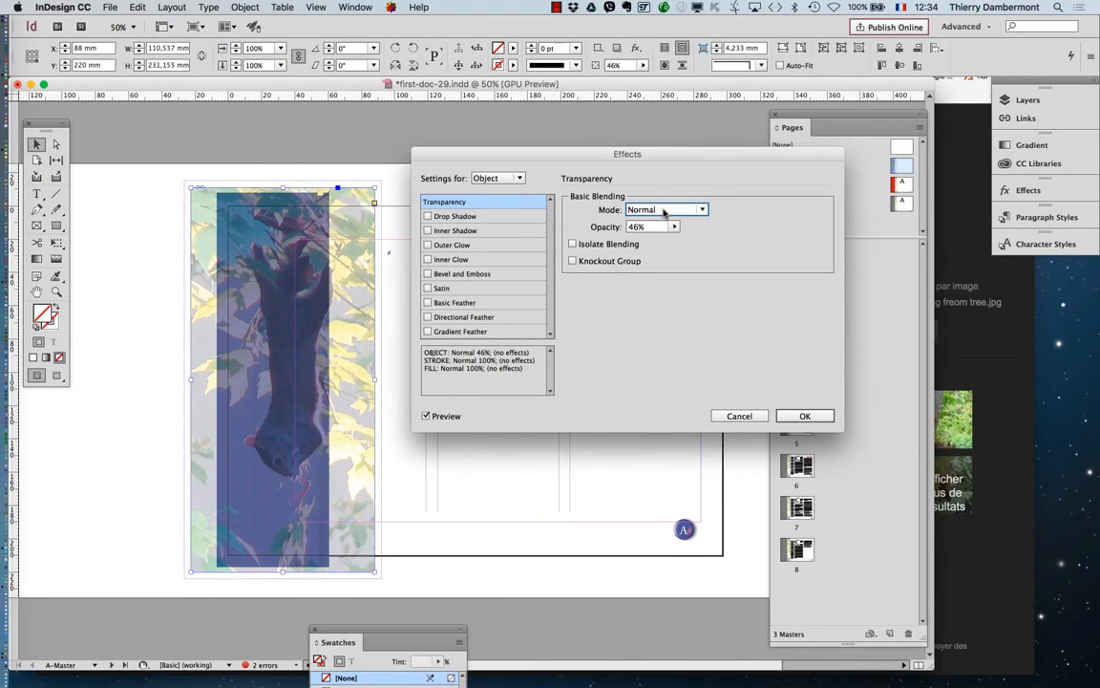
click(664, 210)
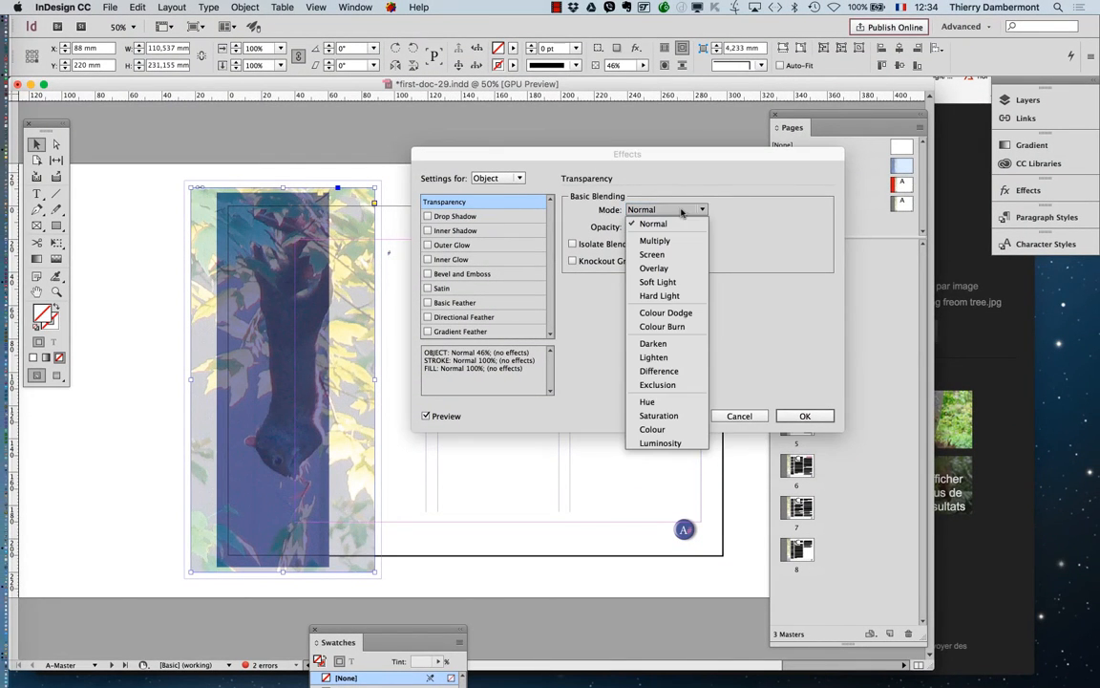
click(661, 443)
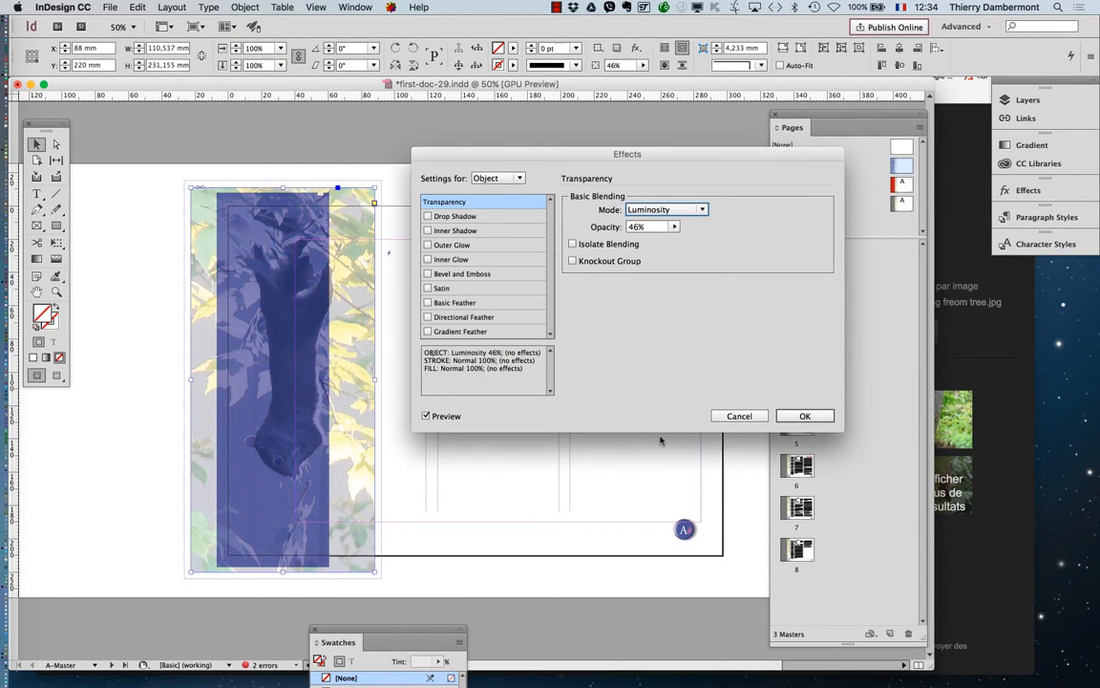
Lower the squirrel picture's opacity to 17% and apply the transparency effect.
click(674, 227)
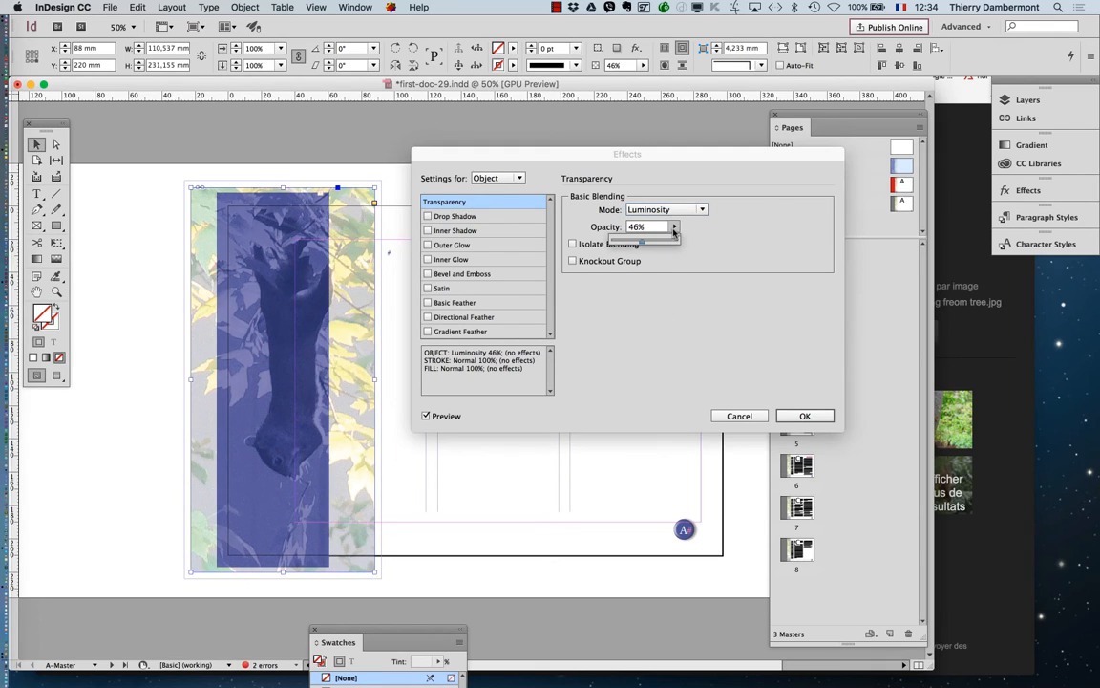
click(618, 243)
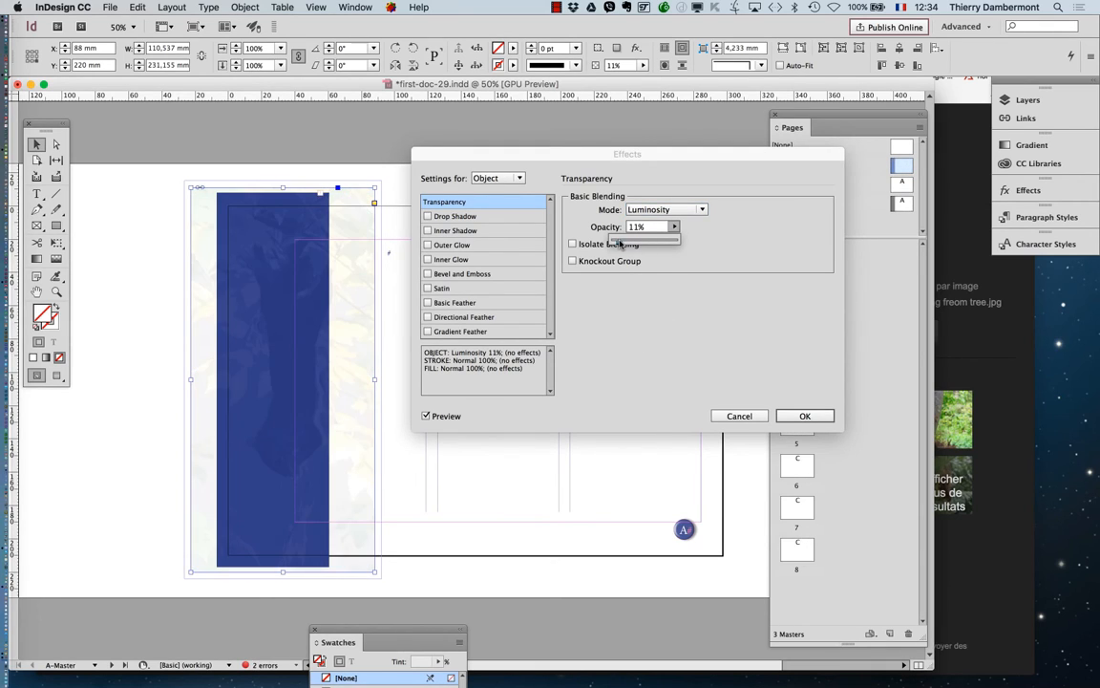
drag(621, 245, 625, 244)
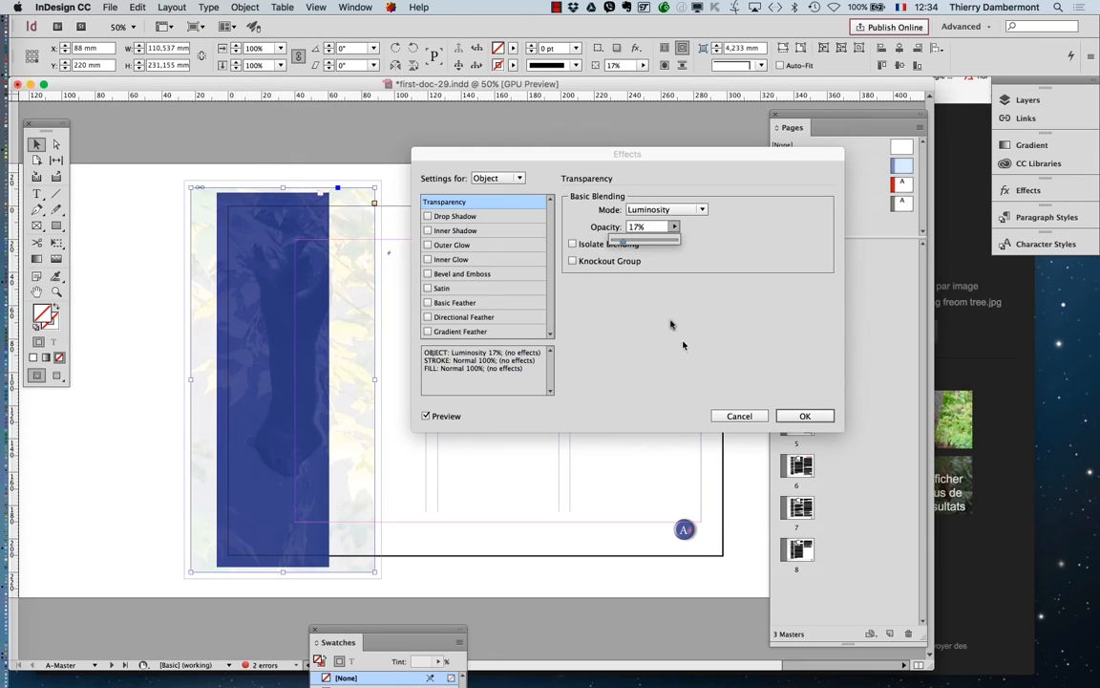
click(805, 416)
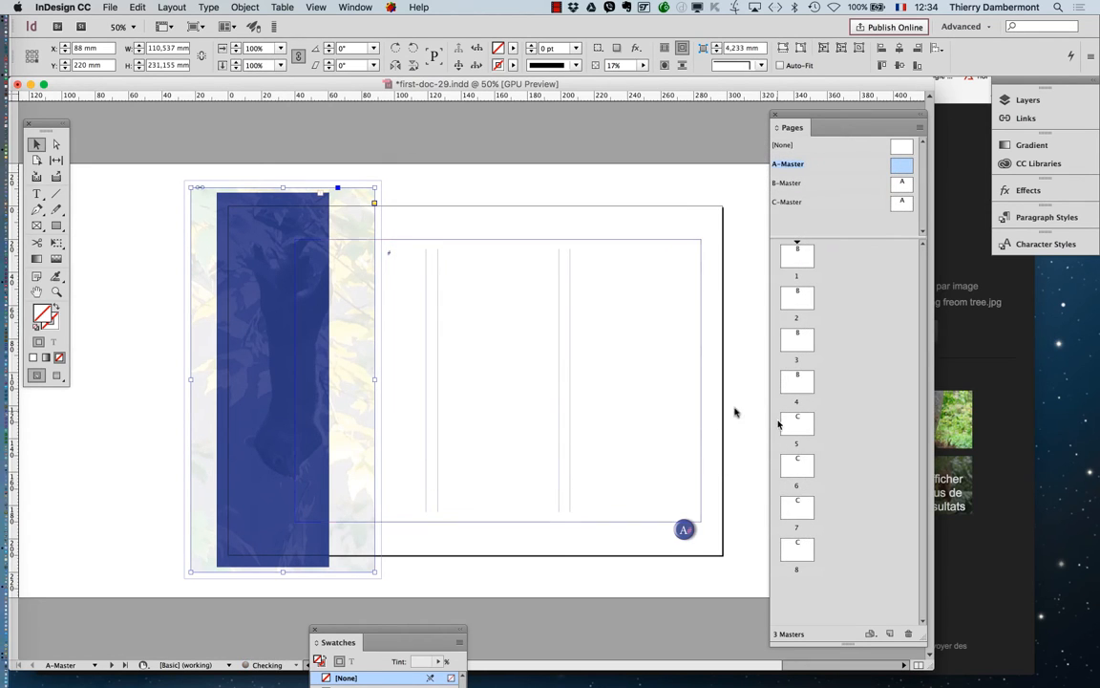
Remove the text wrap from the squirrel picture on A-Master.
click(281, 380)
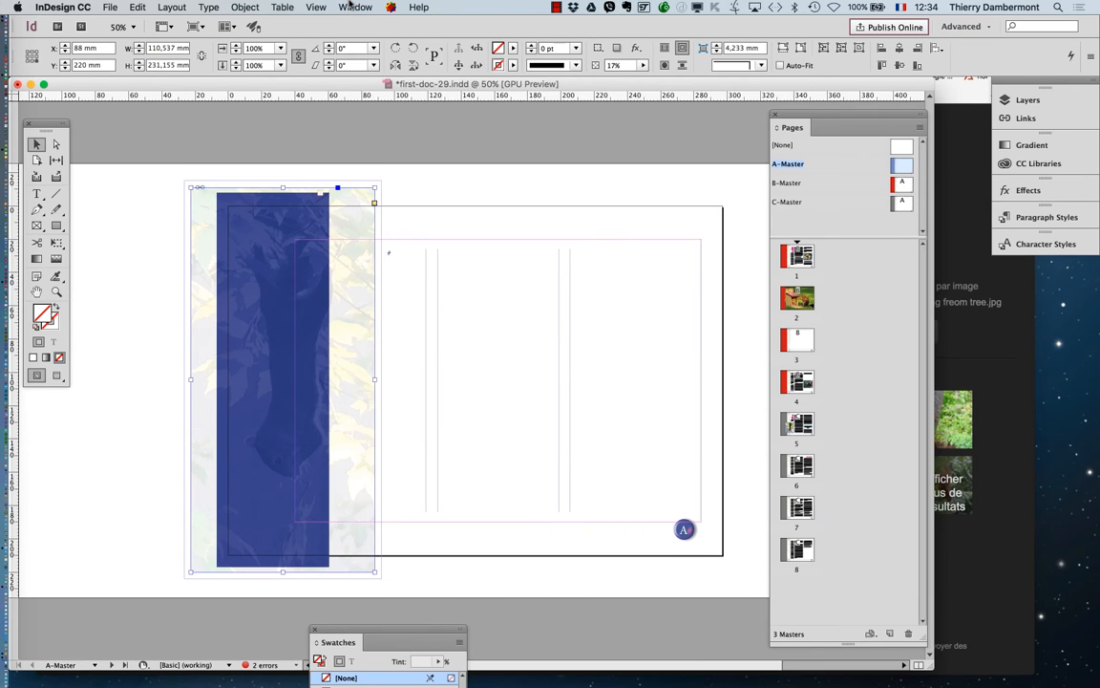
click(351, 6)
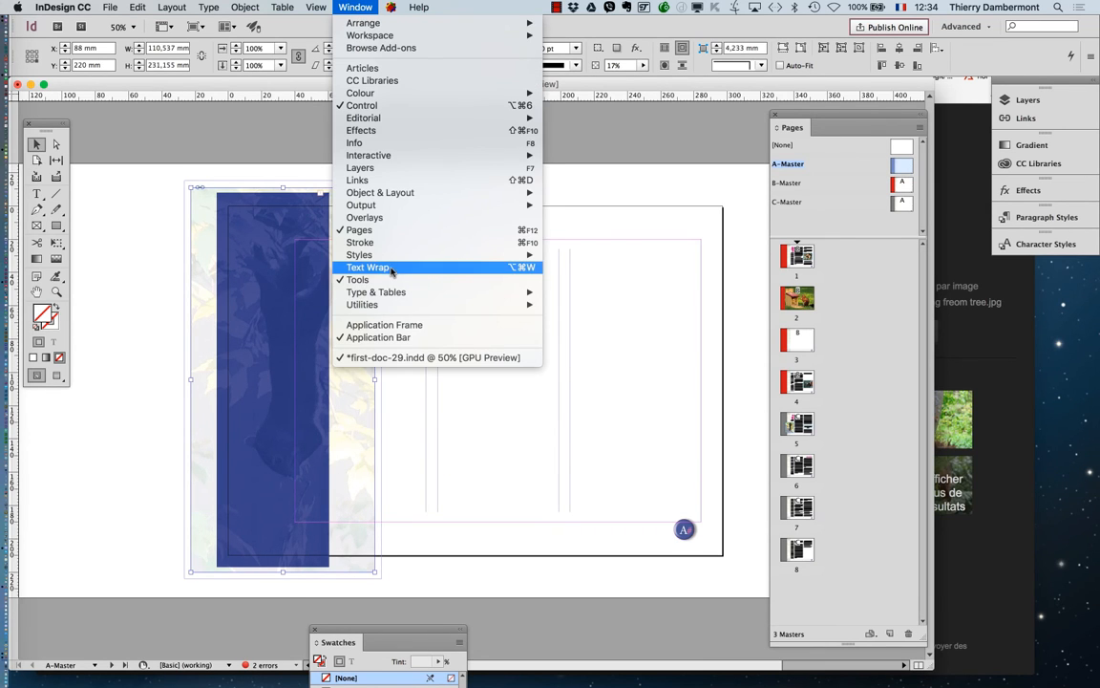
click(382, 260)
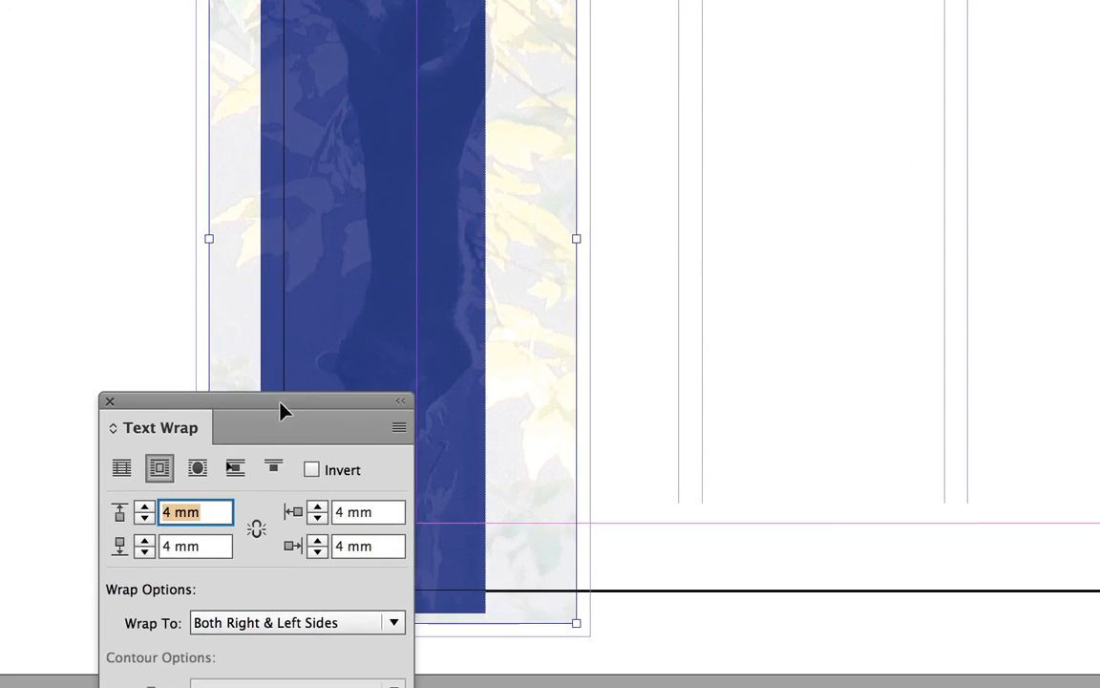
drag(236, 475, 525, 313)
drag(424, 311, 609, 106)
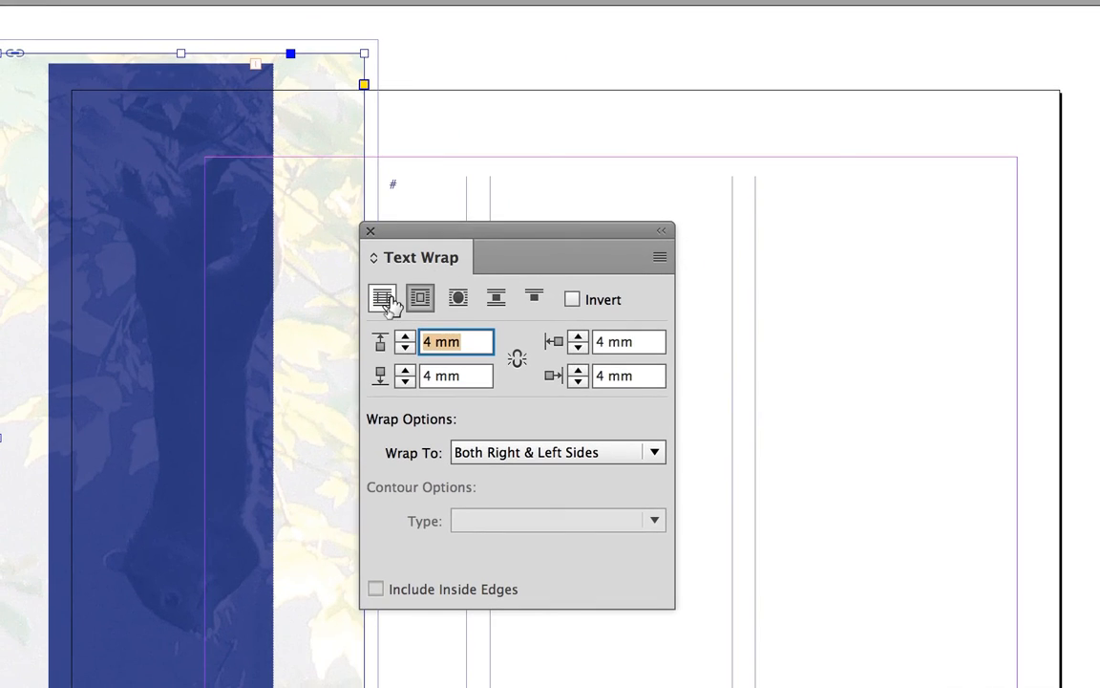
click(388, 302)
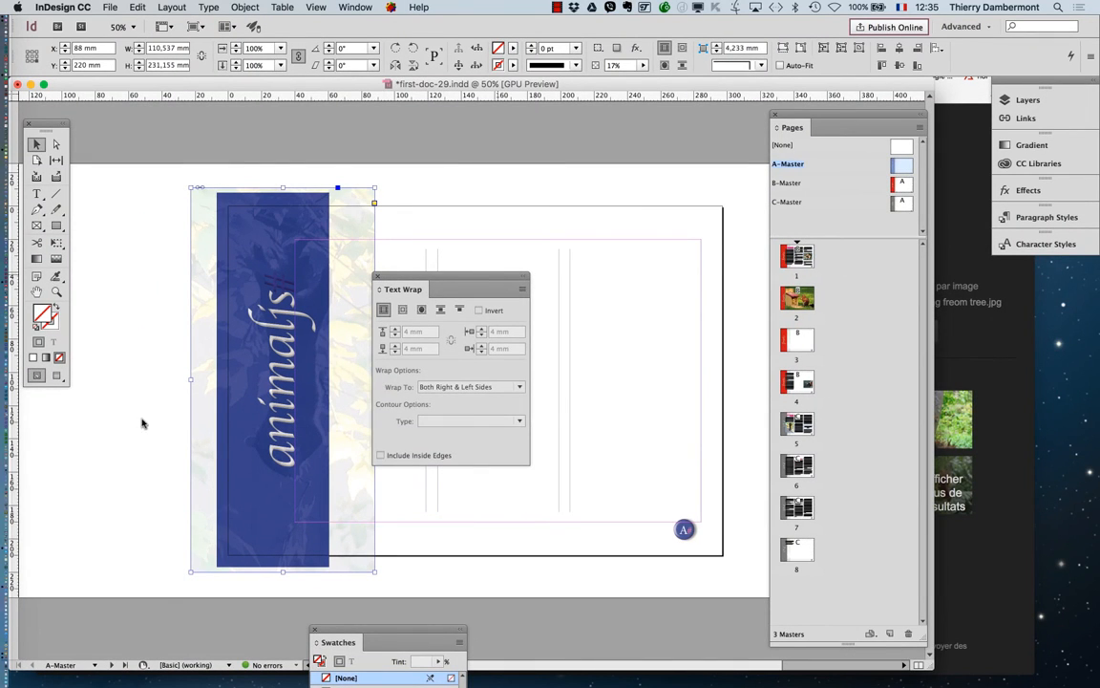
drag(494, 278, 130, 453)
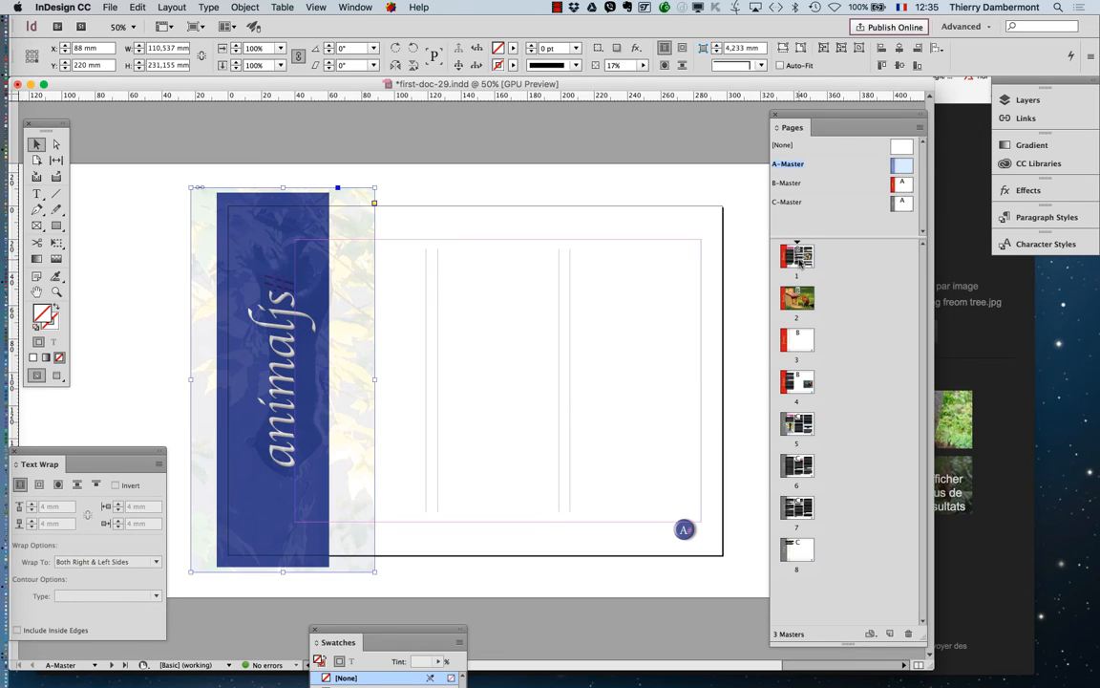
View B-Master, C-Master and A-Master in turn to compare how the squirrel picture shows over each title band, ending on A-Master.
double_click(904, 184)
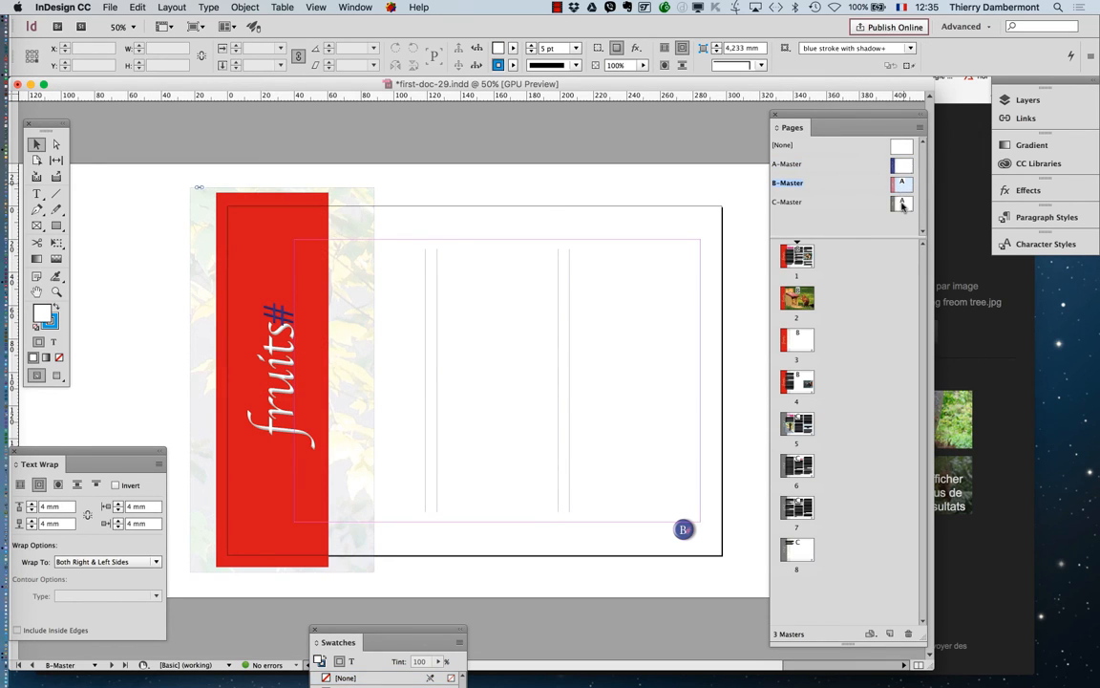
double_click(903, 204)
double_click(904, 184)
double_click(904, 165)
double_click(903, 185)
double_click(903, 203)
double_click(903, 165)
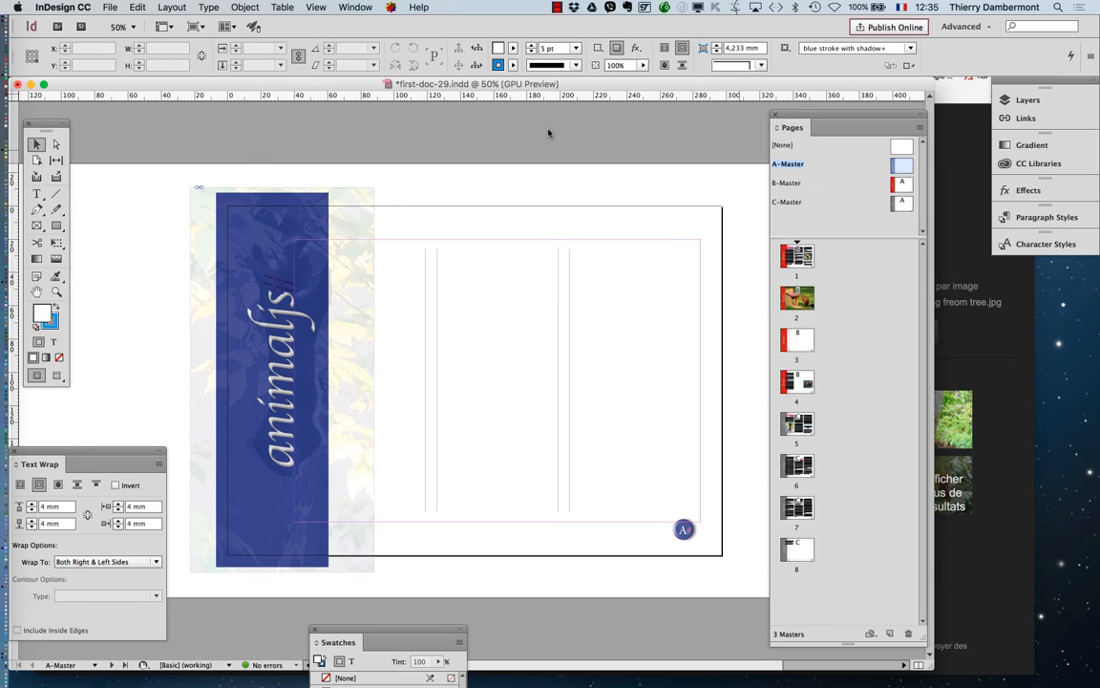
Show the document's layers, select the squirrel picture on A-Master, and add a new layer directly above the text layer.
click(355, 6)
click(368, 153)
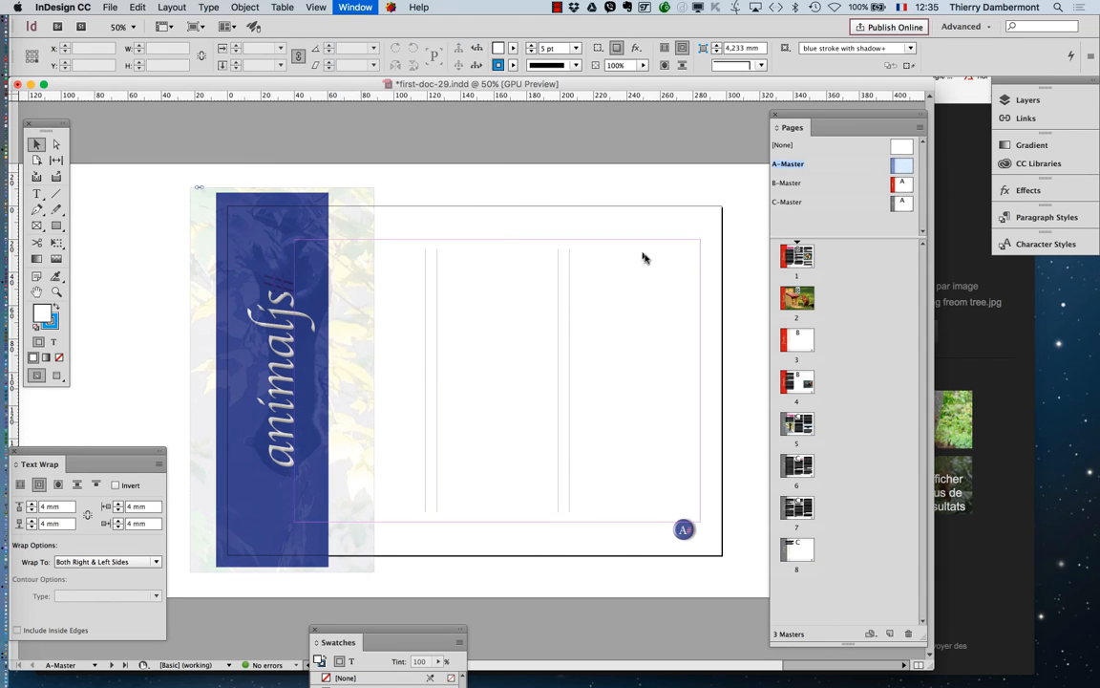
drag(854, 95, 515, 175)
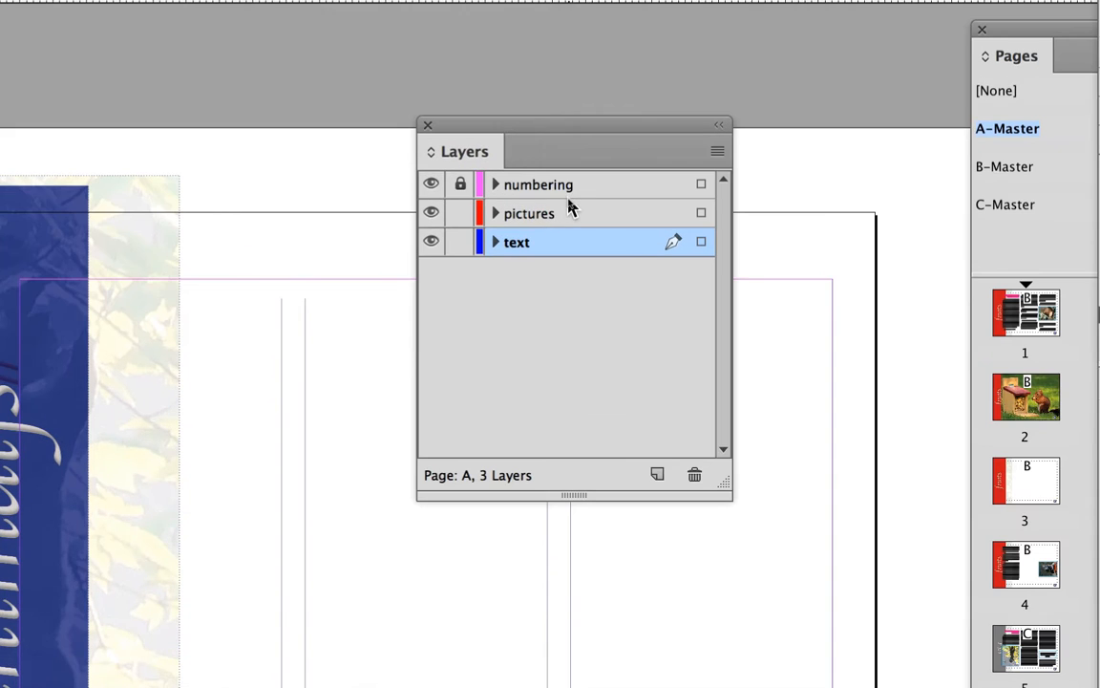
click(576, 194)
click(576, 212)
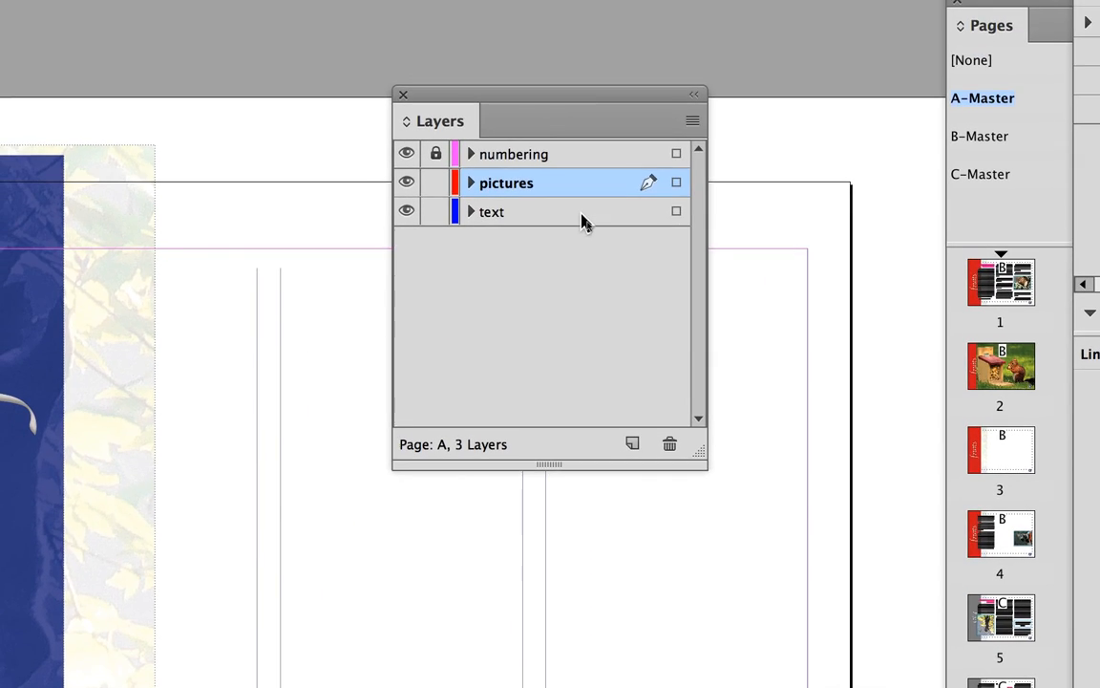
click(507, 247)
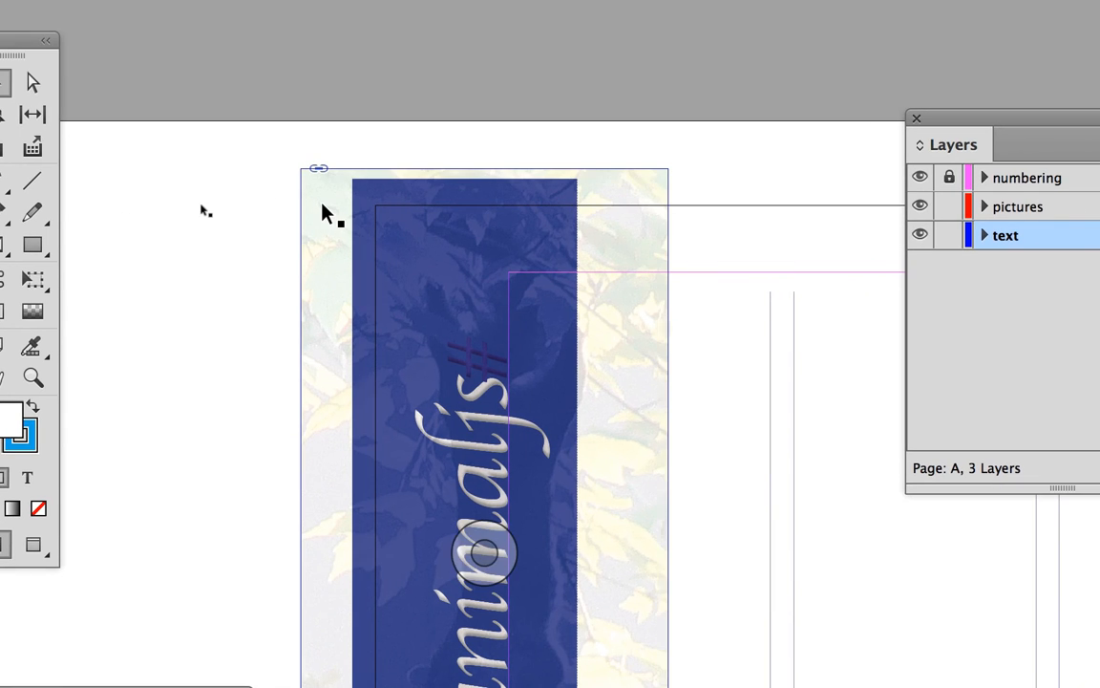
click(367, 214)
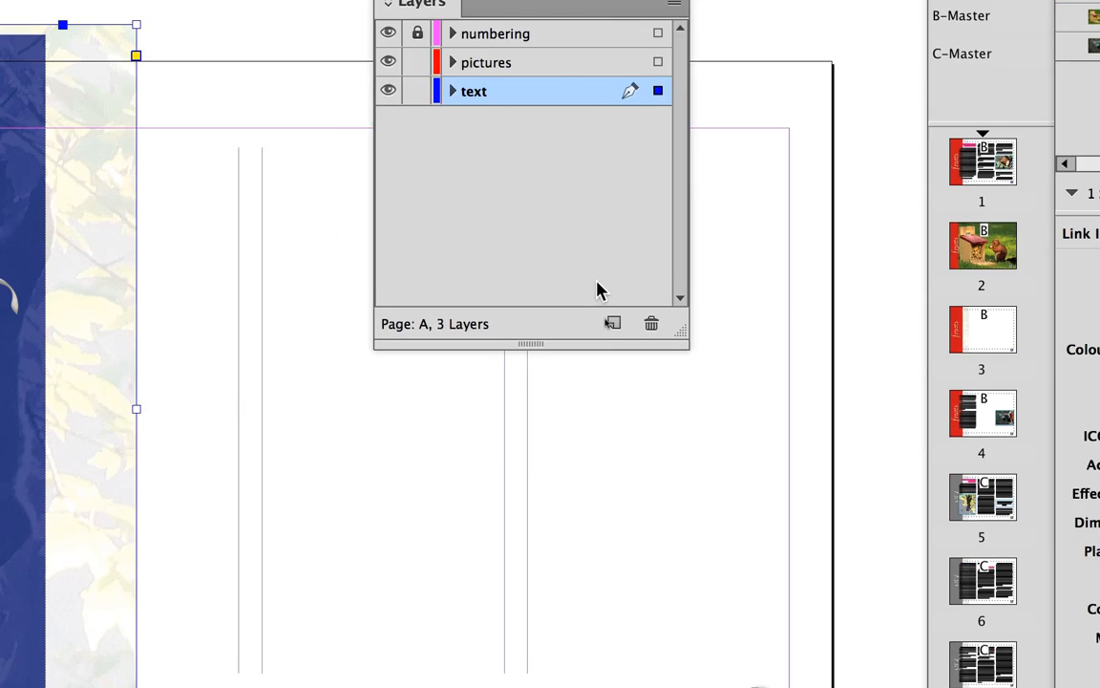
click(679, 420)
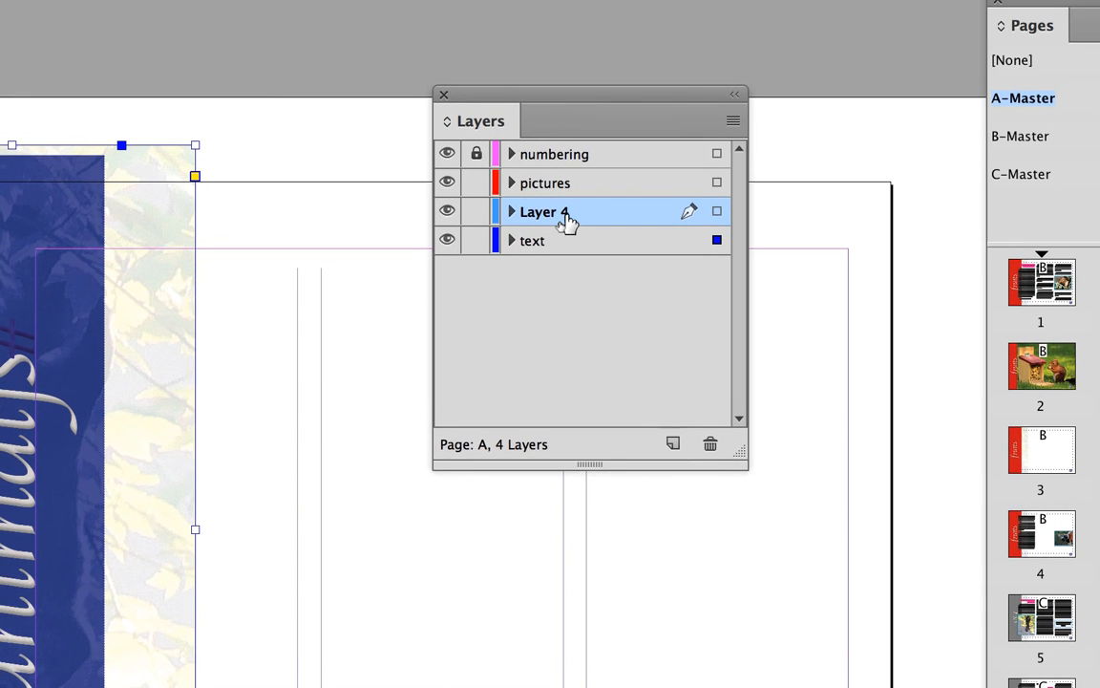
Name the new layer "decorative picture over left frame" and move the squirrel picture onto it from the text layer.
double_click(568, 219)
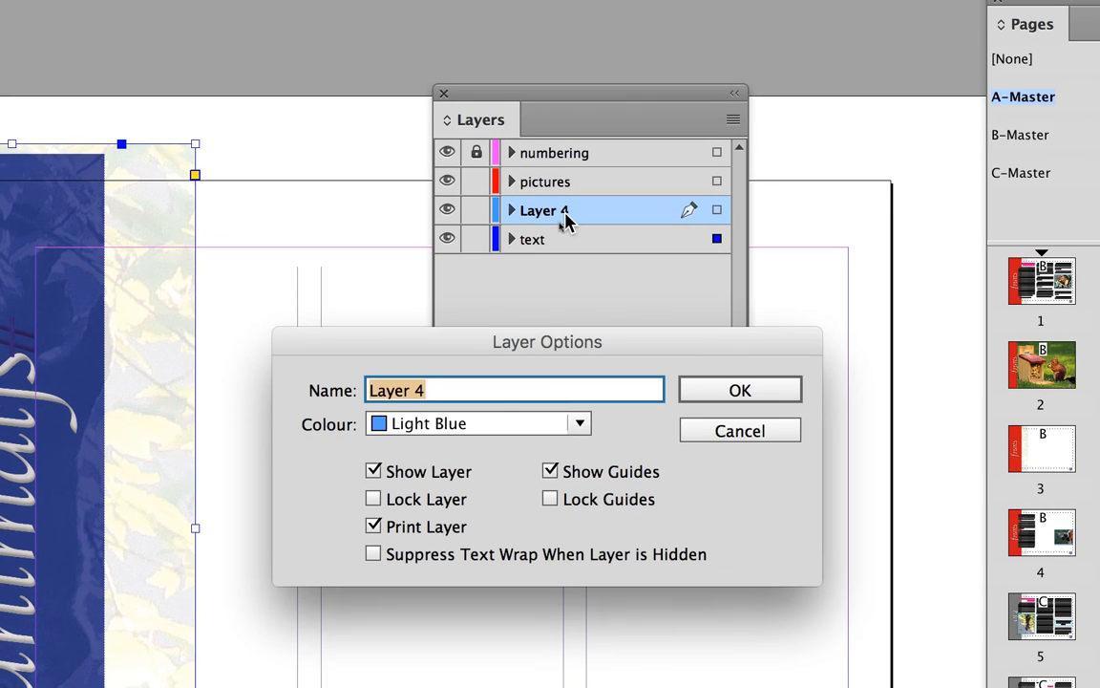
text(decoratiuve pi)
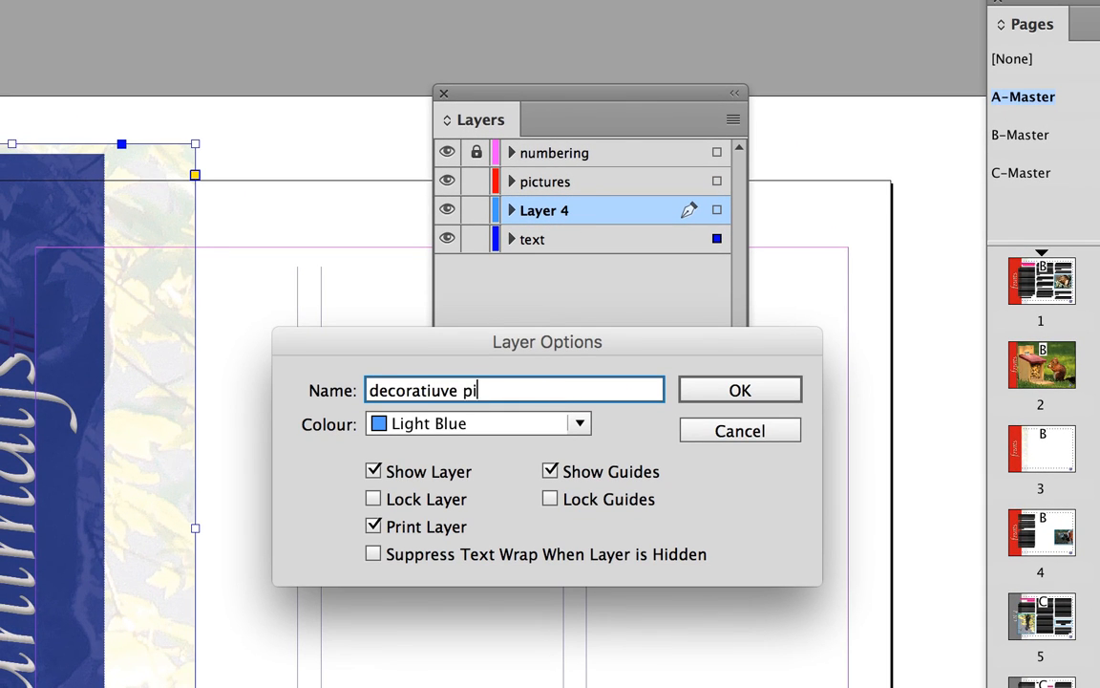
text(cture over)
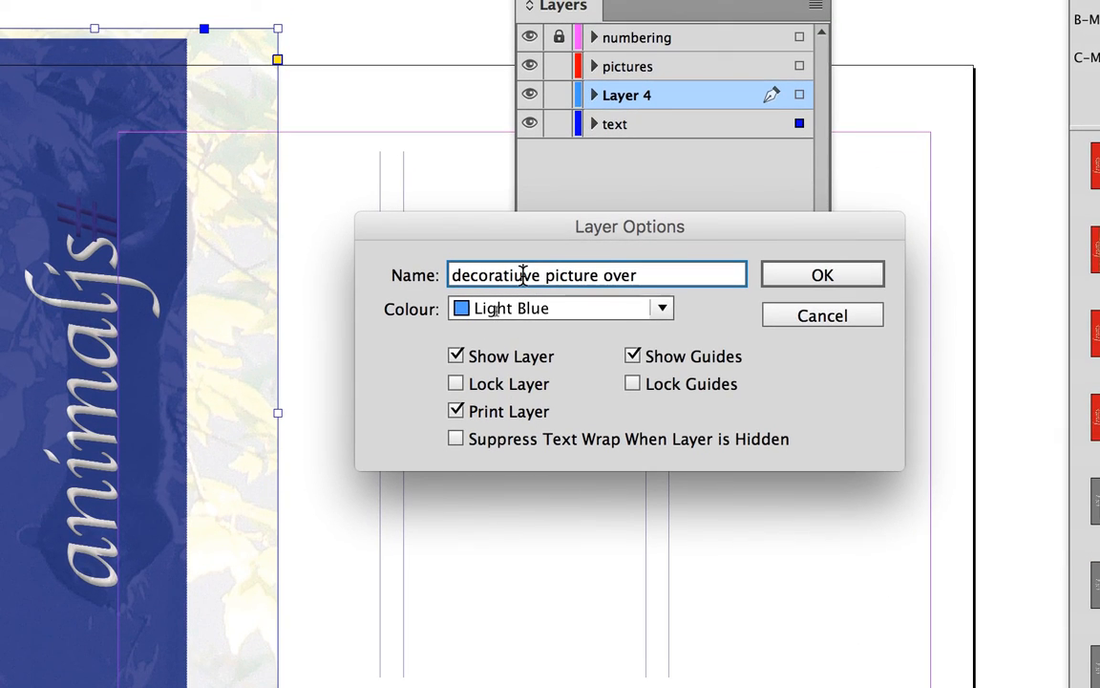
click(524, 275)
key(BackSpace)
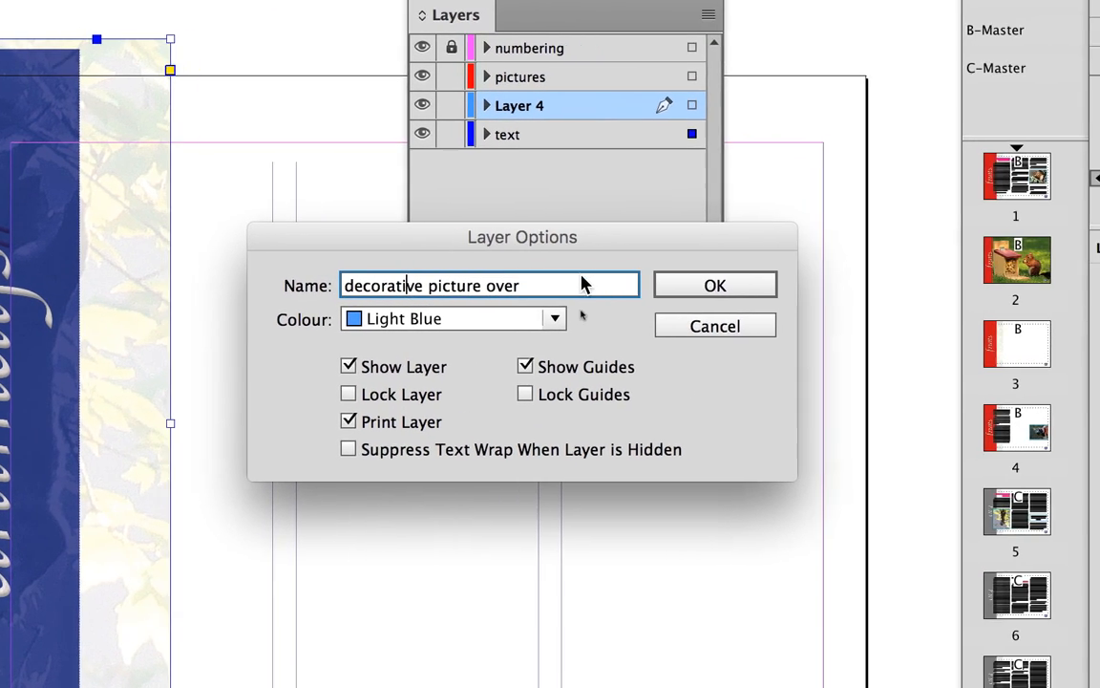
click(688, 275)
text(le)
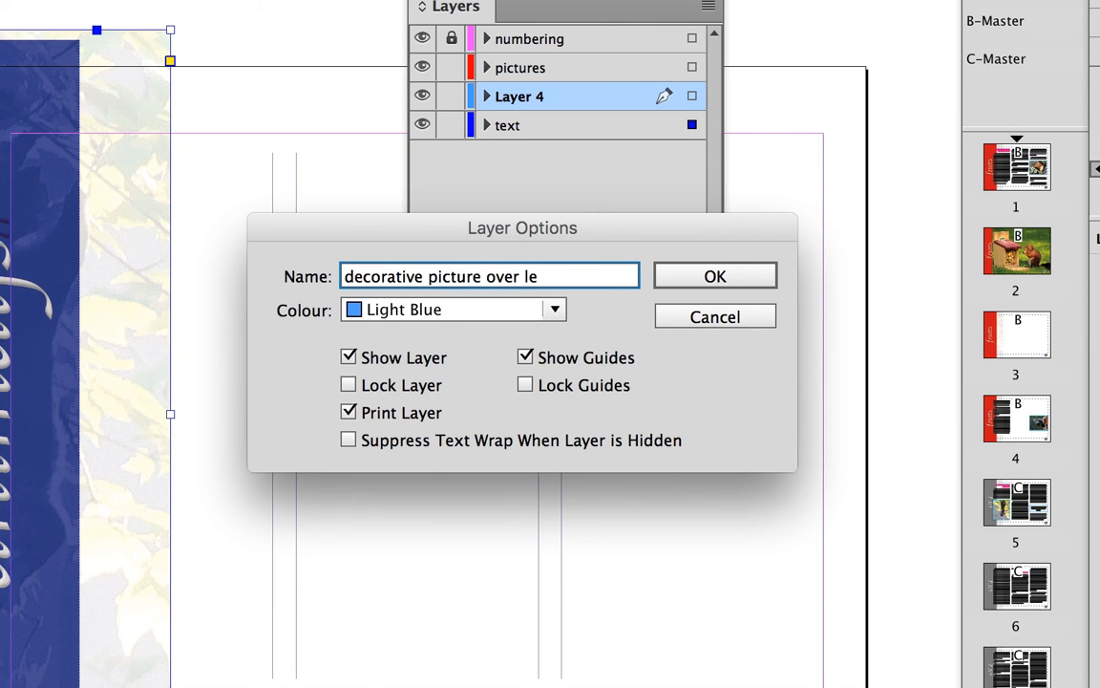
text(ft frame)
key(alt)
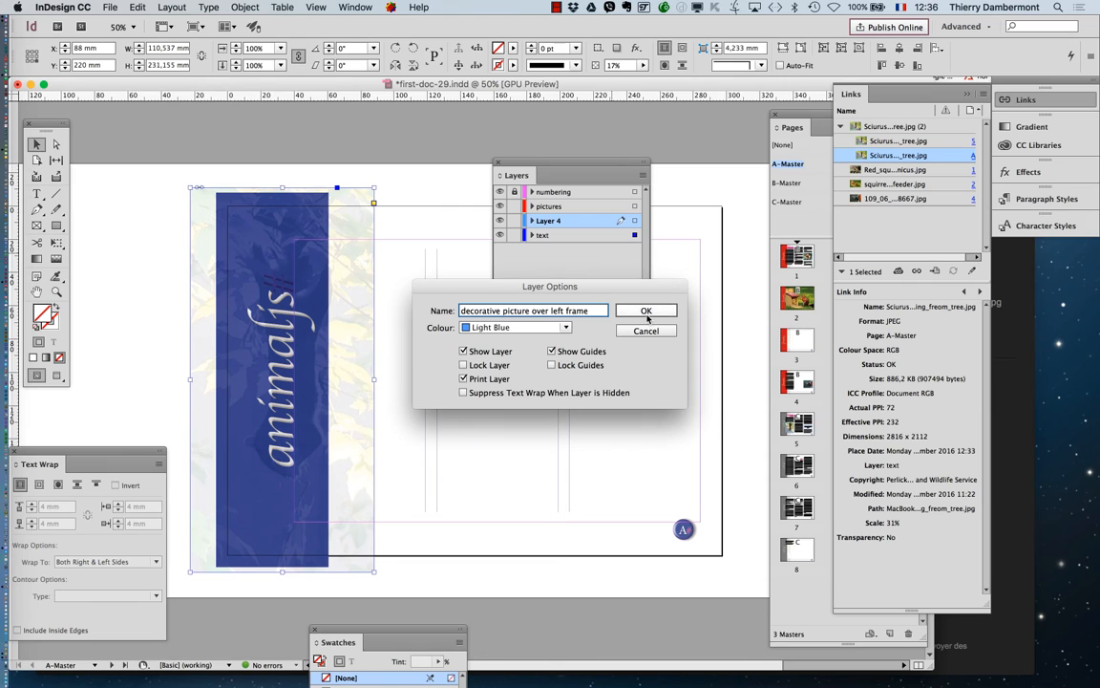
click(646, 314)
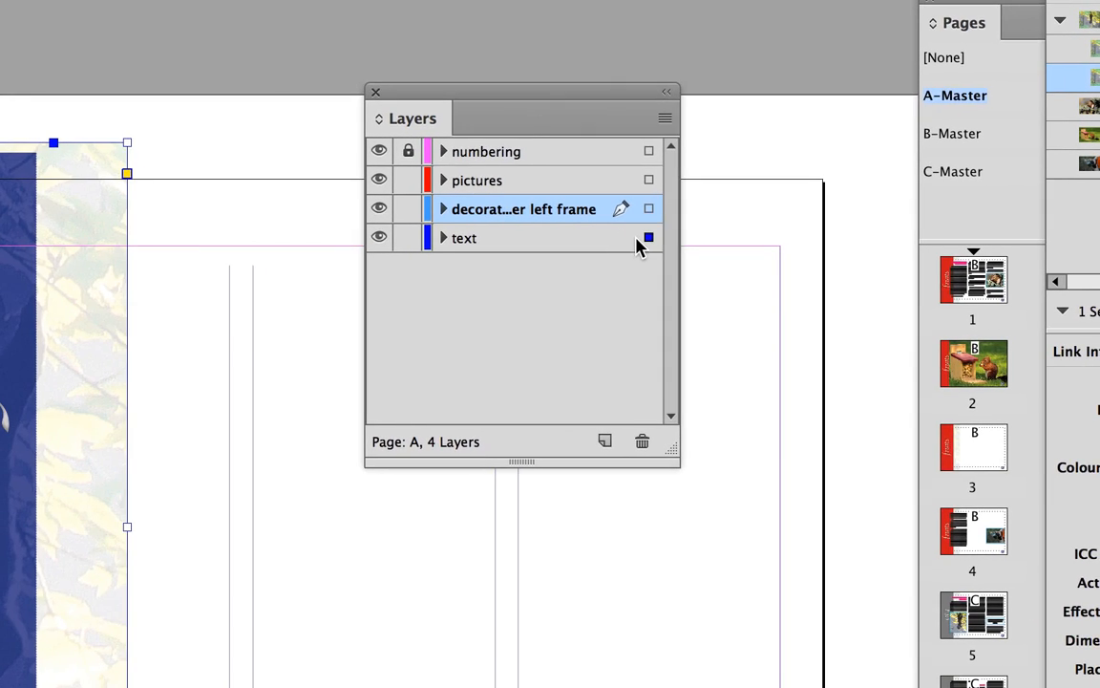
mouse_move(643, 245)
mouse_down()
mouse_move(644, 218)
mouse_move(642, 234)
mouse_up()
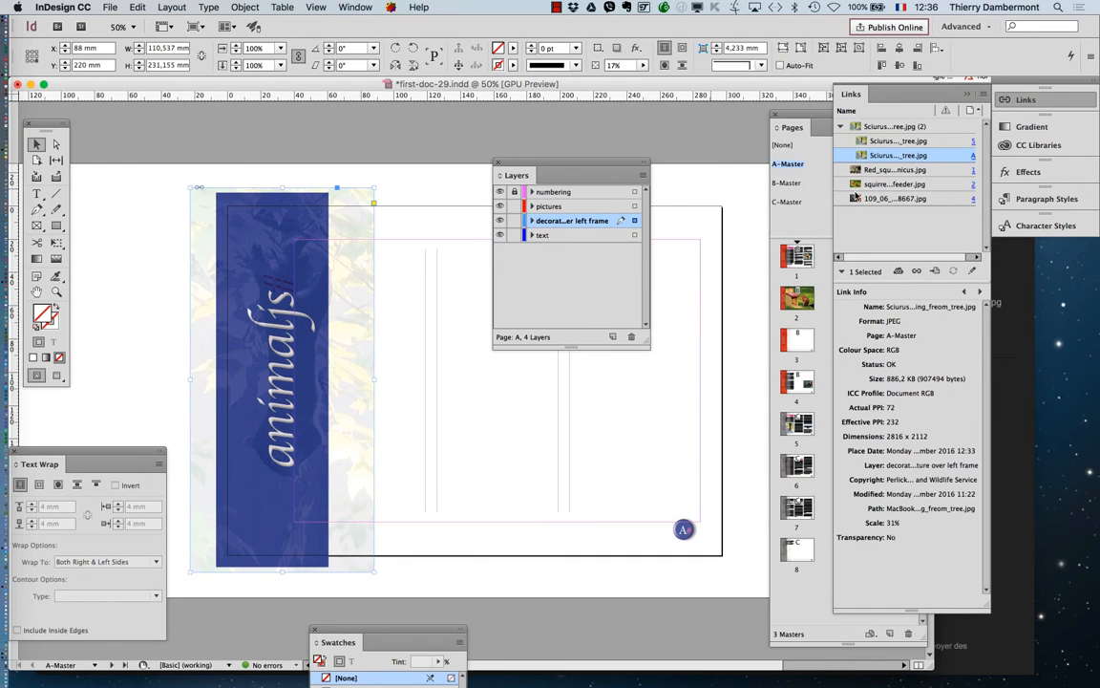
View B-Master, A-Master and C-Master to check the picture over each title band, widening the layers list to show full names.
click(794, 116)
double_click(898, 182)
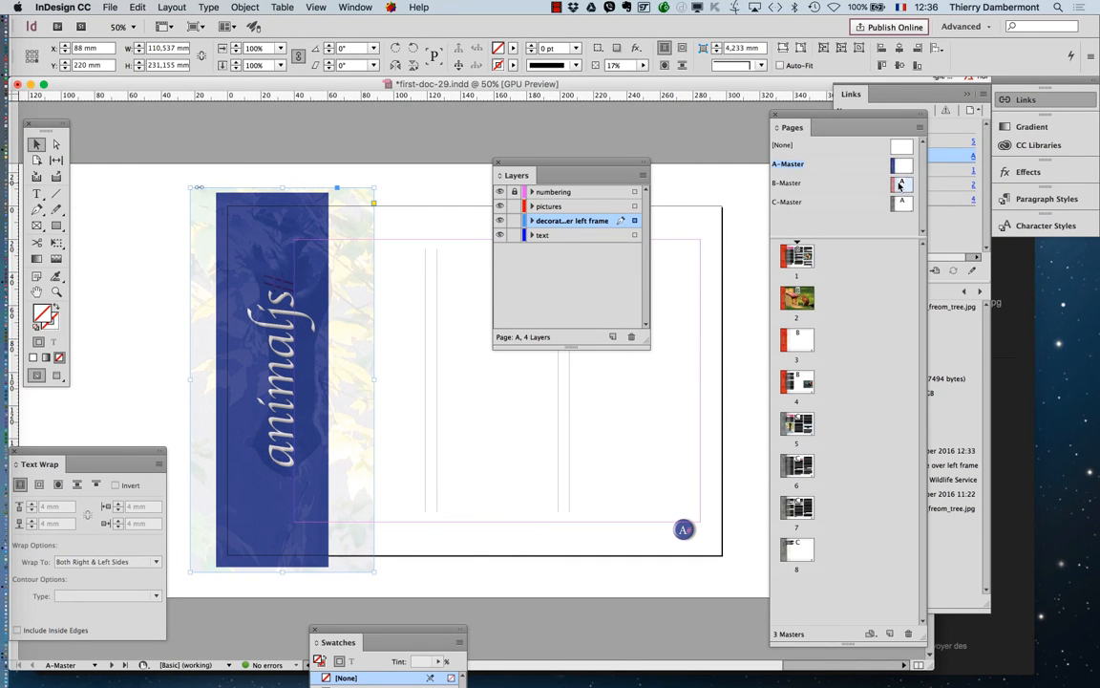
scroll(249, 321, up, 2)
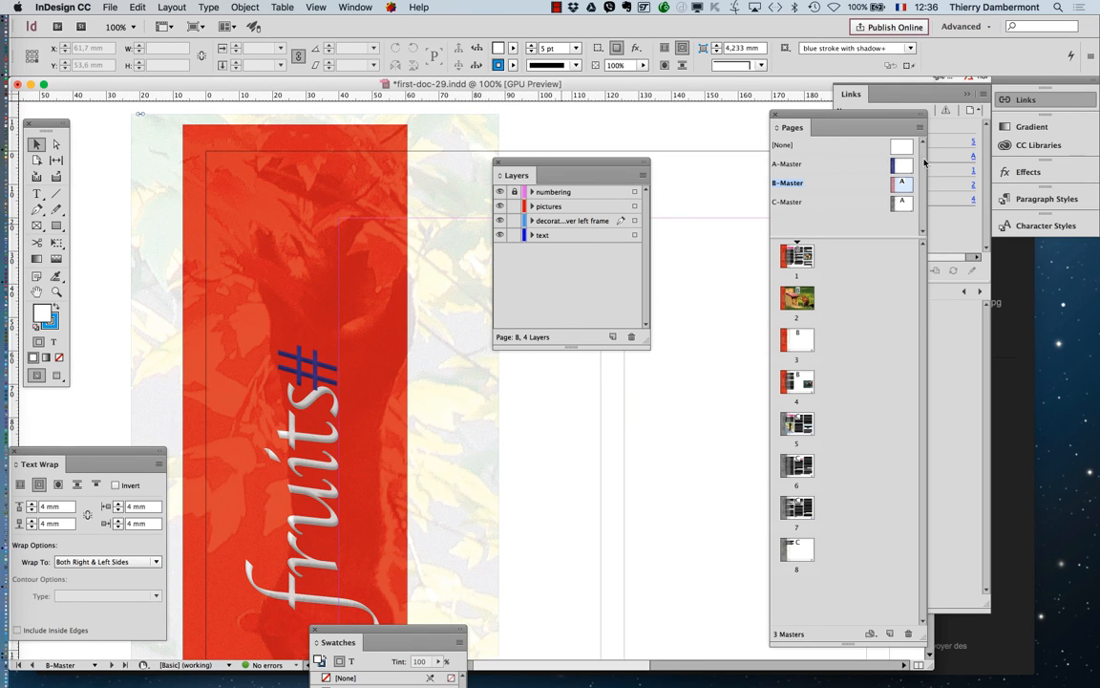
double_click(902, 168)
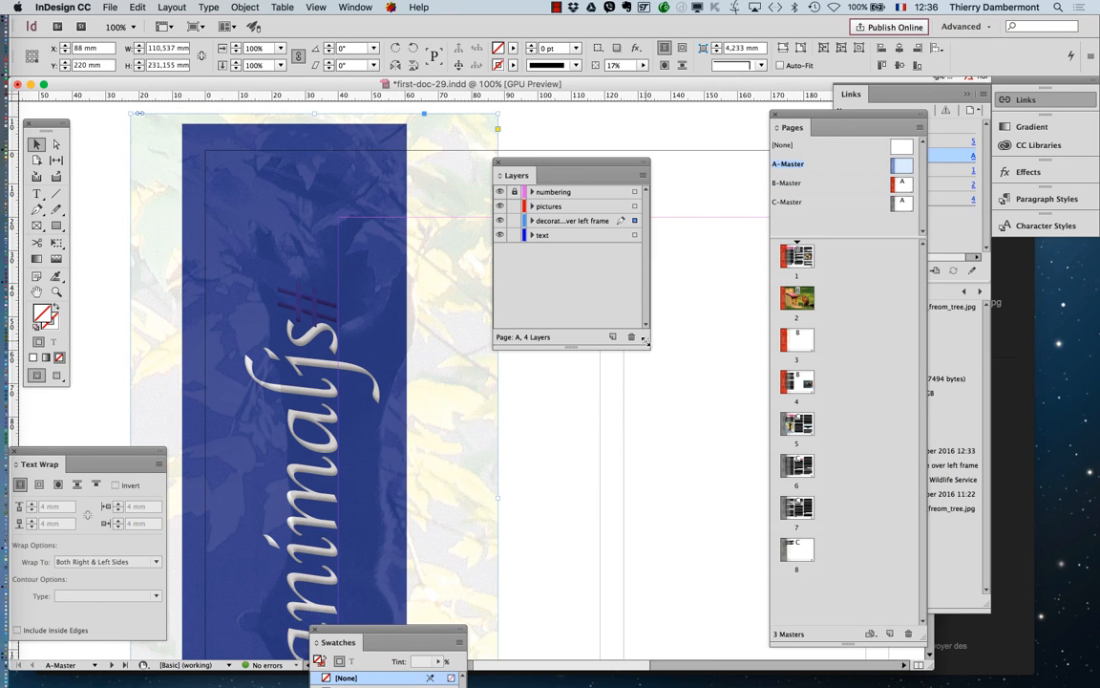
drag(644, 339, 747, 346)
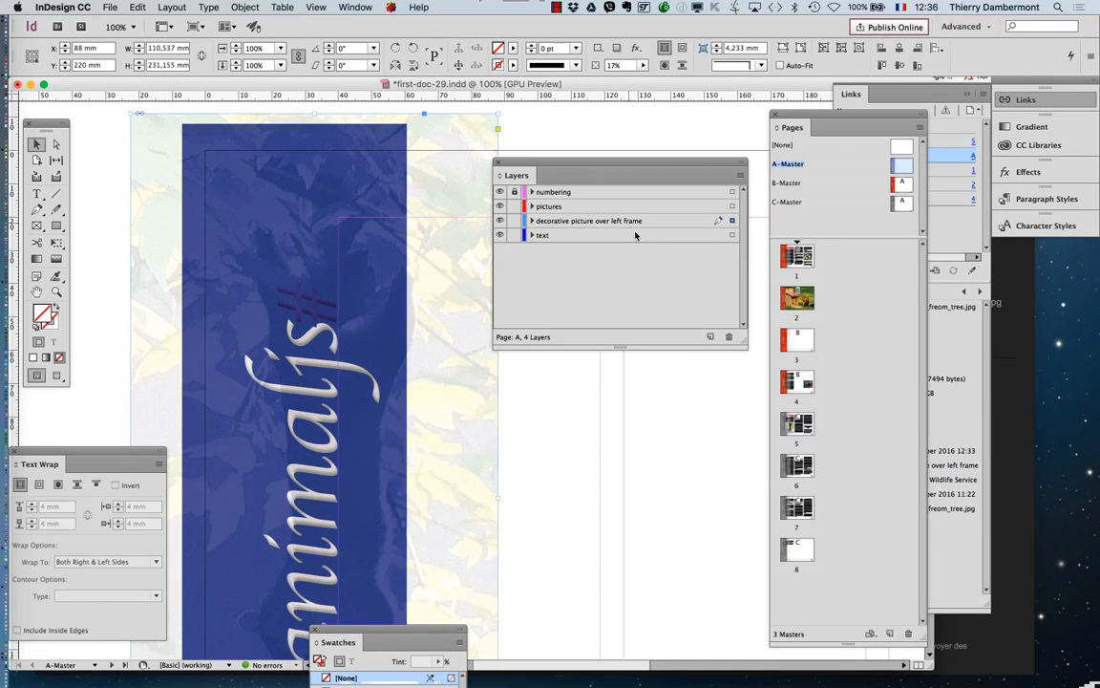
double_click(938, 132)
double_click(903, 203)
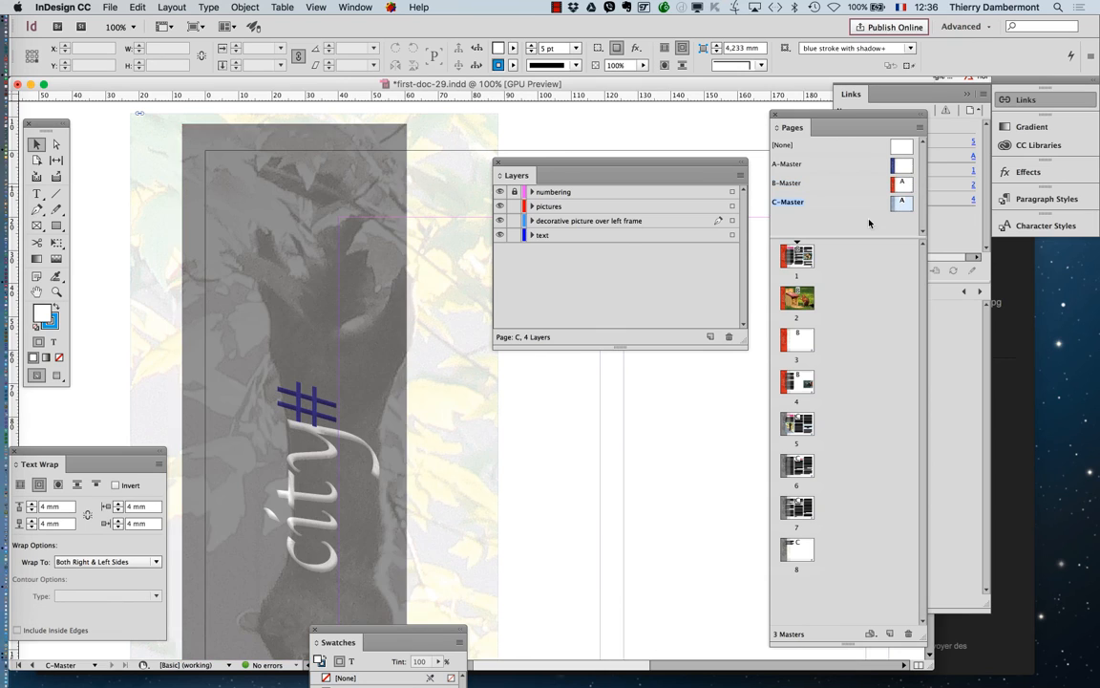
key(super+minus)
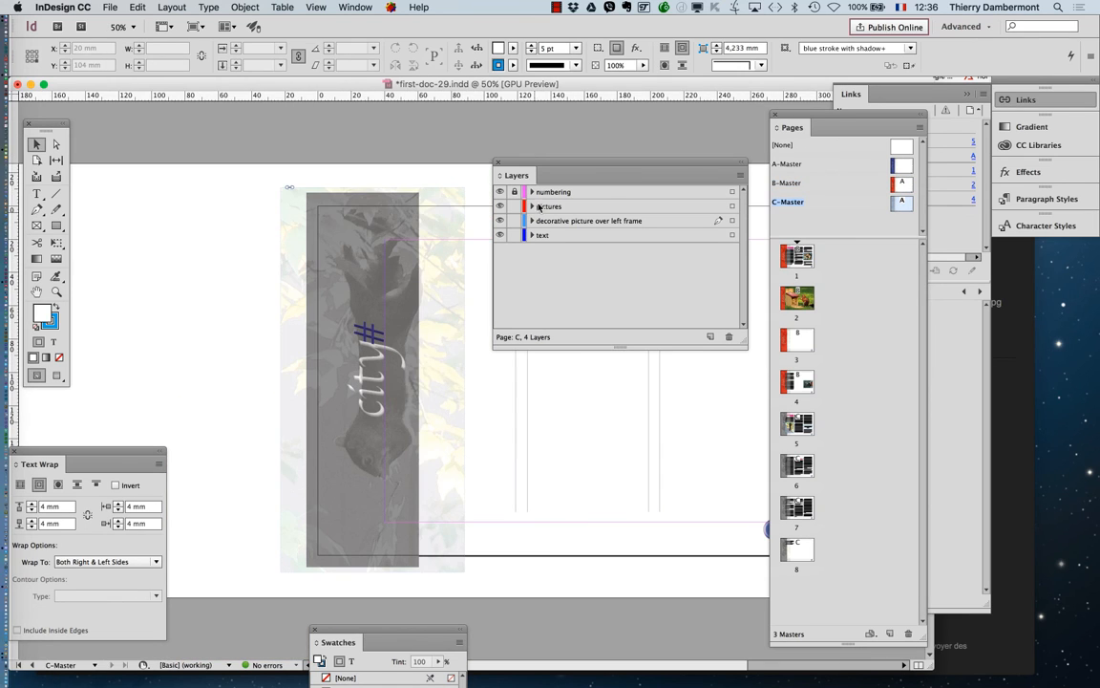
Move the layers list clear of the artwork, review the three masters again, and preview page 8 with its C-Master background.
drag(710, 168, 244, 118)
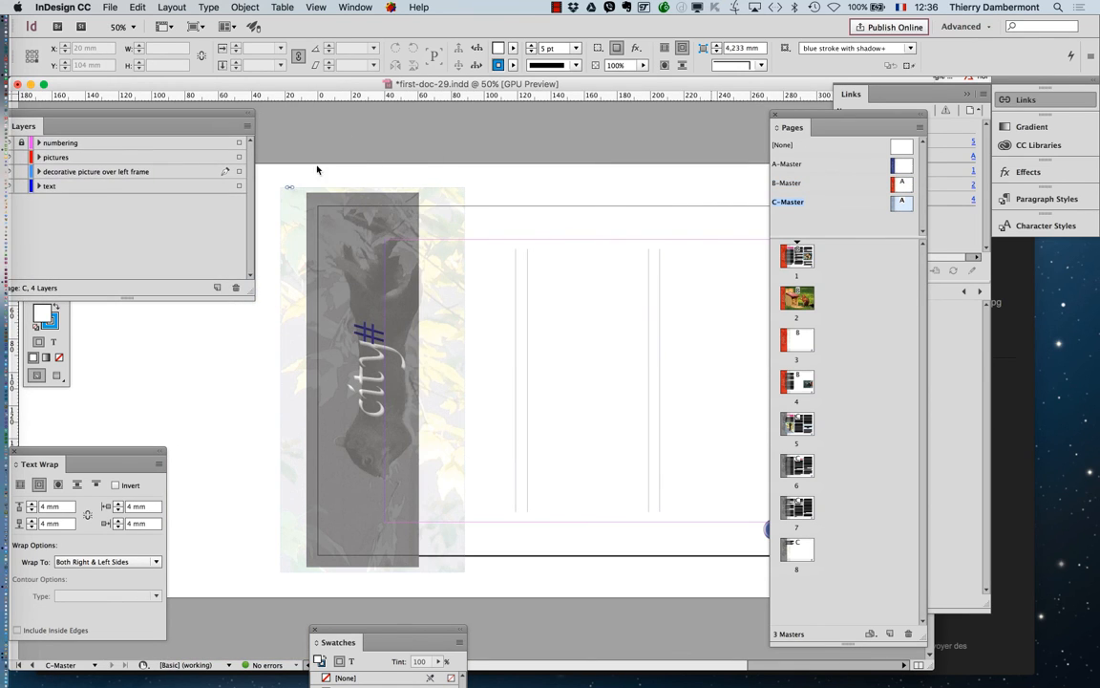
double_click(904, 167)
click(398, 184)
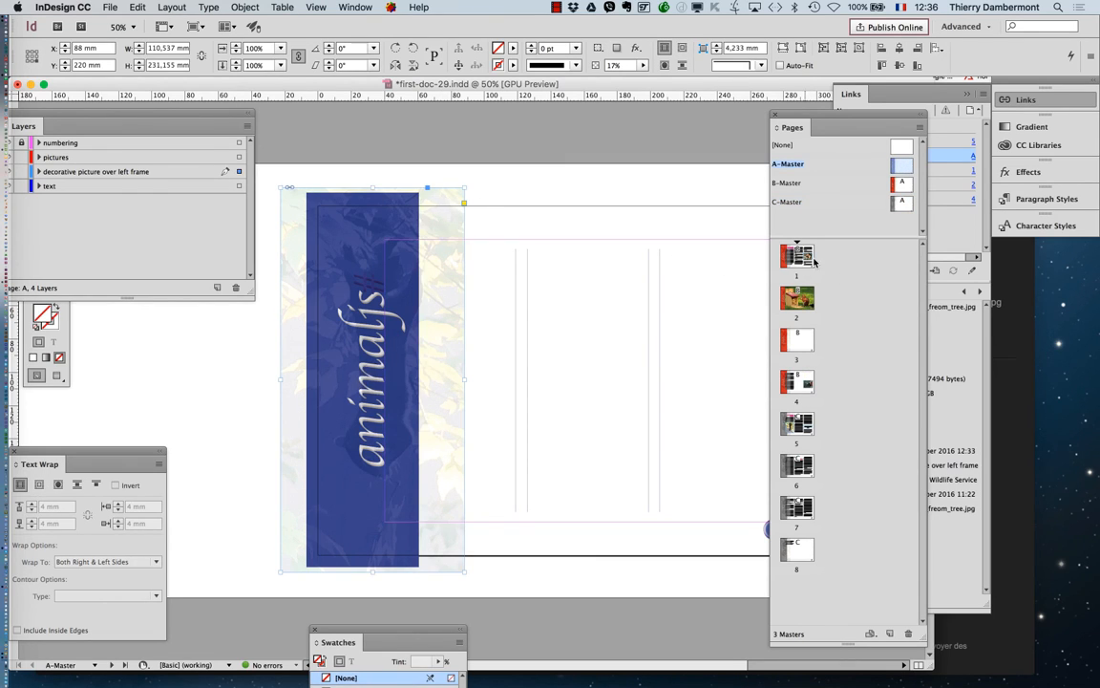
double_click(904, 184)
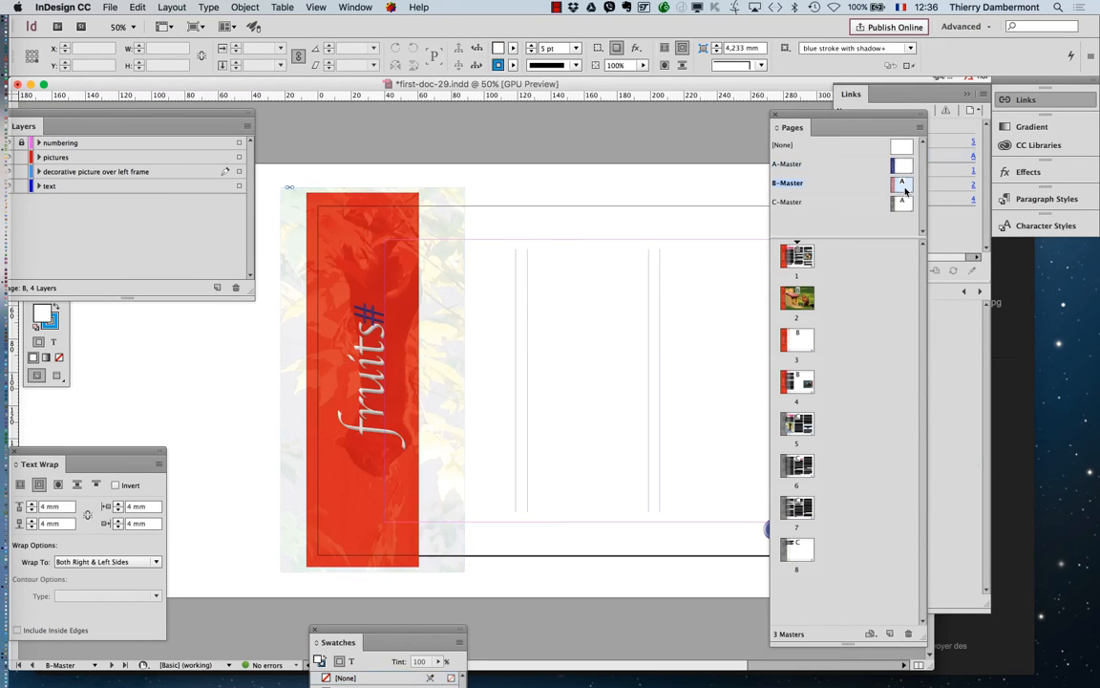
double_click(903, 201)
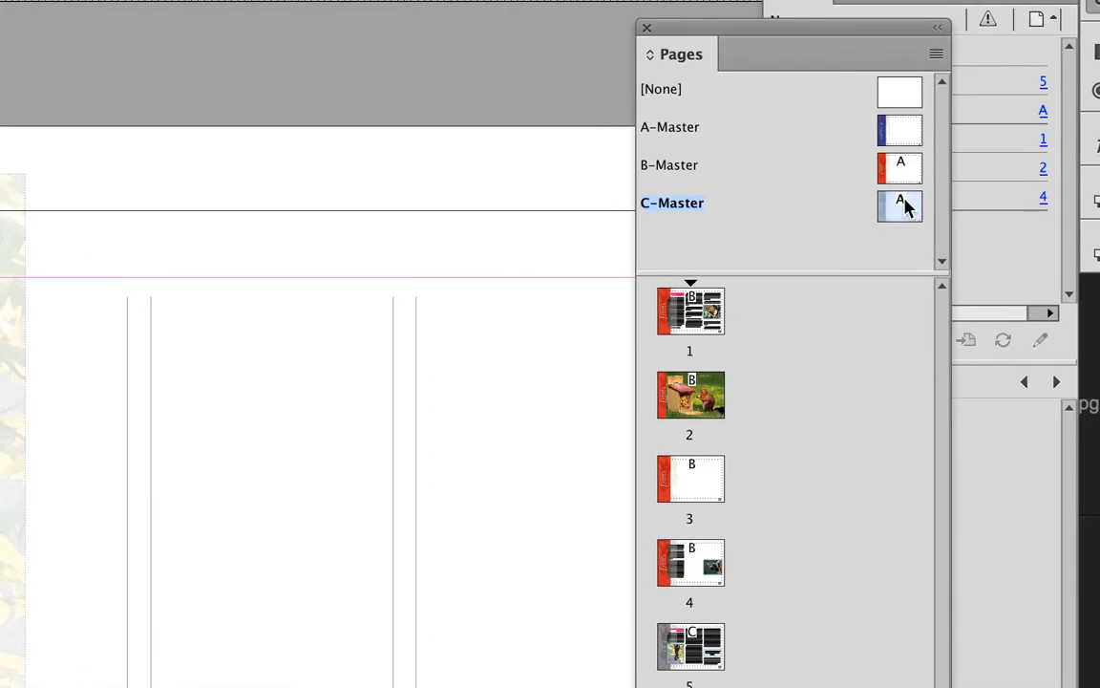
double_click(904, 174)
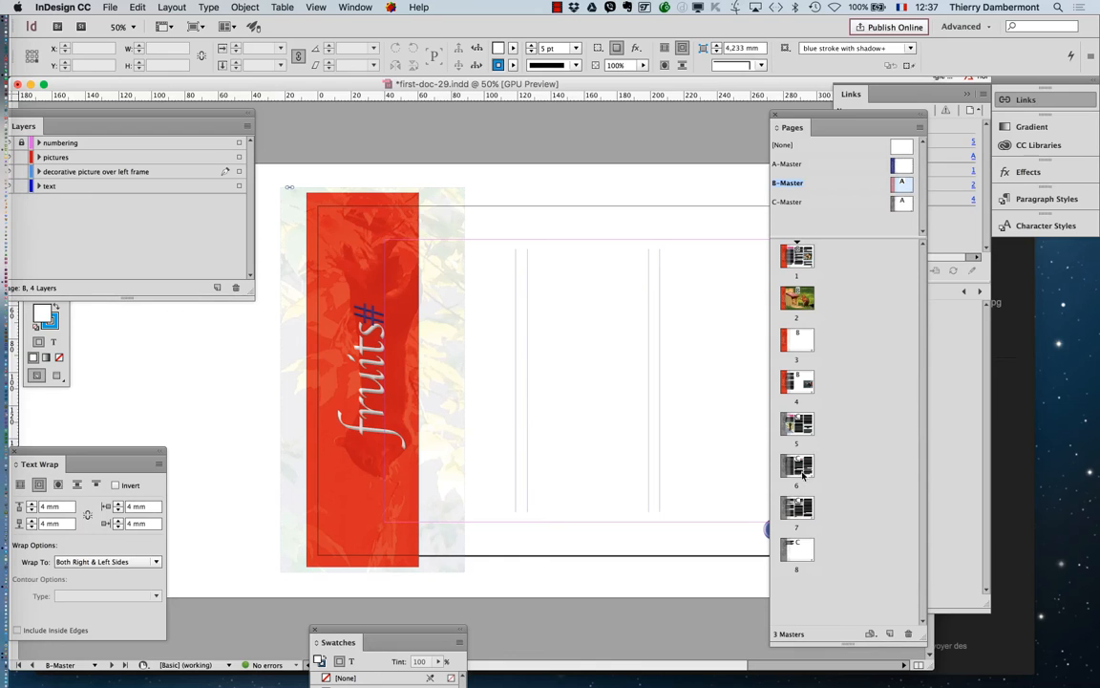
double_click(808, 551)
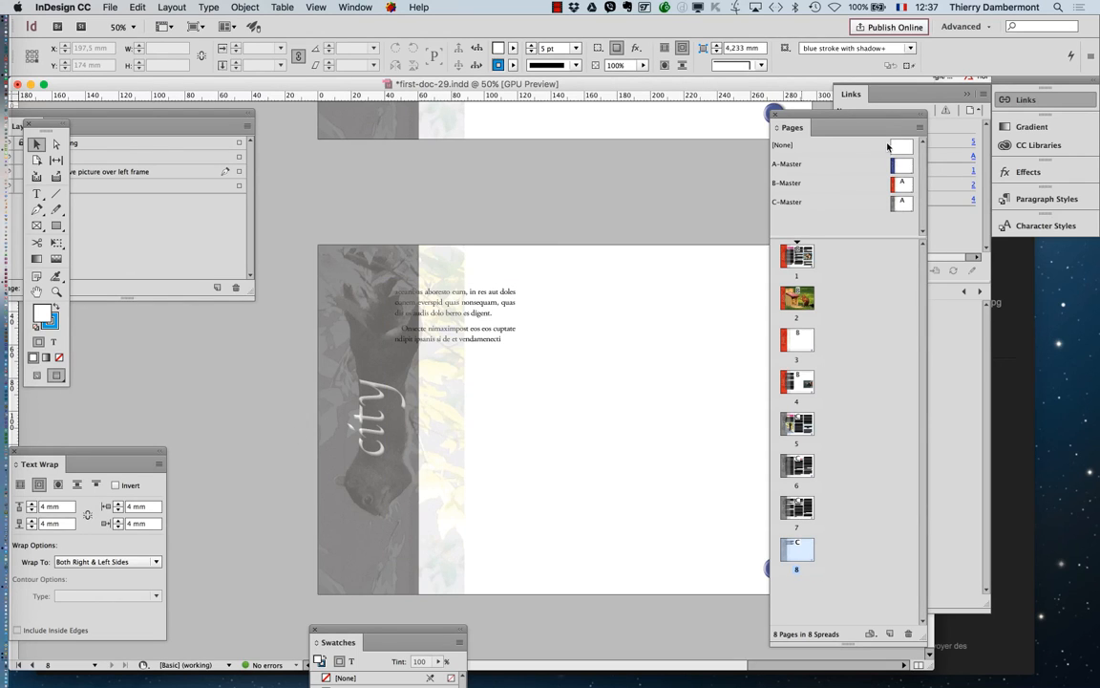
On A-Master, narrow the blue title band to about 49.5 mm and move the squirrel picture to align with the band's inner edge.
double_click(807, 164)
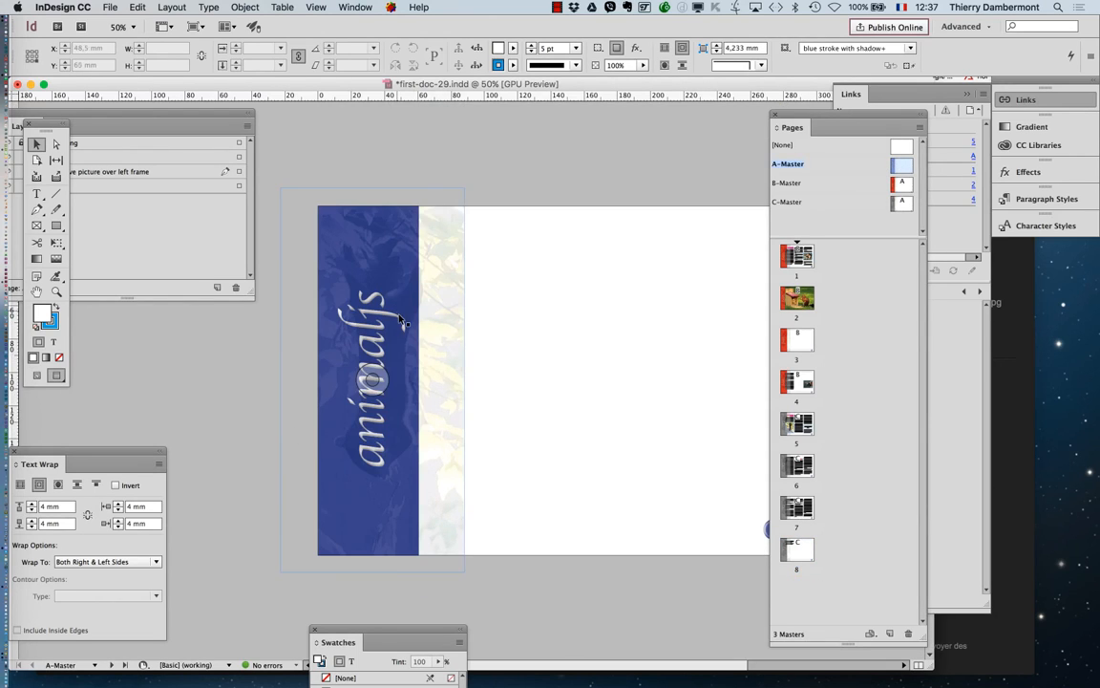
click(371, 334)
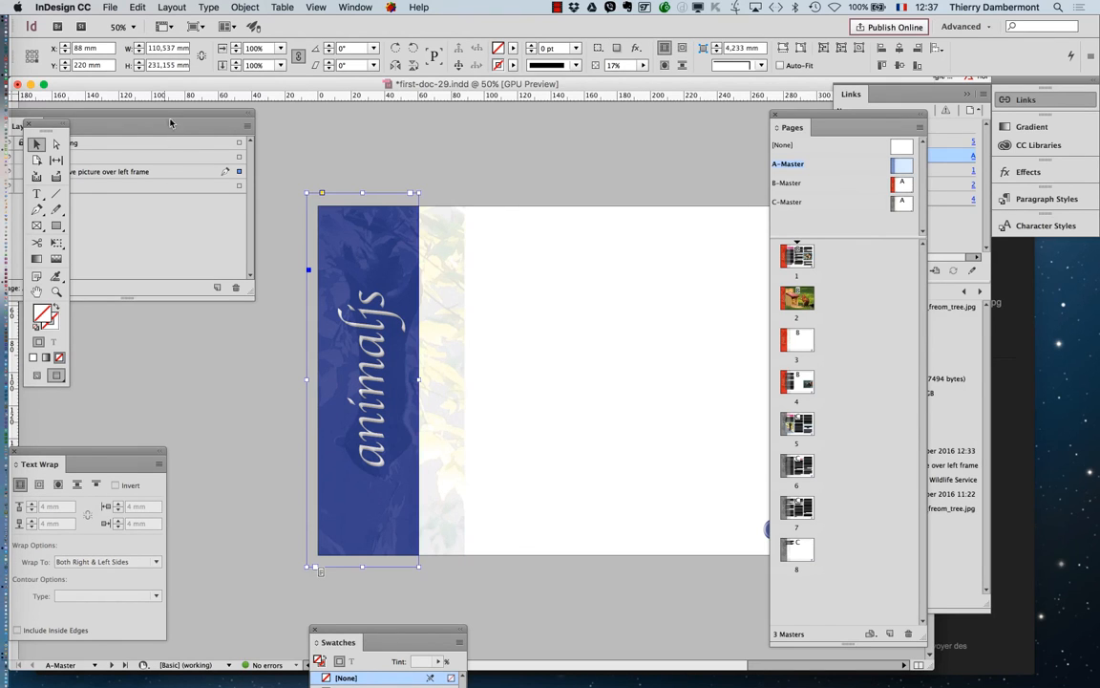
click(394, 380)
drag(421, 382, 390, 382)
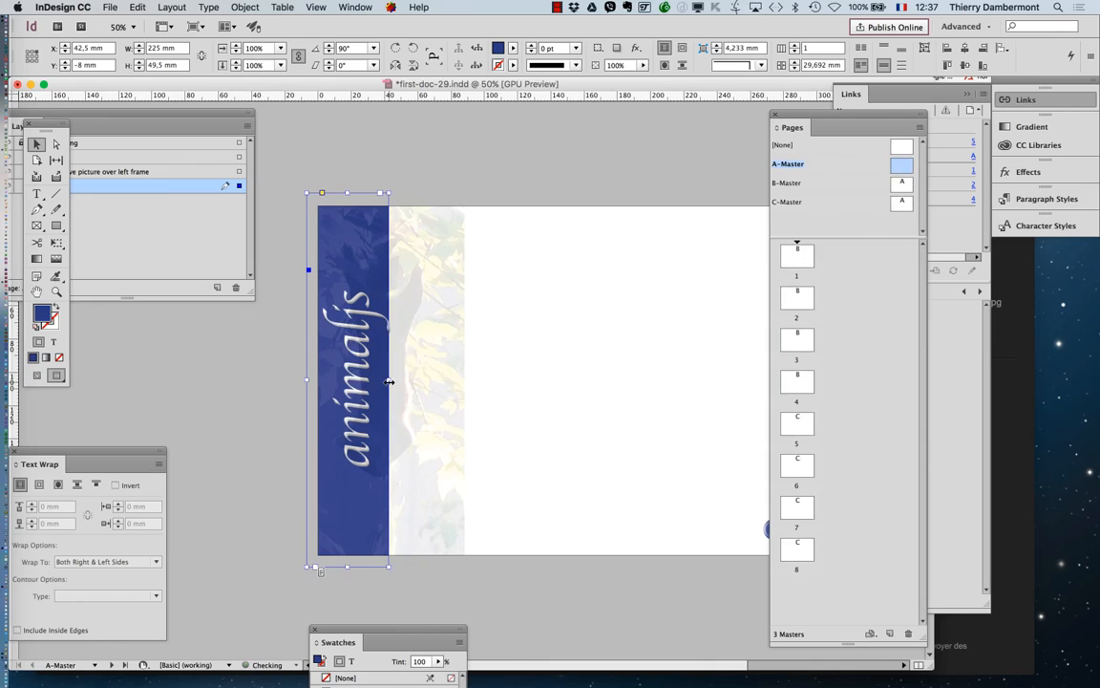
click(416, 382)
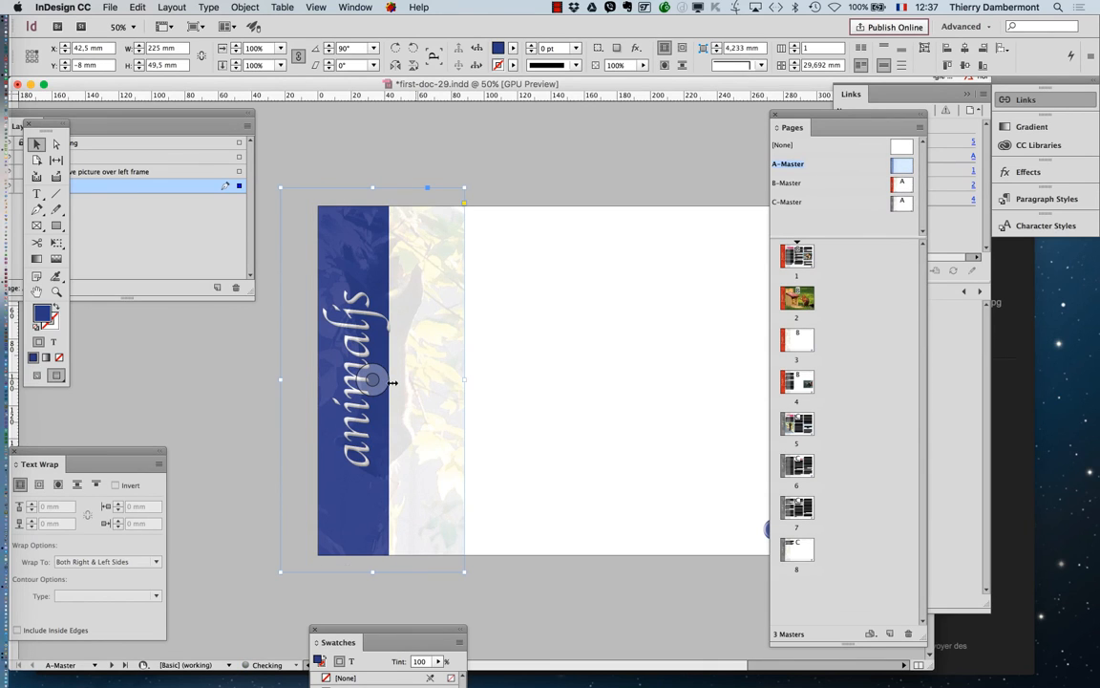
drag(463, 382, 389, 382)
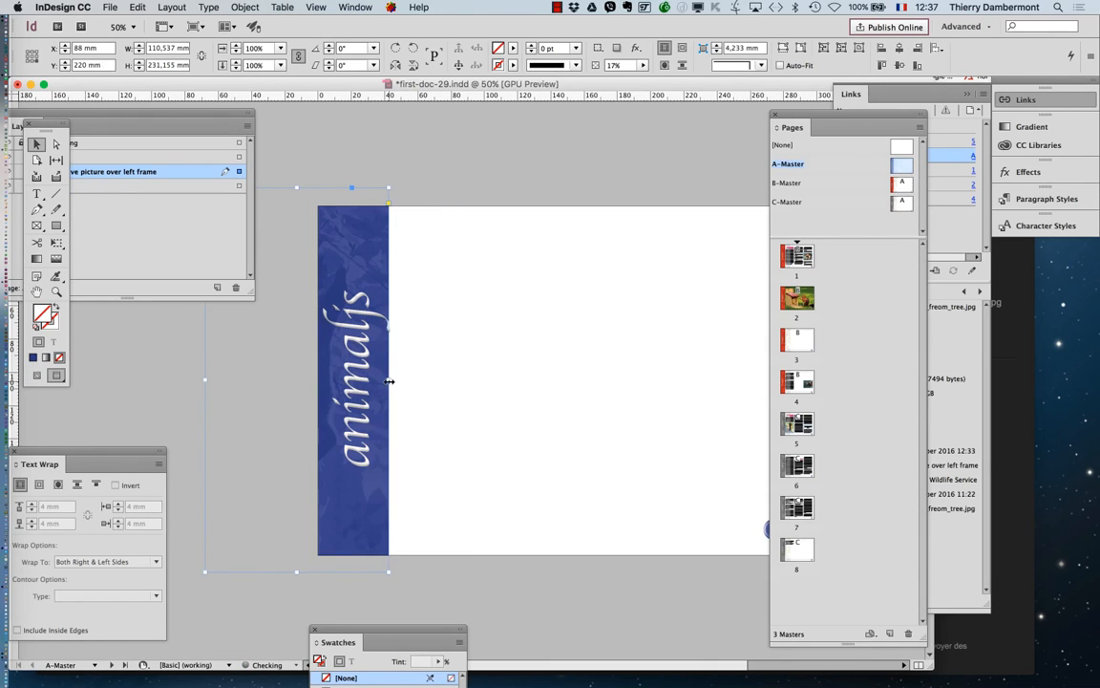
Review pages 3, 4 and 2 and an overview of the spreads to check the narrowed title band.
double_click(788, 349)
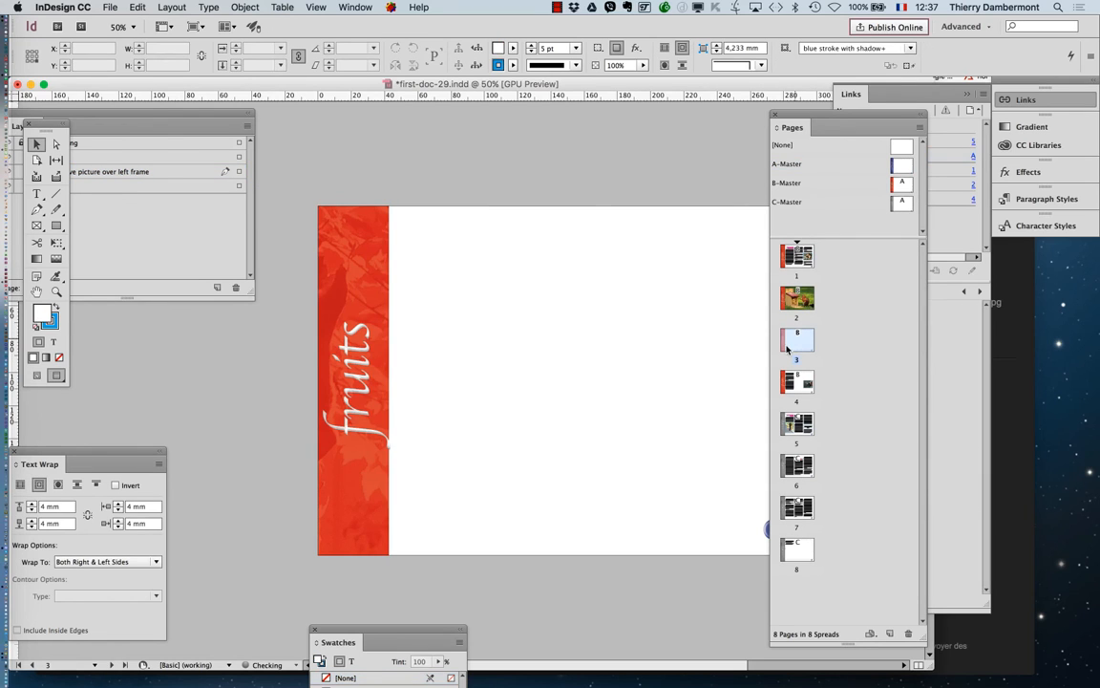
click(799, 379)
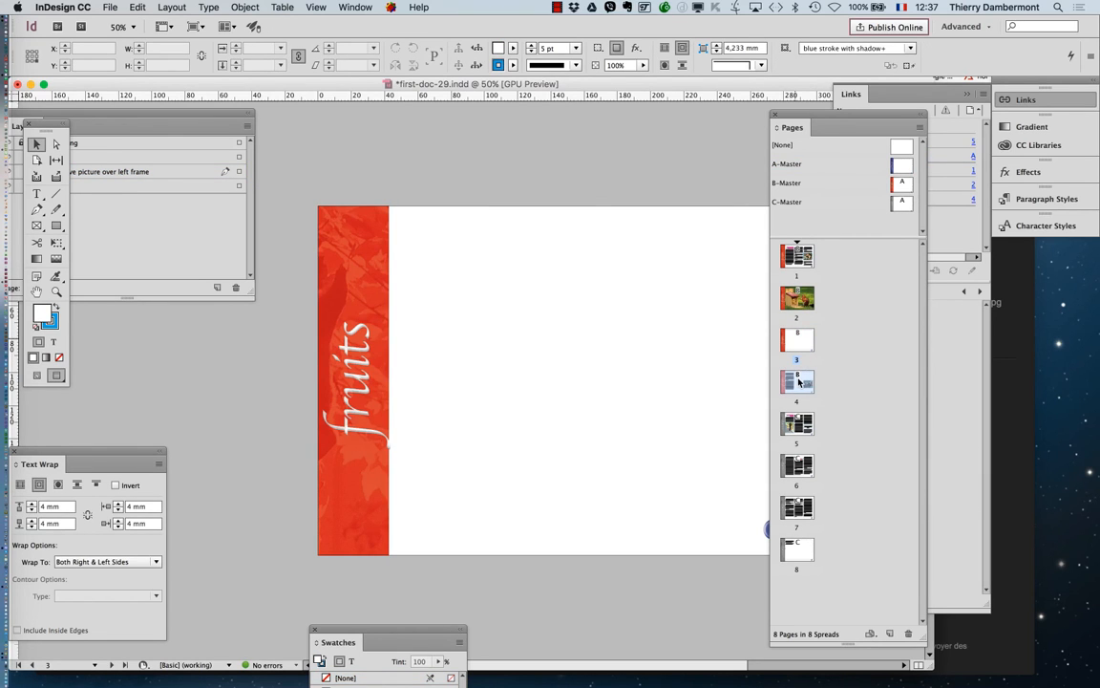
double_click(798, 379)
double_click(798, 299)
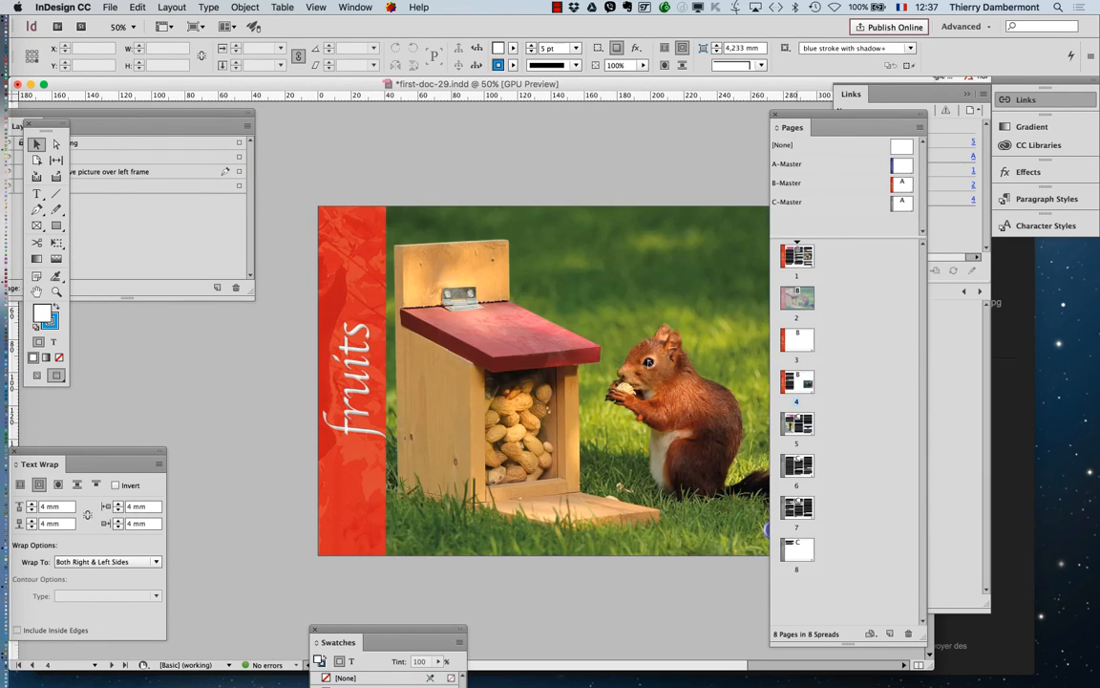
key(super+minus)
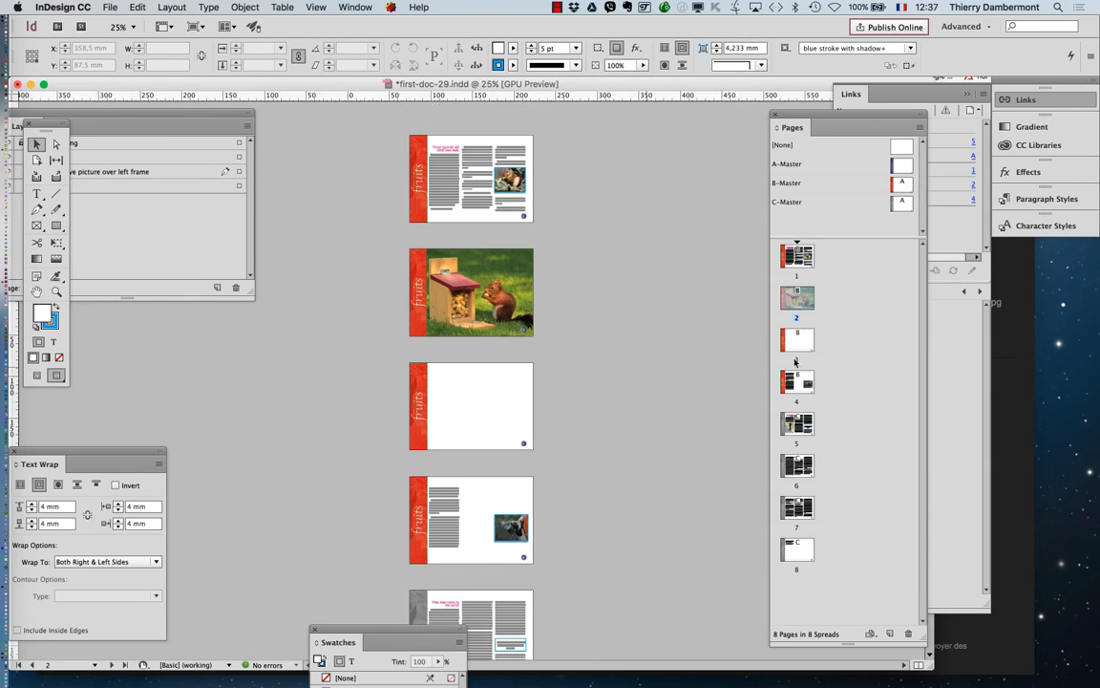
Check the title bands on page 6 up close, and on pages 1 to 5 in order.
double_click(797, 463)
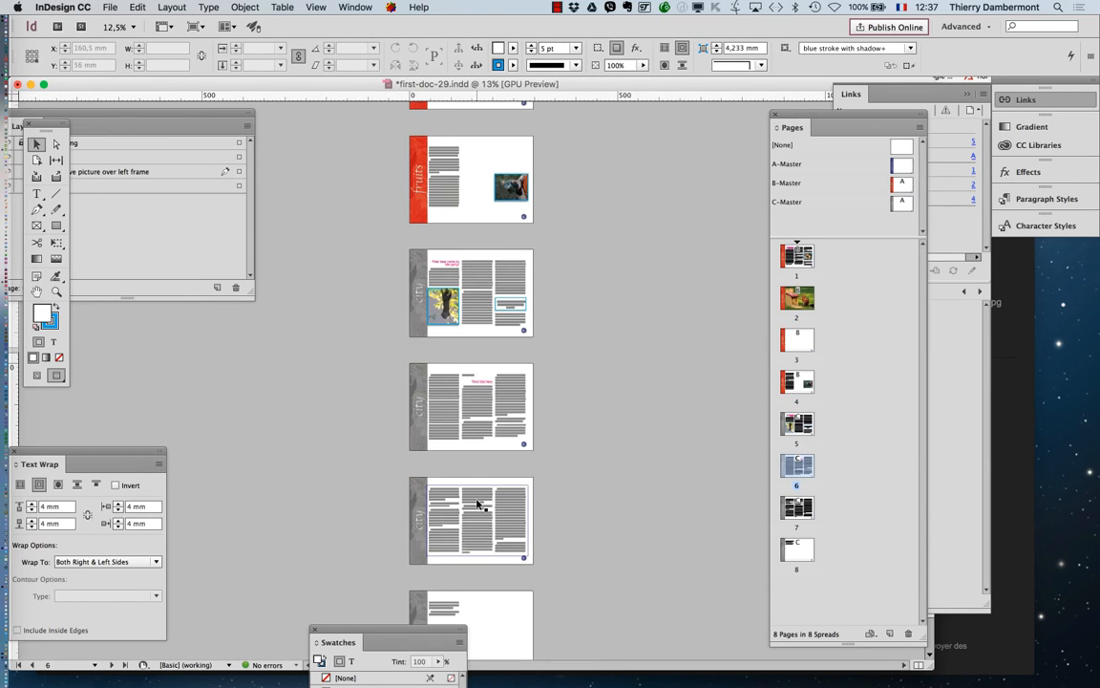
key(super+equal)
key(super+equal)
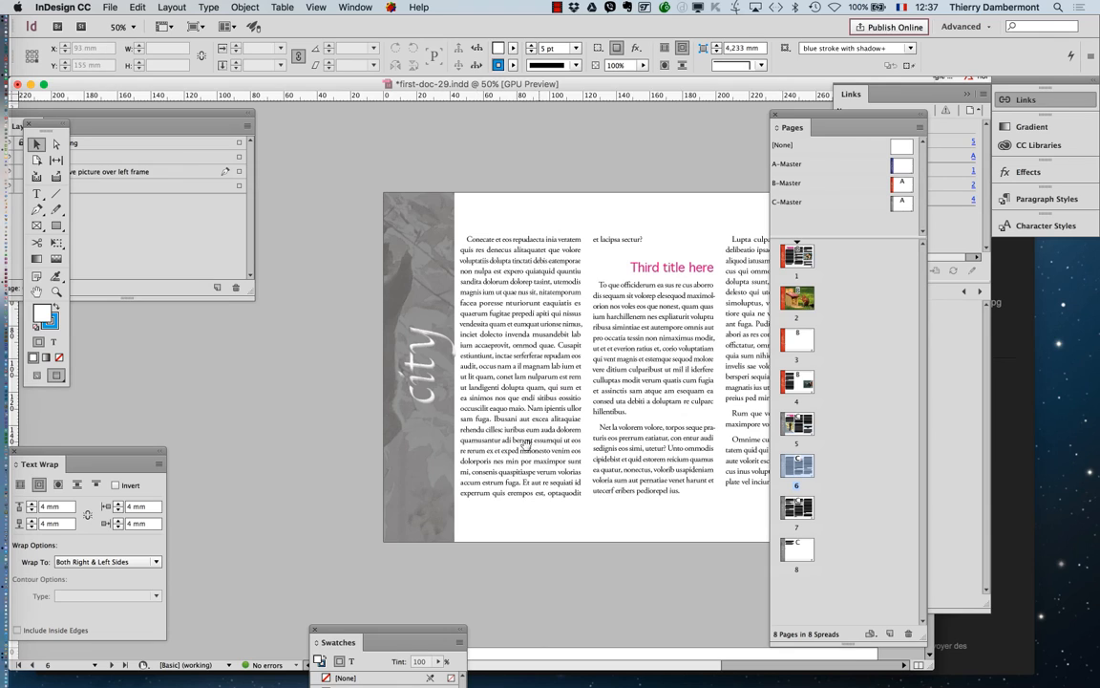
key(shift+super+Page_Up)
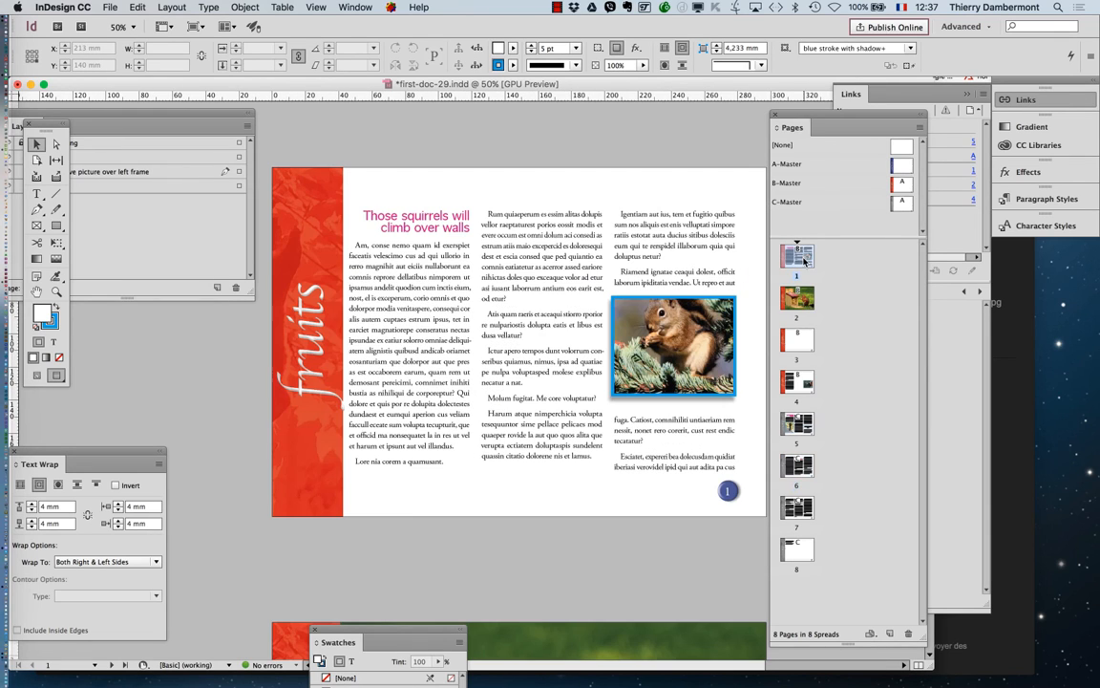
scroll(621, 334, down, 10)
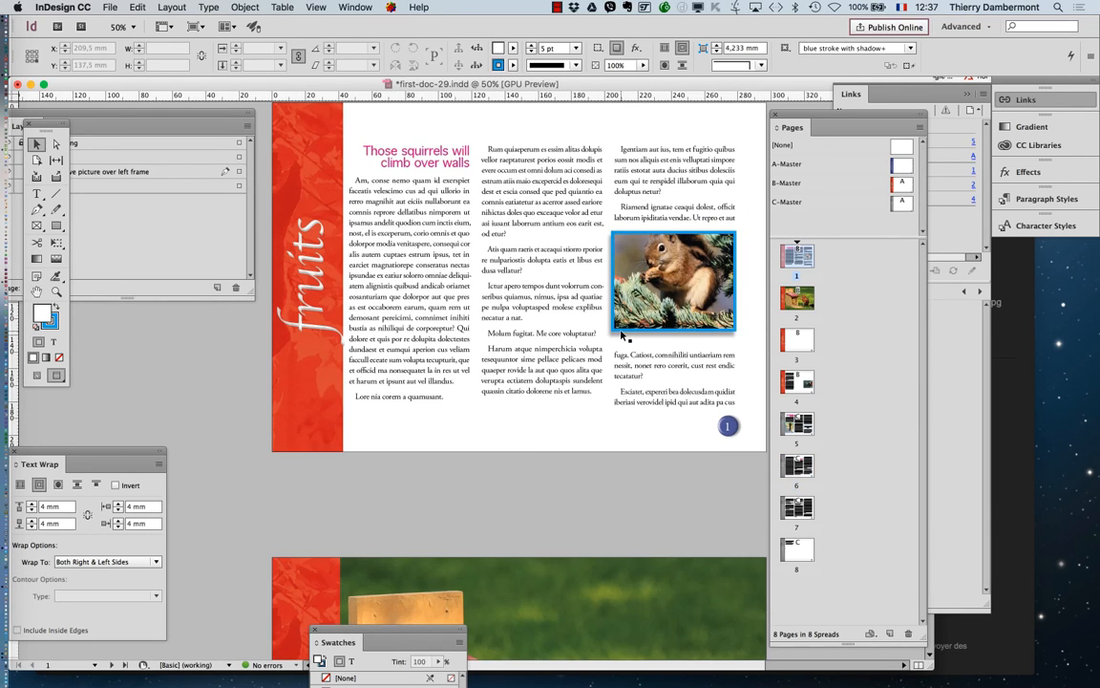
scroll(620, 336, down, 18)
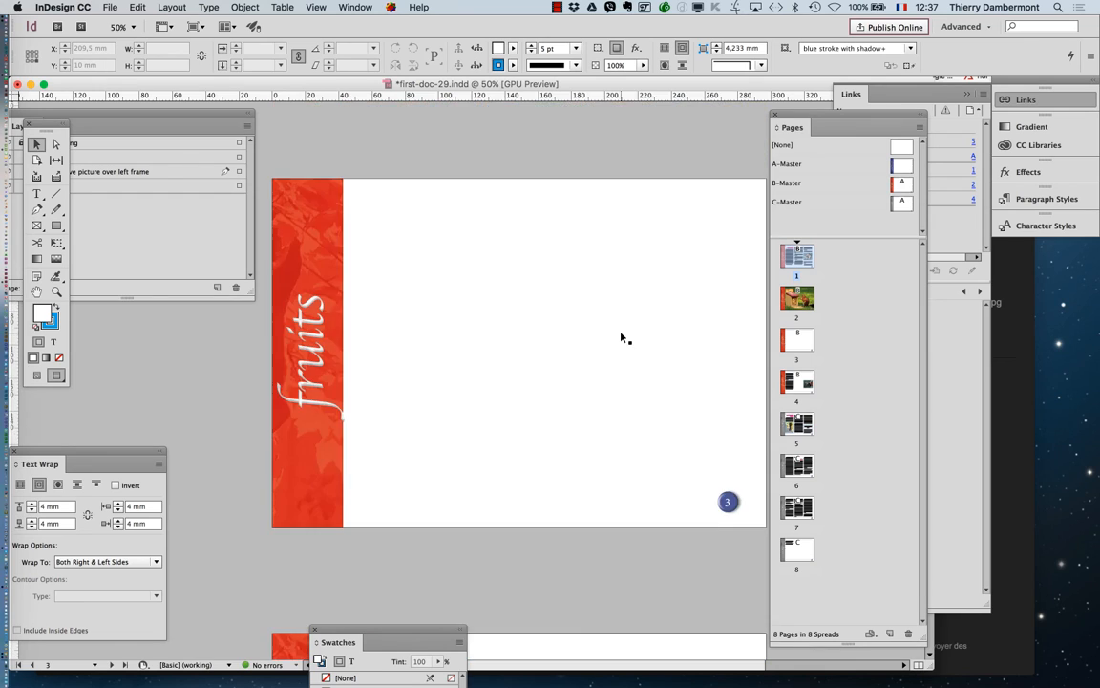
scroll(621, 336, down, 10)
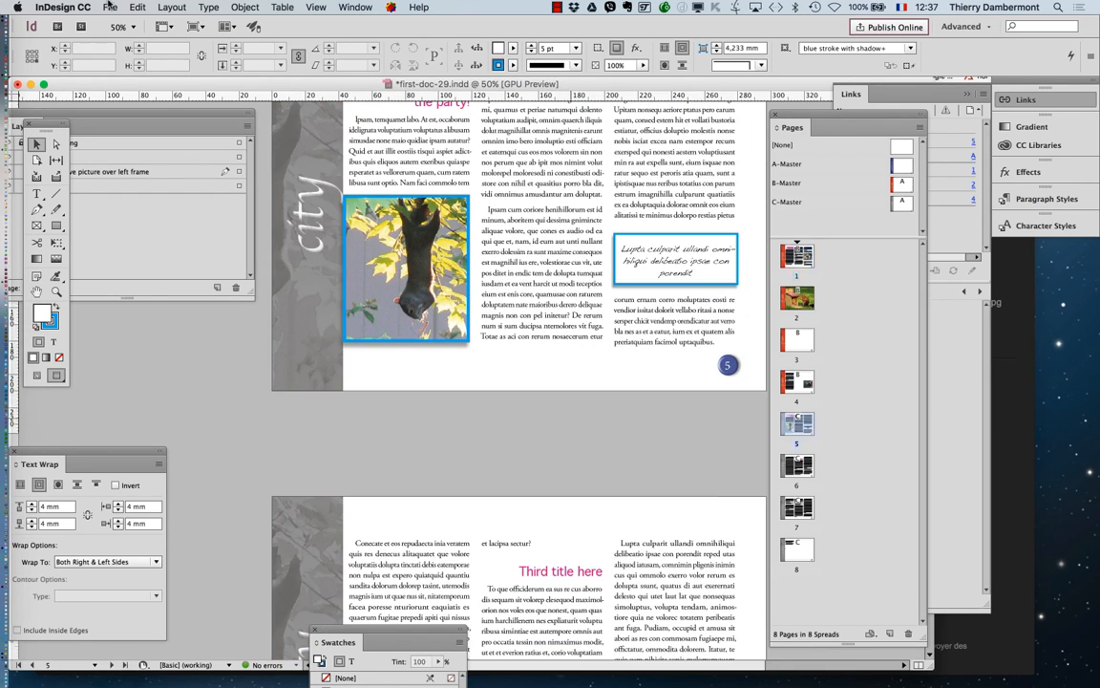
Save the document as a new version named first-doc-30.indd in the B1K1 folder.
click(110, 7)
click(131, 105)
click(525, 98)
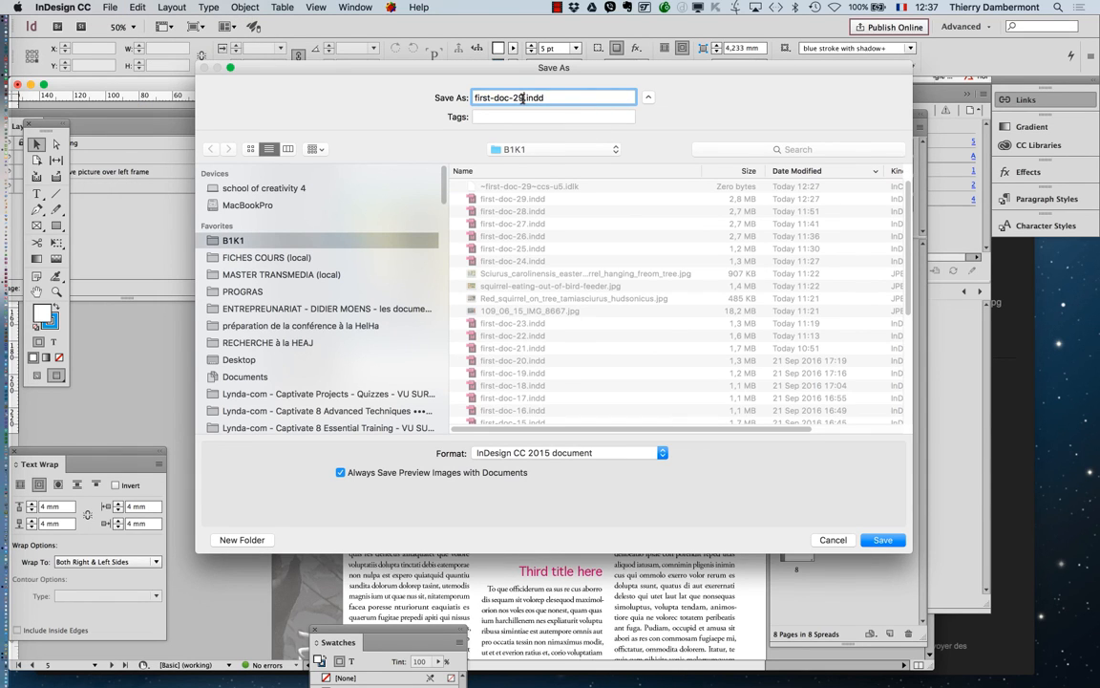
key(BackSpace)
key(BackSpace)
text(30)
key(Return)
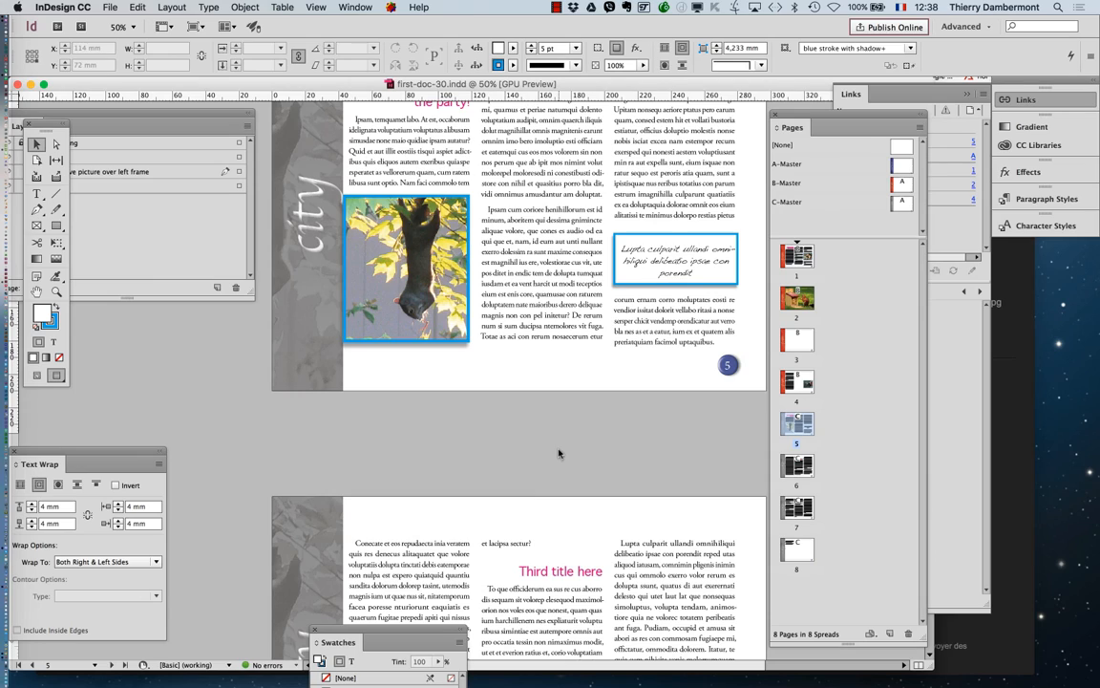